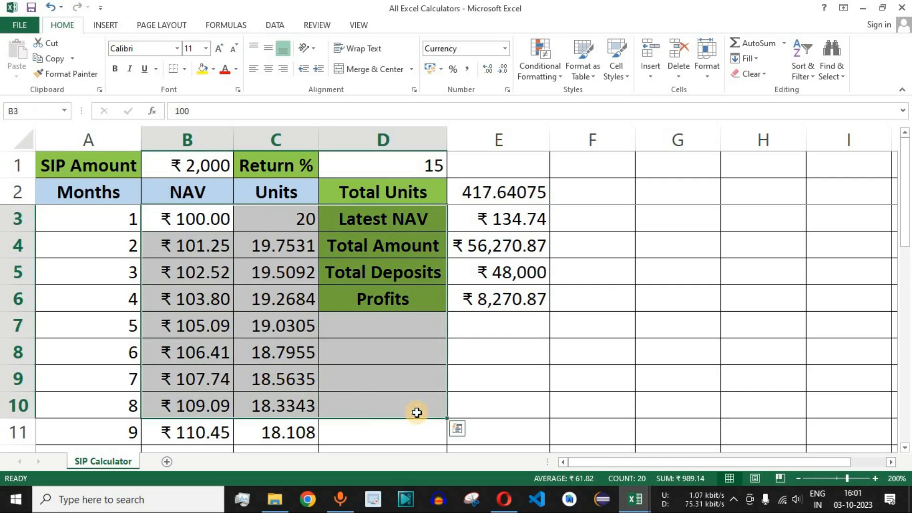
- Add a new worksheet to the workbook and rename it Income Tax Calculator
left_click(295, 376)
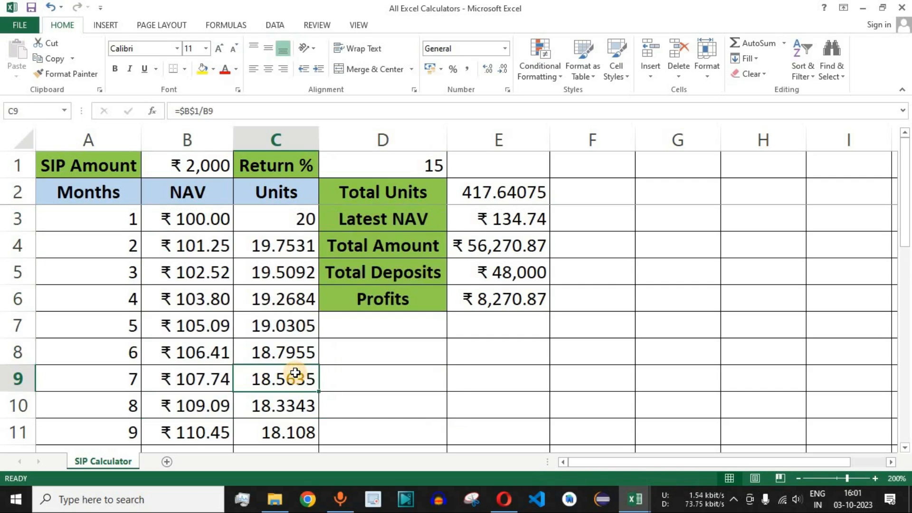
left_click(167, 460)
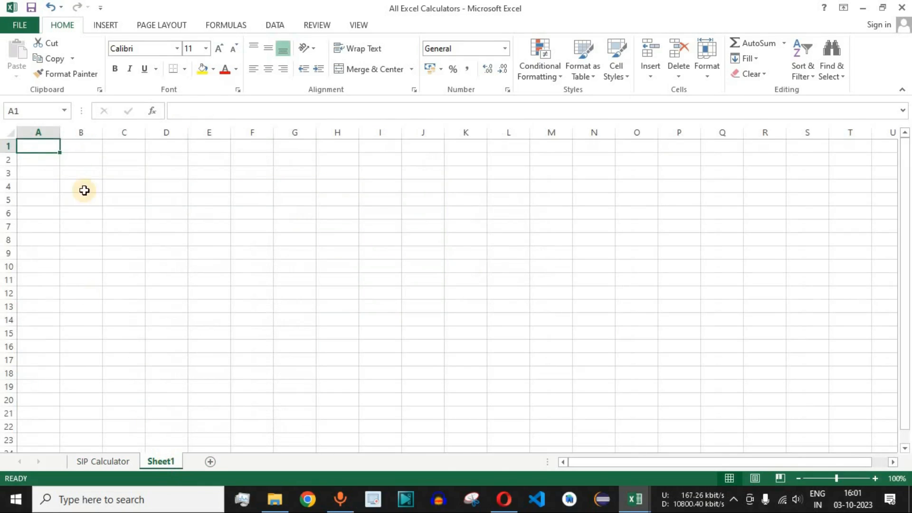
left_click_drag(43, 148, 484, 380)
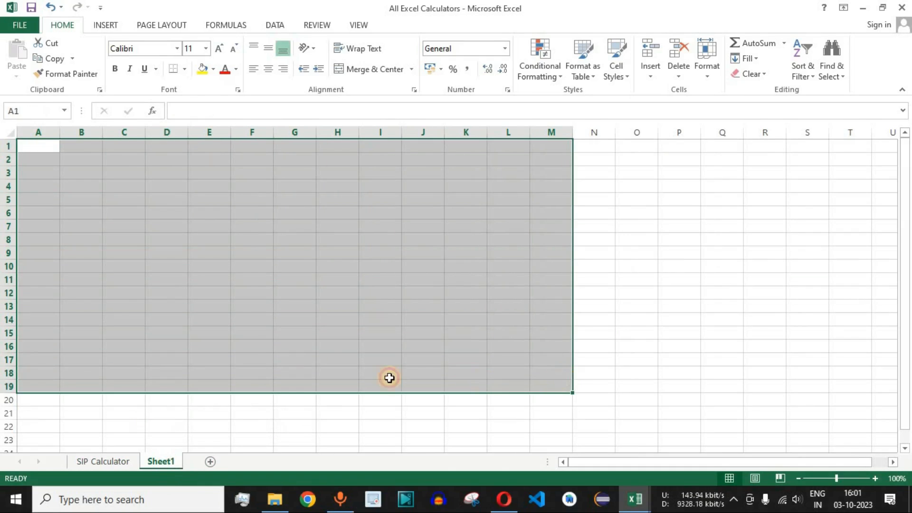
left_click(212, 299)
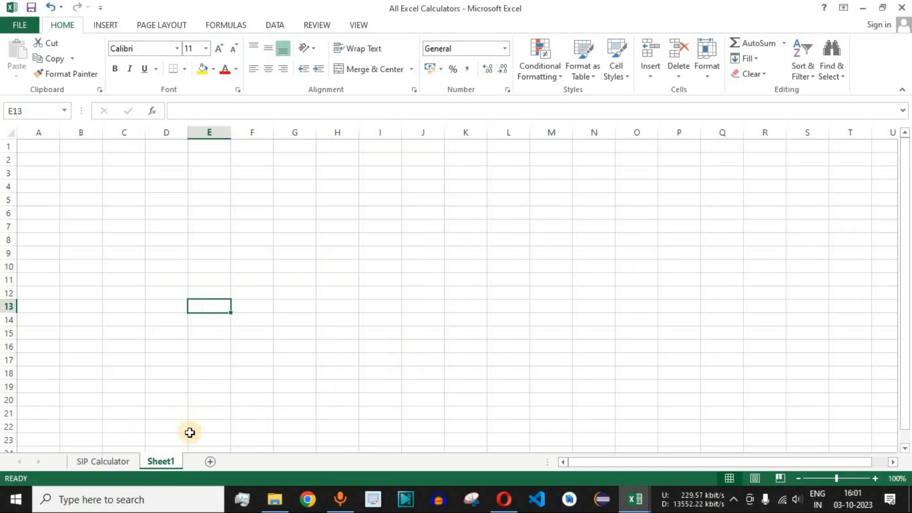
right_click(162, 464)
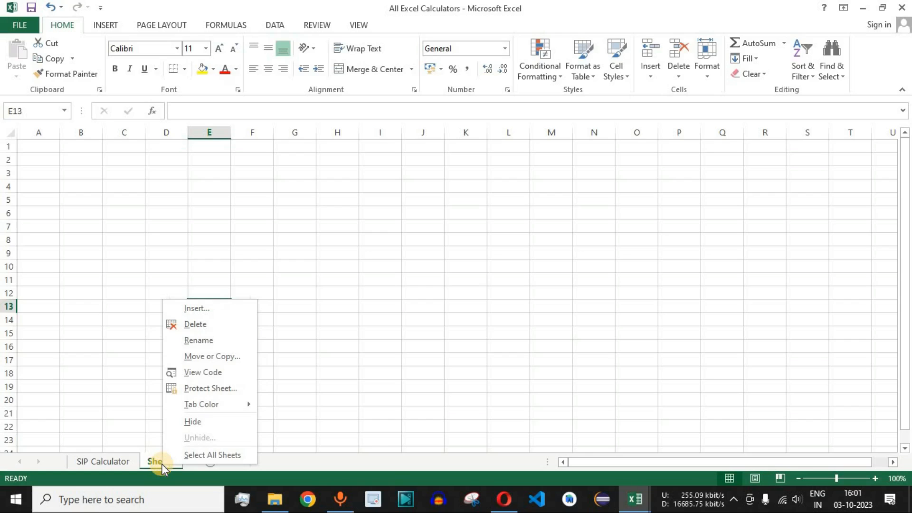
left_click(219, 340)
type("Income Tax Calculator")
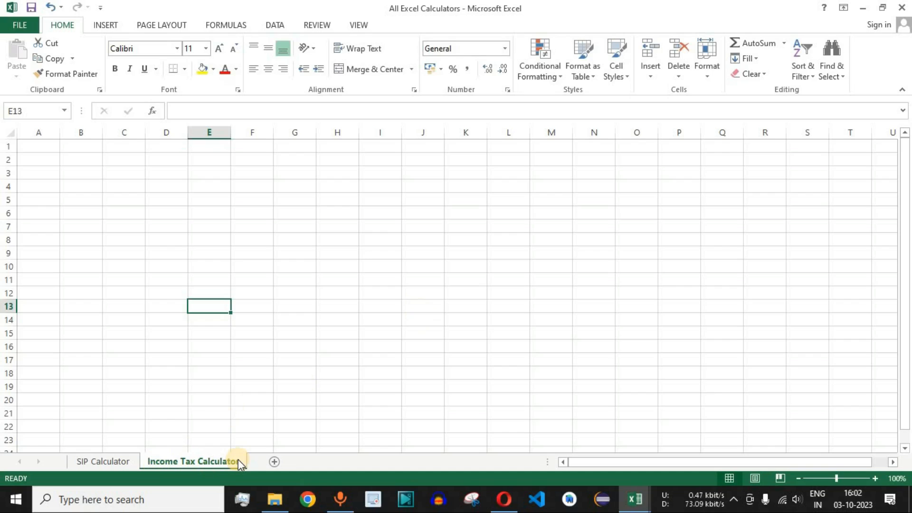
scroll(78, 220, "up", 2, "ctrl")
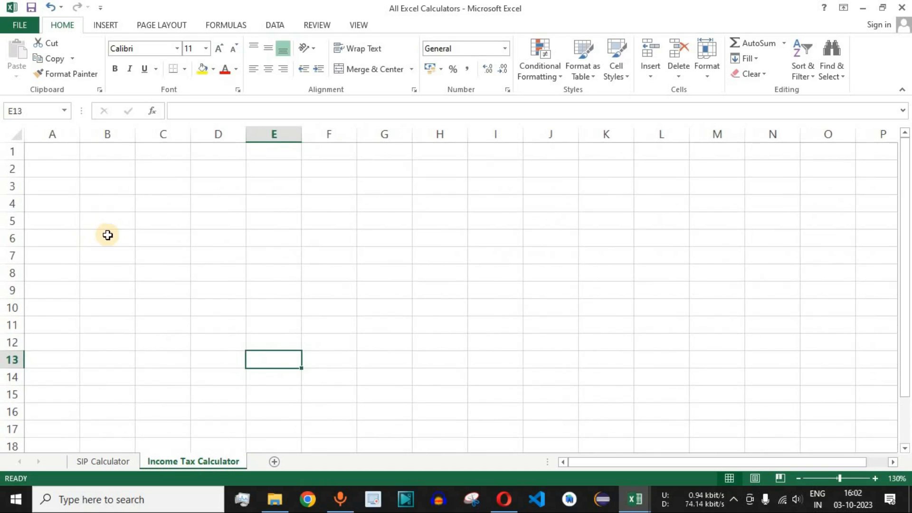
left_click_drag(55, 155, 489, 405)
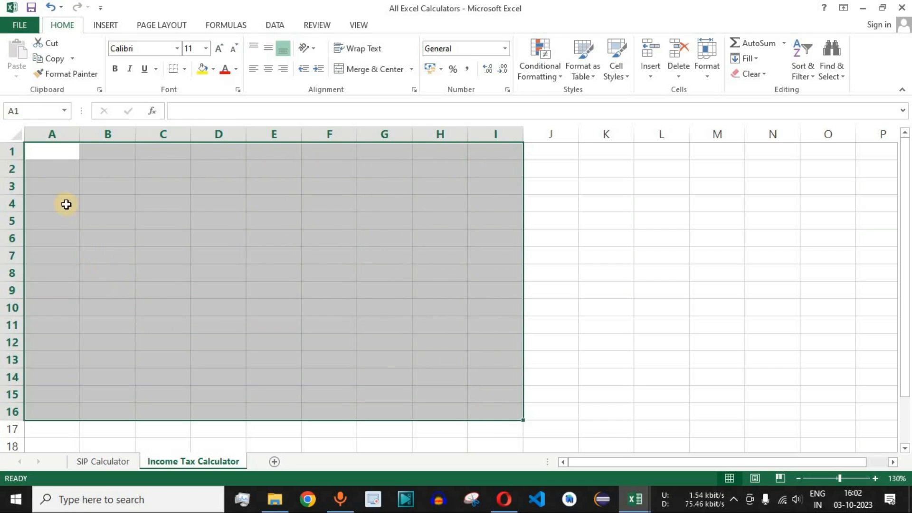
left_click(51, 152)
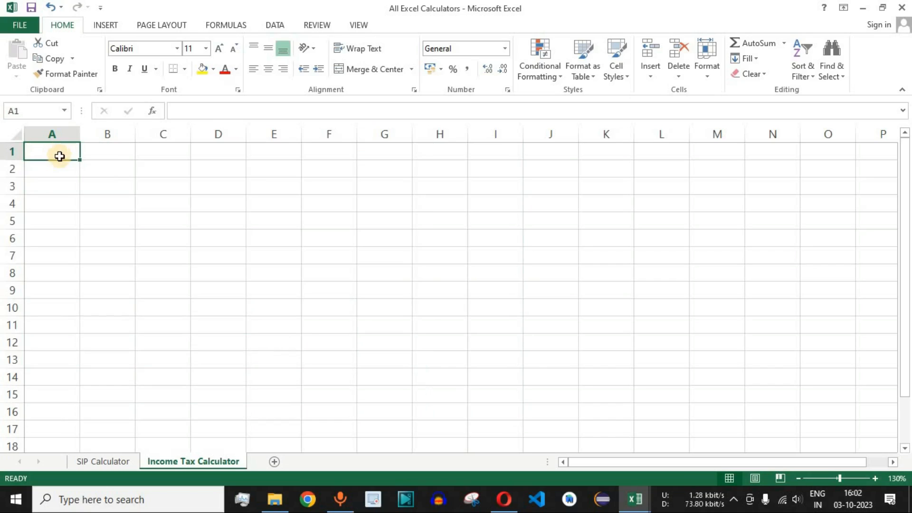
left_click(116, 155)
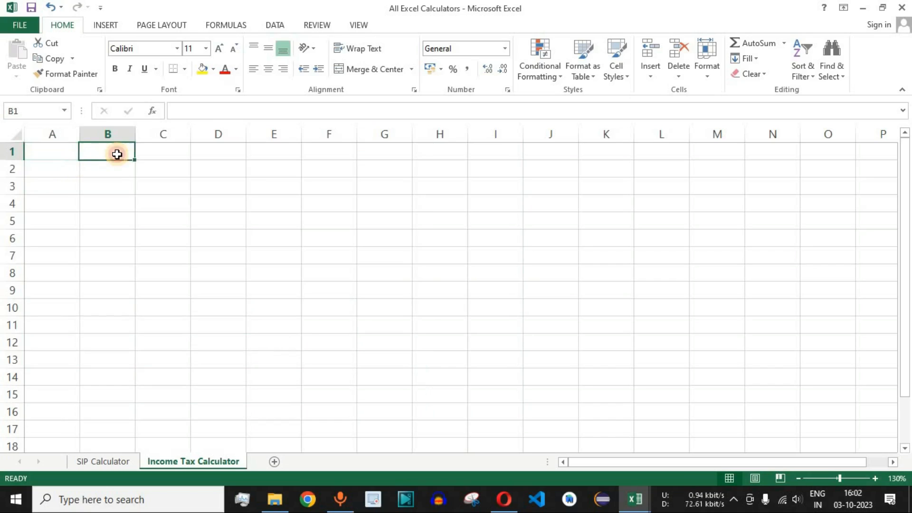
left_click(54, 170)
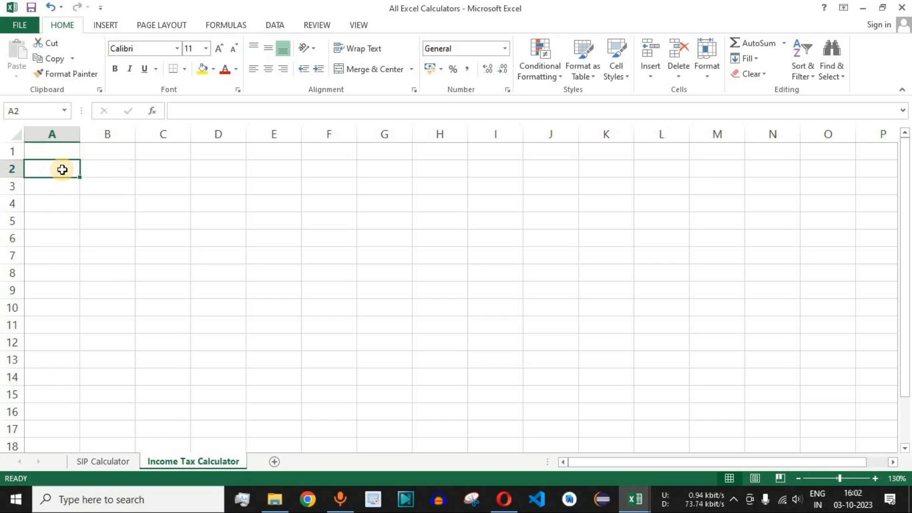
left_click(112, 170)
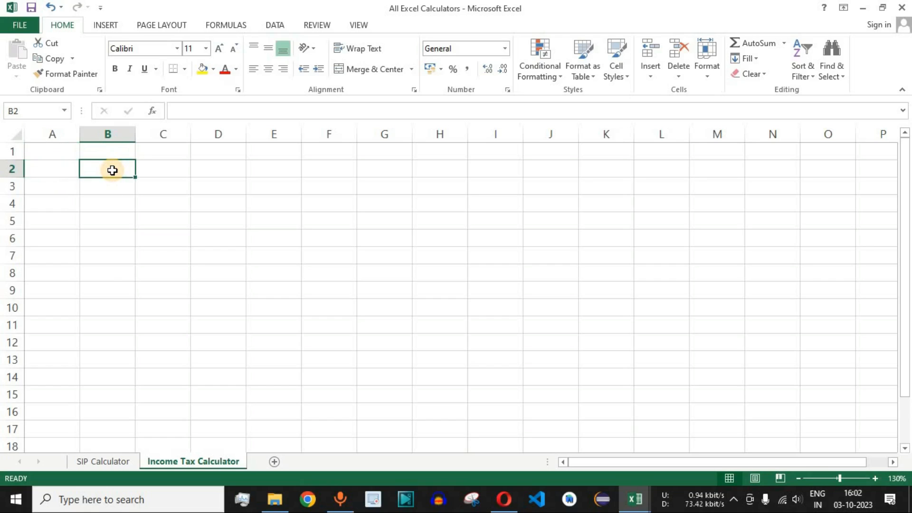
left_click(52, 186)
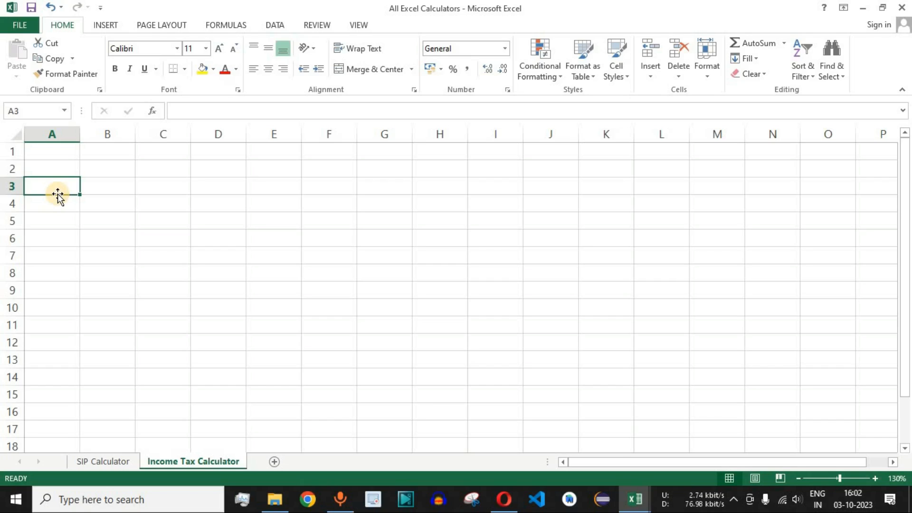
- Enter the labels Income, Investments and TDS in cells A1 to A3 and fit column A's width to its contents
left_click(58, 152)
type("Income")
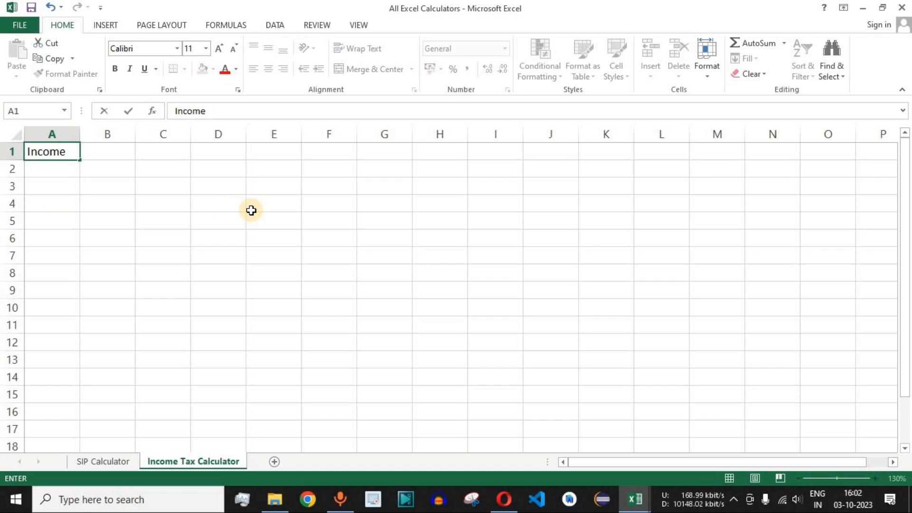
key("Return")
scroll(251, 210, "up", 1, "ctrl")
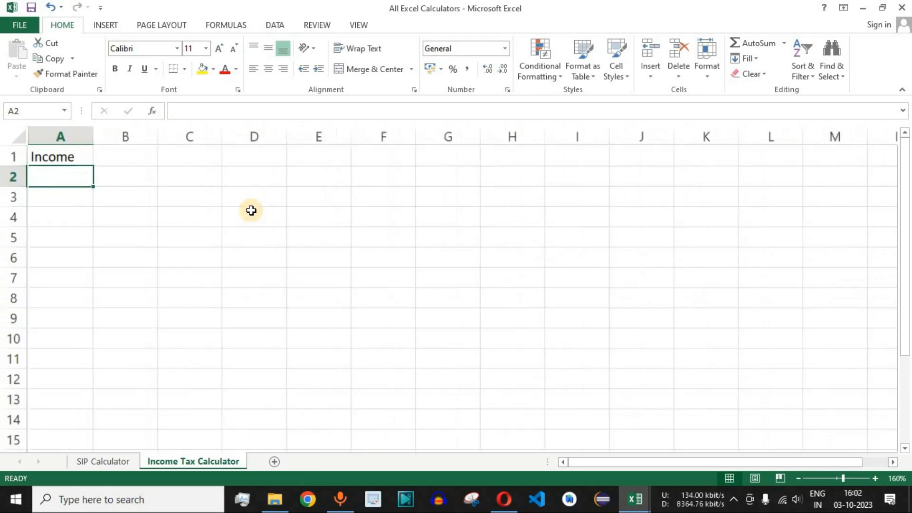
scroll(251, 210, "up", 2, "ctrl")
type("Investments")
key("ctrl+Return")
key("Return")
type("TDS")
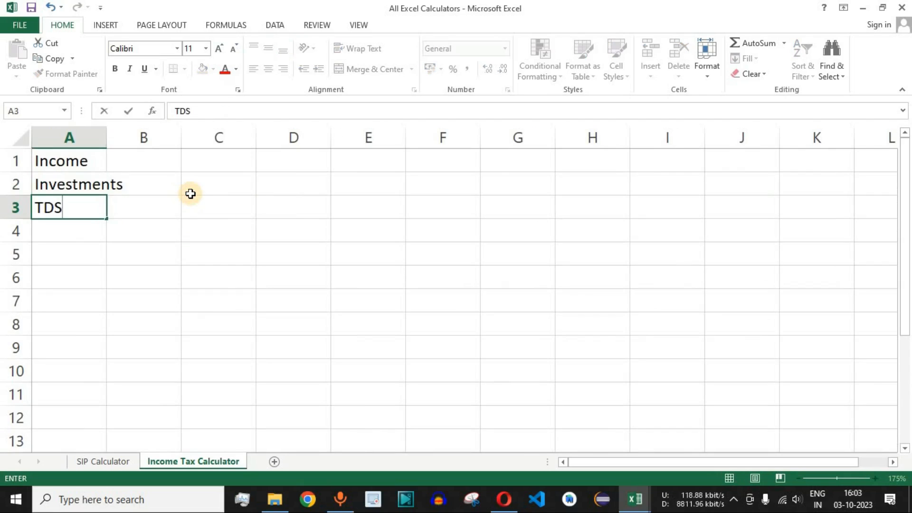
key("Return")
left_click_drag(81, 160, 85, 208)
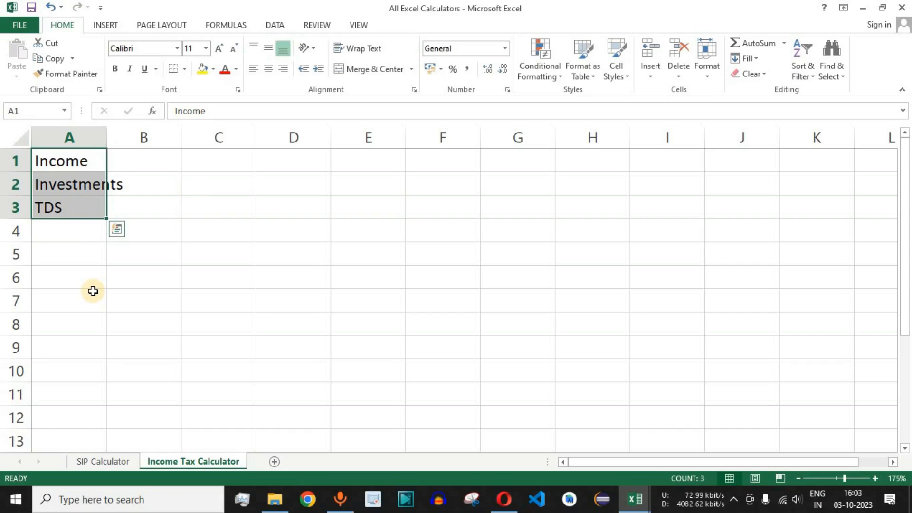
double_click(107, 138)
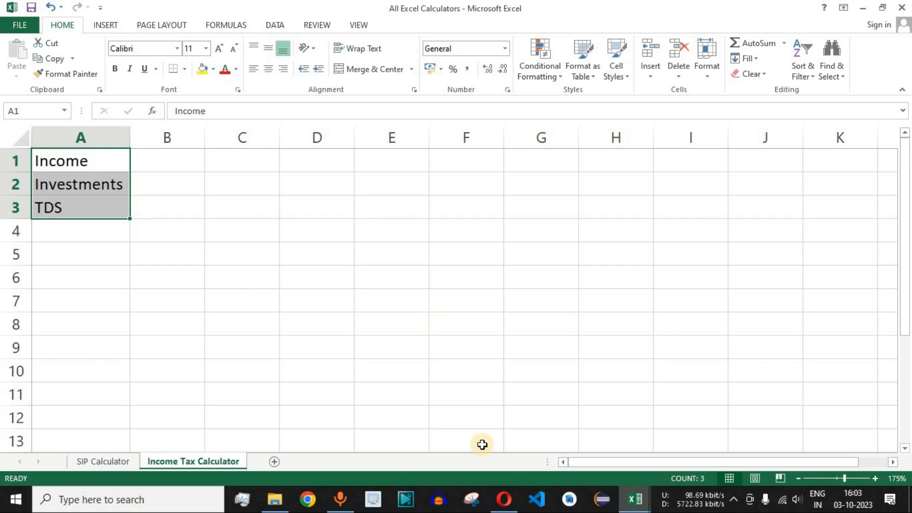
- Switch to the Opera browser and examine the table of old and new tax regime slab rates for FY 2023-24
left_click(504, 499)
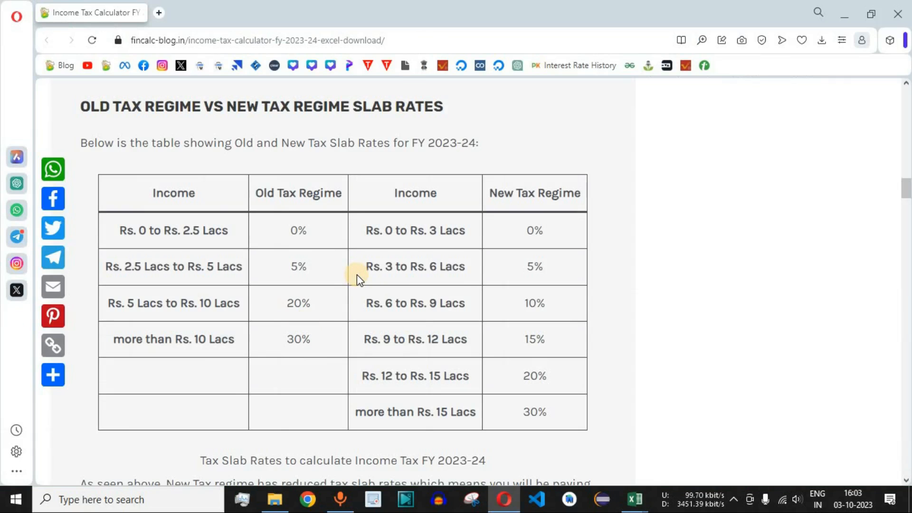
left_click_drag(83, 107, 443, 107)
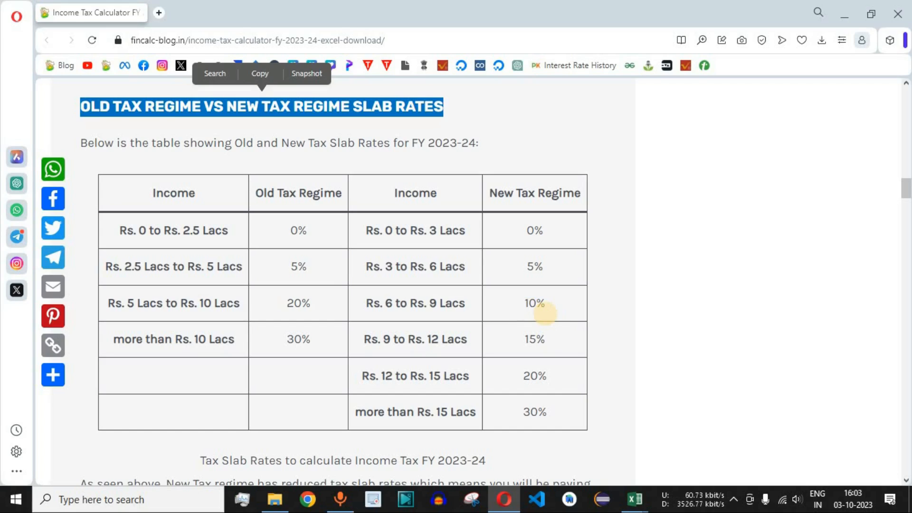
left_click(542, 267)
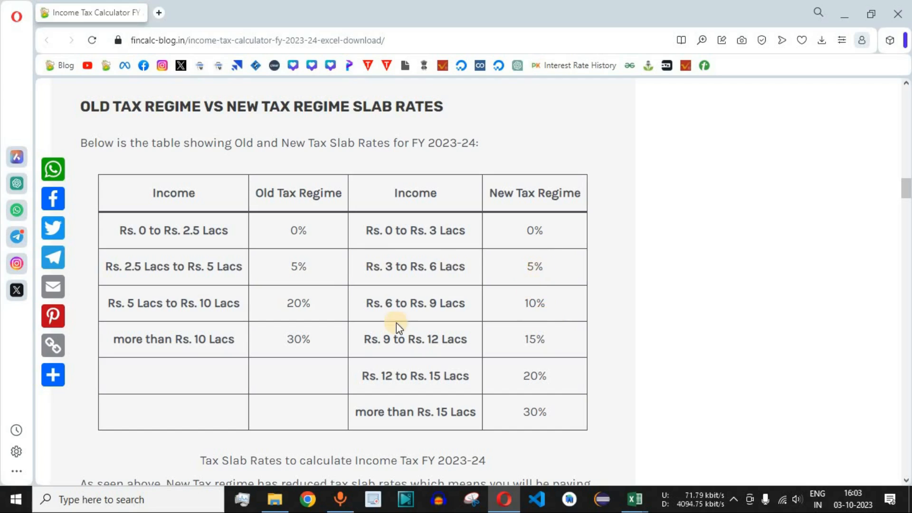
left_click_drag(142, 231, 554, 414)
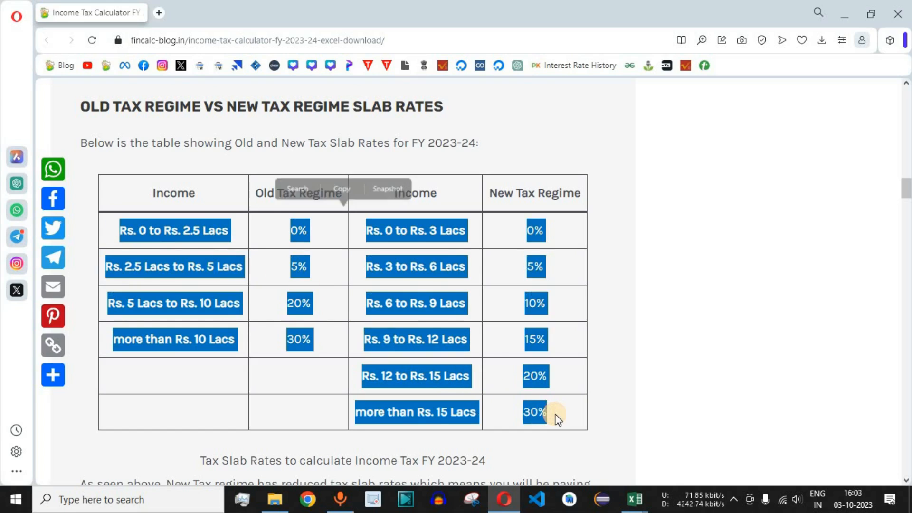
left_click(240, 313)
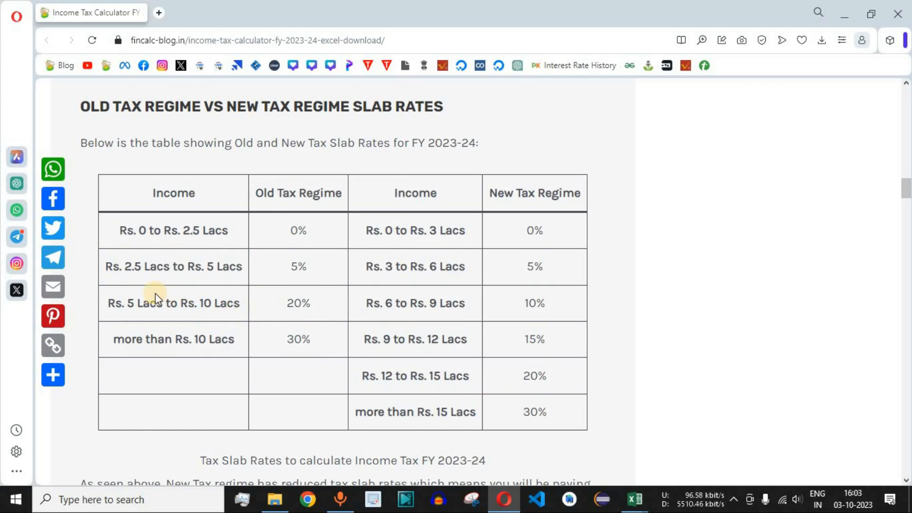
left_click(123, 230)
left_click_drag(122, 230, 231, 254)
left_click_drag(291, 230, 309, 231)
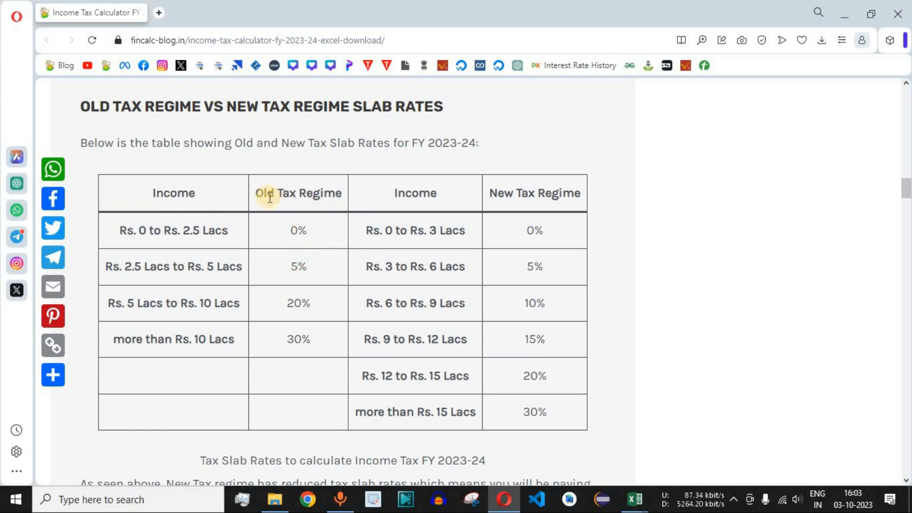
left_click_drag(255, 193, 336, 192)
left_click_drag(516, 194, 581, 194)
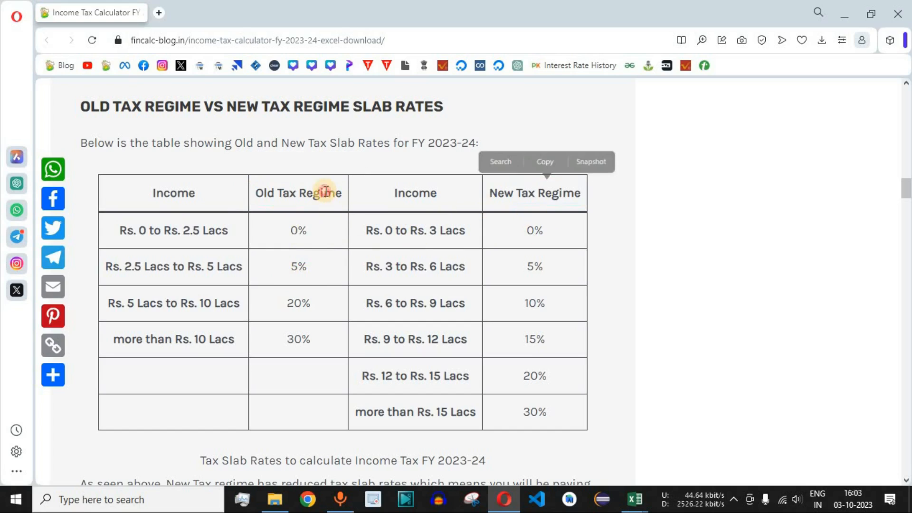
left_click_drag(341, 192, 254, 193)
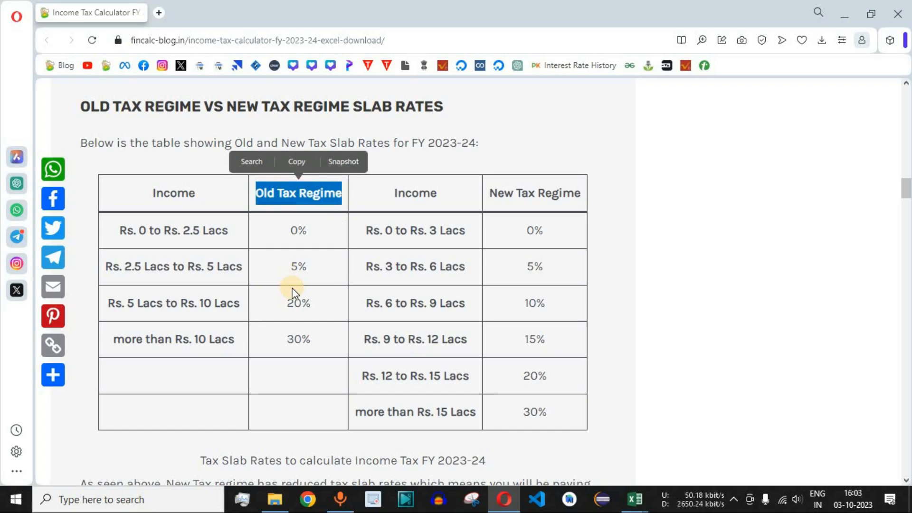
left_click_drag(275, 192, 323, 192)
left_click_drag(505, 193, 562, 193)
left_click_drag(267, 193, 335, 193)
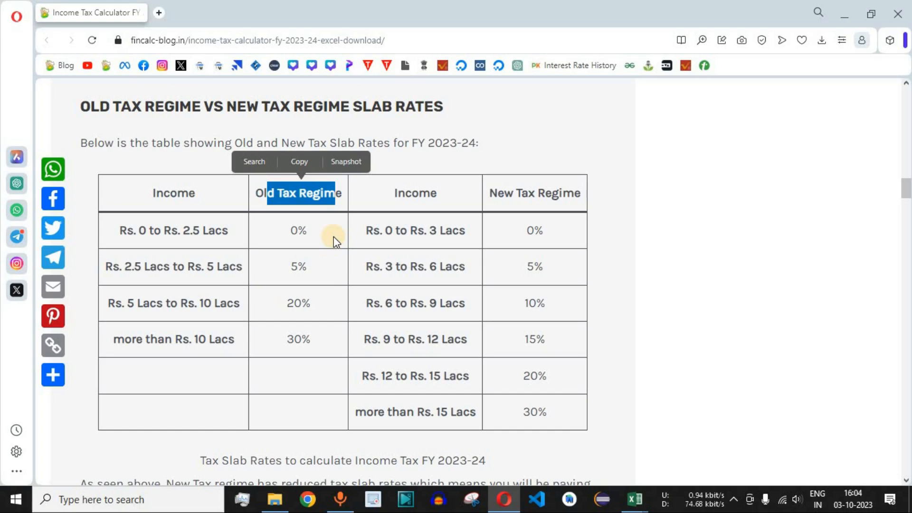
left_click_drag(503, 193, 574, 193)
- Compare the tax percentages per income slab between the Old Tax Regime and New Tax Regime columns
double_click(532, 230)
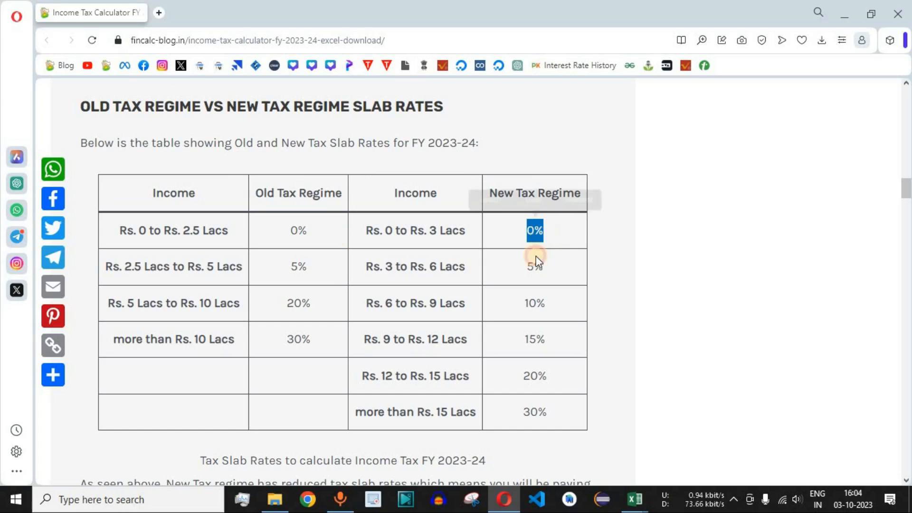
double_click(534, 266)
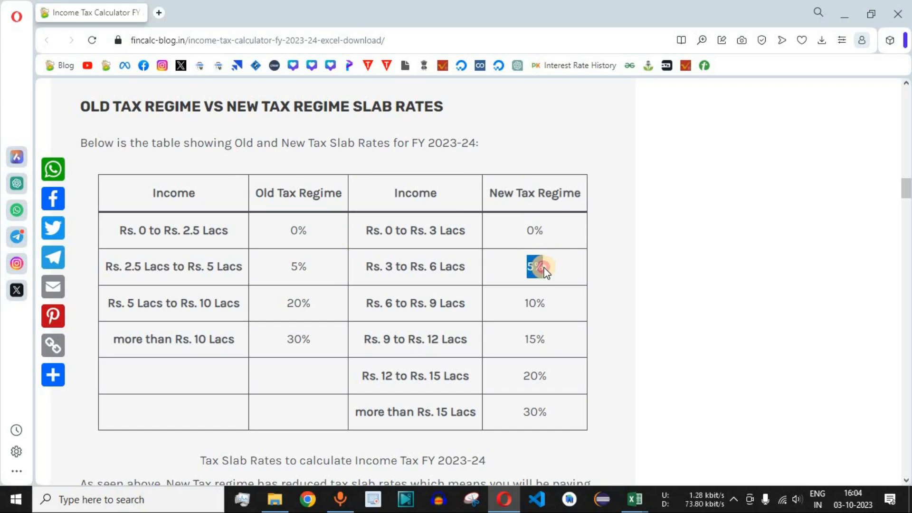
double_click(298, 267)
left_click(297, 303)
left_click_drag(297, 303, 309, 303)
left_click(523, 301)
left_click_drag(534, 266, 545, 267)
left_click_drag(529, 303, 546, 303)
left_click_drag(526, 339, 546, 341)
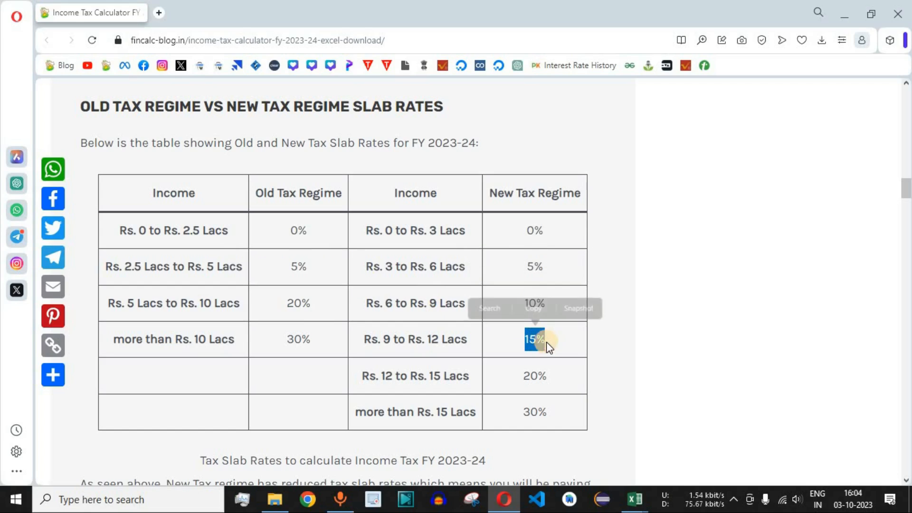
left_click(534, 374)
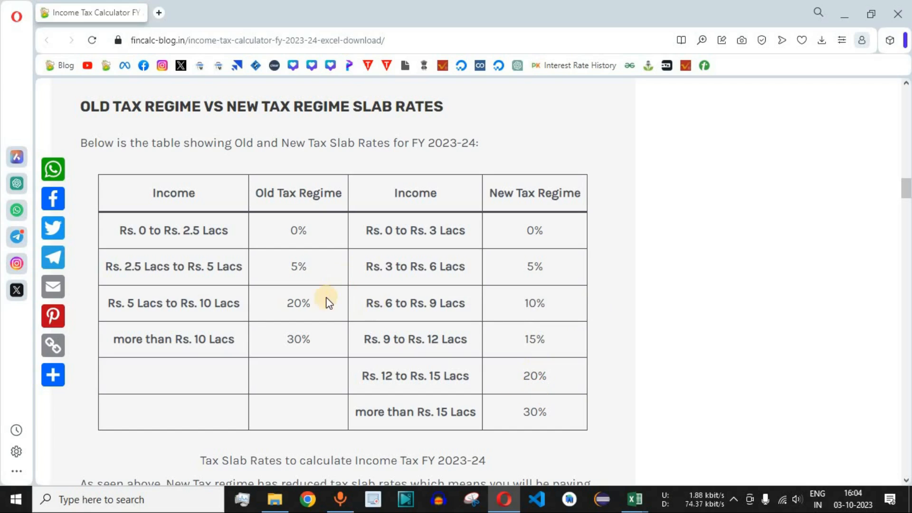
double_click(531, 228)
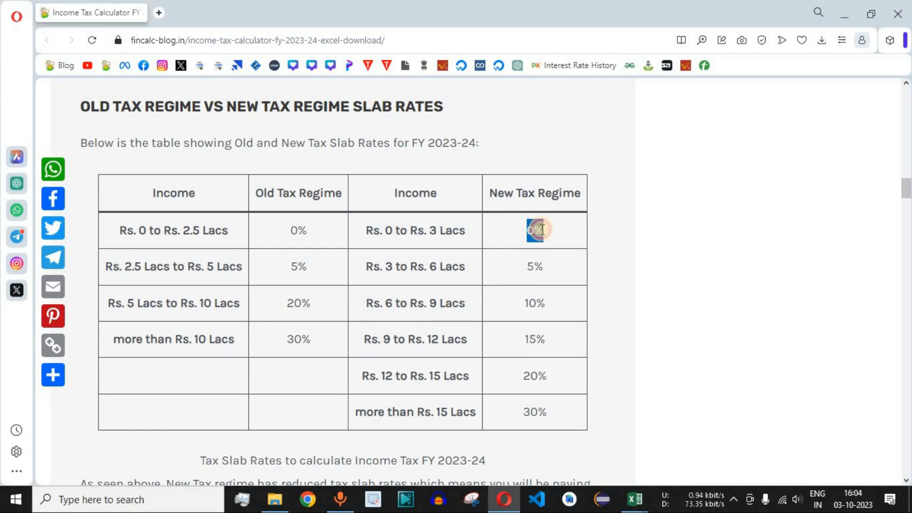
double_click(536, 265)
left_click_drag(504, 193, 562, 194)
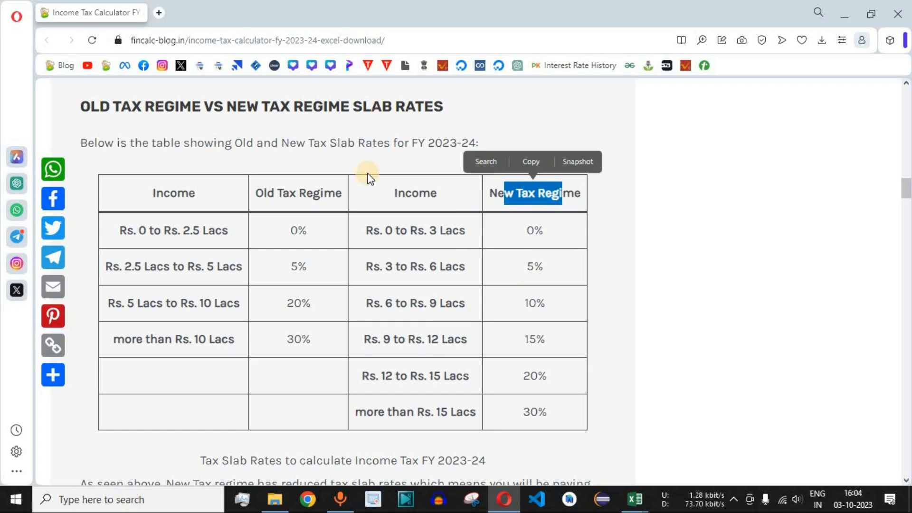
left_click_drag(267, 193, 323, 193)
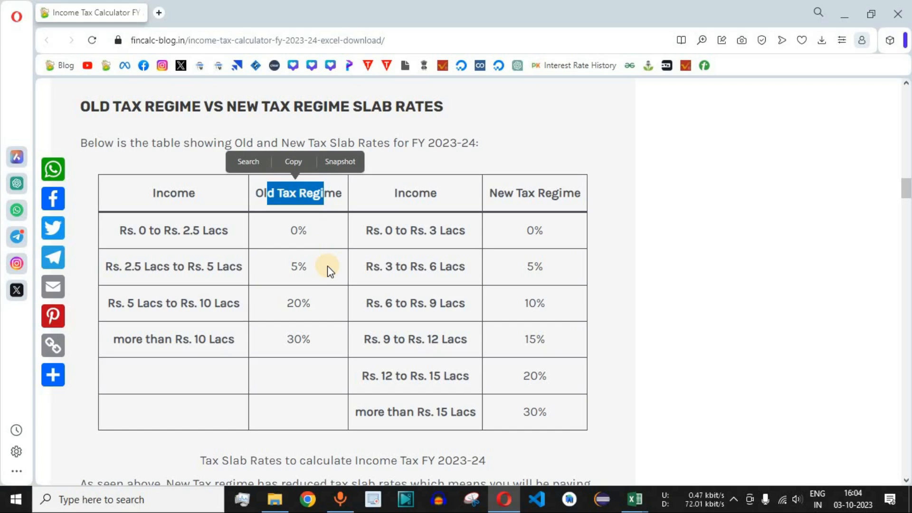
- Examine the old regime rate for each income slab, up to more than Rs. 10 Lacs, and review the new regime rates
left_click(327, 267)
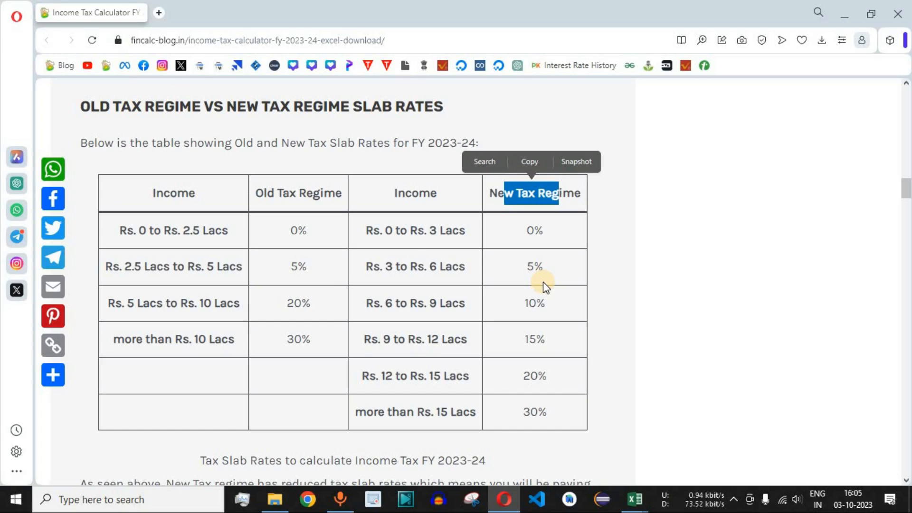
left_click_drag(134, 233, 222, 231)
left_click_drag(304, 231, 305, 231)
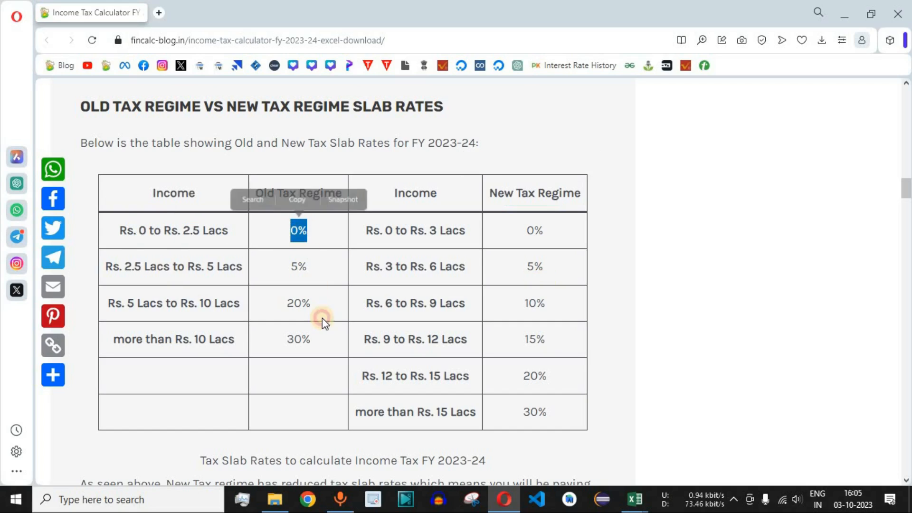
left_click_drag(120, 266, 240, 265)
left_click_drag(305, 267, 291, 267)
left_click(248, 269)
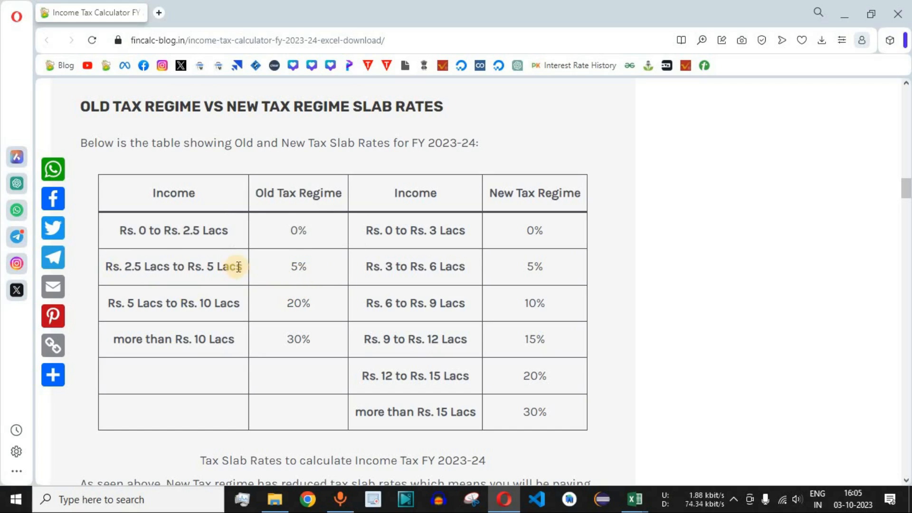
left_click_drag(243, 269, 105, 264)
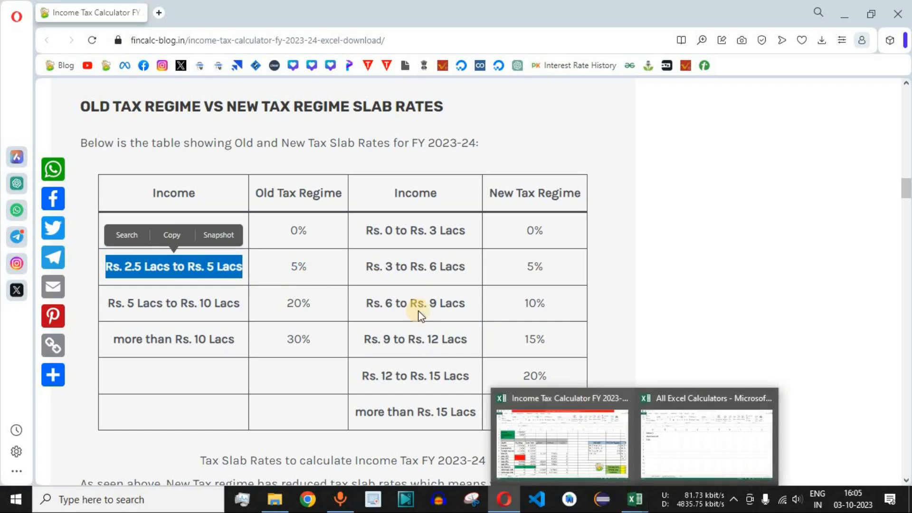
left_click_drag(120, 303, 310, 303)
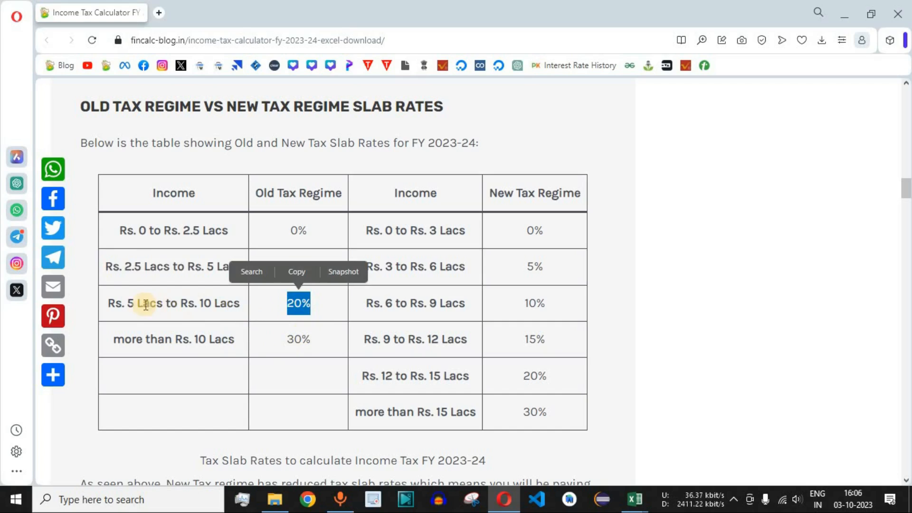
left_click_drag(126, 303, 234, 302)
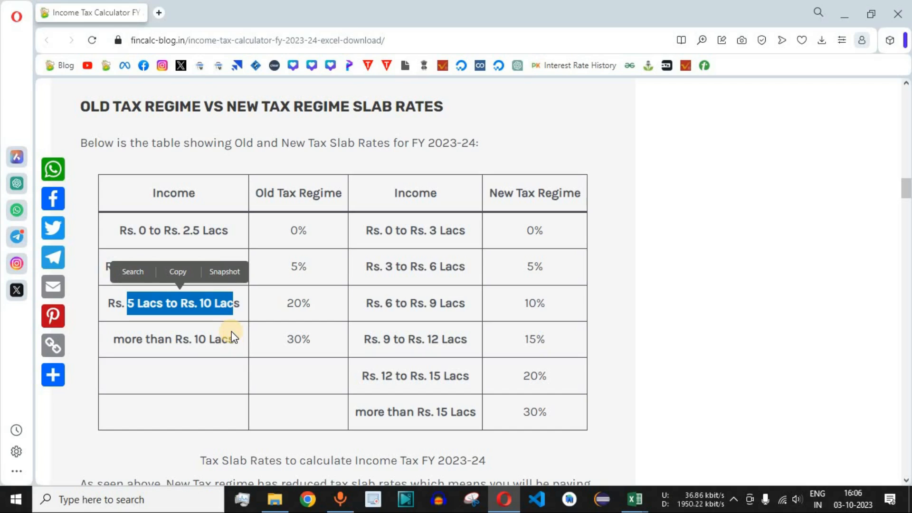
left_click_drag(126, 339, 227, 340)
left_click_drag(294, 340, 309, 340)
left_click_drag(261, 194, 341, 197)
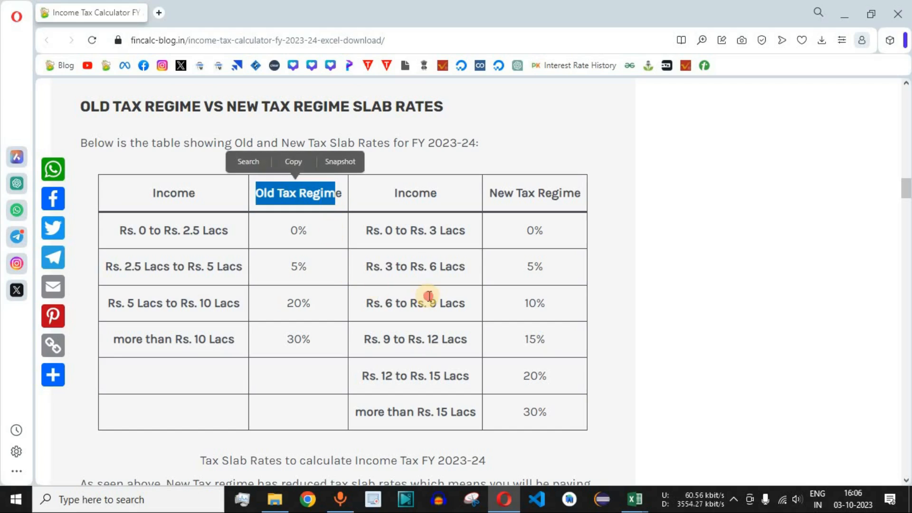
left_click(523, 203)
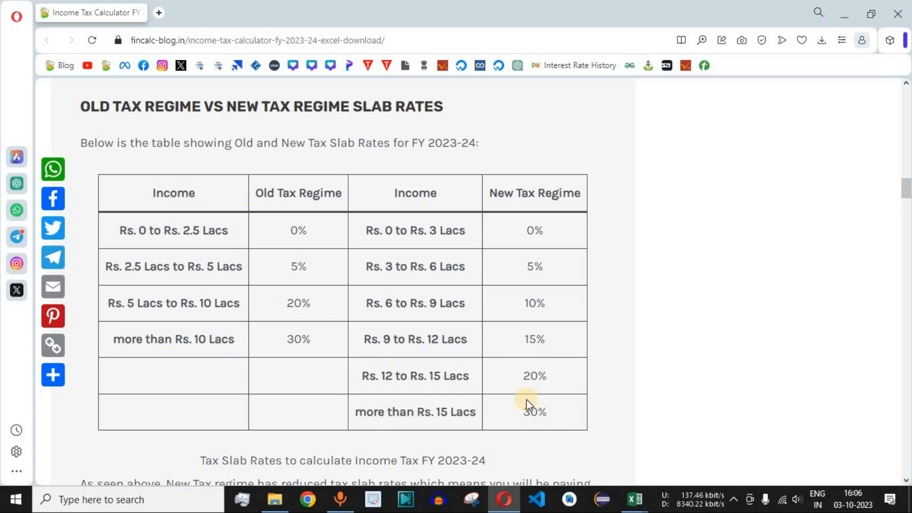
left_click_drag(120, 230, 557, 421)
left_click(577, 420)
- Switch back to the Excel workbook and format the labels in A1:A3 as bold with a light green fill
key("alt+Tab")
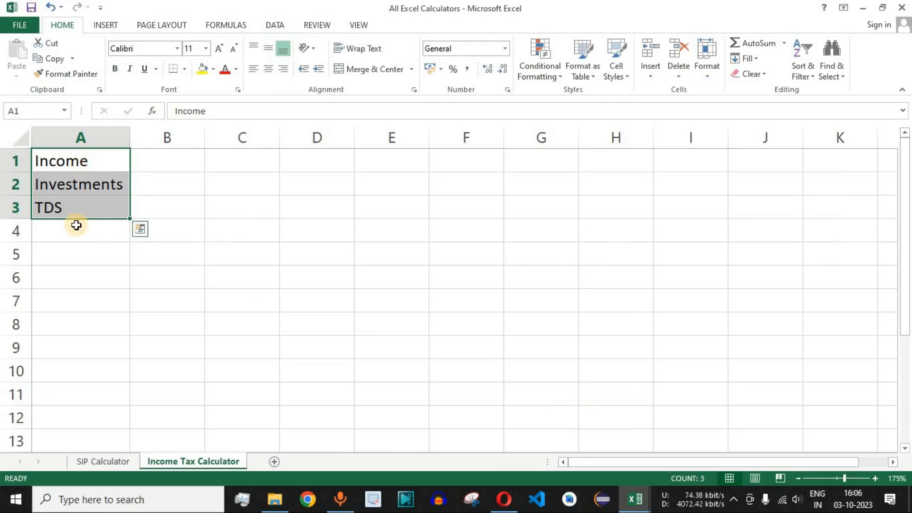
left_click(65, 207)
left_click_drag(86, 172, 85, 203)
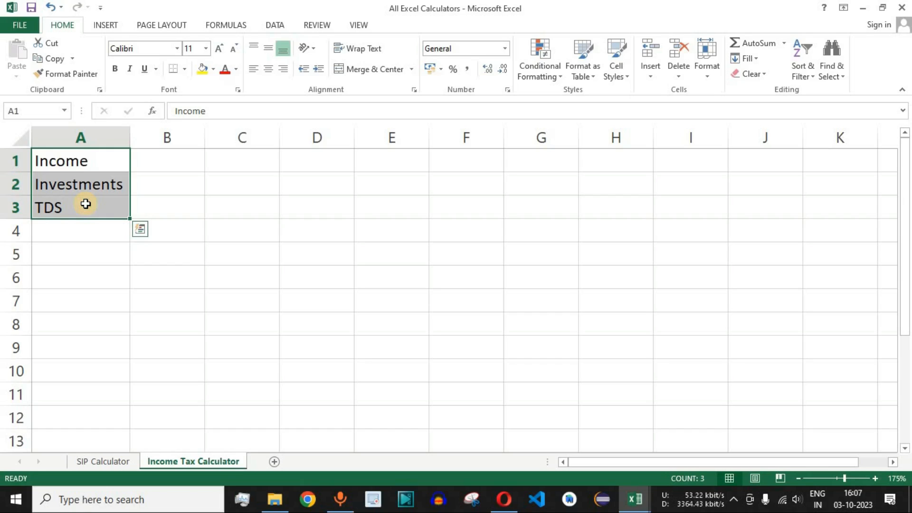
left_click(95, 205)
left_click_drag(95, 161, 97, 203)
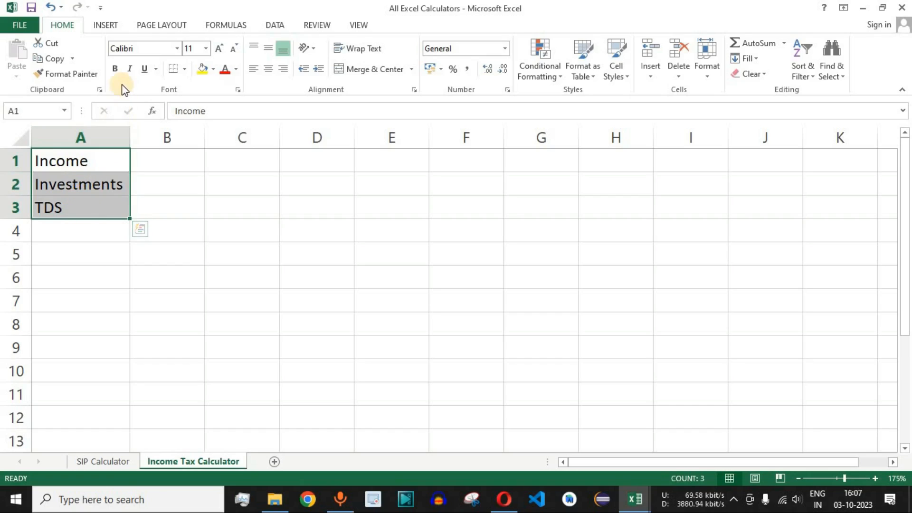
left_click(115, 71)
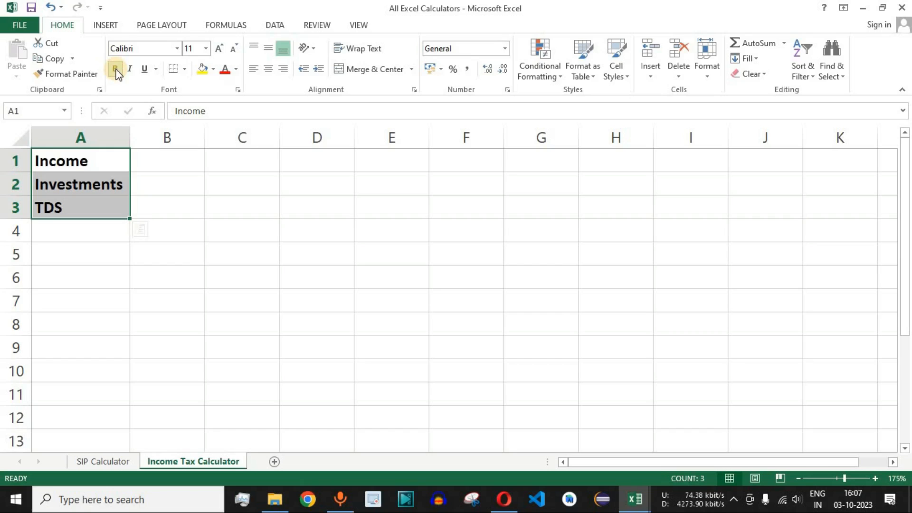
left_click(214, 70)
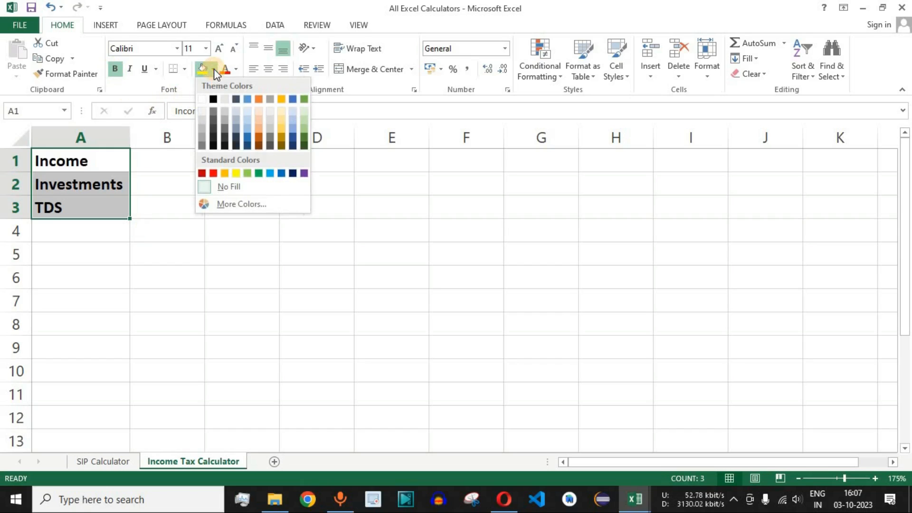
left_click(259, 173)
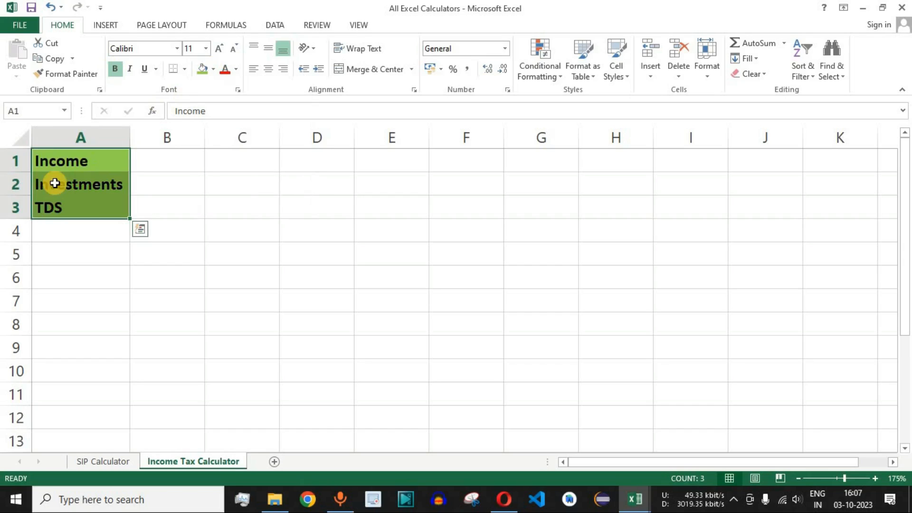
- Apply All Borders to every cell of the Income Tax Calculator sheet
left_click(20, 139)
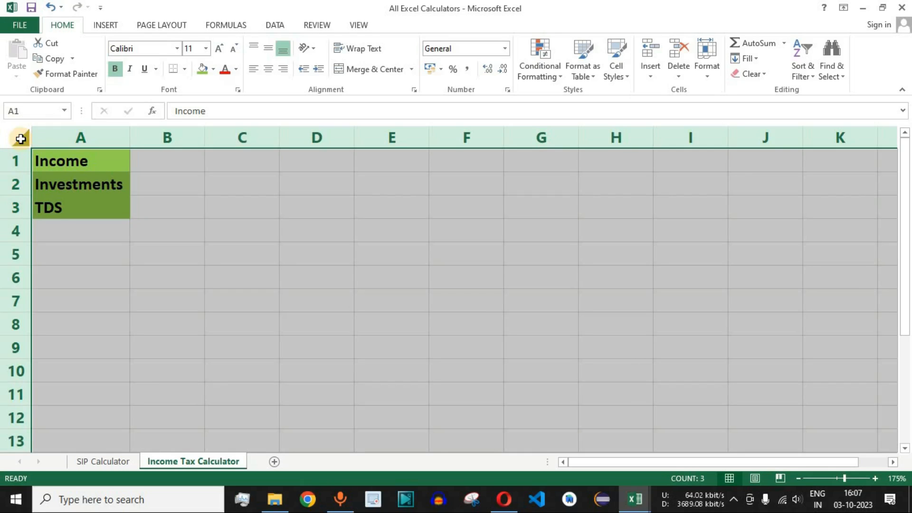
left_click(185, 69)
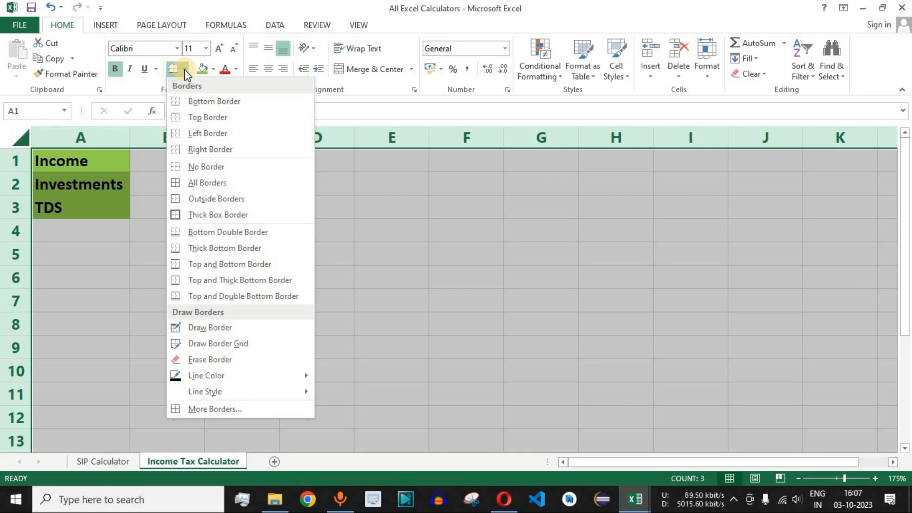
left_click(227, 182)
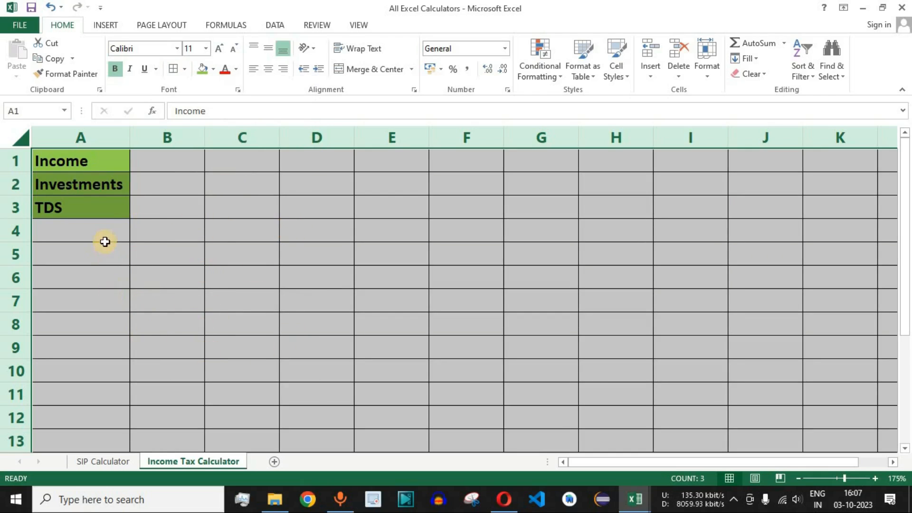
left_click(100, 234)
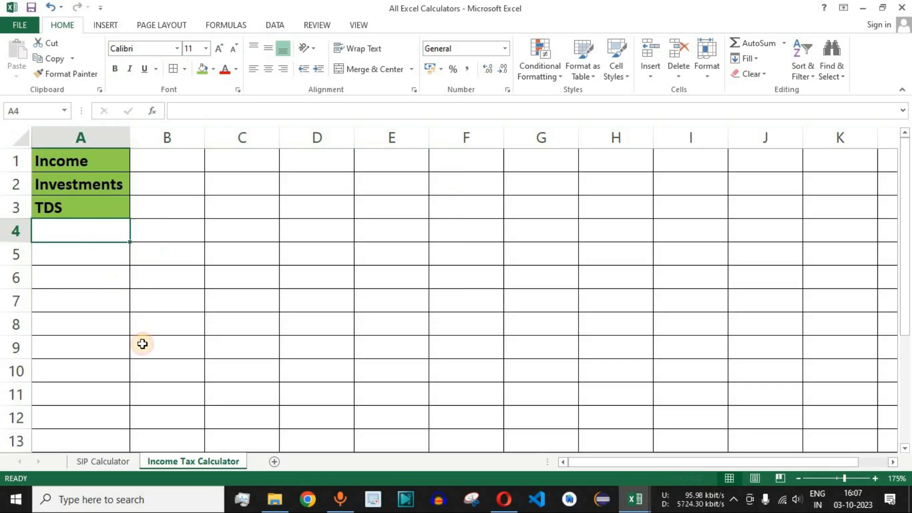
- Enter the headers Old Regime in B4 and New Regime in C4, and fit columns B and C to their contents
left_click_drag(90, 234, 262, 420)
left_click(112, 241)
left_click(171, 236)
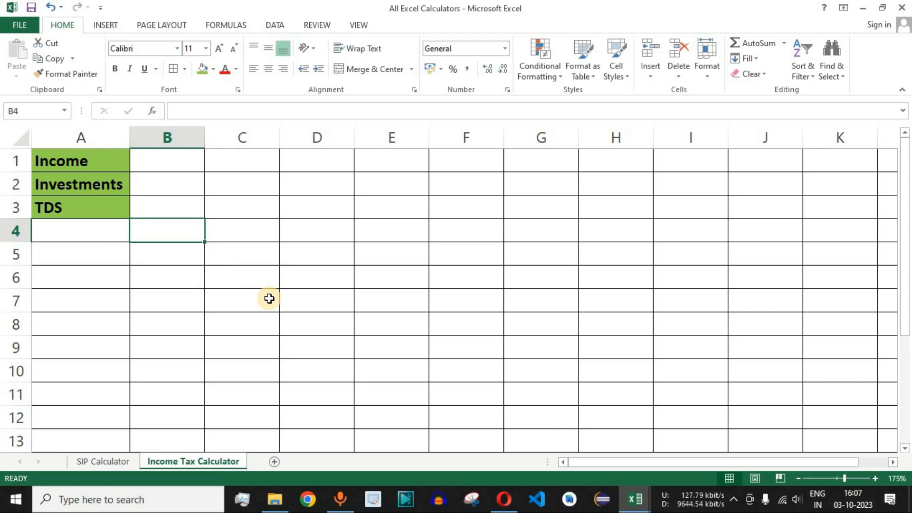
left_click_drag(157, 234, 234, 418)
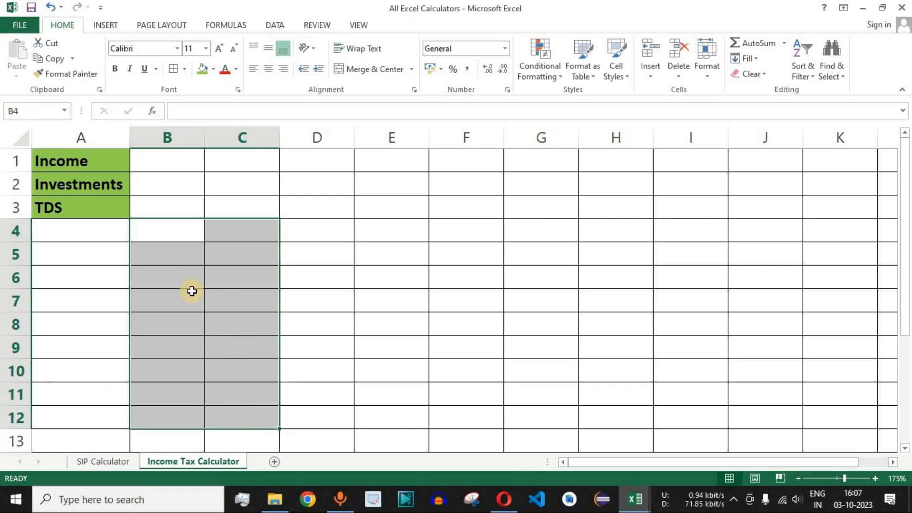
left_click(173, 232)
type("Old")
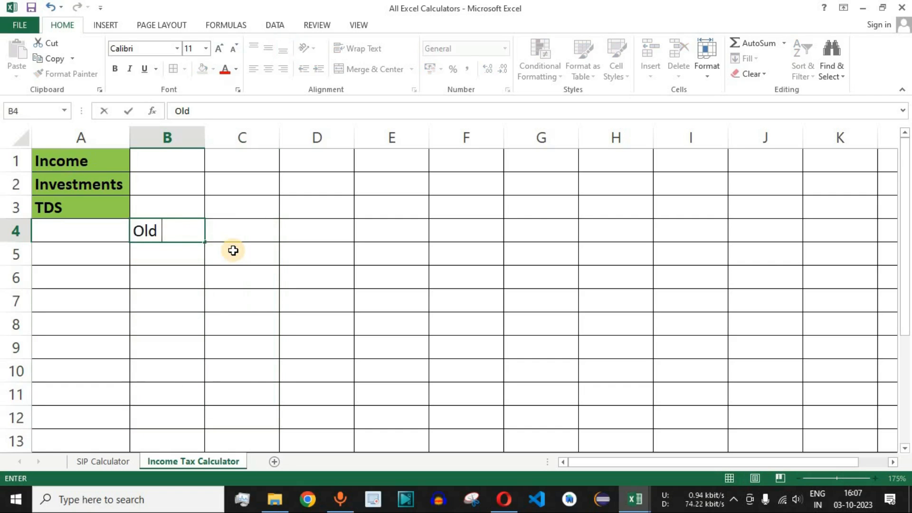
type(" Regime")
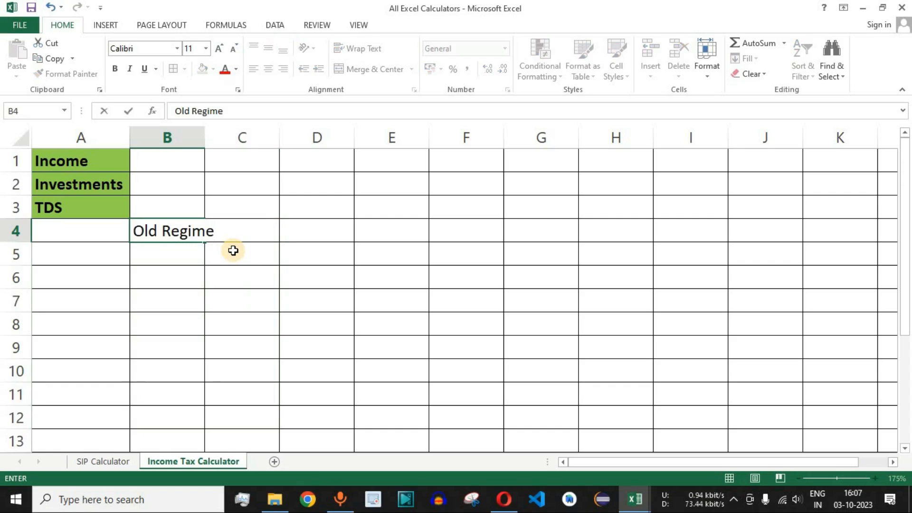
key("Tab")
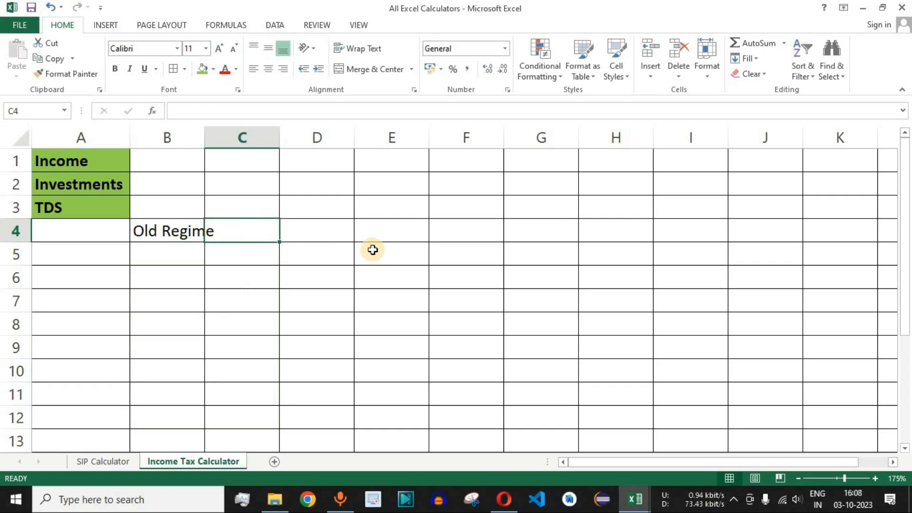
type("New Regime")
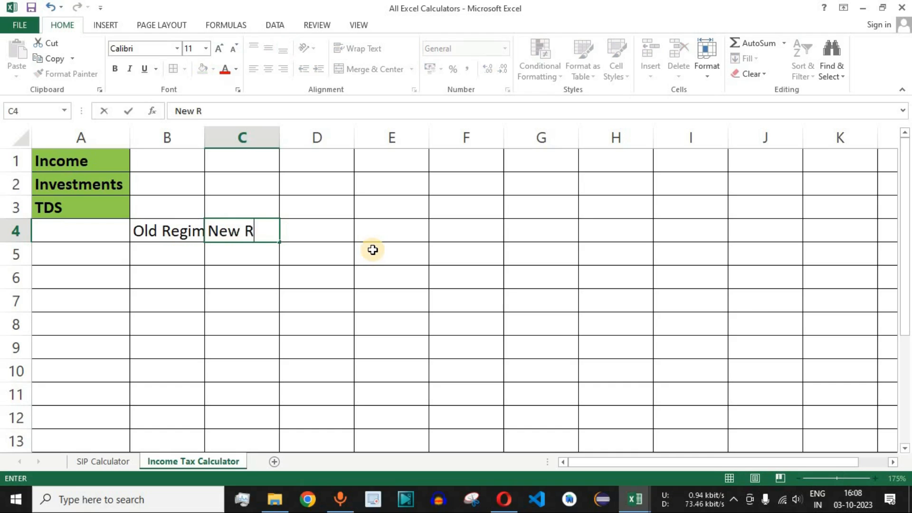
left_click(173, 230)
left_click_drag(177, 139, 249, 139)
double_click(207, 139)
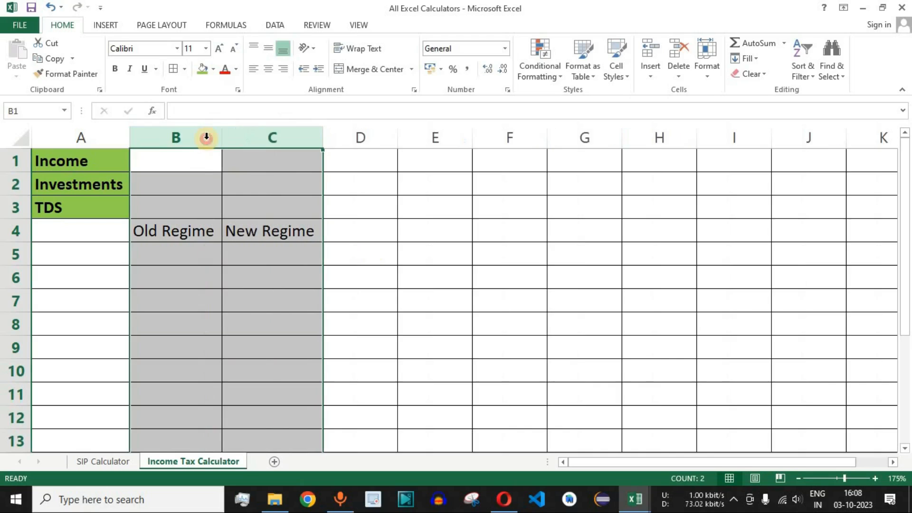
- Enter the header Labels in cell A4 and the row label Income in cell A5
left_click(95, 233)
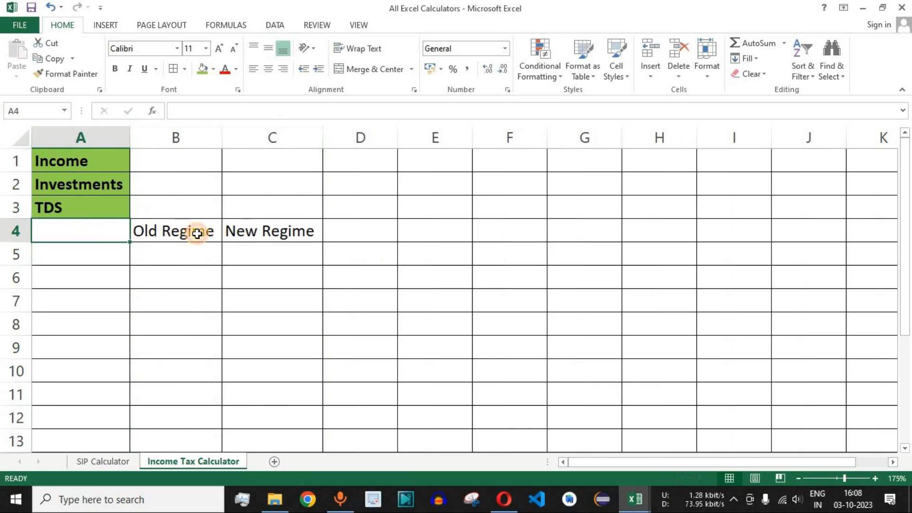
type("Labels")
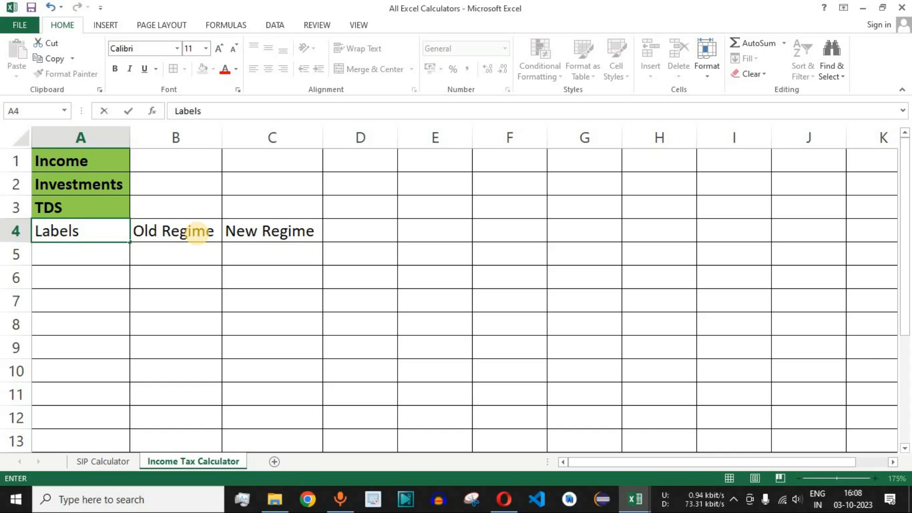
key("Return")
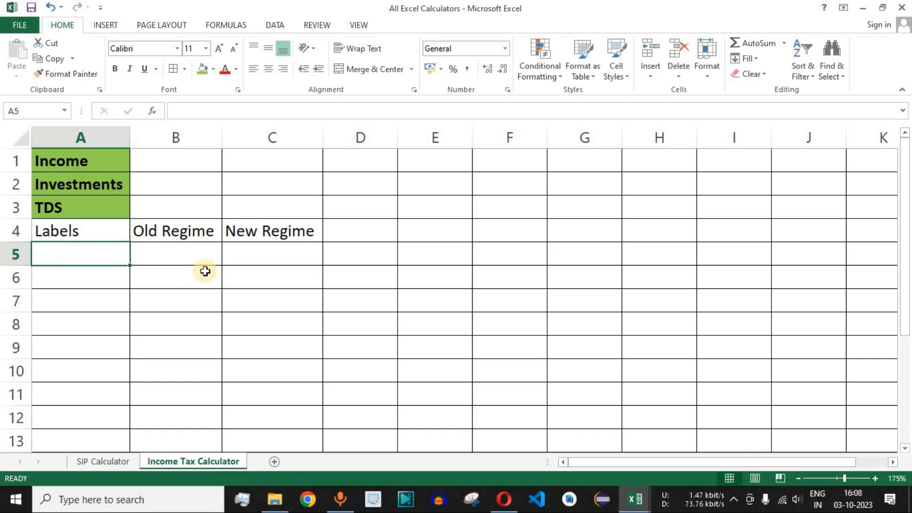
type("Income")
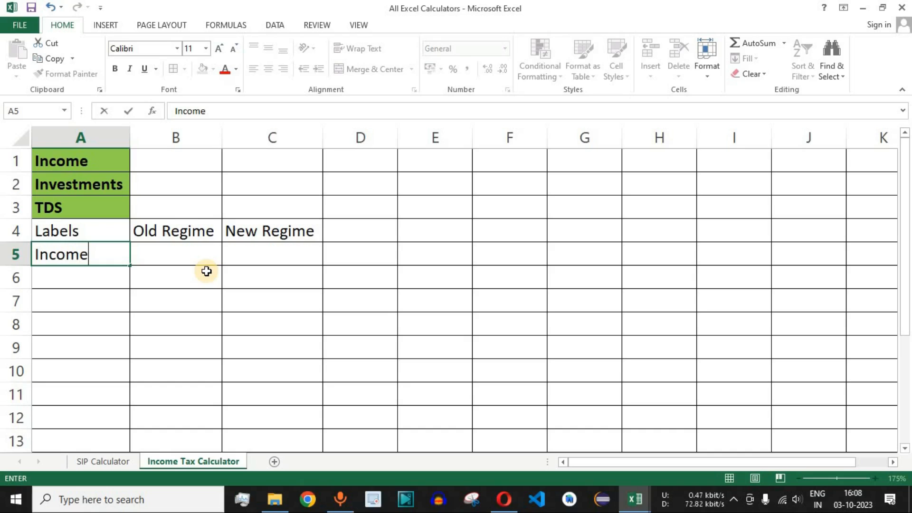
key("Return")
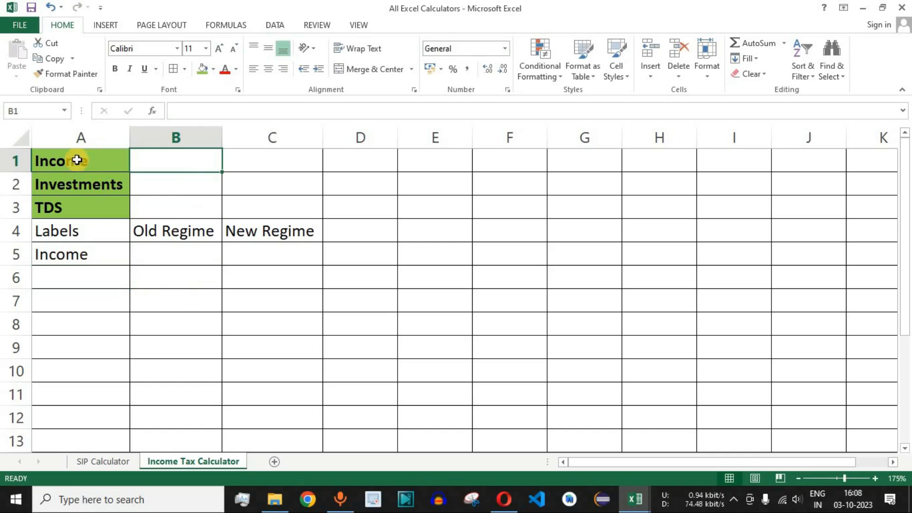
- Enter the row label Investments in cell A6, below the Income row label
left_click_drag(77, 160, 173, 160)
left_click(103, 169)
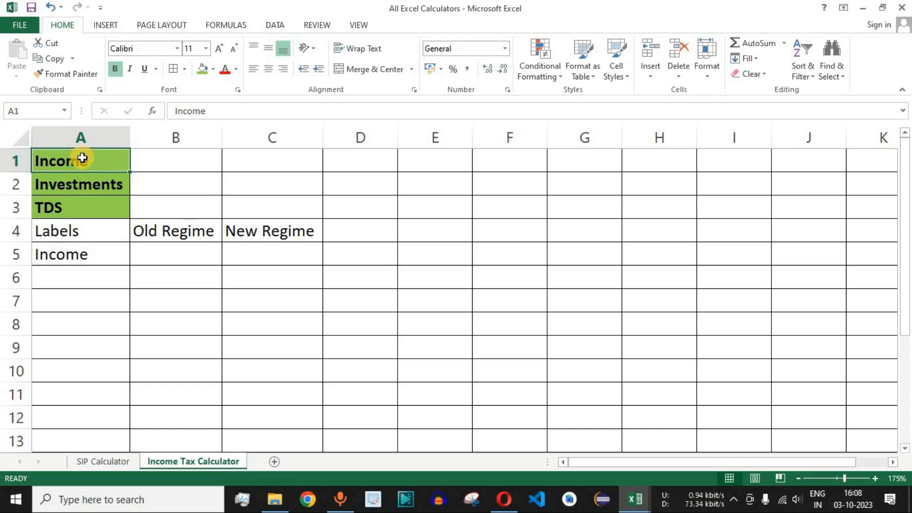
left_click(174, 155)
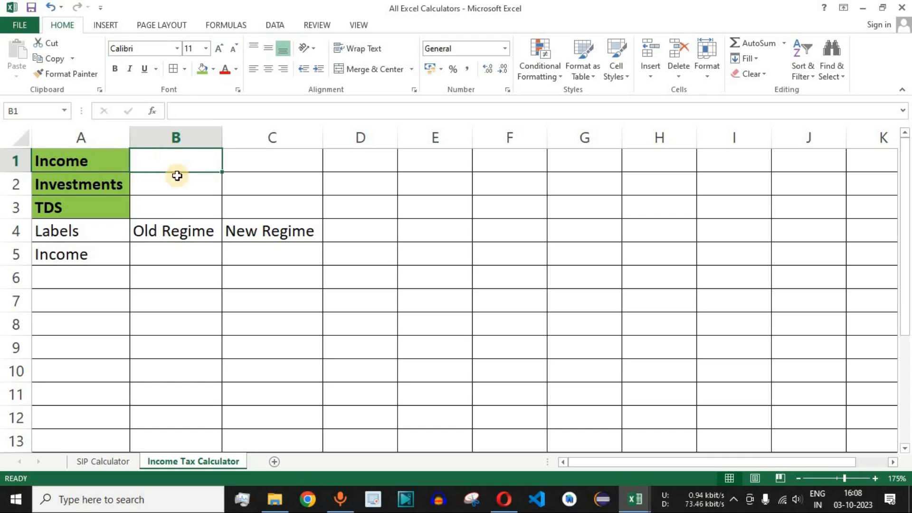
left_click(84, 283)
type("Investments")
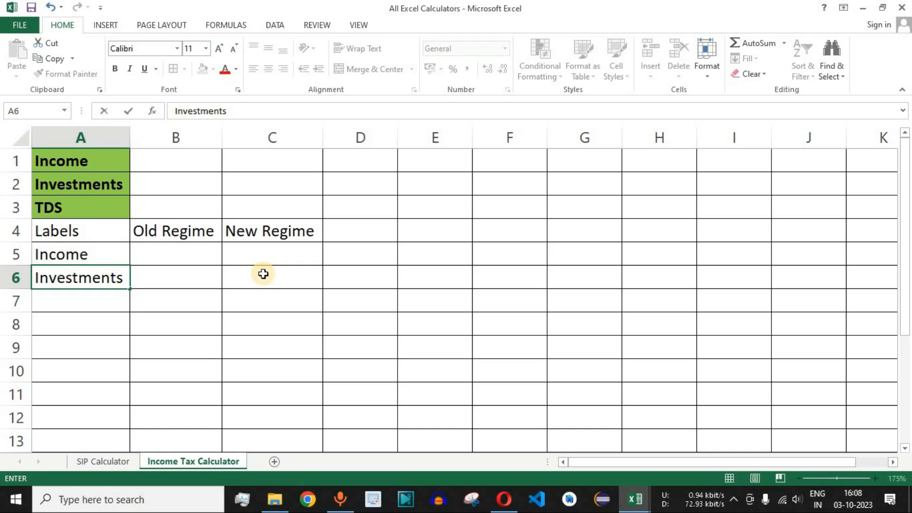
key("Return")
left_click(96, 256)
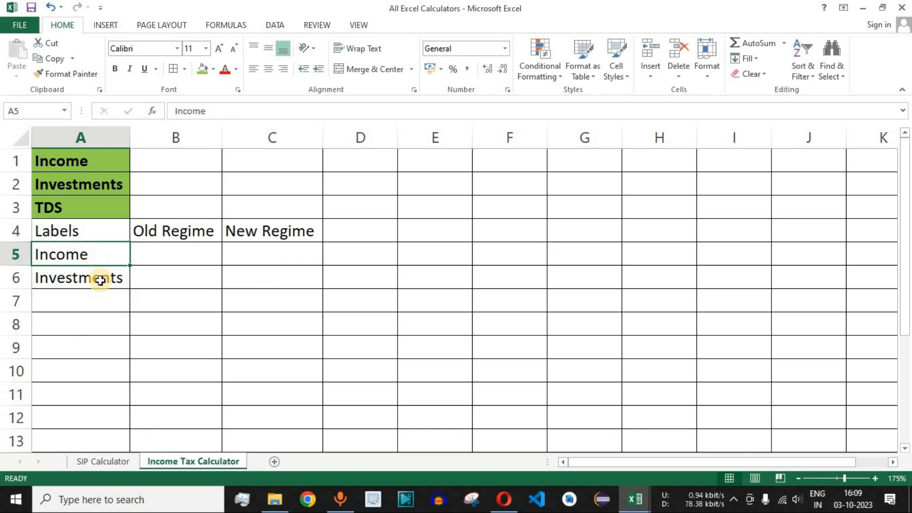
left_click(100, 281)
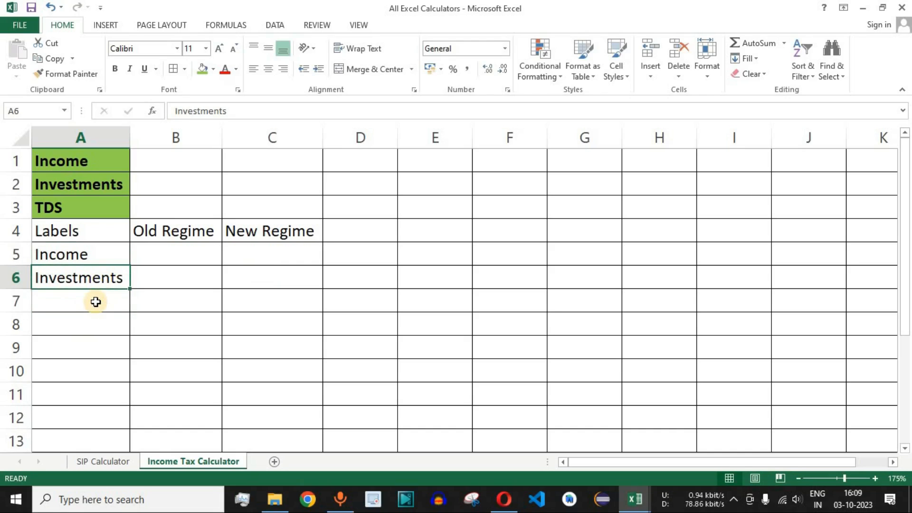
left_click(95, 302)
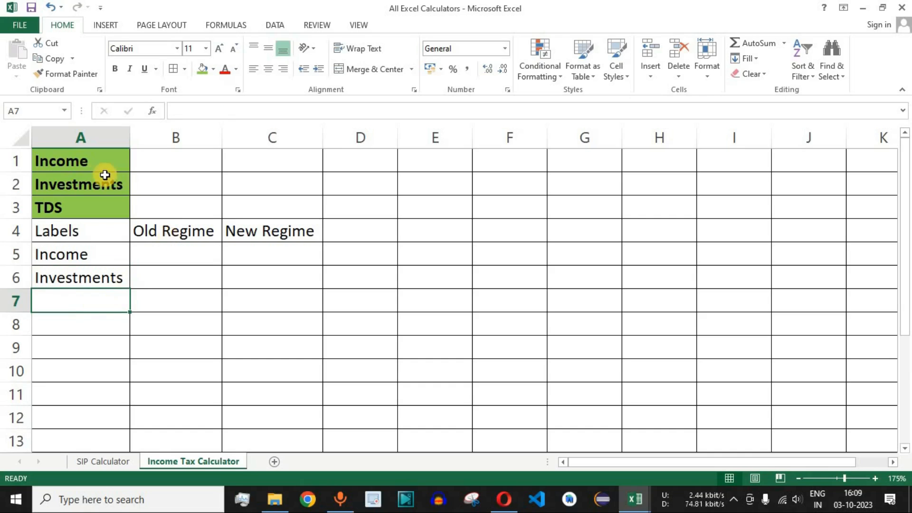
left_click(111, 163)
left_click_drag(138, 163, 176, 161)
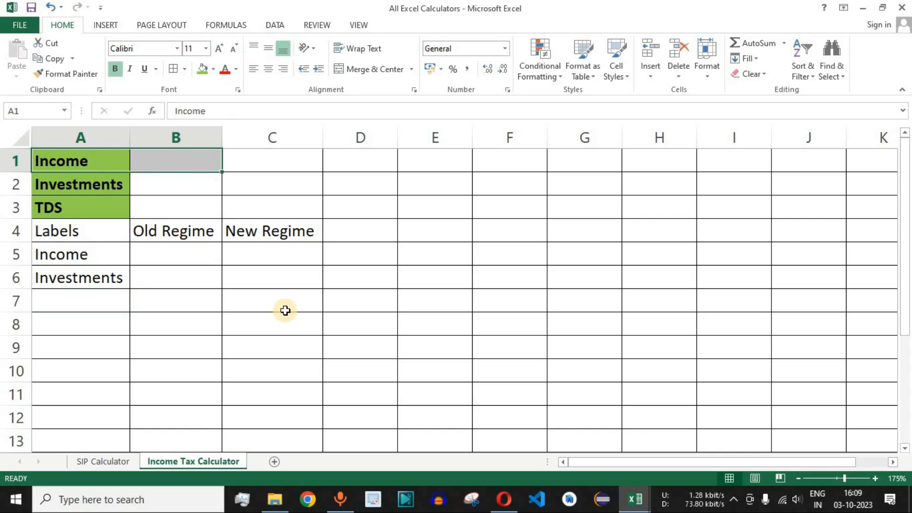
left_click_drag(100, 184, 167, 184)
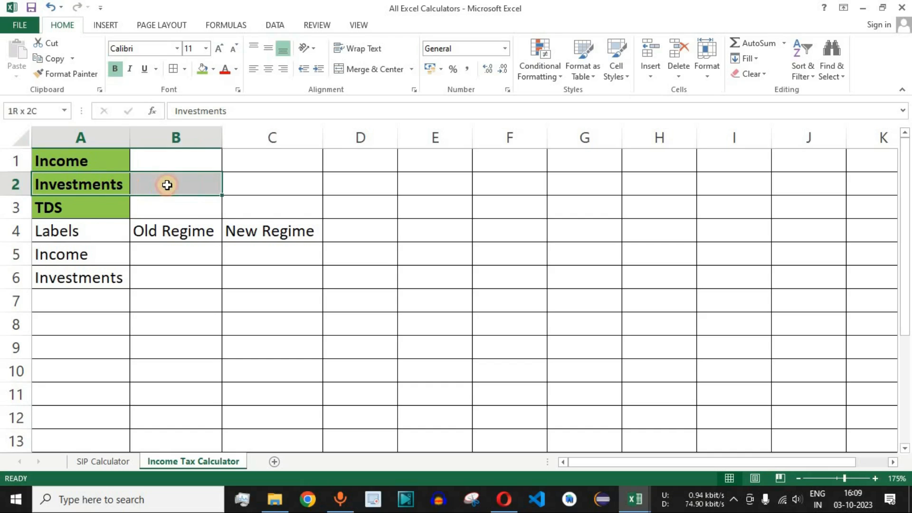
left_click_drag(182, 231, 167, 401)
left_click(98, 185)
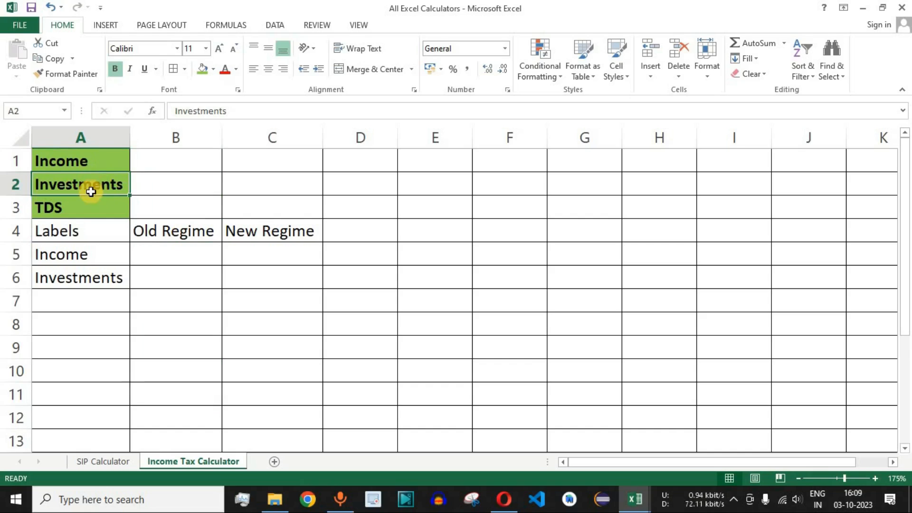
left_click(99, 162)
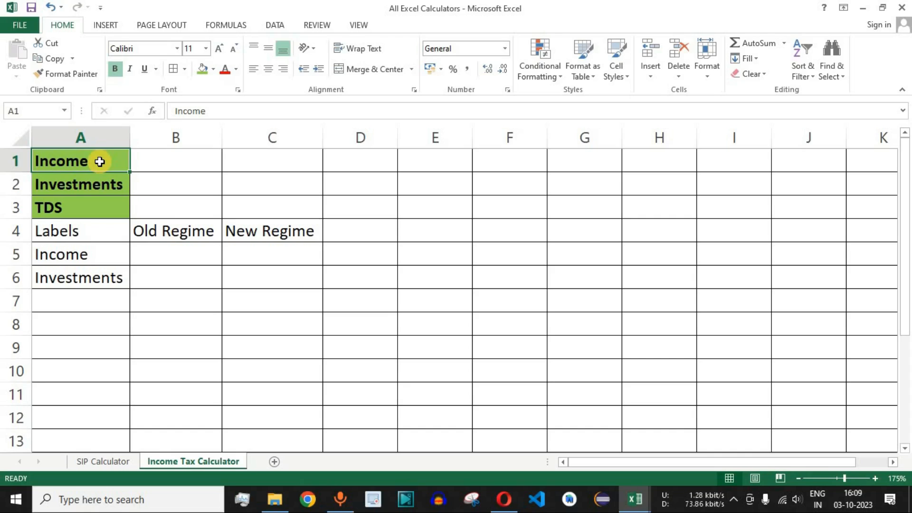
- Enter the row label Taxable Income in cell A7 and fit column A to its contents
left_click(99, 307)
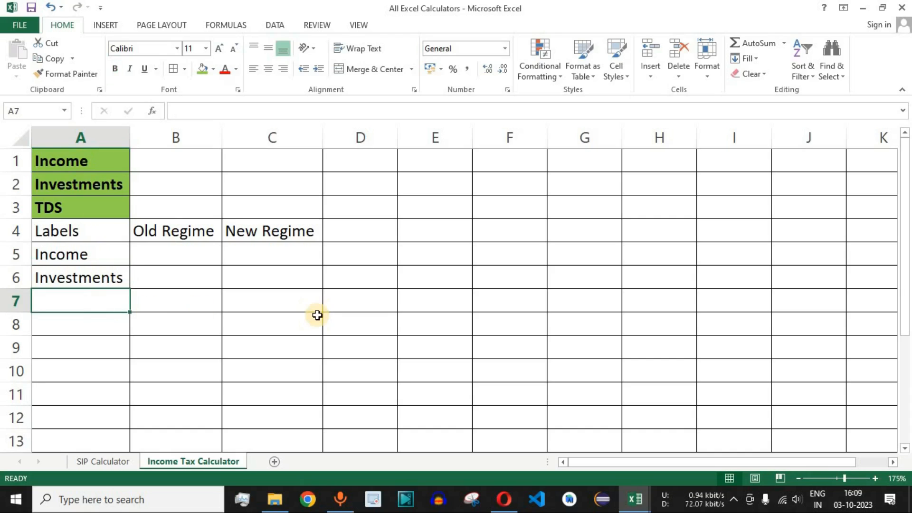
type("Taxable Income")
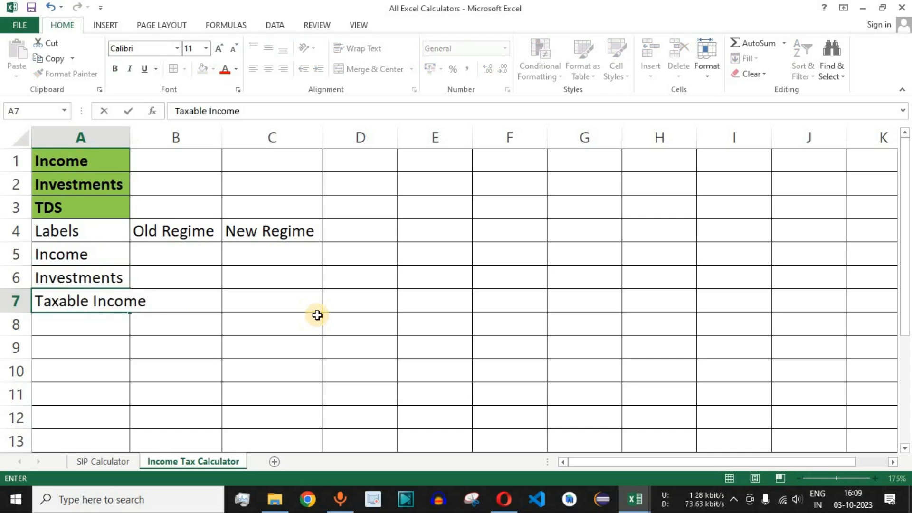
key("Return")
left_click(83, 300)
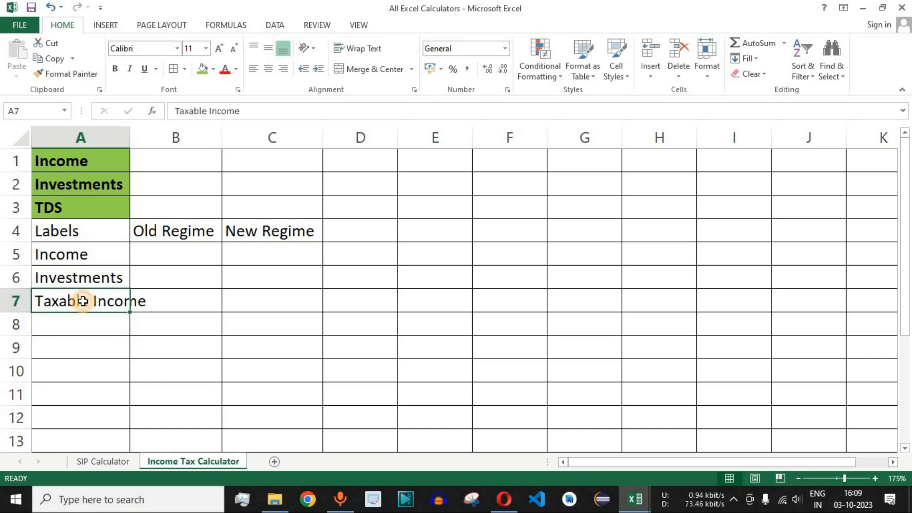
left_click(190, 302)
left_click_drag(89, 299, 261, 301)
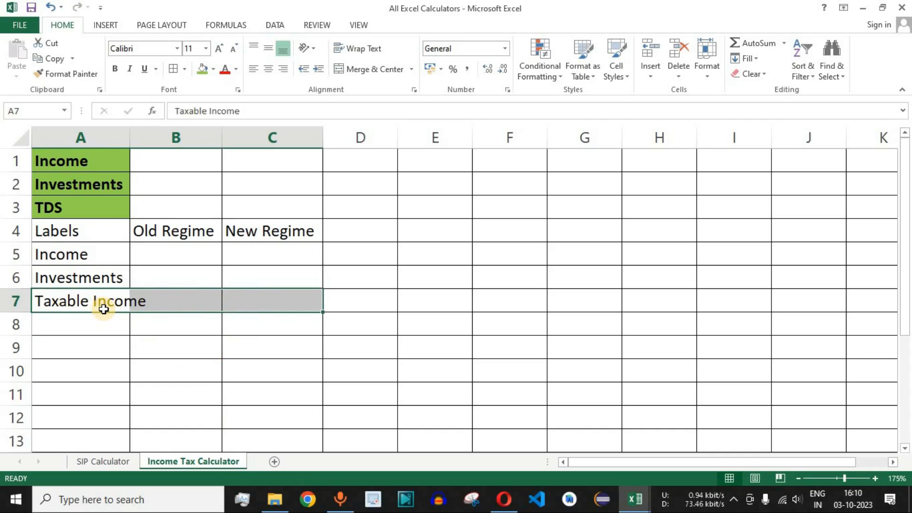
left_click(183, 301)
left_click(274, 300)
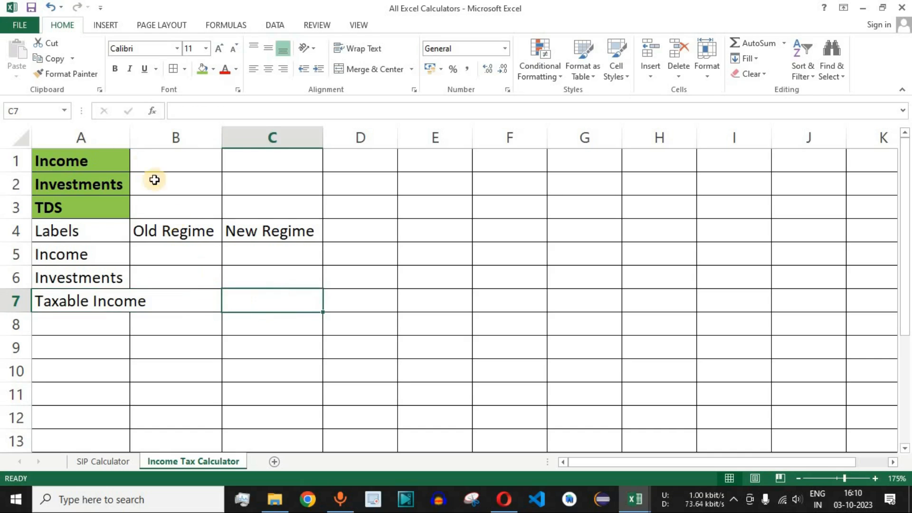
double_click(129, 137)
- Consult the tax slab rates table in the Opera browser, and enter the row label Slab 5% in cell A8 of the Excel sheet
left_click(95, 324)
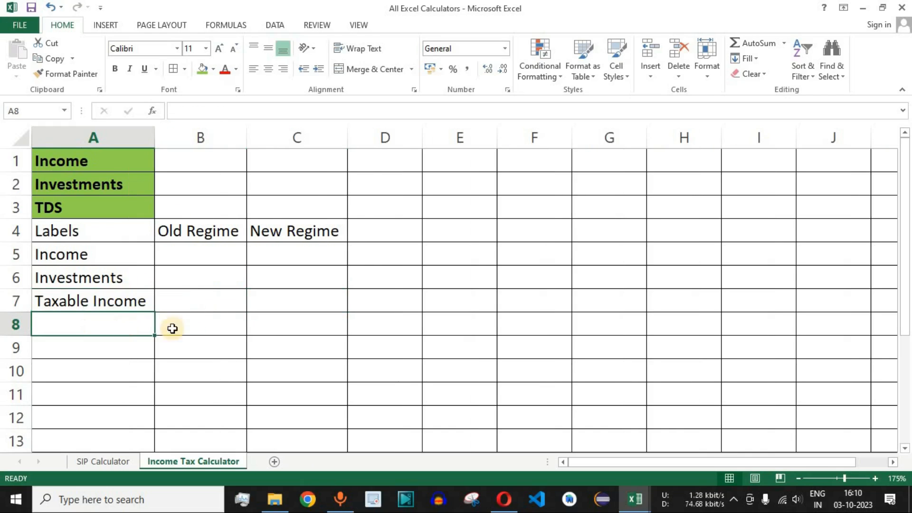
left_click(504, 498)
left_click_drag(145, 231, 317, 335)
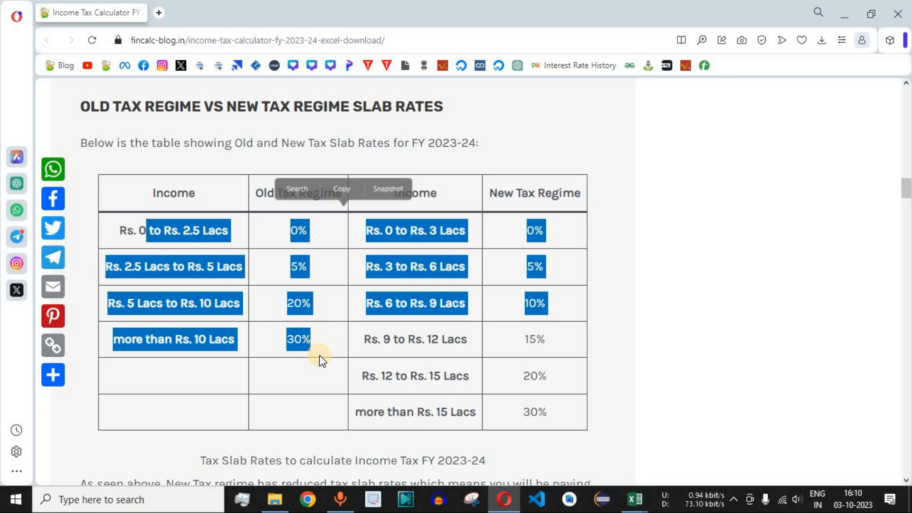
left_click(401, 368)
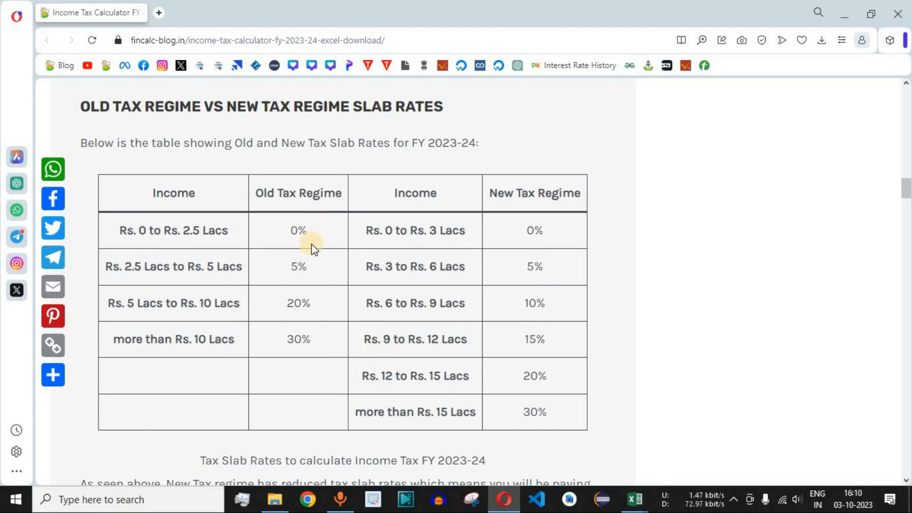
left_click_drag(291, 266, 310, 266)
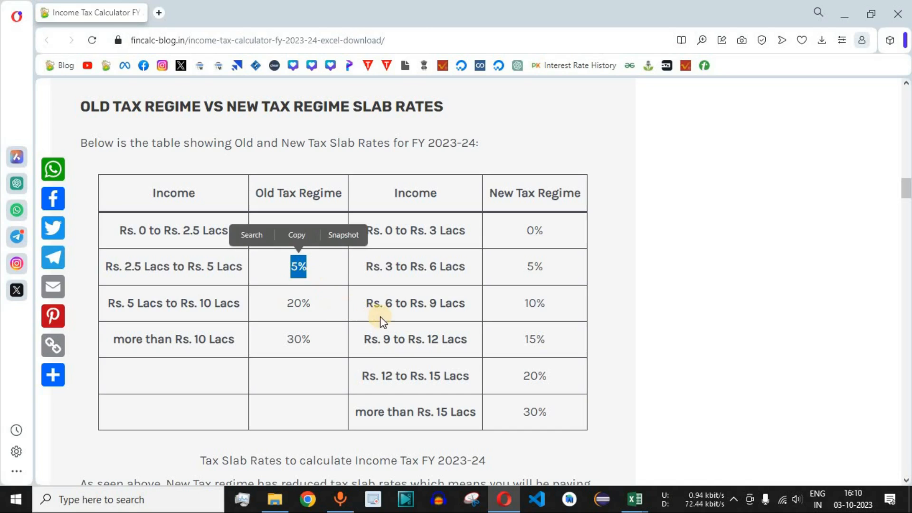
key("alt+Tab")
type("S")
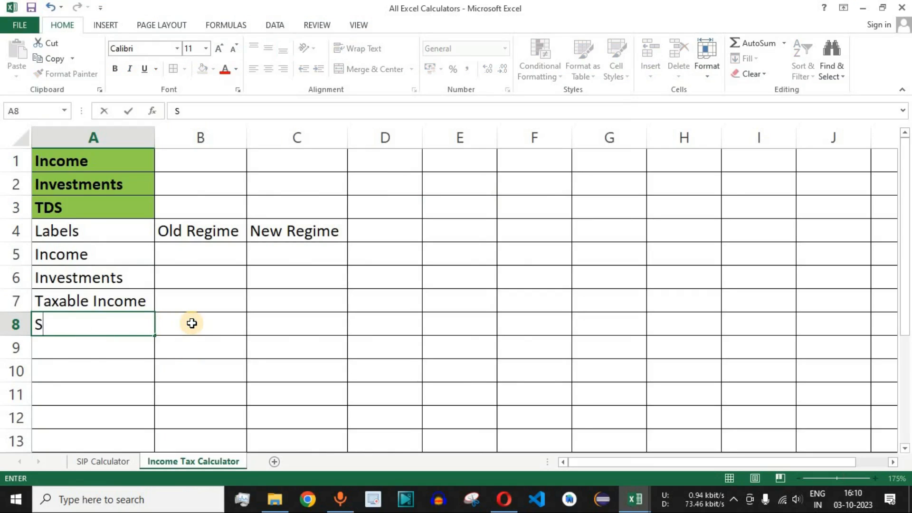
type("lab 5%")
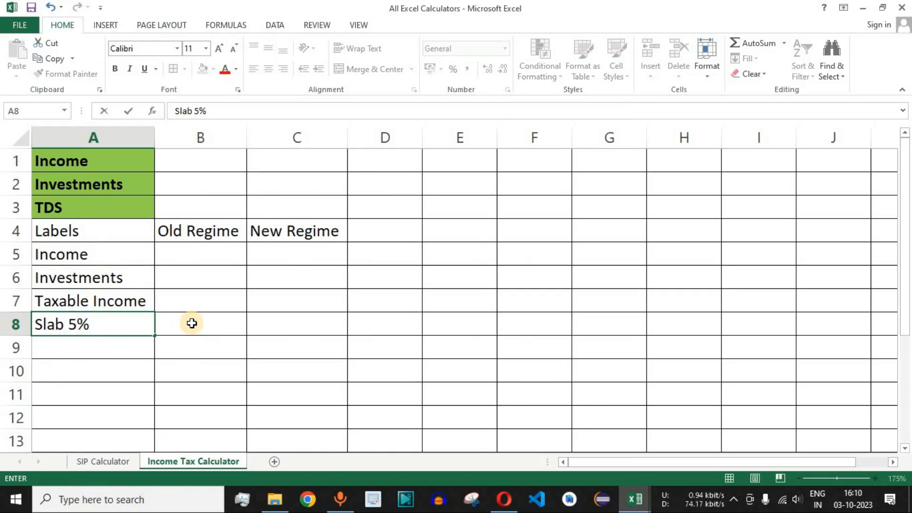
key("Return")
- Enter the row label Slab 10% in cell A9 and fill its Old Regime cell B9 with red
type("Slab ")
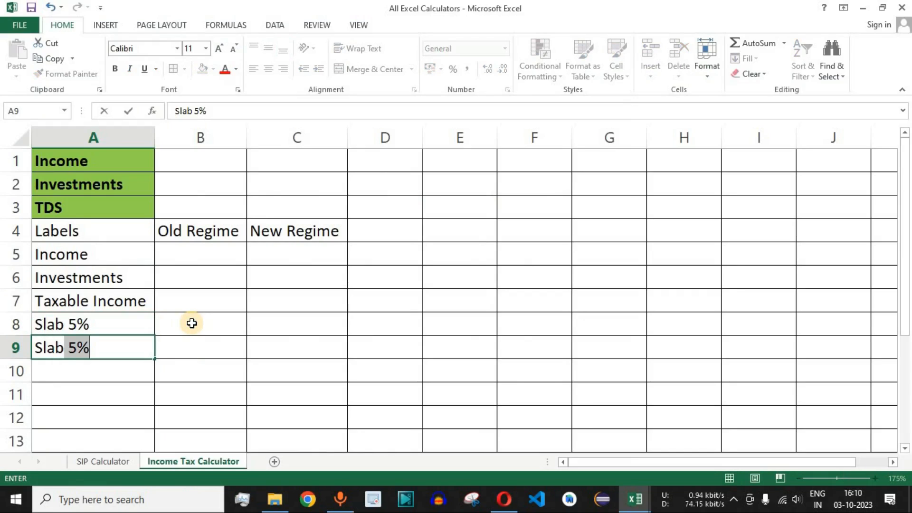
type("10%")
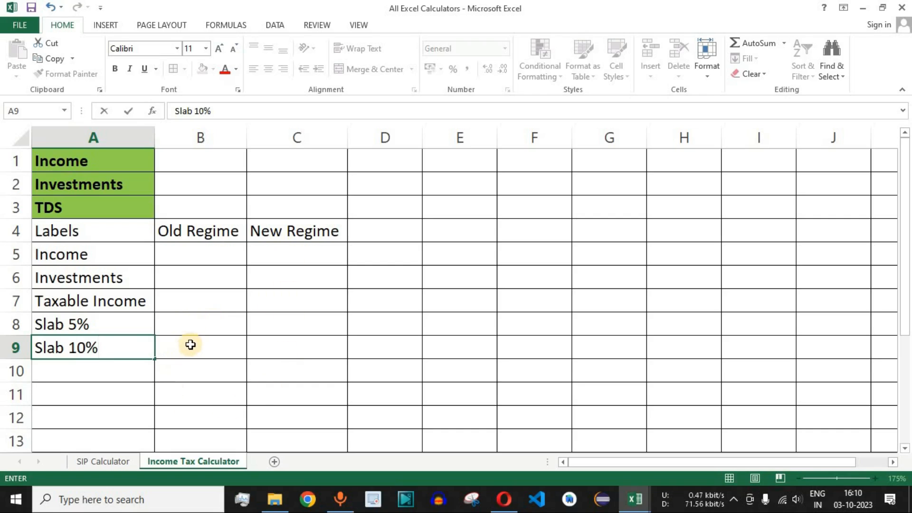
left_click(191, 345)
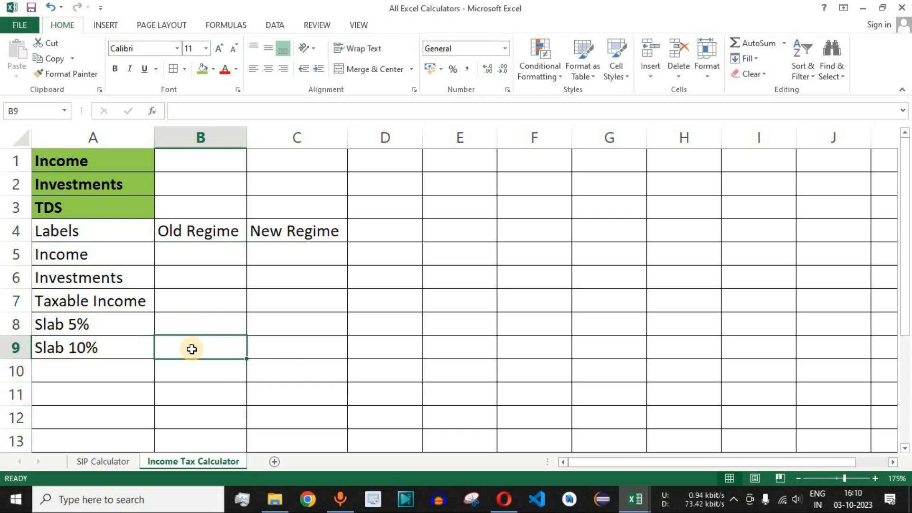
left_click(213, 69)
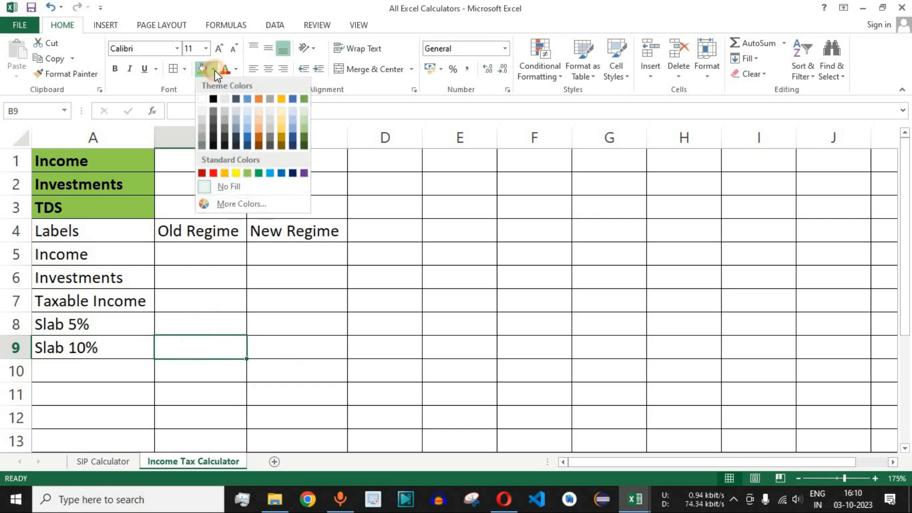
left_click(212, 173)
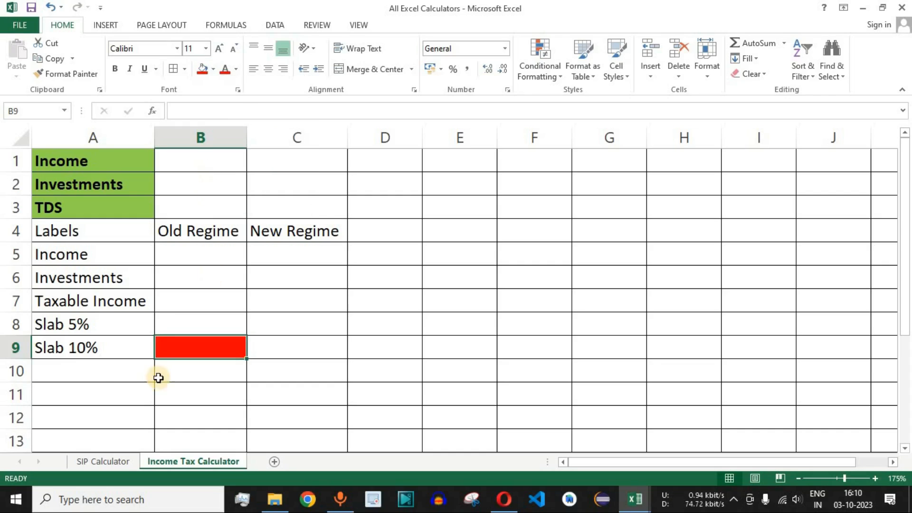
- Switch to the browser and compare the Old Tax Regime and New Tax Regime rates in the FY 2023-24 slab table
left_click(94, 348)
left_click_drag(199, 233, 200, 417)
key("alt+Tab")
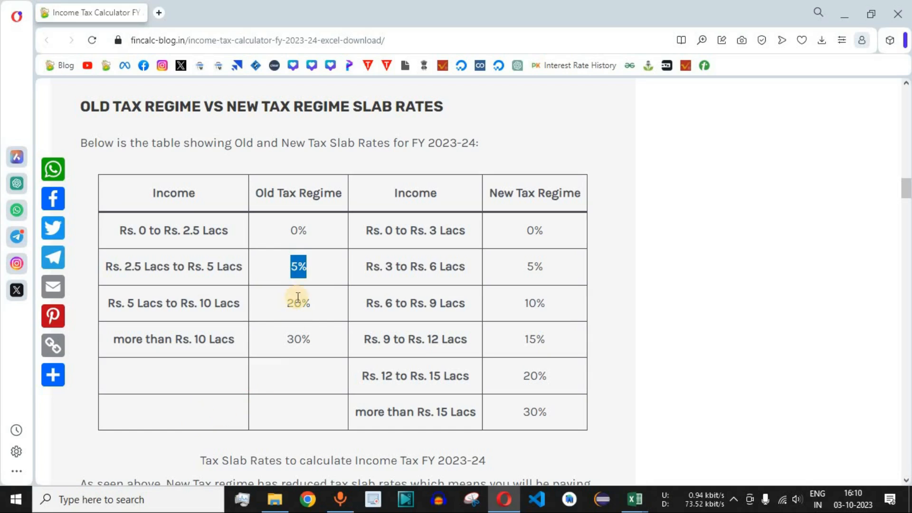
left_click(296, 269)
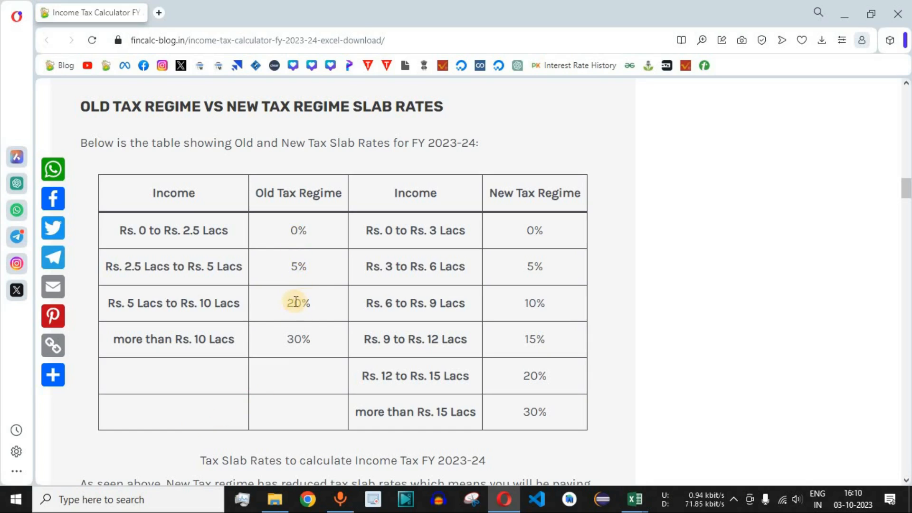
left_click(296, 338)
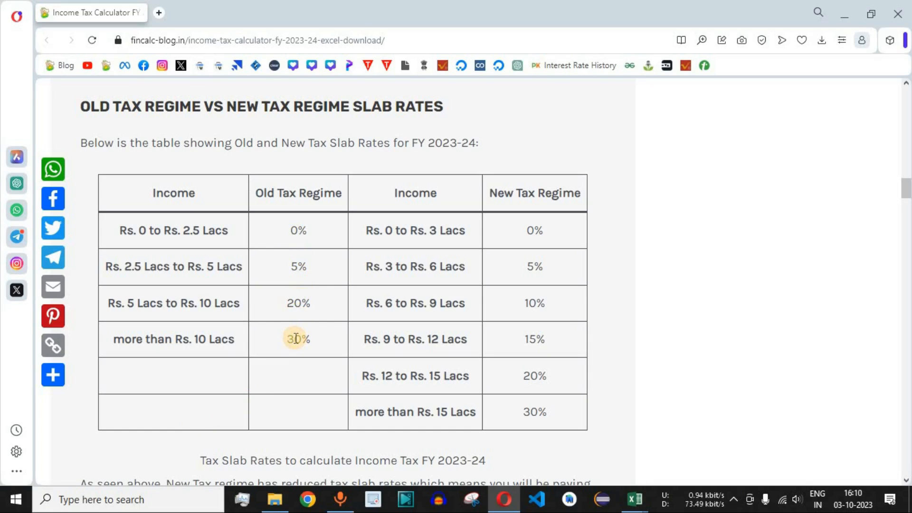
left_click(515, 195)
left_click_drag(516, 195, 577, 194)
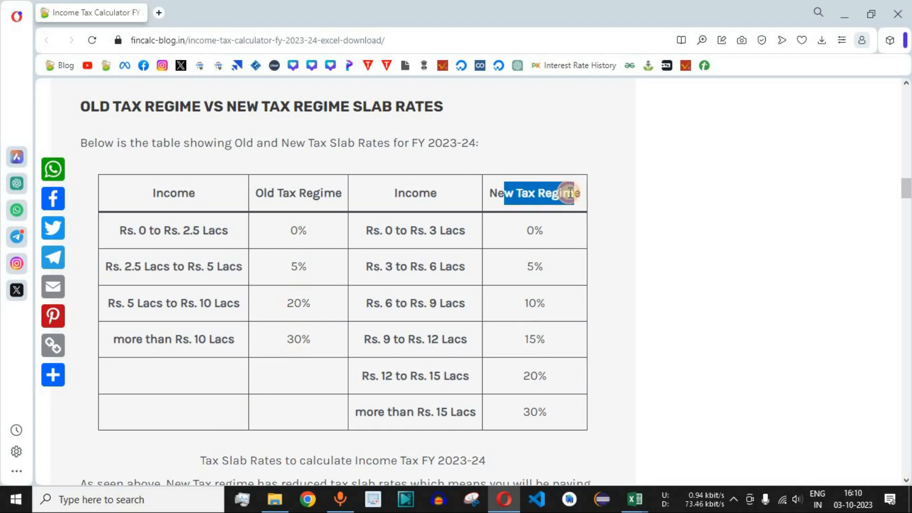
left_click(537, 301)
left_click(376, 304)
left_click_drag(377, 304, 468, 307)
left_click(559, 309)
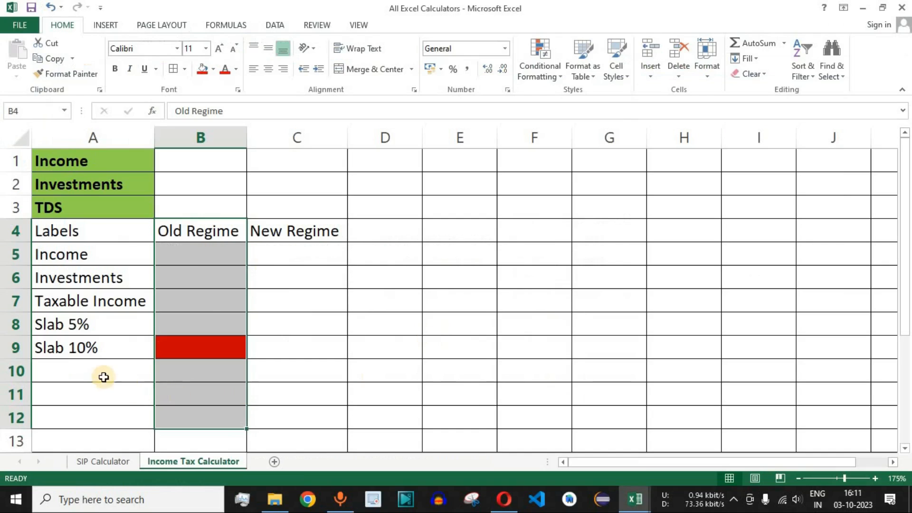
- Return to the Excel sheet and enter the row label Slab 15% in cell A10
left_click(102, 375)
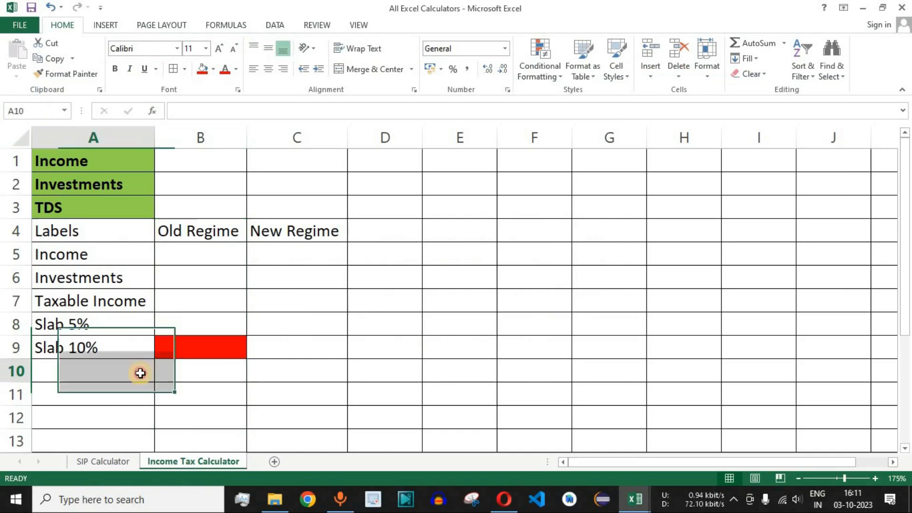
type("Slab")
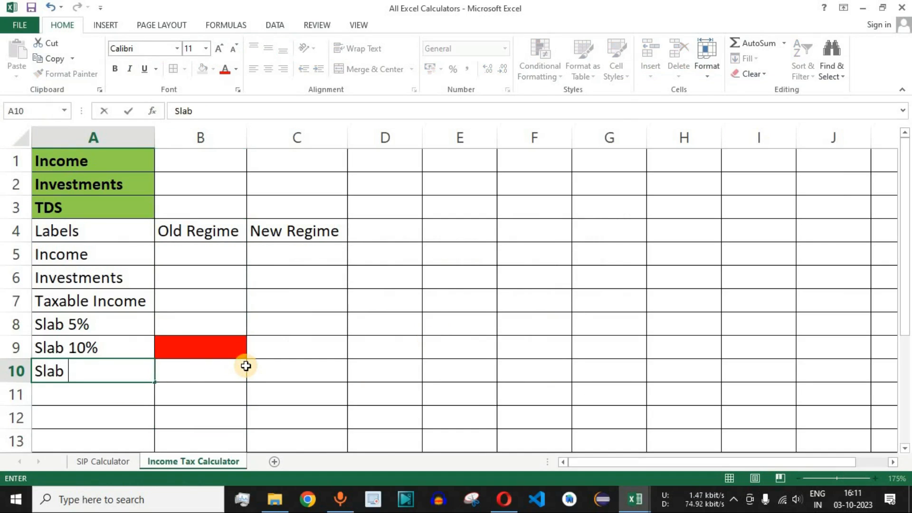
type(" 15%")
key("Return")
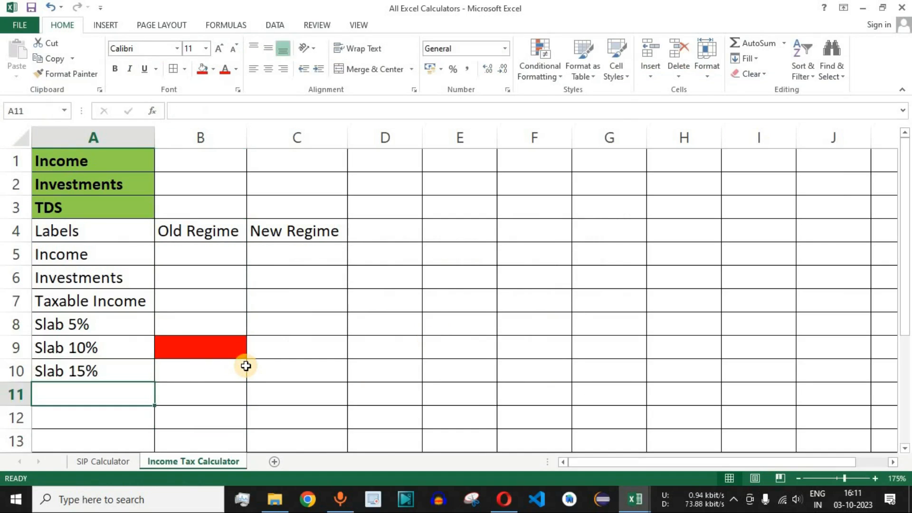
- Copy the red fill of cell B9 to the Old Regime cell B10 with Format Painter
left_click(208, 378)
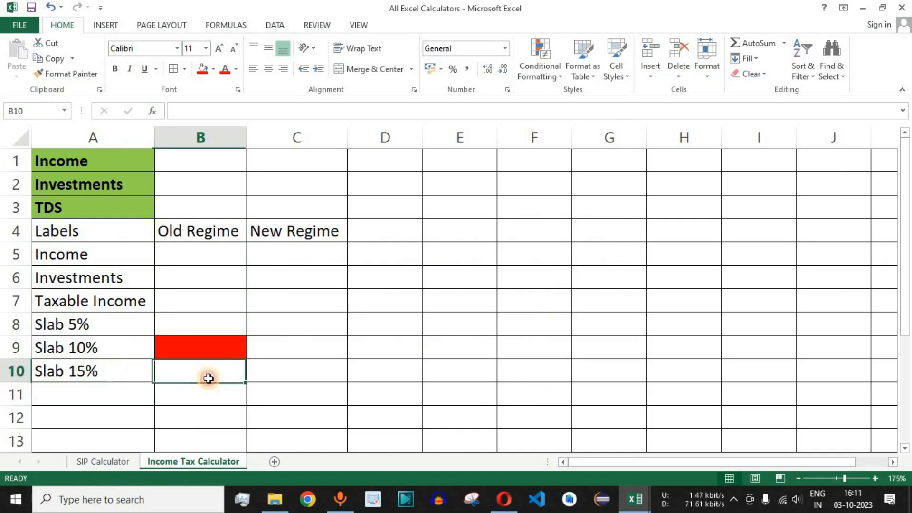
left_click(212, 352)
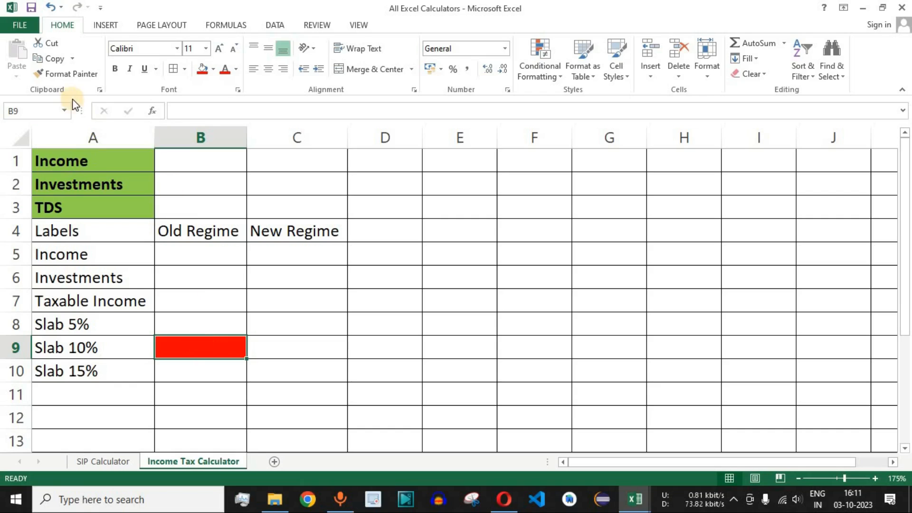
left_click(72, 75)
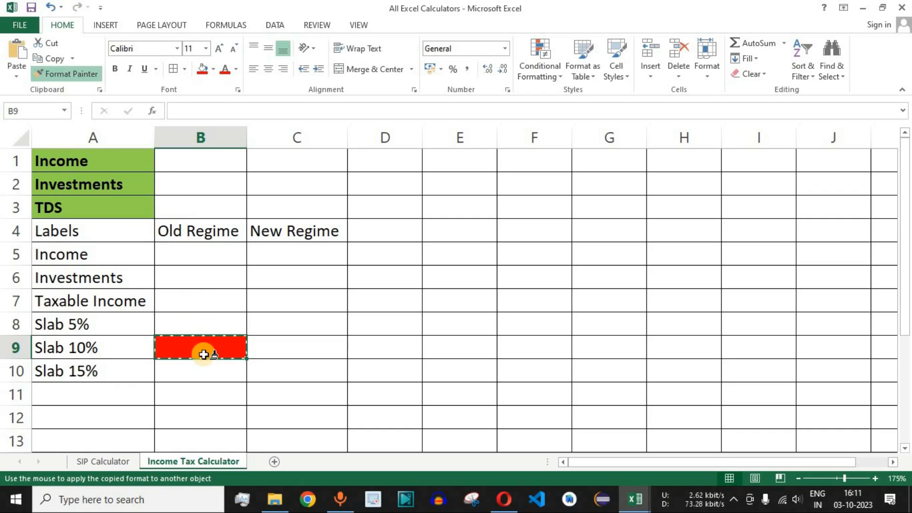
left_click(198, 371)
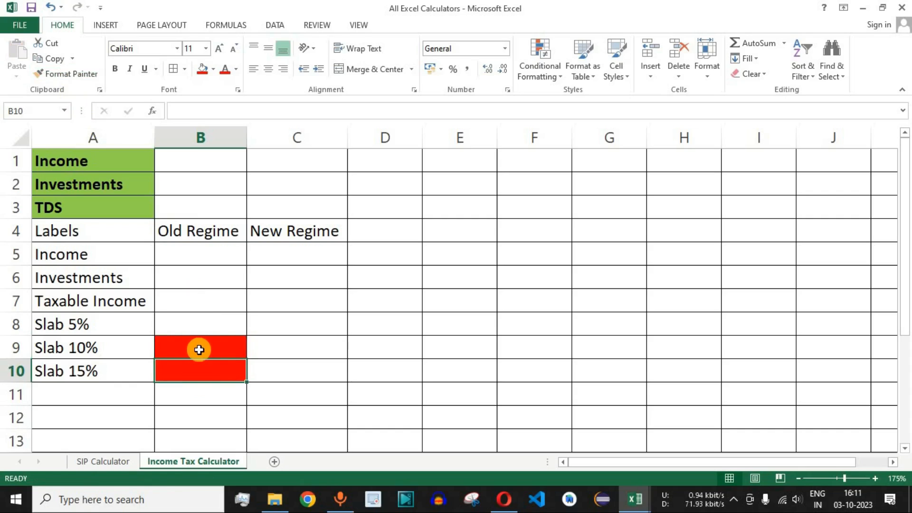
- Enter the row label Slab 20% in cell A11, below Slab 15%
left_click(76, 391)
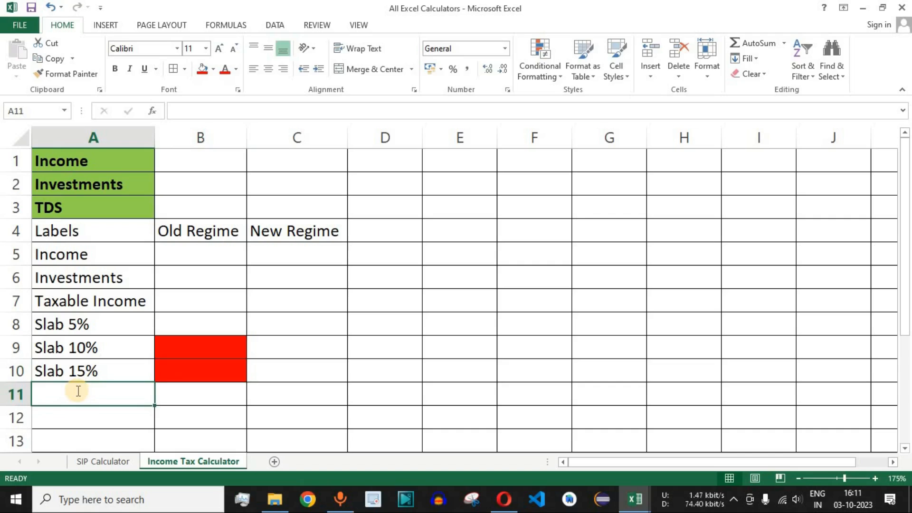
type("Slab 20")
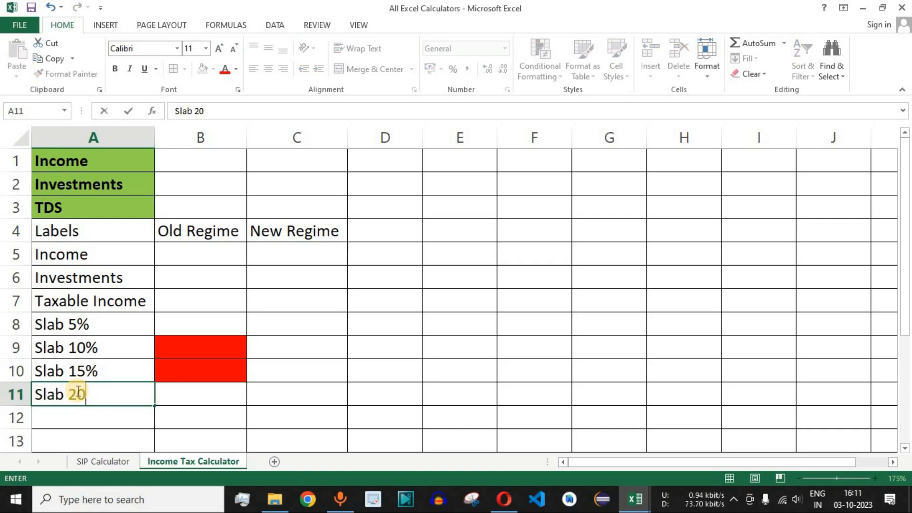
key("Return")
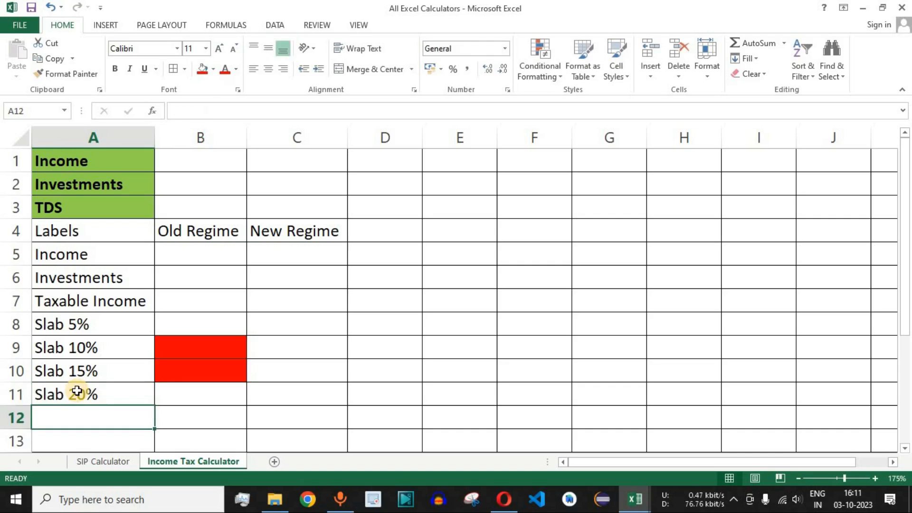
- Check the 30% rate in the browser's slab table, then return to Excel and enter the row label Slab 30% in cell A12
key("alt+Tab")
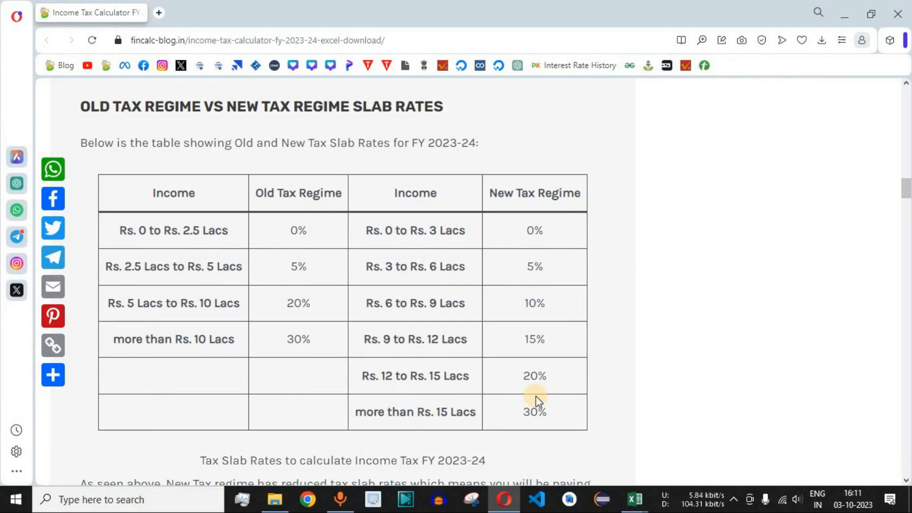
left_click_drag(528, 412, 547, 412)
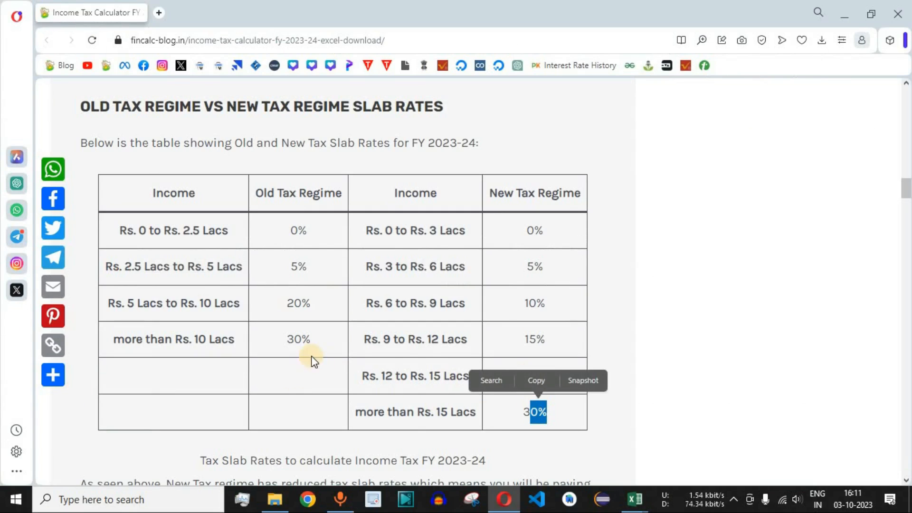
key("alt+Tab")
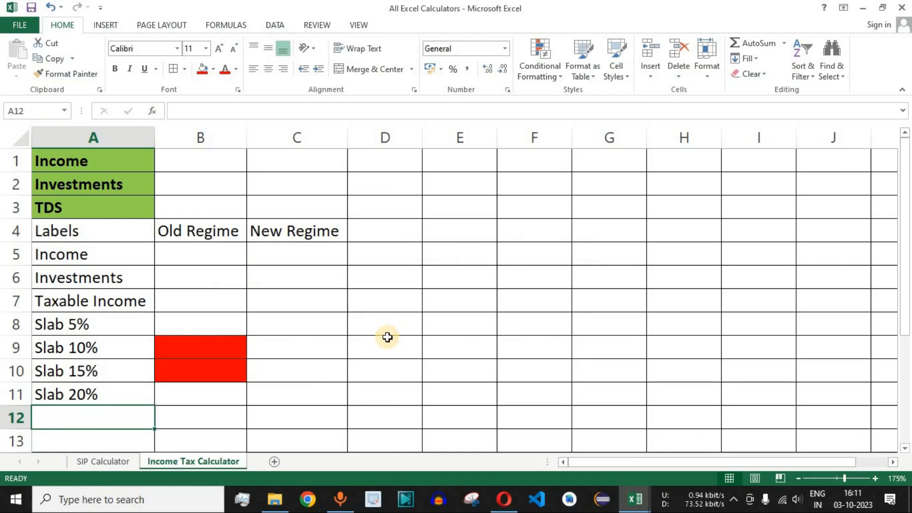
type("Slab 30")
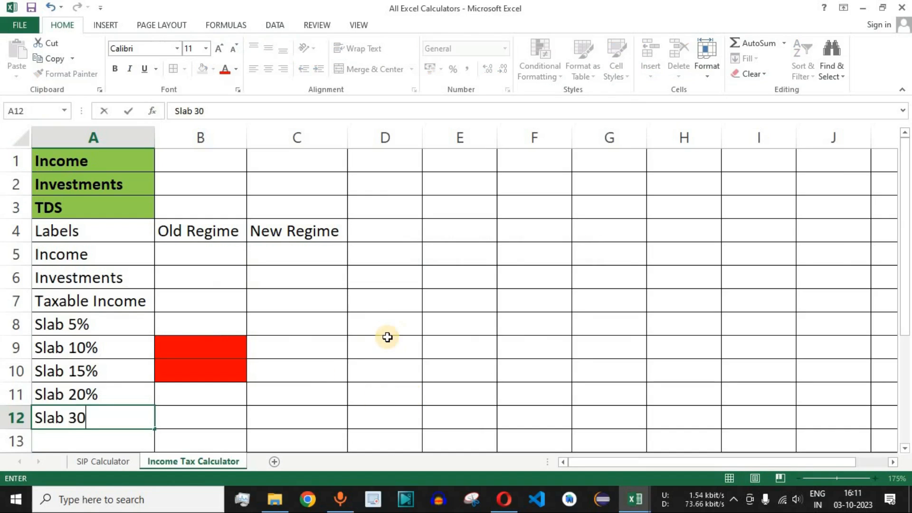
type("%")
key("Return")
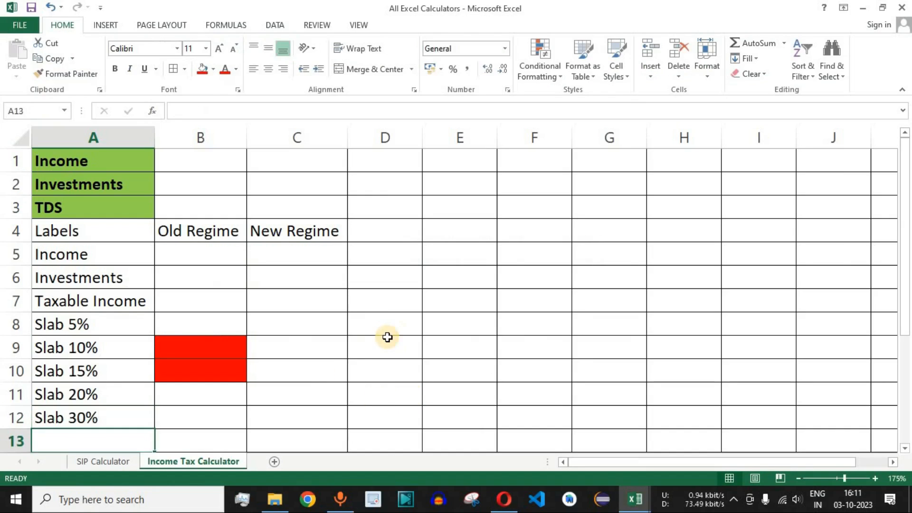
- Review which slab rows apply to the Old Regime and New Regime columns, including the red Old Regime cells B9 and B10
left_click(89, 324)
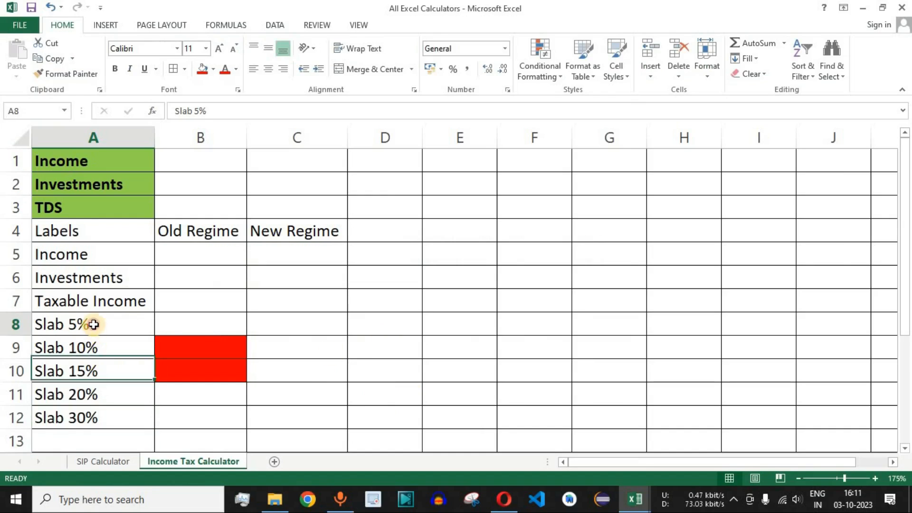
left_click(93, 394, "ctrl")
left_click(94, 417, "ctrl")
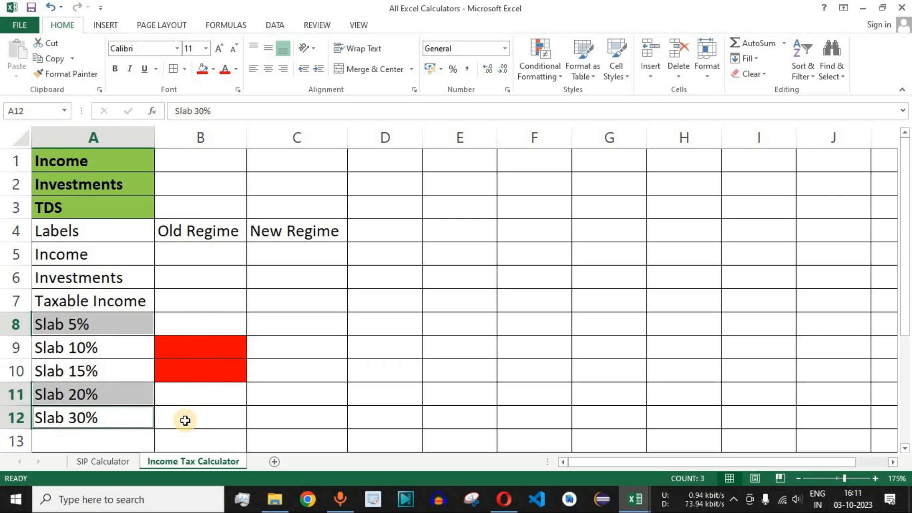
left_click_drag(105, 321, 112, 415)
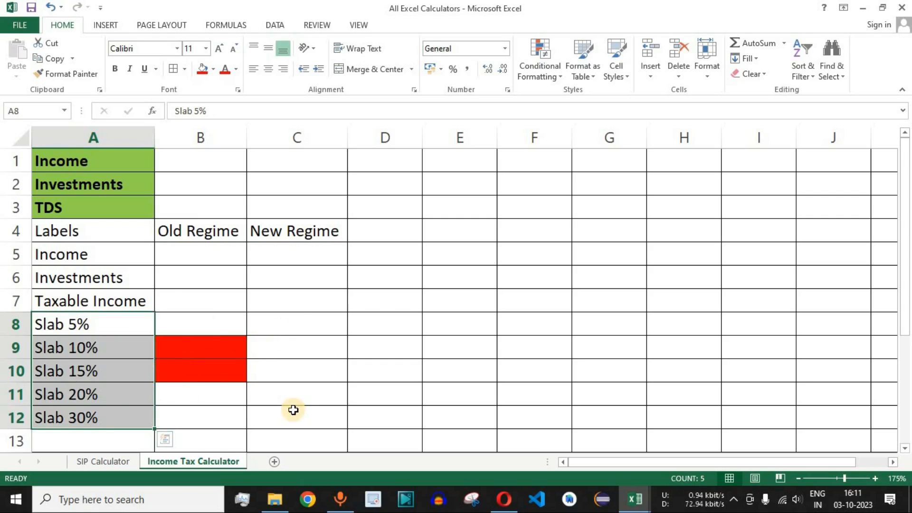
left_click_drag(106, 348, 98, 367)
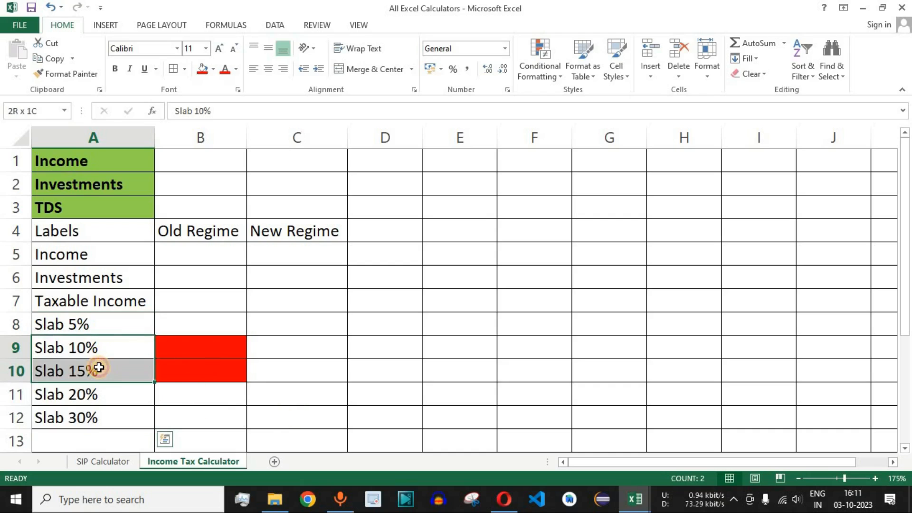
left_click_drag(205, 346, 205, 370)
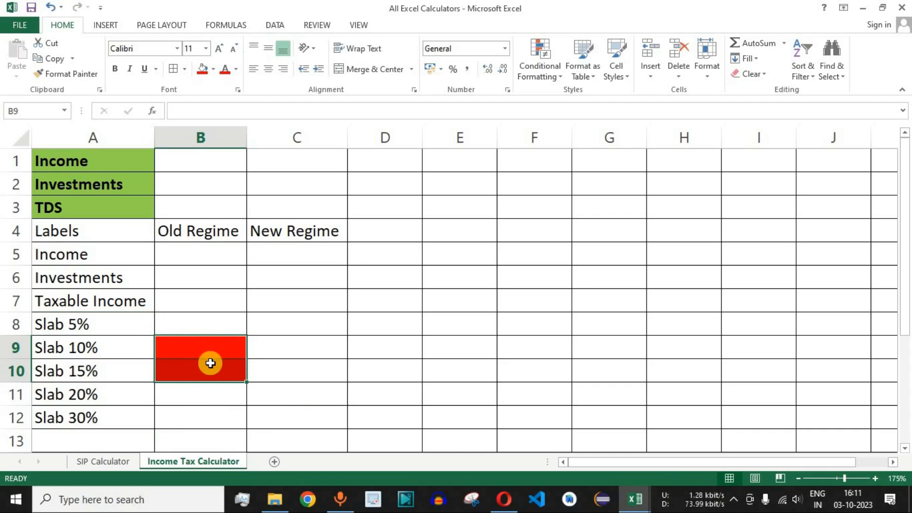
left_click(187, 371)
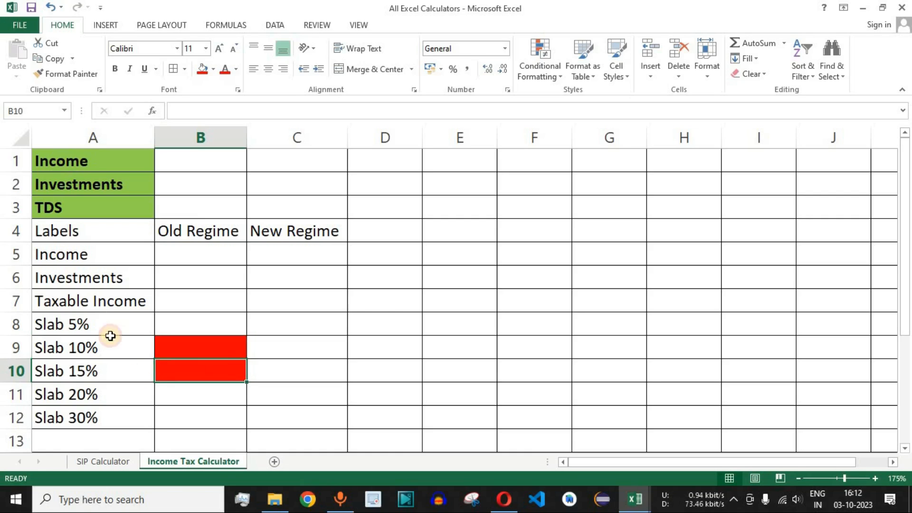
scroll(112, 289, "down", 1)
scroll(112, 290, "down", 1)
scroll(111, 290, "up", 2)
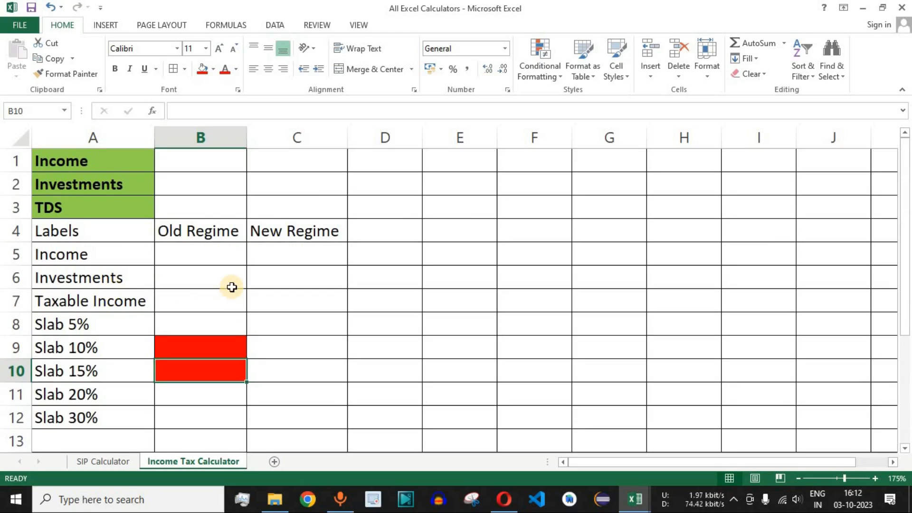
left_click(228, 232)
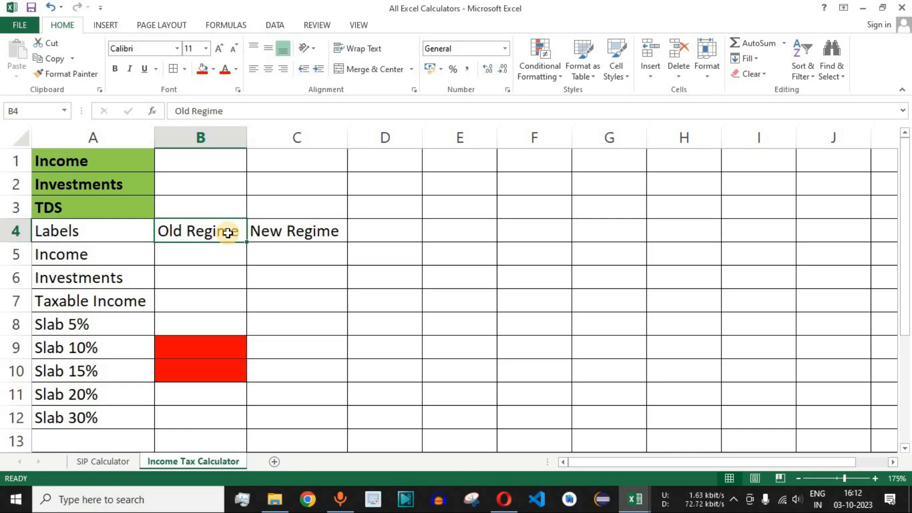
left_click(296, 232)
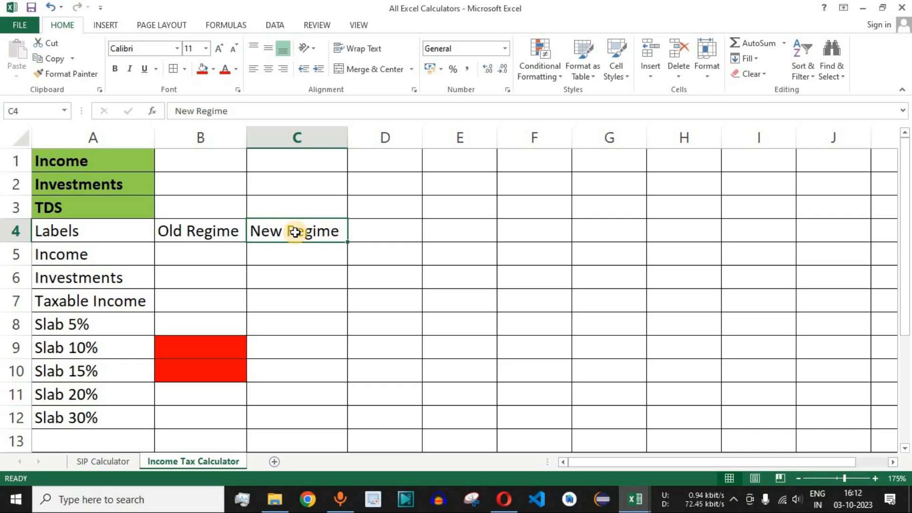
- Enter the row label Tax Rebate in cell A13, below Slab 30%
left_click(113, 439)
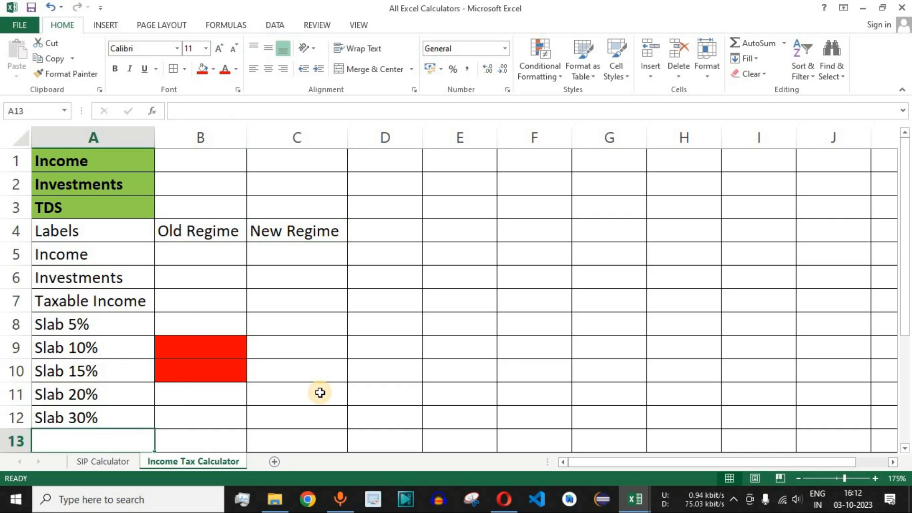
type("Tax Rebate")
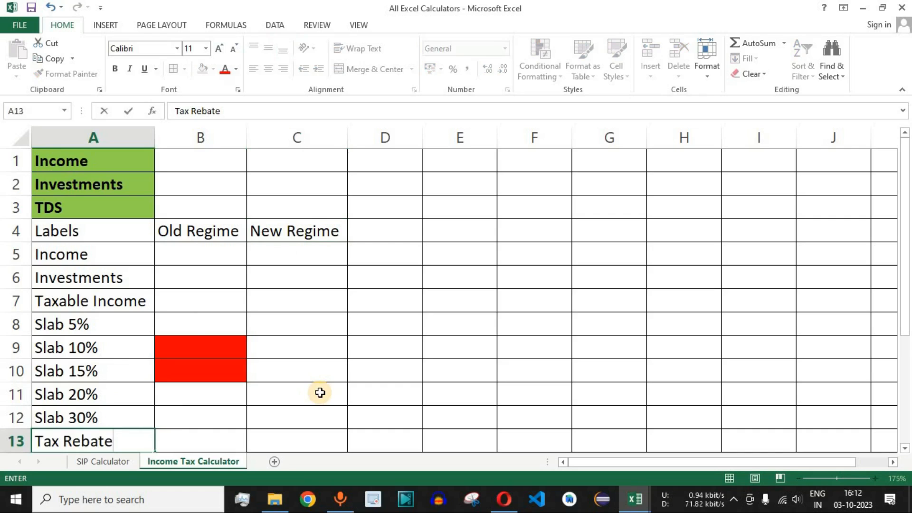
key("Return")
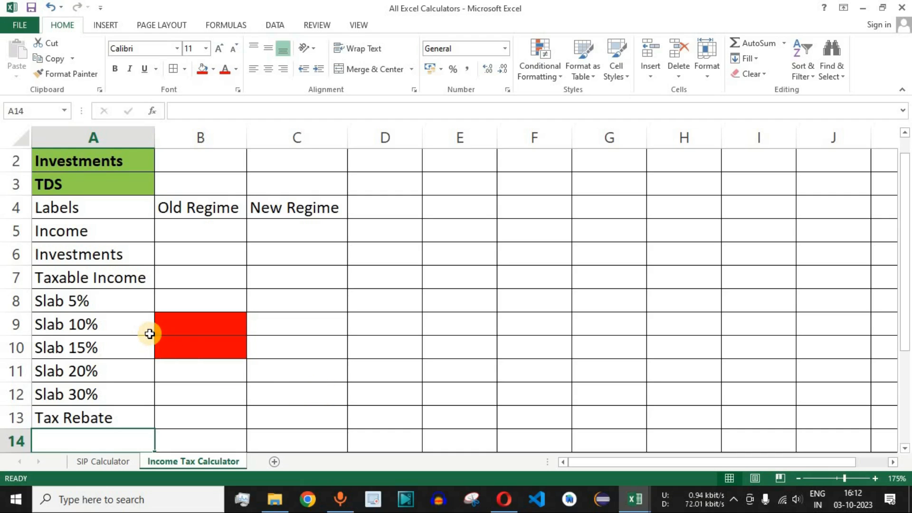
- Enter the row label Surcharge 10% in cell A14, below Tax Rebate
scroll(149, 333, "down", 1)
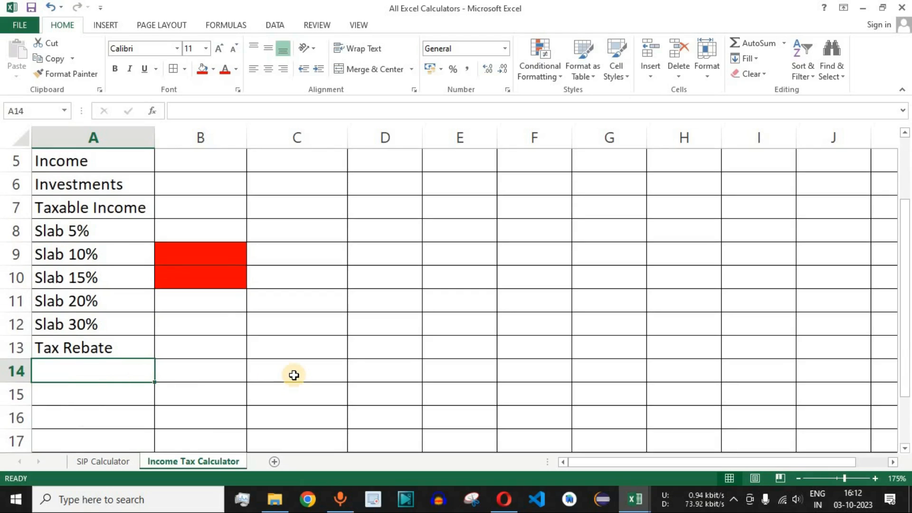
type("Surcharge")
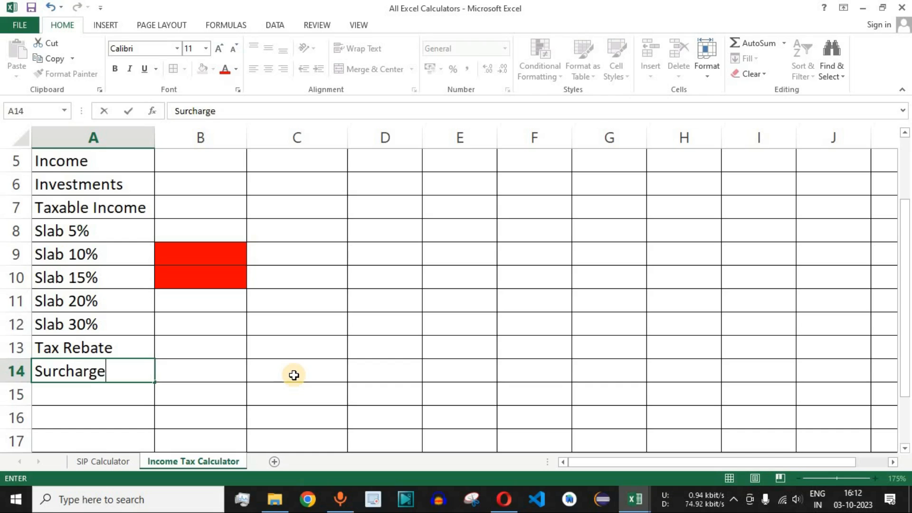
type(" 10%")
key("Return")
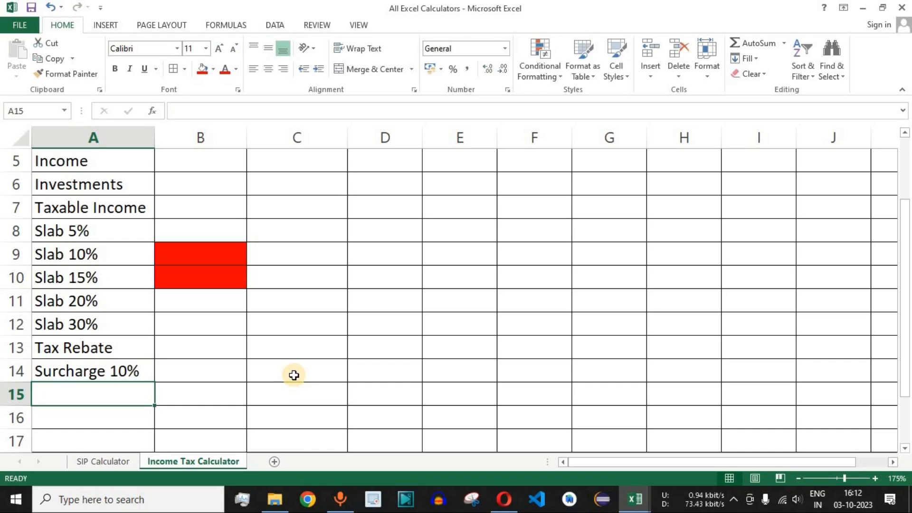
- Enter the row labels Surcharge 15% in cell A15 and Cess 4% in cell A16
type("Su")
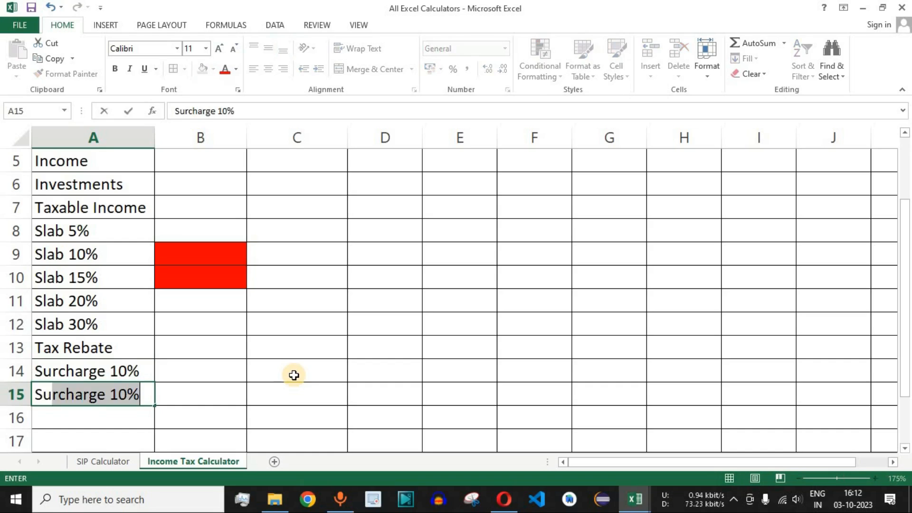
type("rcharge")
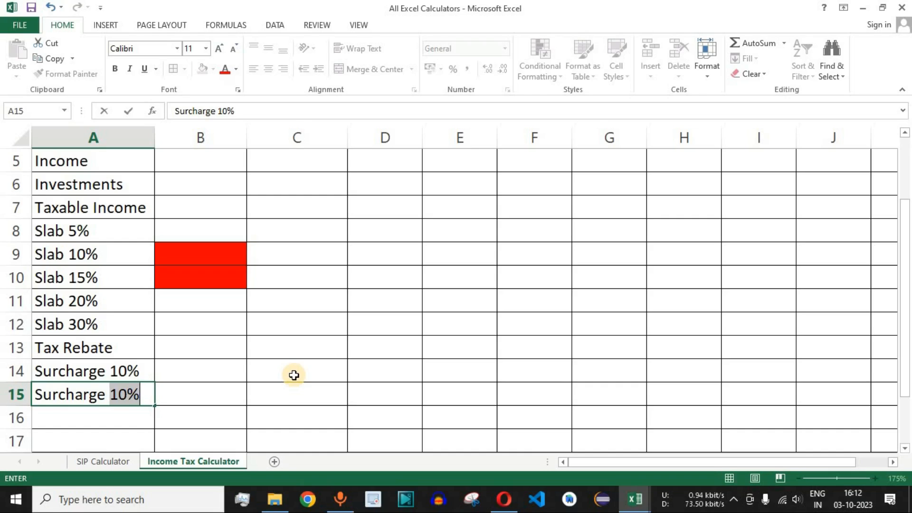
type(" 15%")
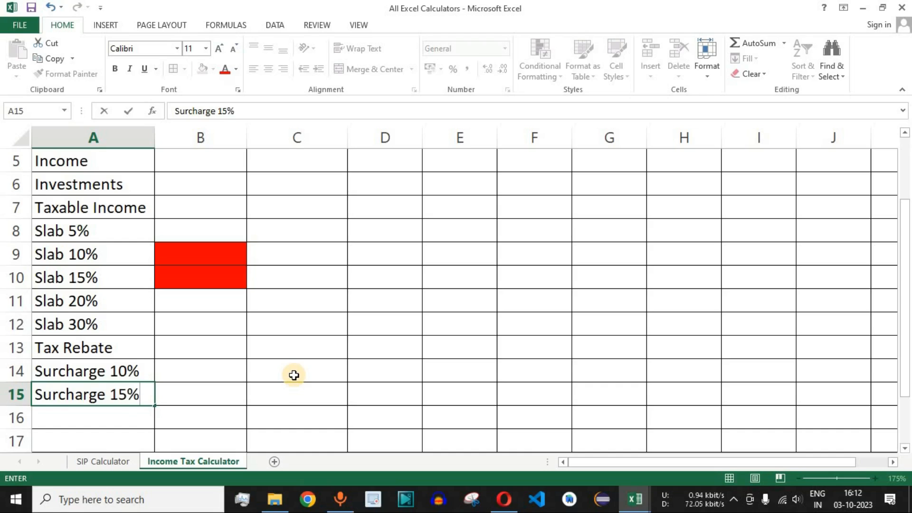
key("Return")
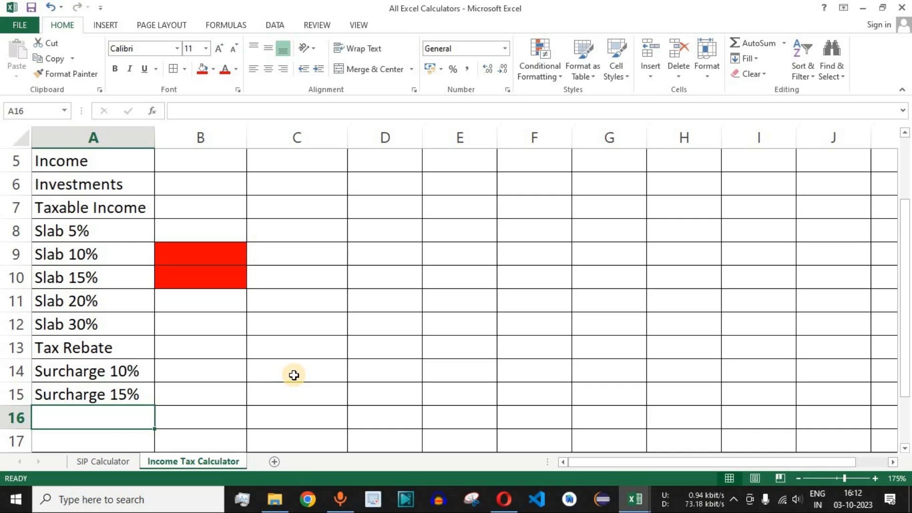
type("Cess 4%")
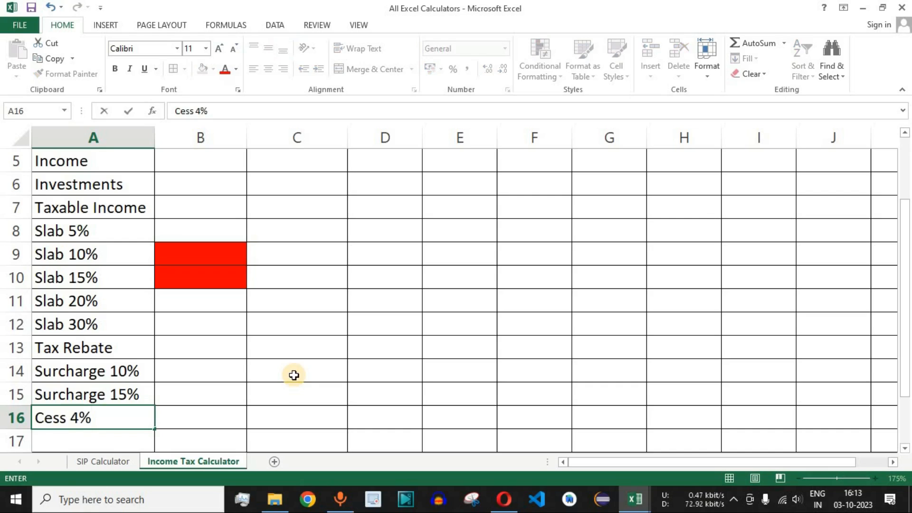
key("Return")
left_click(103, 227)
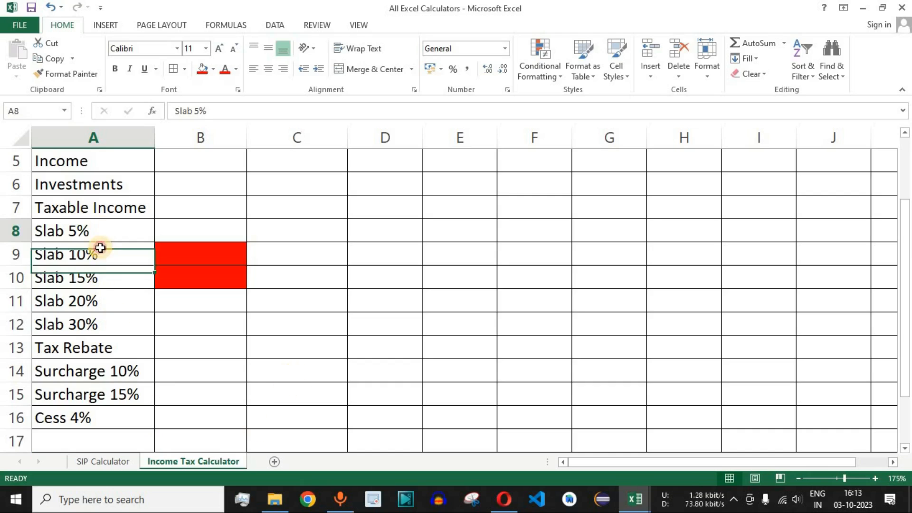
left_click_drag(100, 247, 94, 389)
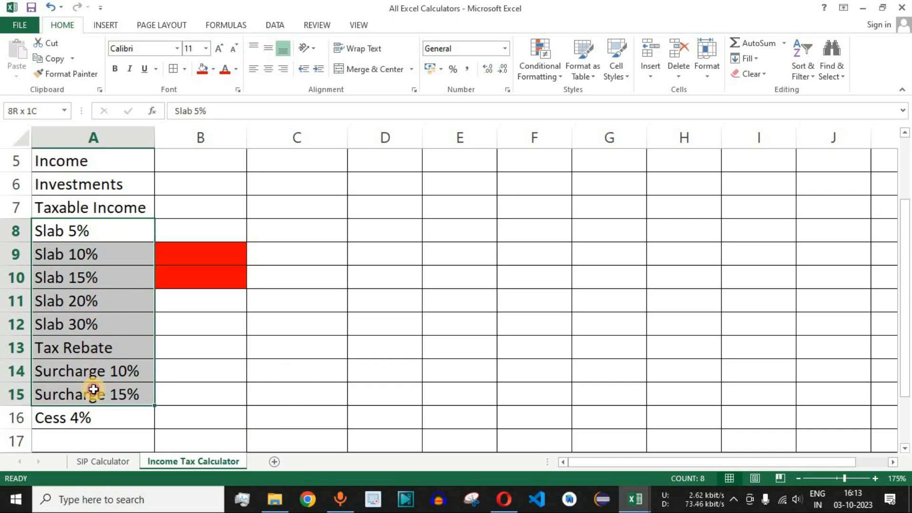
left_click(91, 349, "ctrl")
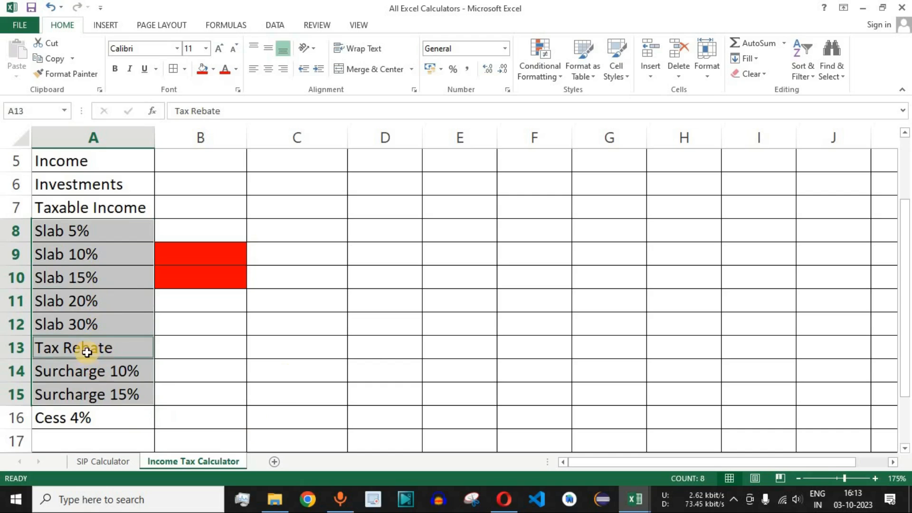
left_click(82, 416)
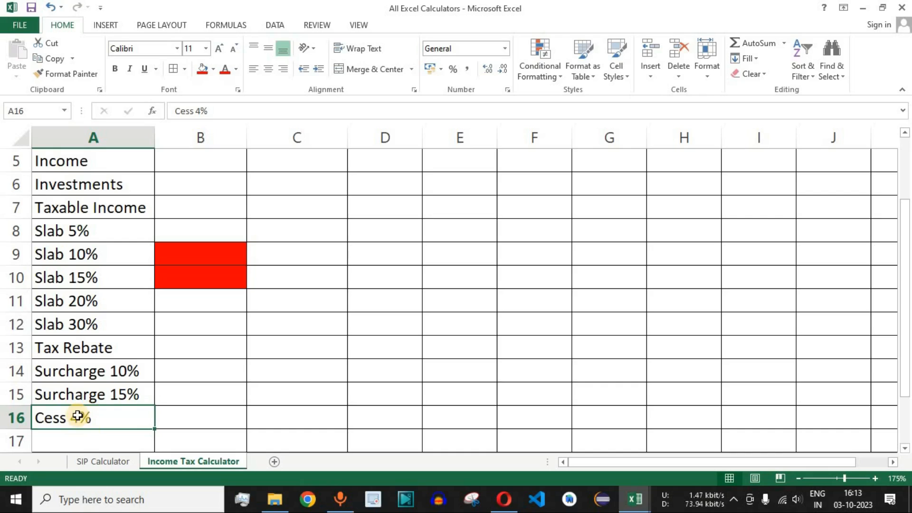
left_click(223, 417)
left_click_drag(224, 417, 291, 416)
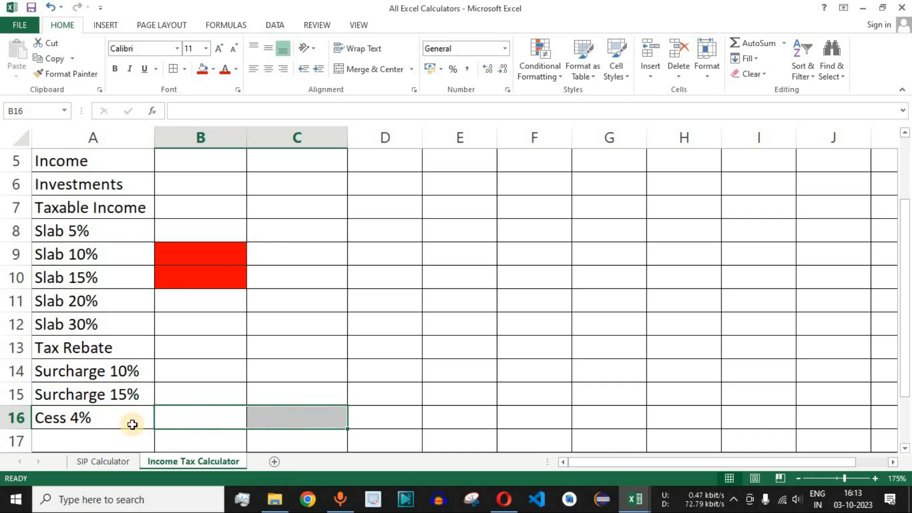
- Enter the row label Income Tax in cell A17, below Cess 4%
left_click(90, 437)
scroll(280, 342, "down", 3)
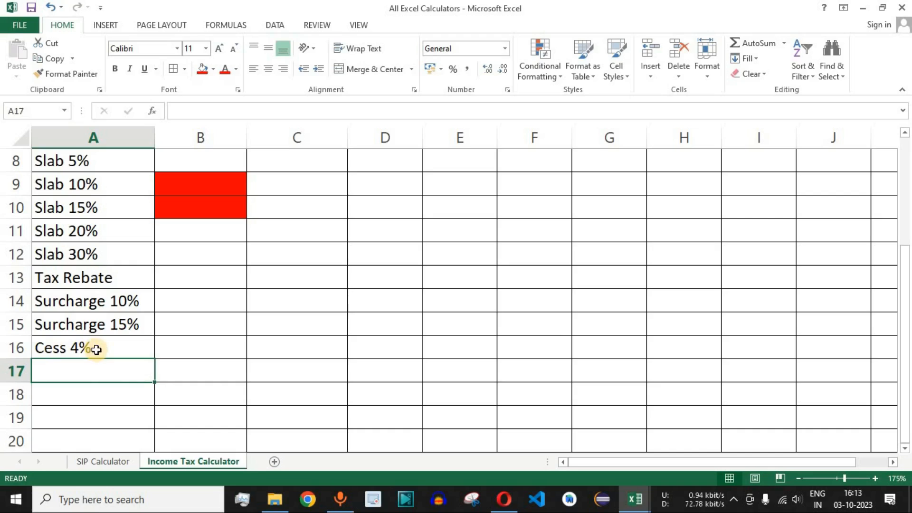
type("Income")
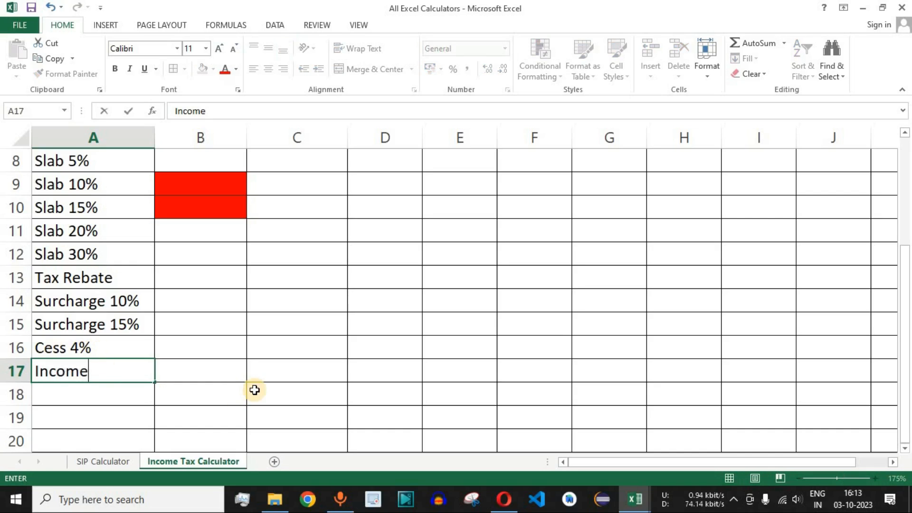
type(" Tax")
key("Return")
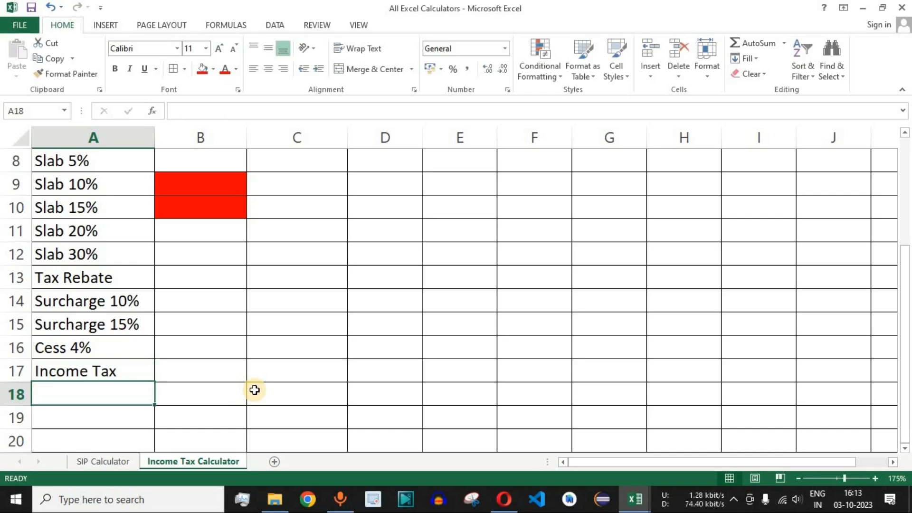
left_click(122, 376)
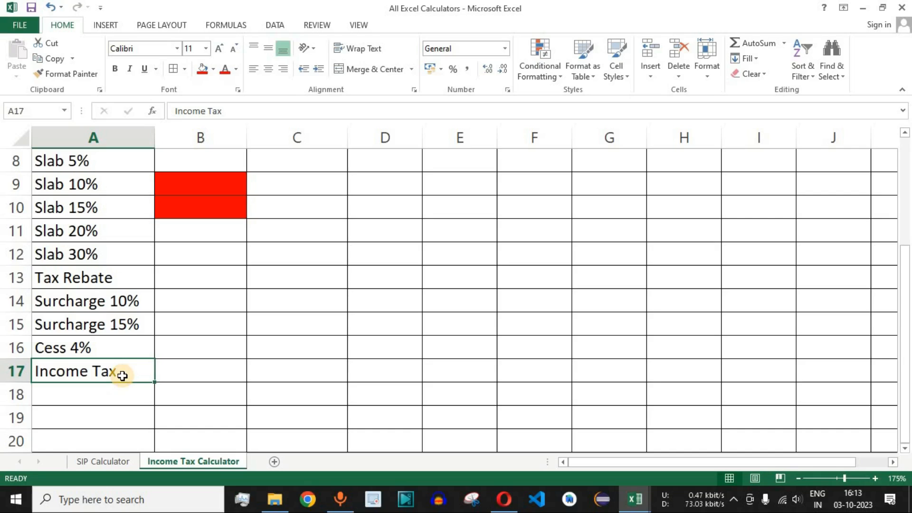
scroll(122, 376, "up", 3)
left_click(70, 214)
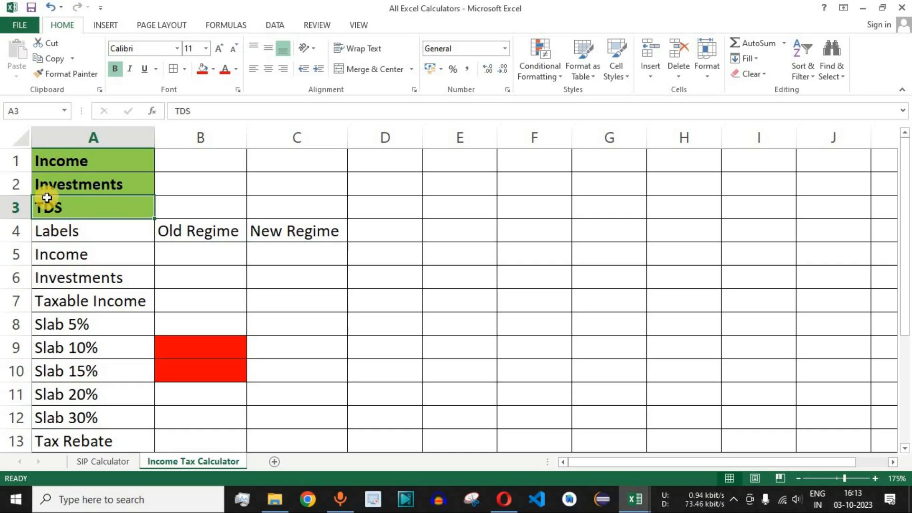
- Enter the row label Refund in cell A18, below Income Tax
scroll(130, 218, "down", 4)
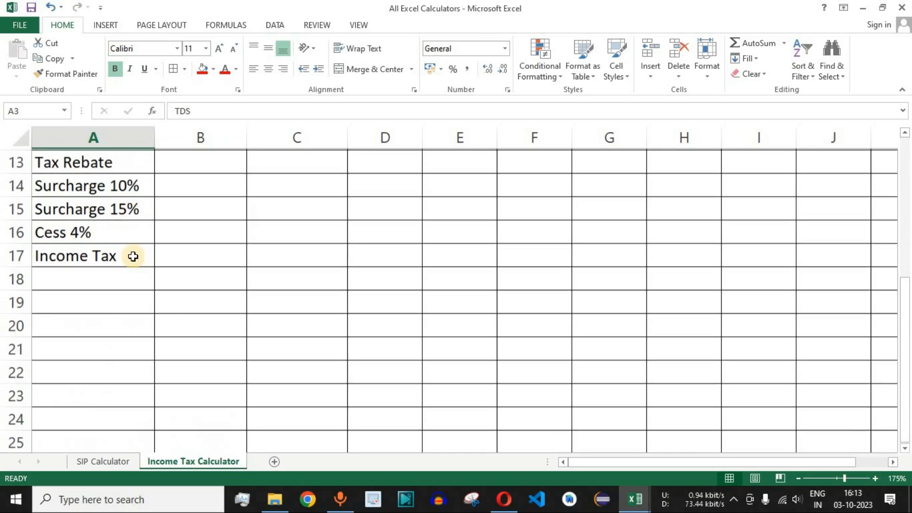
left_click(96, 254)
left_click(88, 279)
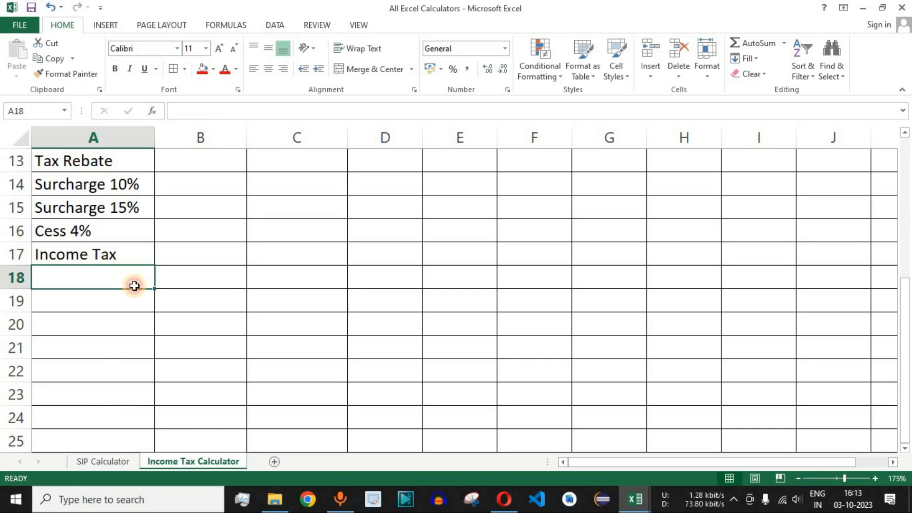
type("Refund")
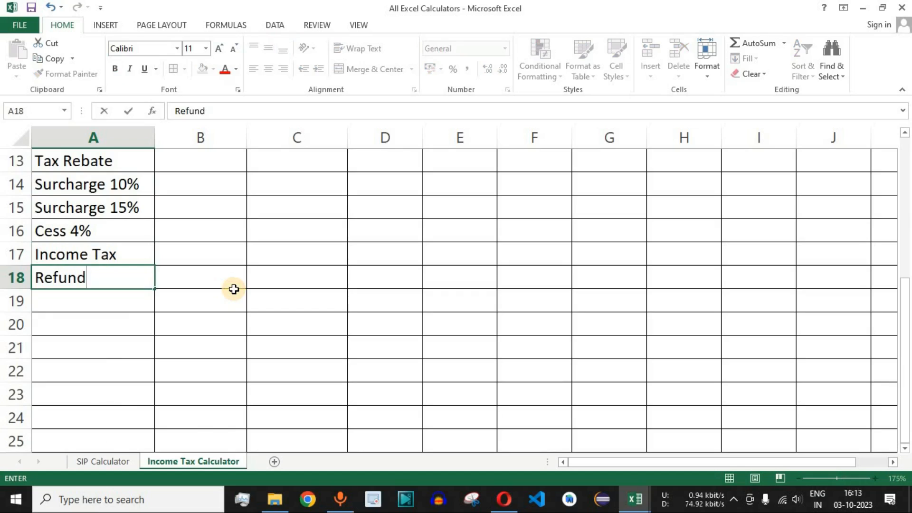
key("Return")
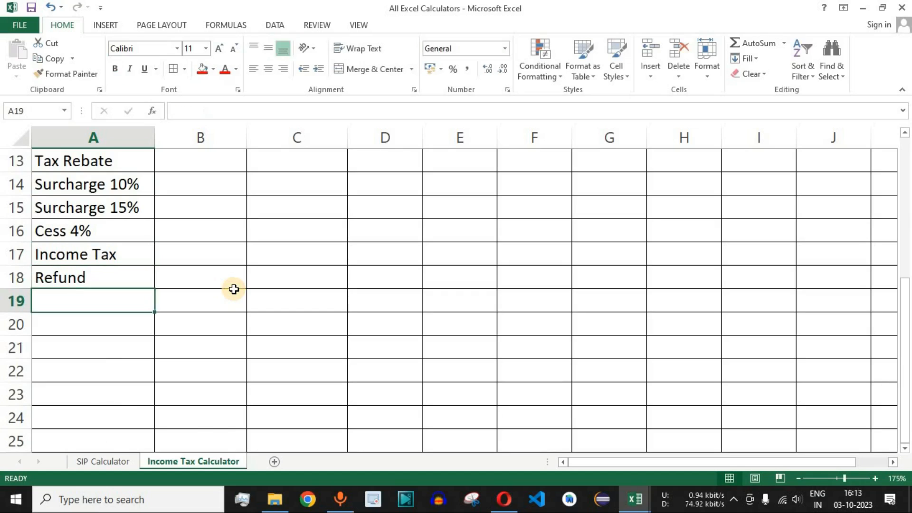
left_click(102, 278)
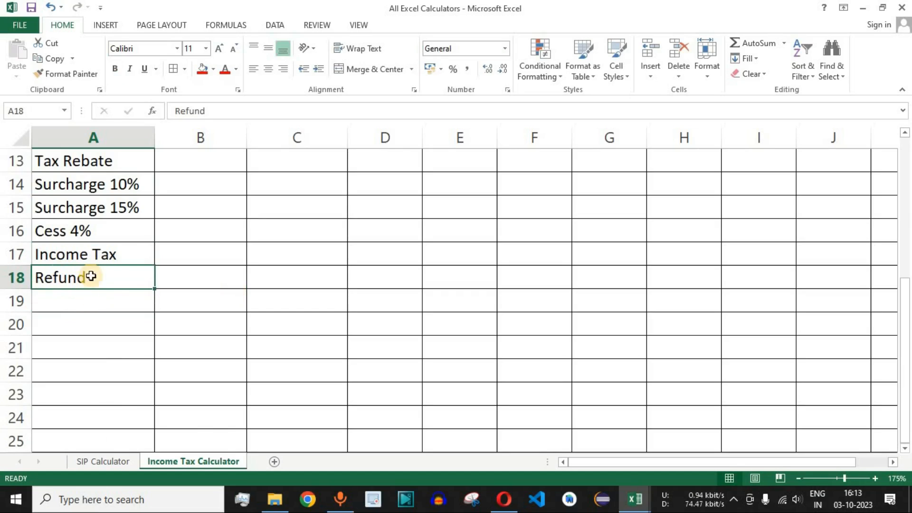
- Make the row labels in A4:A18 and the Old Regime and New Regime headings in B4:C4 bold
scroll(273, 275, "up", 2)
scroll(272, 272, "down", 1)
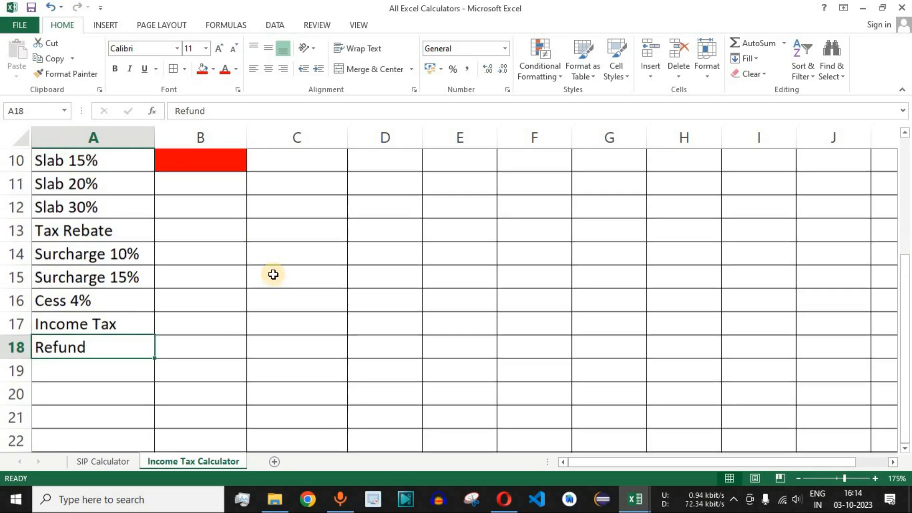
scroll(256, 275, "up", 1)
scroll(246, 274, "down", 1)
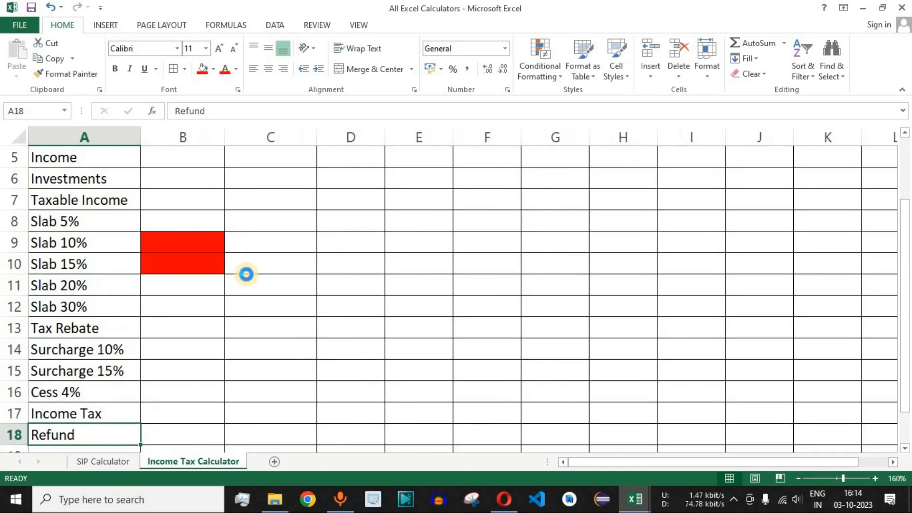
scroll(237, 275, "down", 1)
scroll(226, 273, "up", 1)
scroll(226, 273, "down", 1)
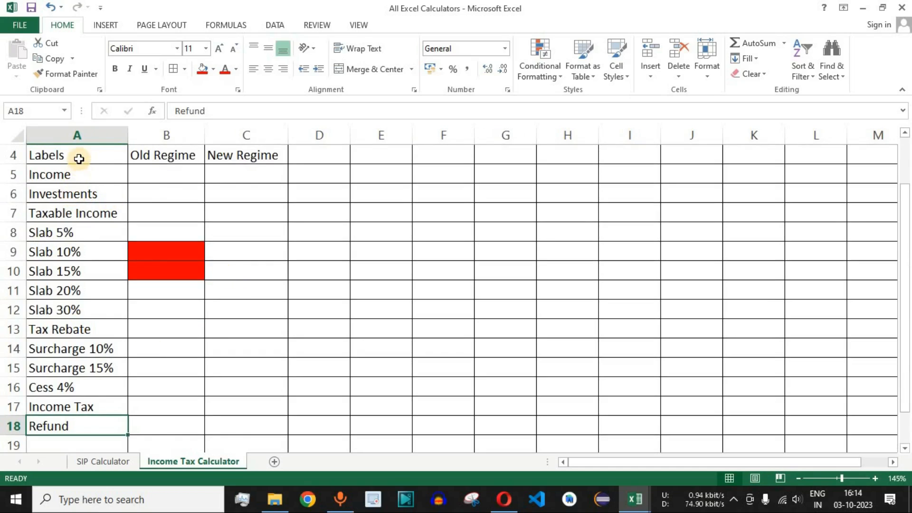
left_click_drag(82, 155, 76, 423)
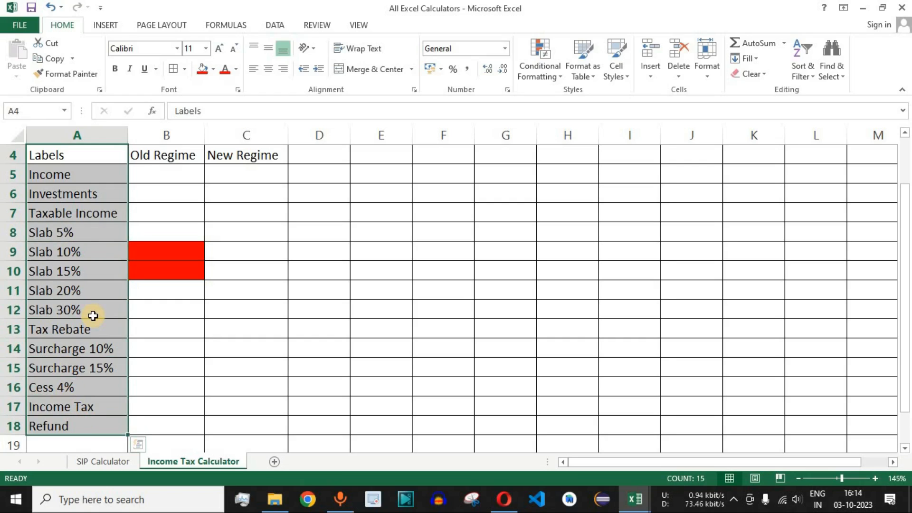
left_click(115, 69)
left_click_drag(168, 158, 236, 157)
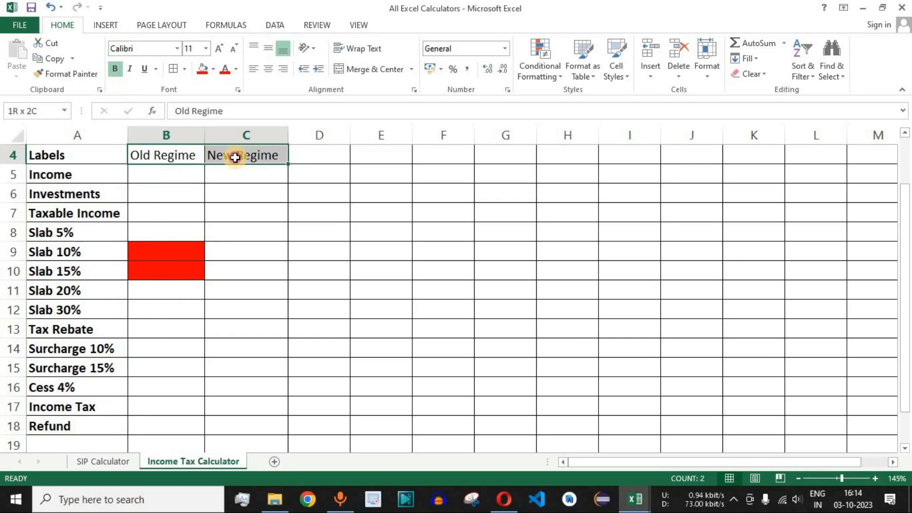
left_click(116, 69)
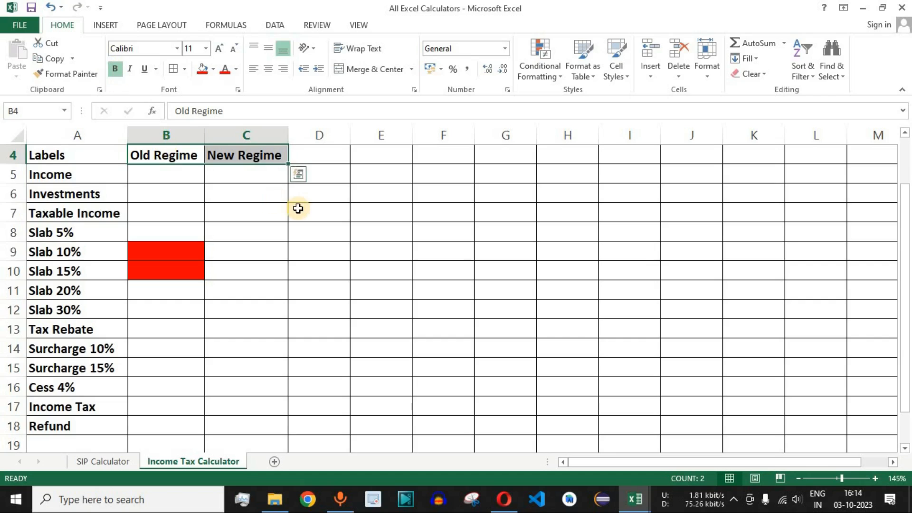
- Fill the heading row A4:C4 with a light blue theme colour
scroll(298, 208, "up", 1)
left_click_drag(63, 212, 238, 212)
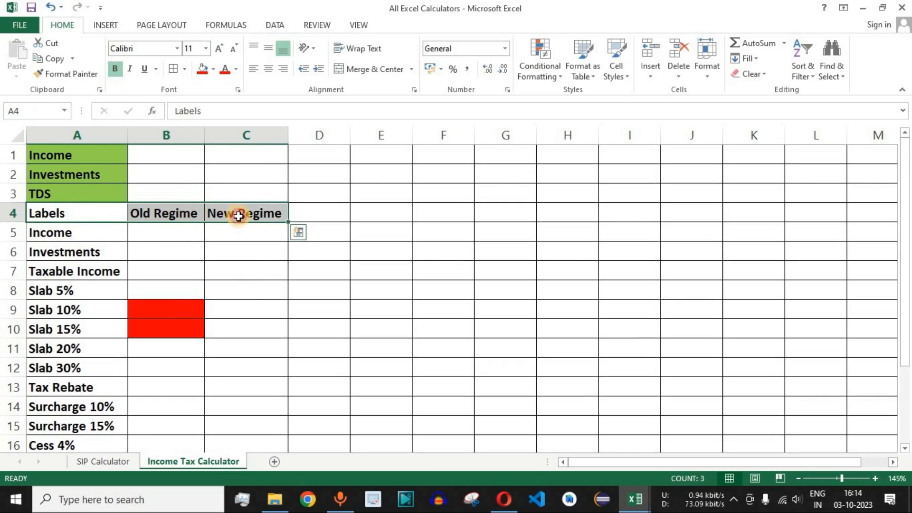
left_click(214, 70)
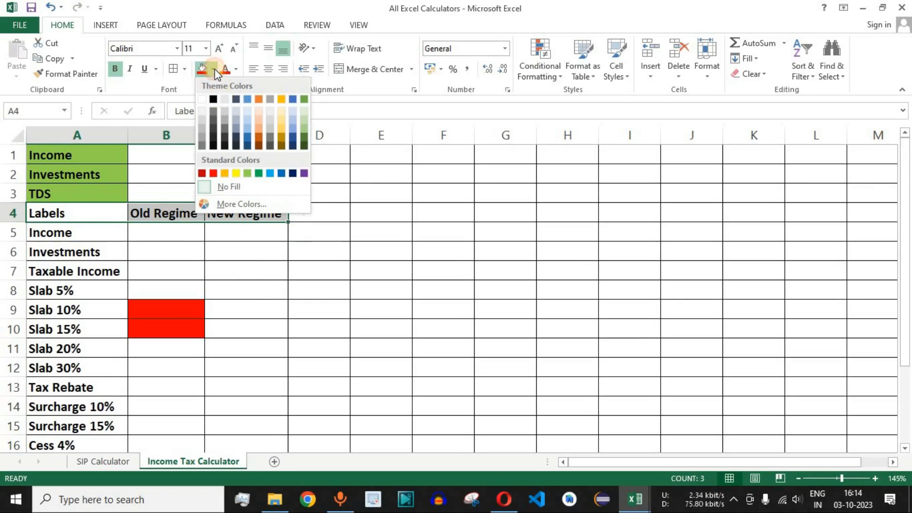
left_click(248, 112)
- Enter 600000 as the Income amount in cell B1
left_click(171, 233)
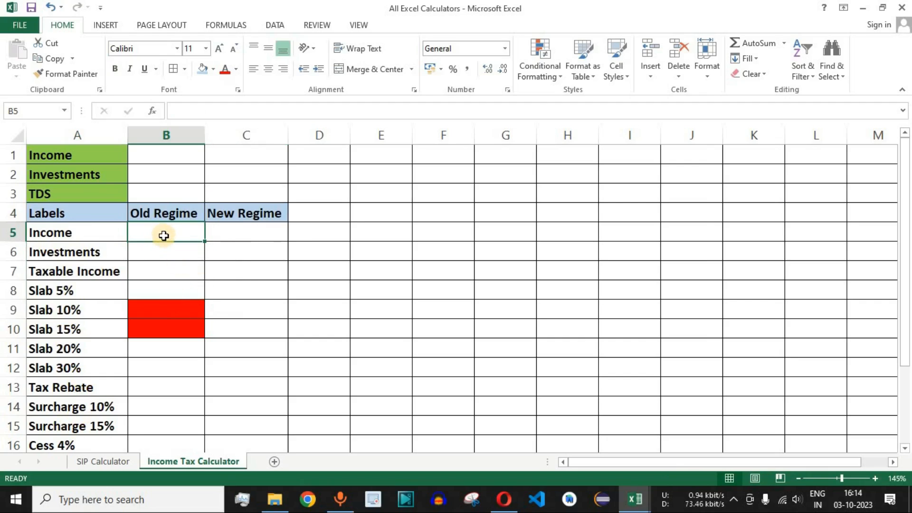
left_click_drag(220, 234, 253, 424)
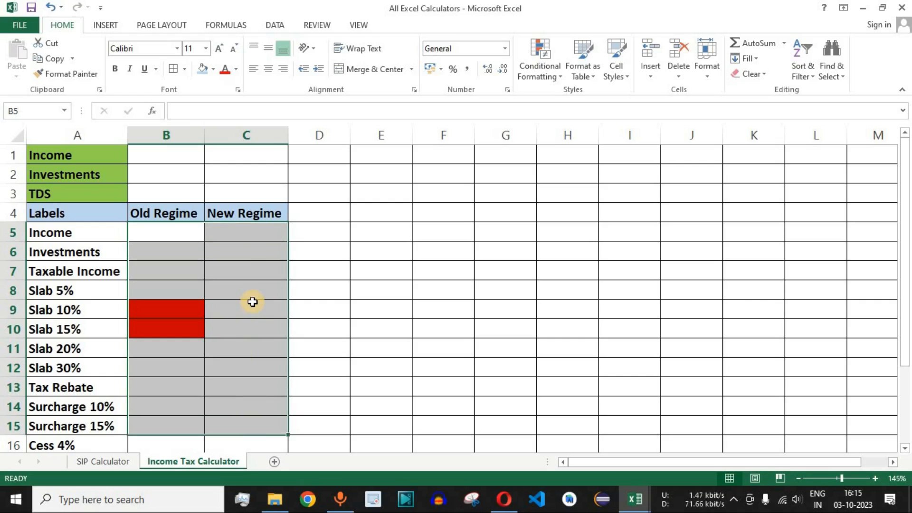
left_click(176, 153)
left_click(78, 151)
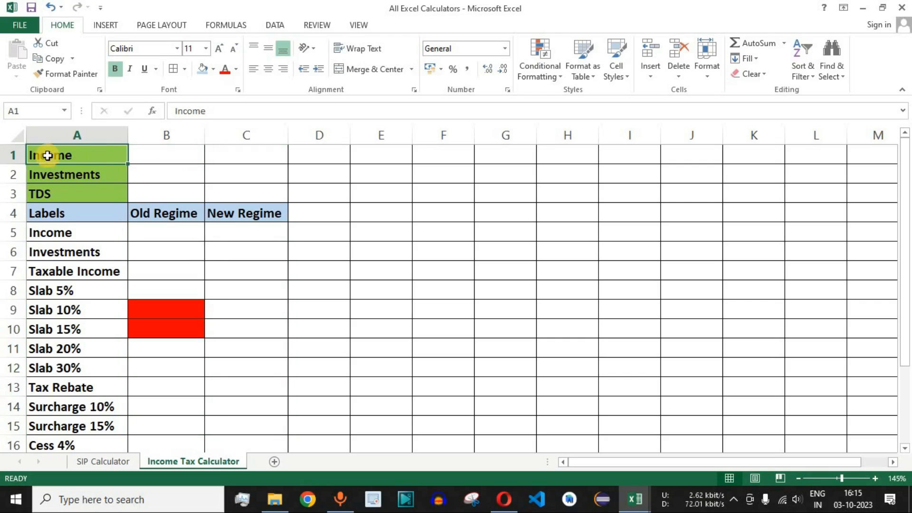
left_click(175, 152)
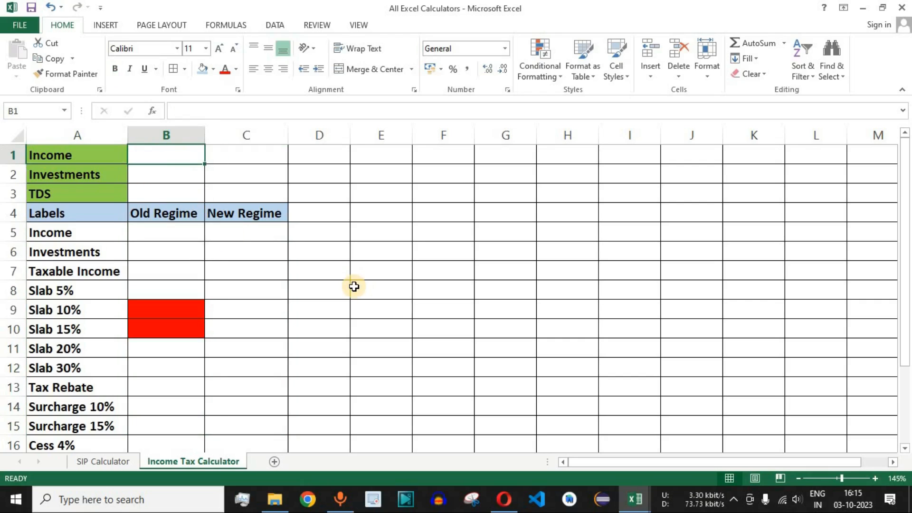
type("600000")
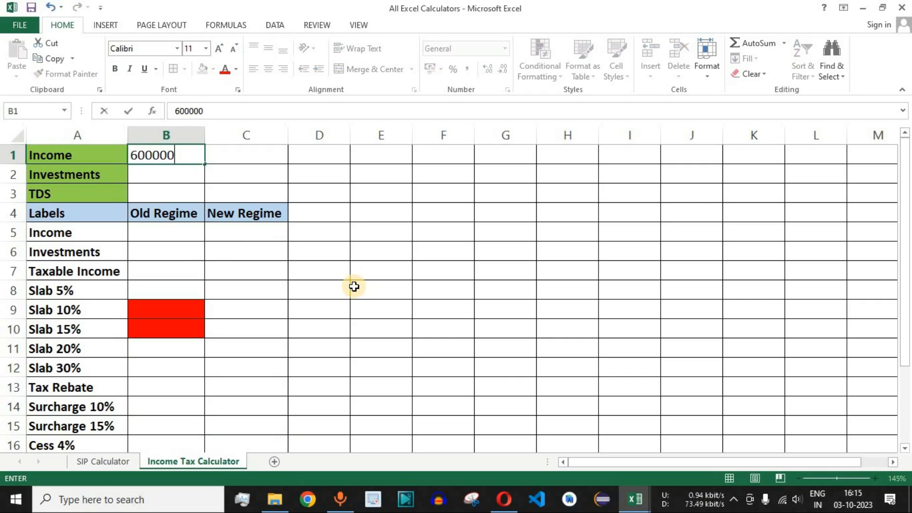
key("Return")
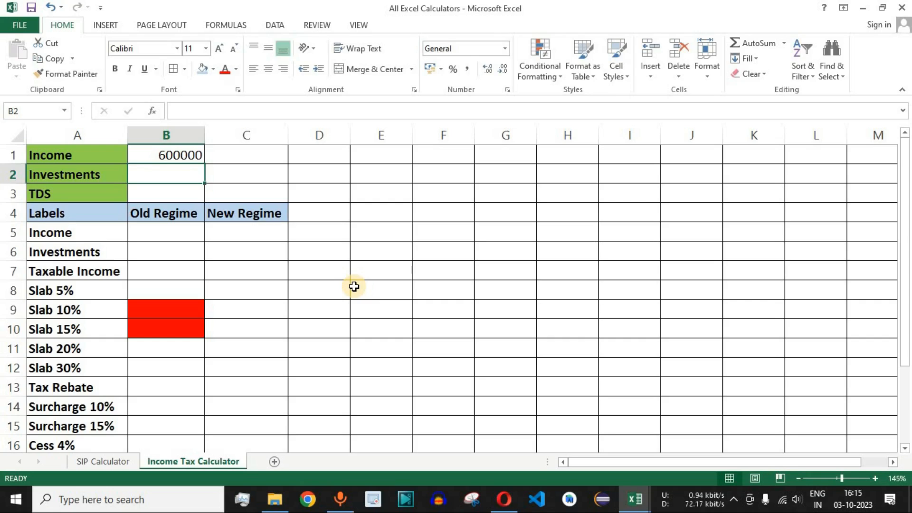
- Enter 50000 as the Investments amount in cell B2
left_click(96, 174)
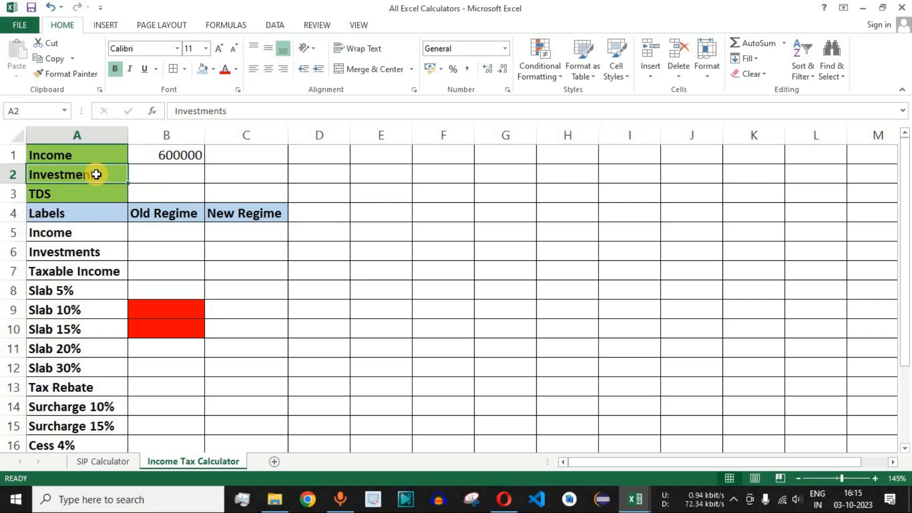
left_click(153, 177)
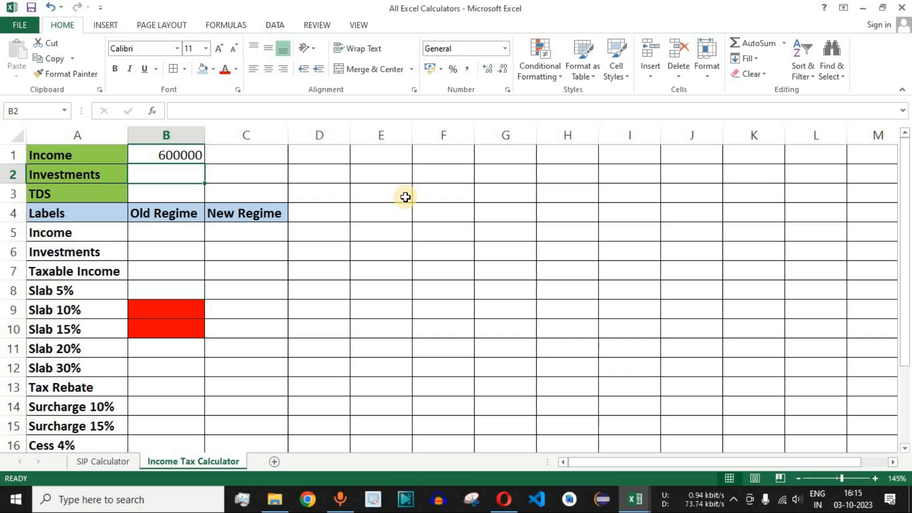
type("50000")
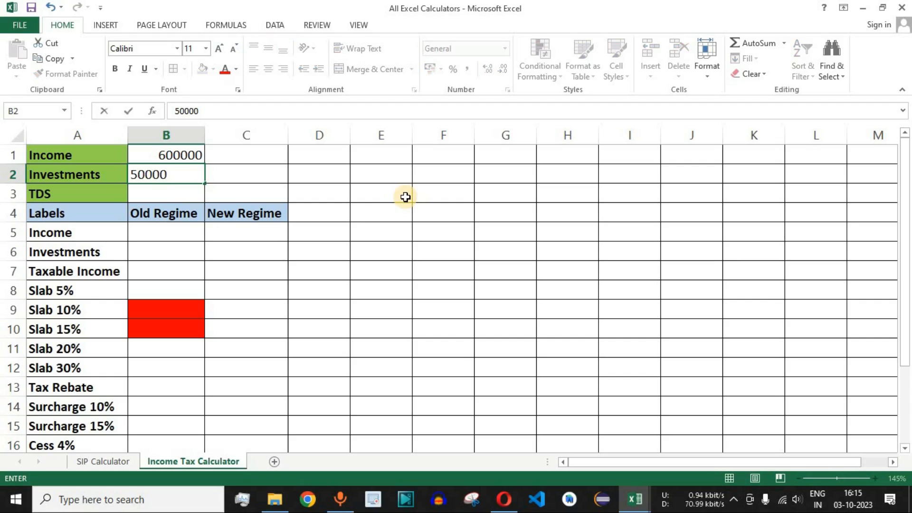
key("Return")
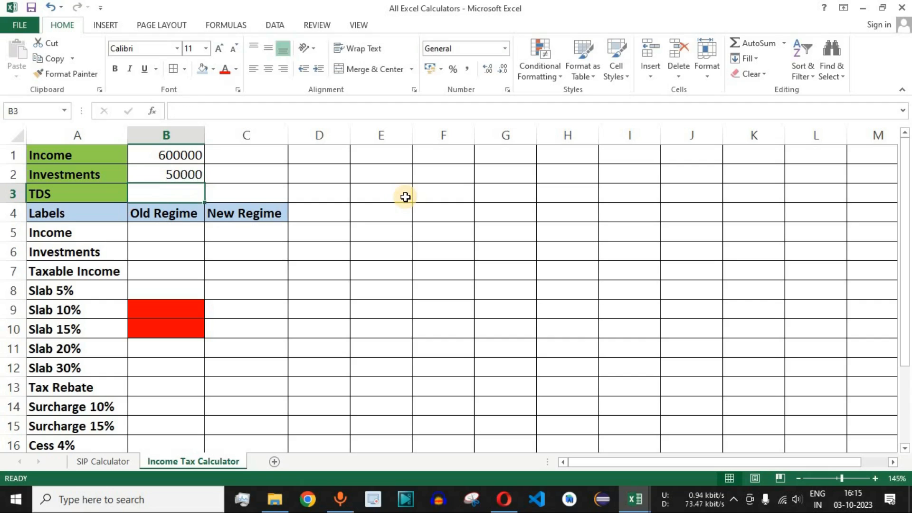
left_click(172, 170)
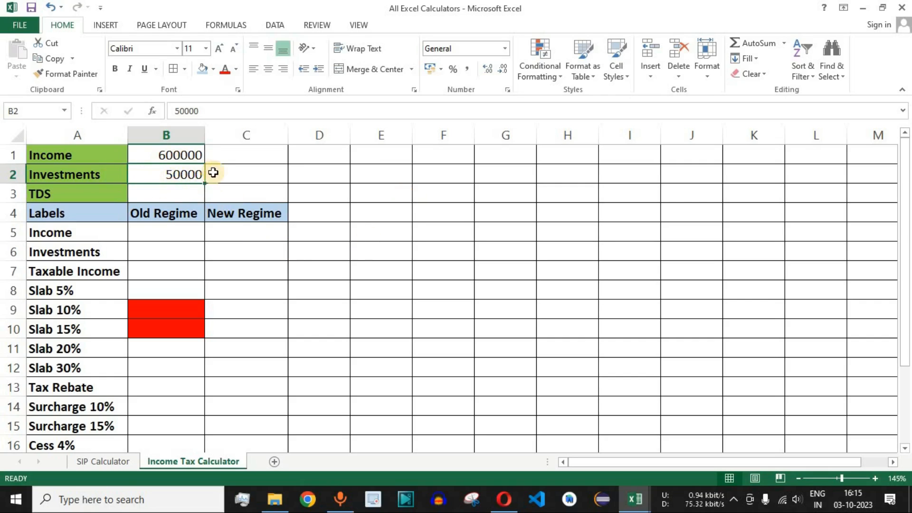
left_click_drag(76, 176, 163, 172)
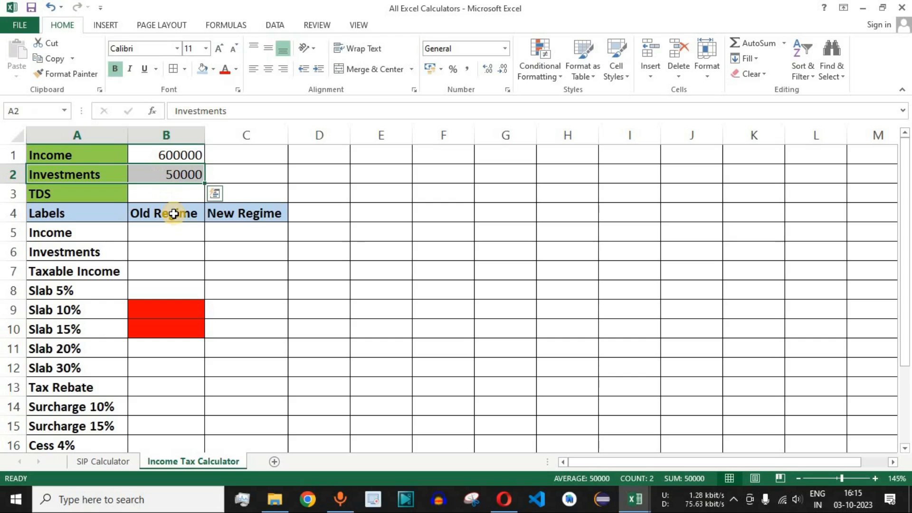
left_click(184, 175)
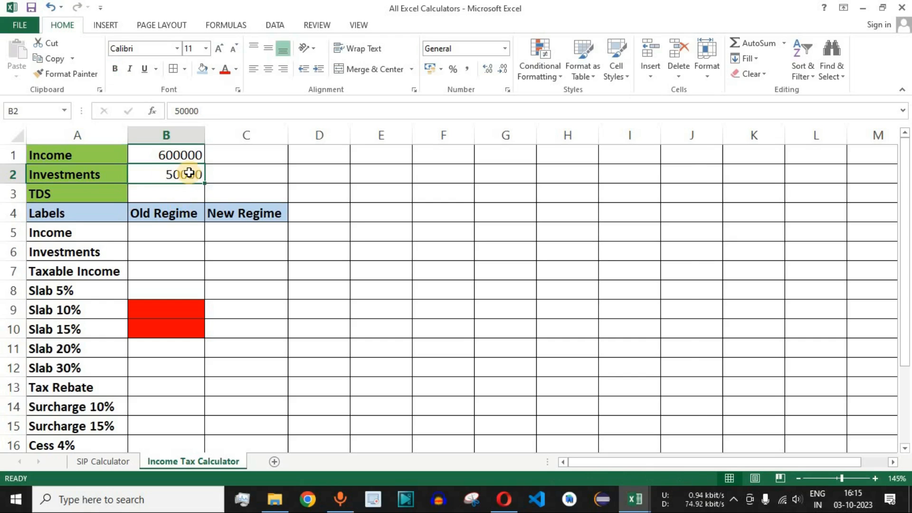
left_click(160, 211)
left_click_drag(160, 211, 240, 258)
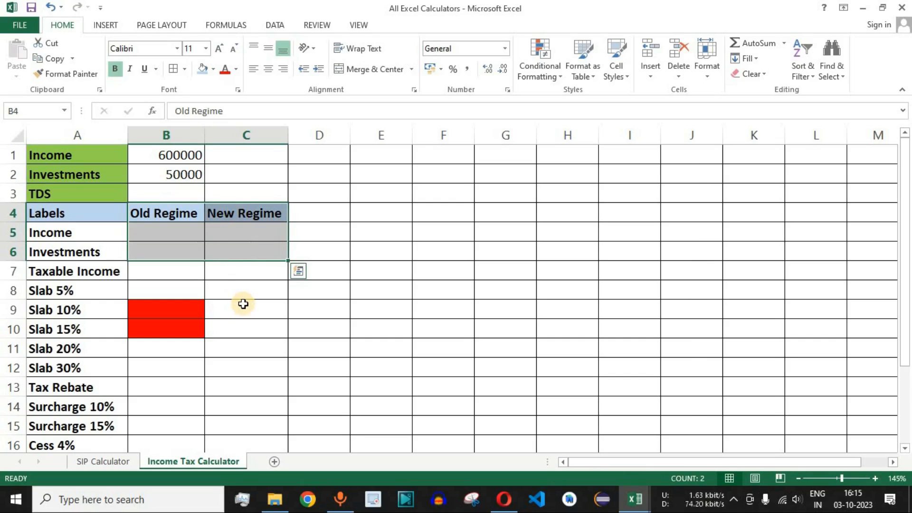
- Enter 0 as the TDS amount in cell B3
left_click(177, 196)
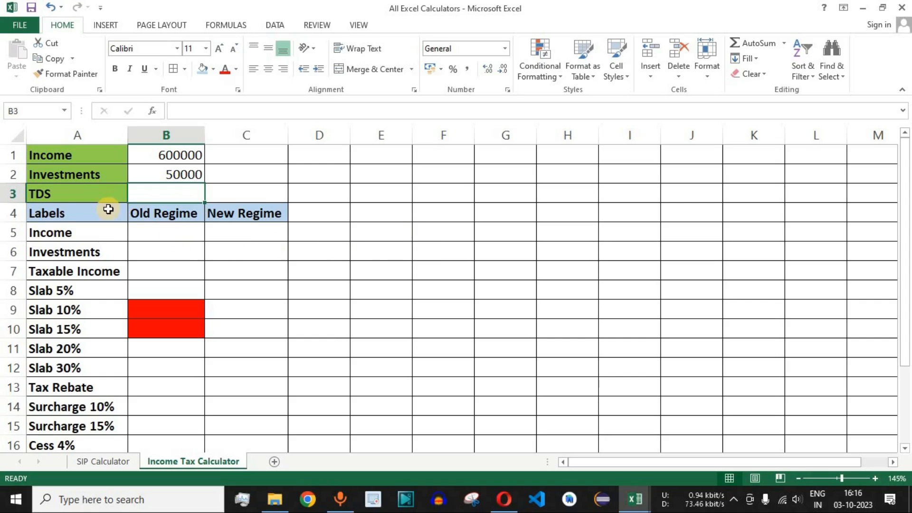
left_click(100, 193)
left_click_drag(100, 193, 152, 193)
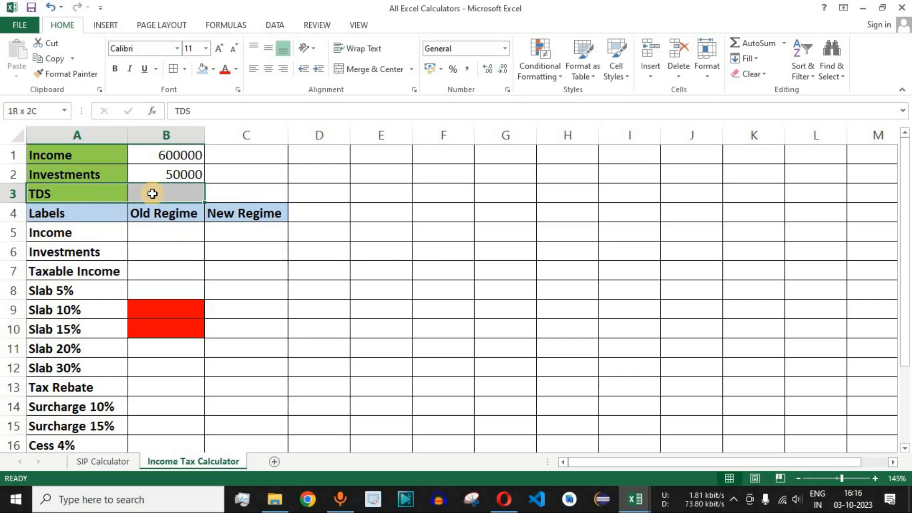
left_click(181, 193)
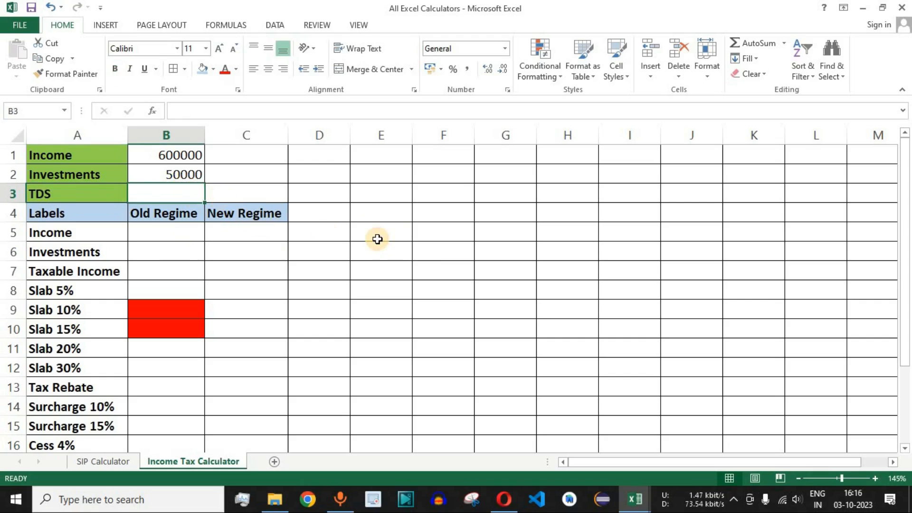
type("0")
key("Return")
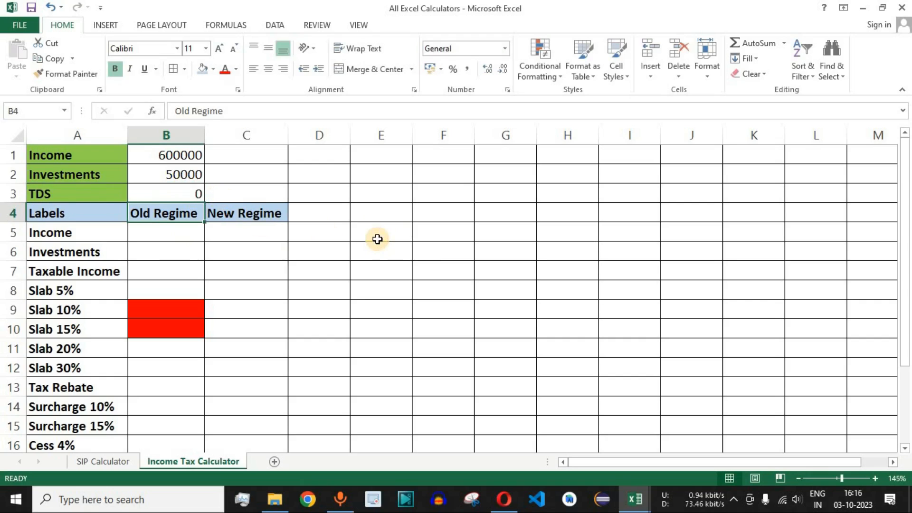
left_click_drag(185, 156, 188, 175)
left_click_drag(178, 234, 250, 442)
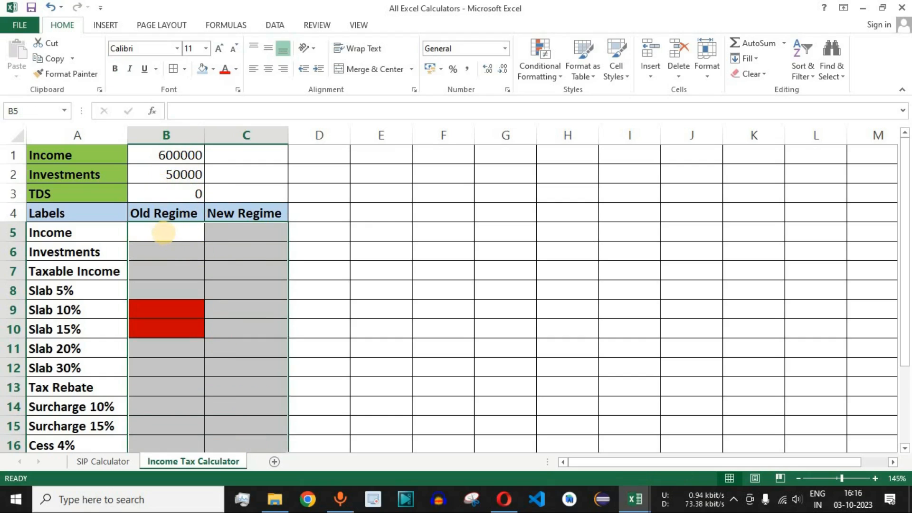
left_click(186, 156)
left_click(181, 175)
left_click(184, 191)
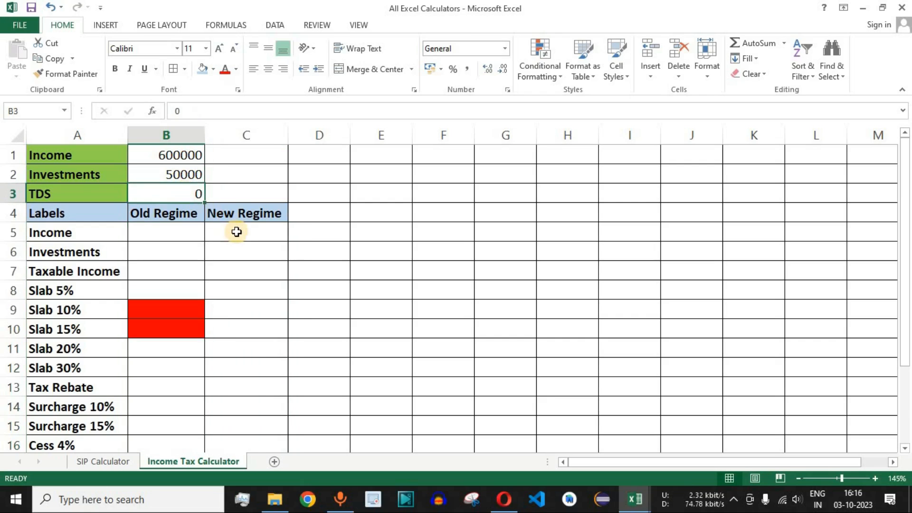
scroll(238, 230, "down", 2)
left_click_drag(76, 348, 237, 349)
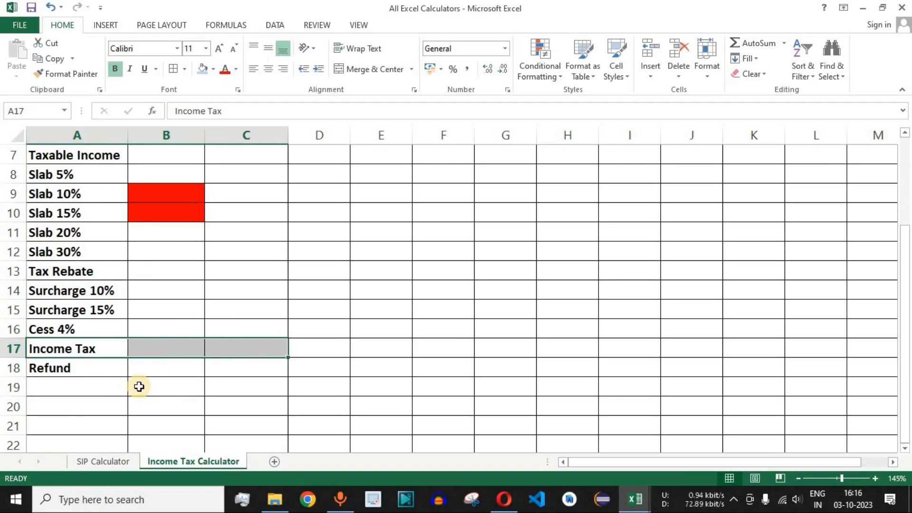
left_click(78, 350)
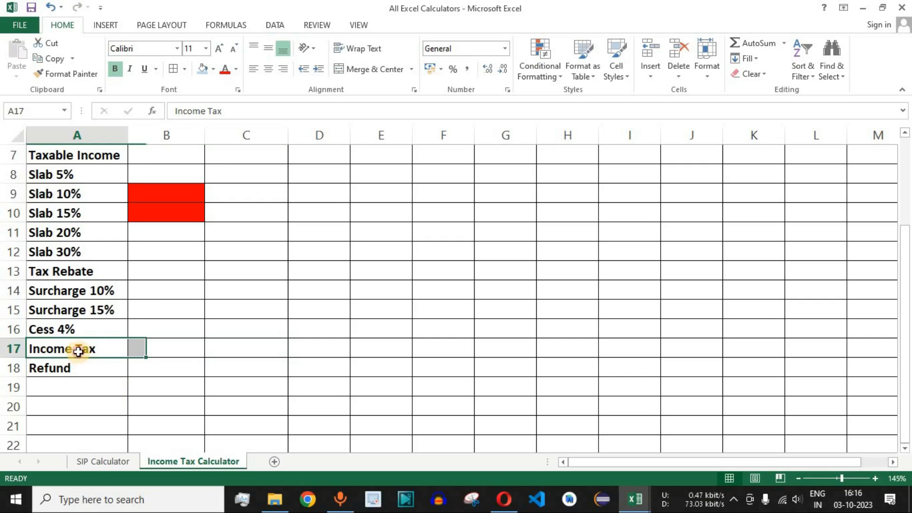
- Fill the Income Tax label in A17 with standard red and the Refund label in A18 with standard light green
left_click(213, 69)
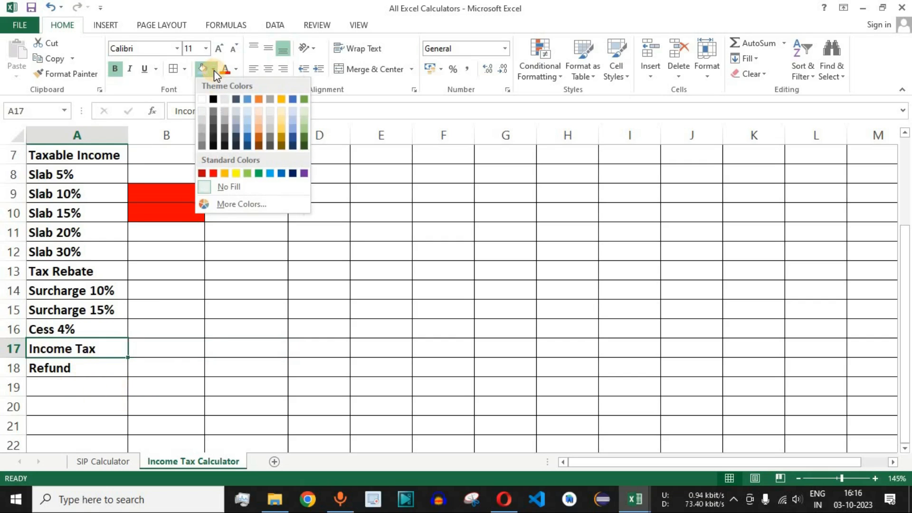
left_click(214, 174)
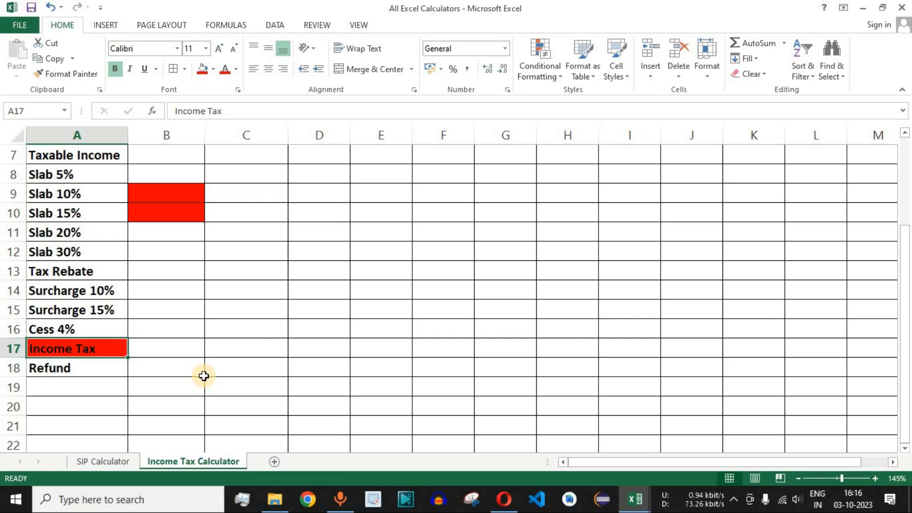
left_click(83, 371)
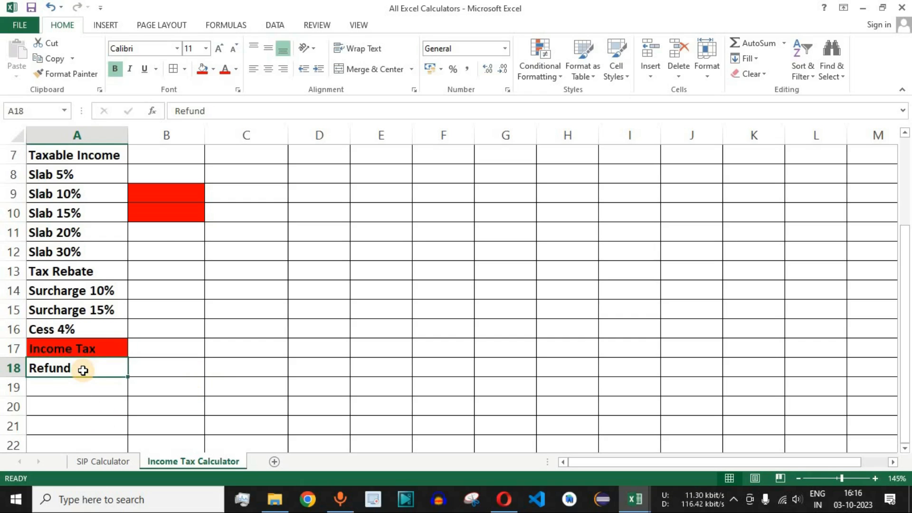
left_click(214, 69)
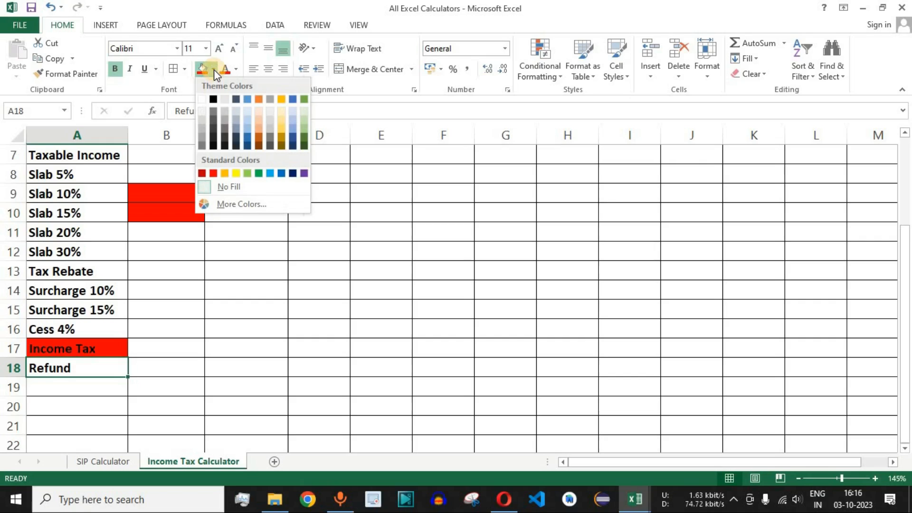
left_click(247, 173)
left_click(173, 275)
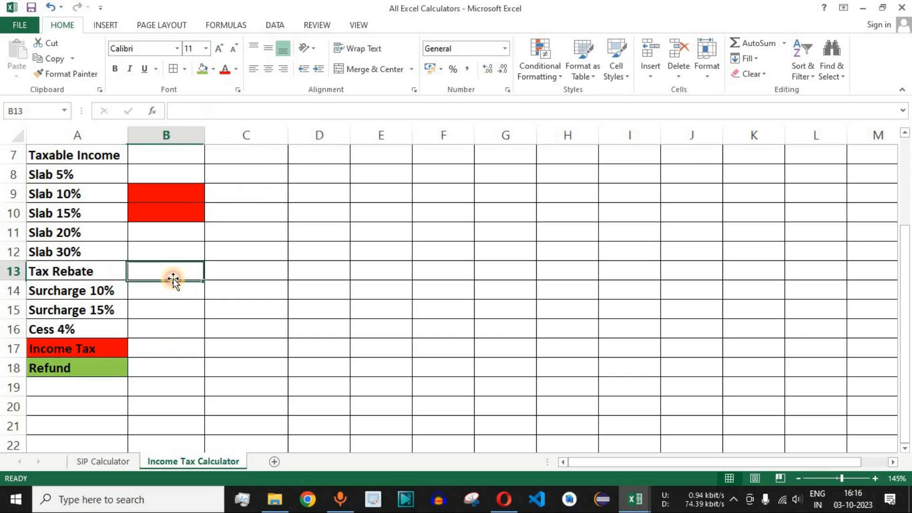
- Save the workbook
scroll(173, 280, "up", 2)
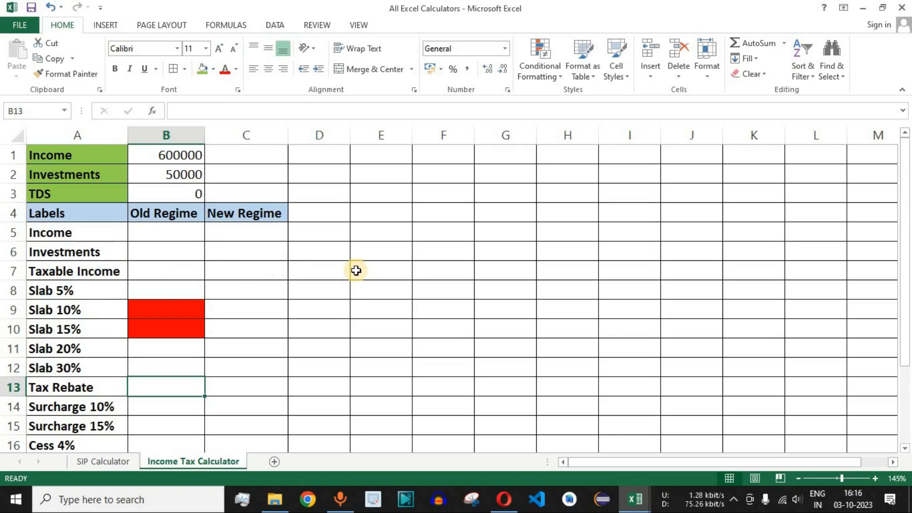
left_click(32, 8)
- Link the Old Regime Income in cell B5 to the Income input with the formula =B1
left_click_drag(59, 152, 247, 428)
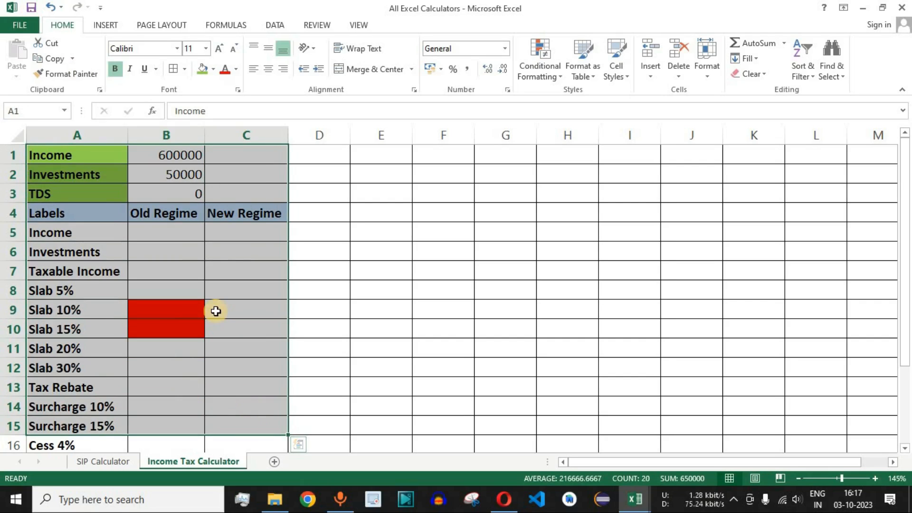
left_click(93, 232)
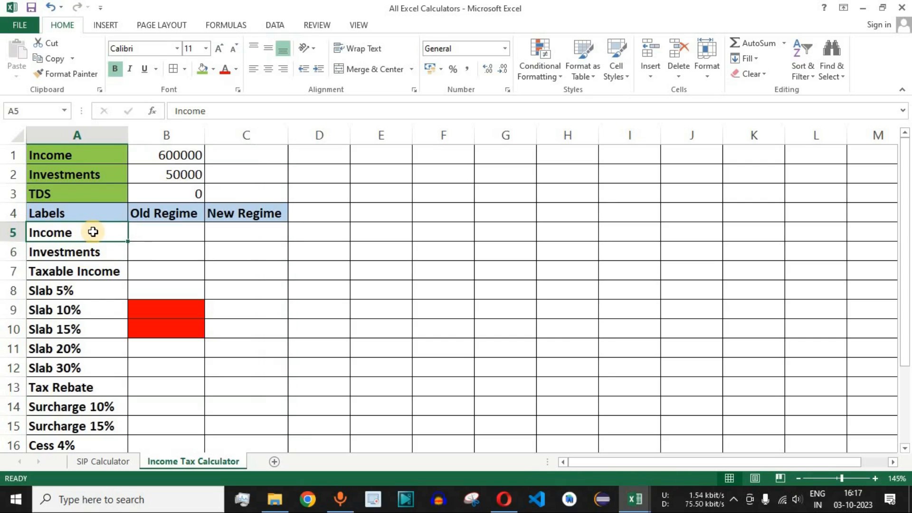
left_click_drag(152, 236, 229, 240)
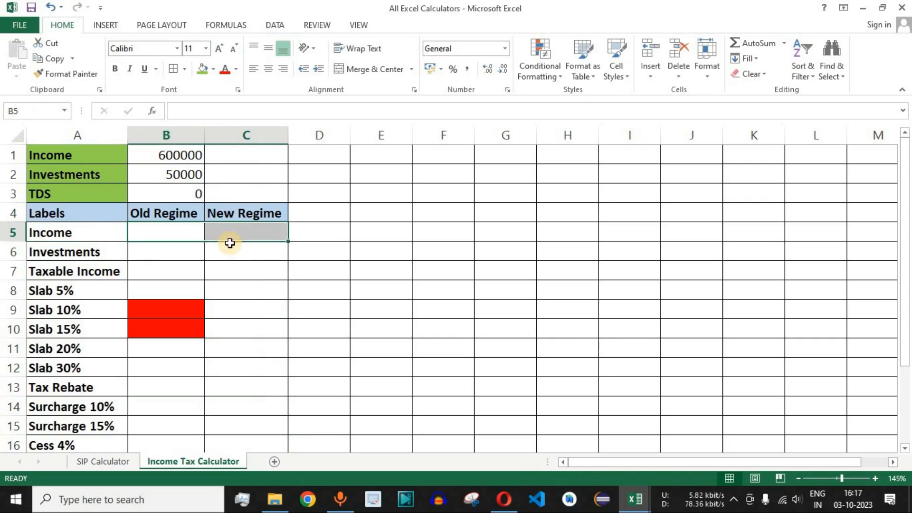
left_click(176, 230)
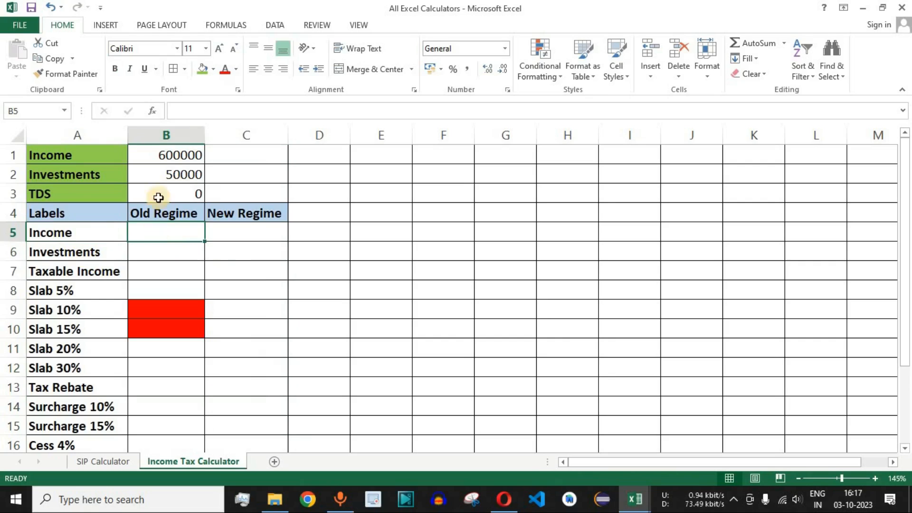
left_click(180, 155)
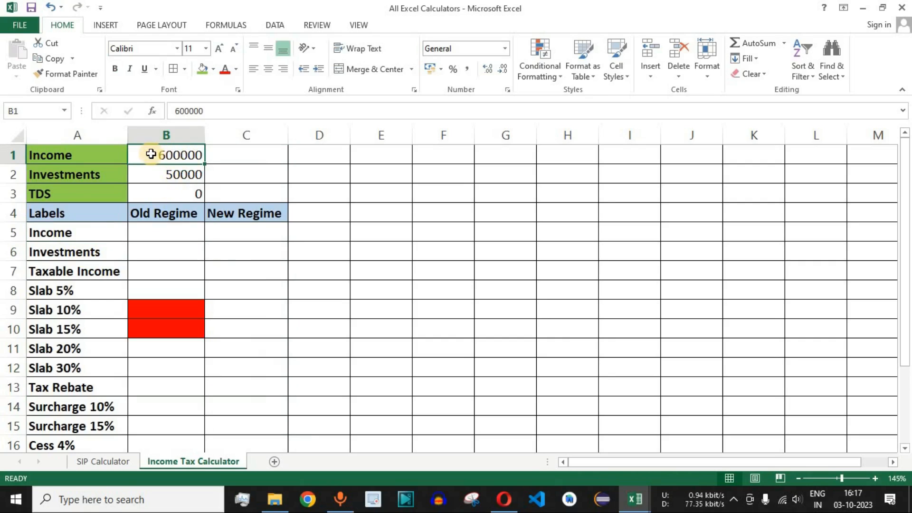
left_click(165, 235)
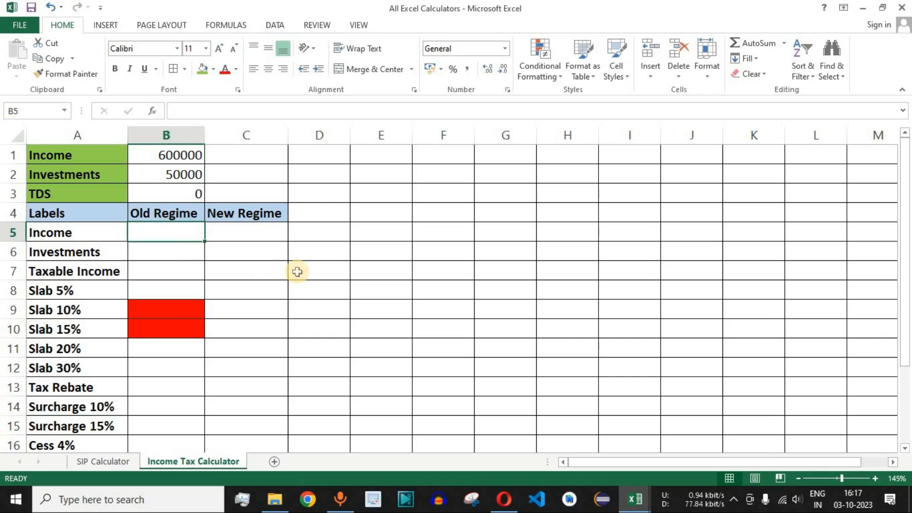
type("=")
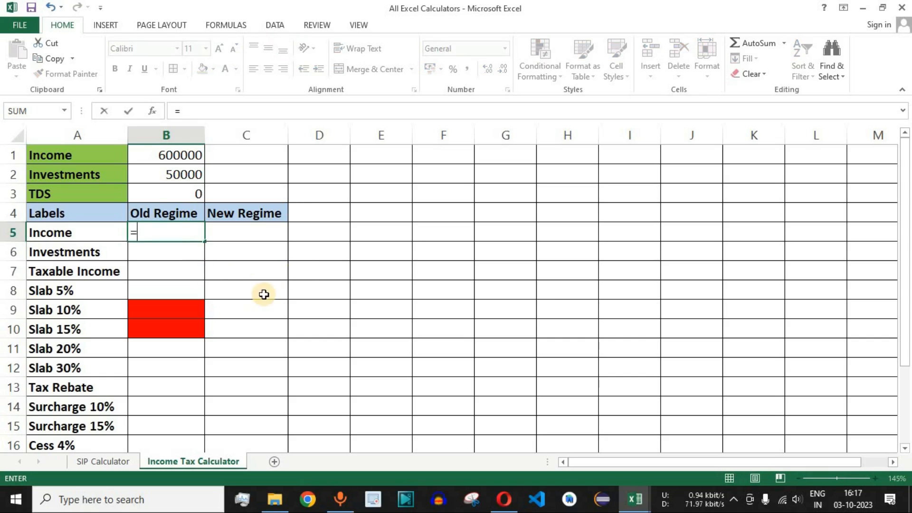
left_click(190, 157)
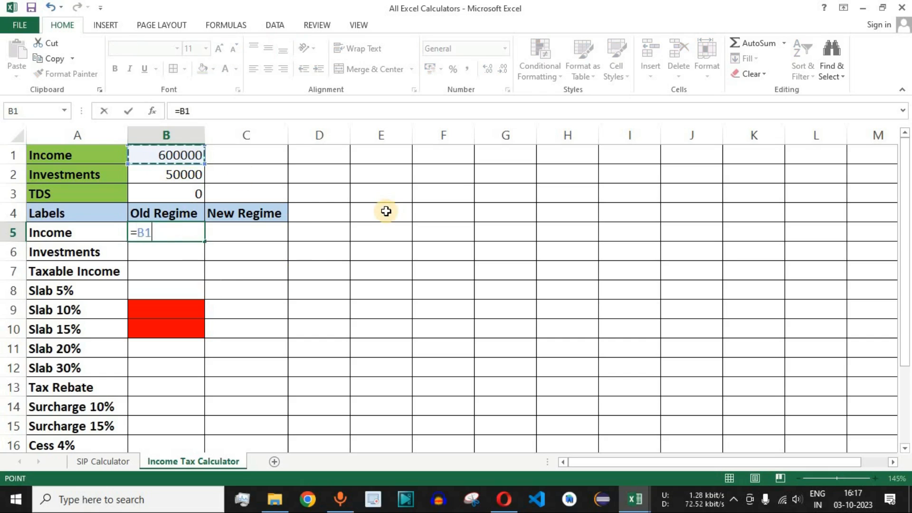
key("Return")
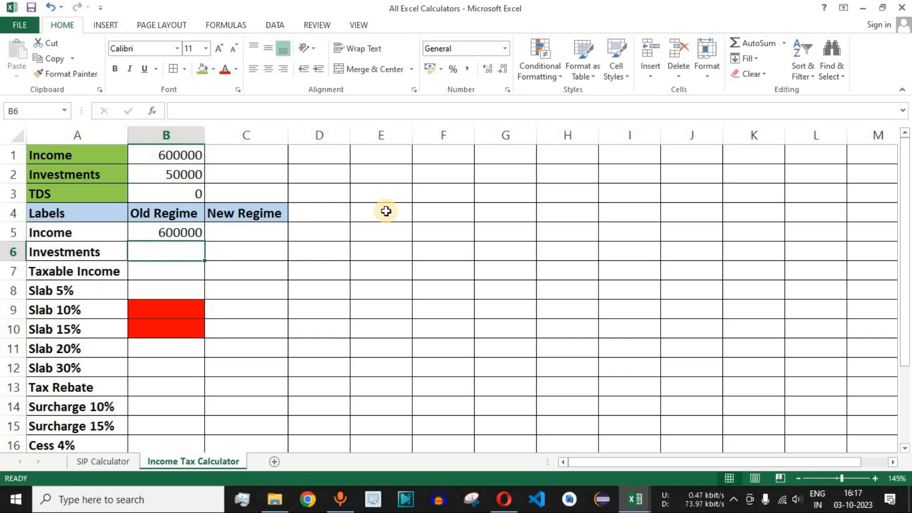
left_click(183, 236)
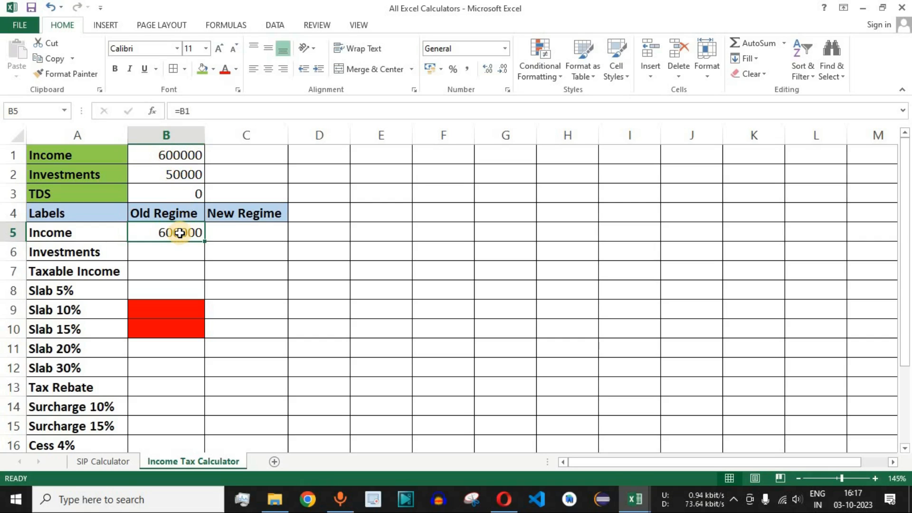
- Link the New Regime Income in cell C5 to the Income input with the formula =B1
left_click(240, 232)
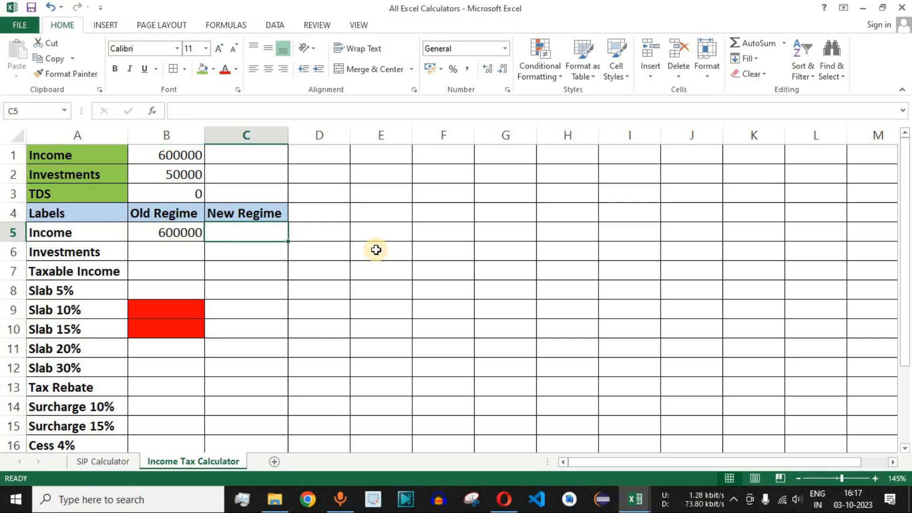
type("=")
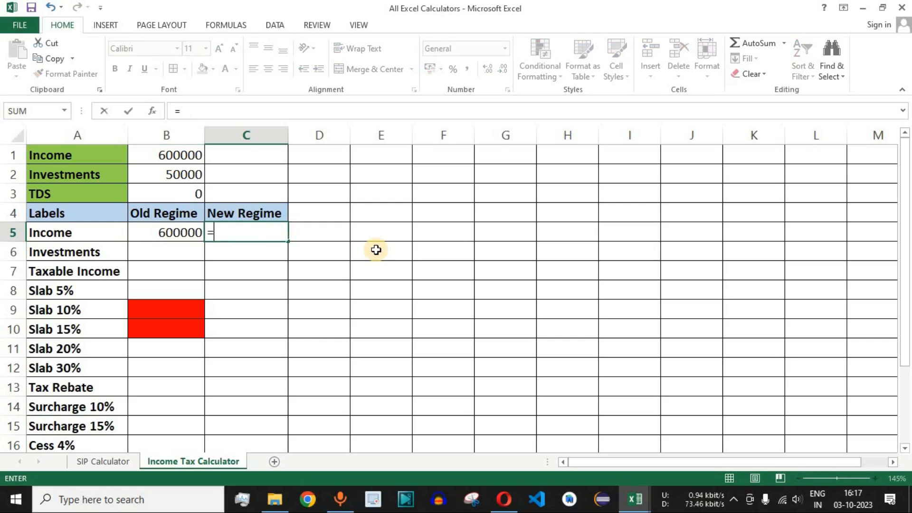
left_click(183, 156)
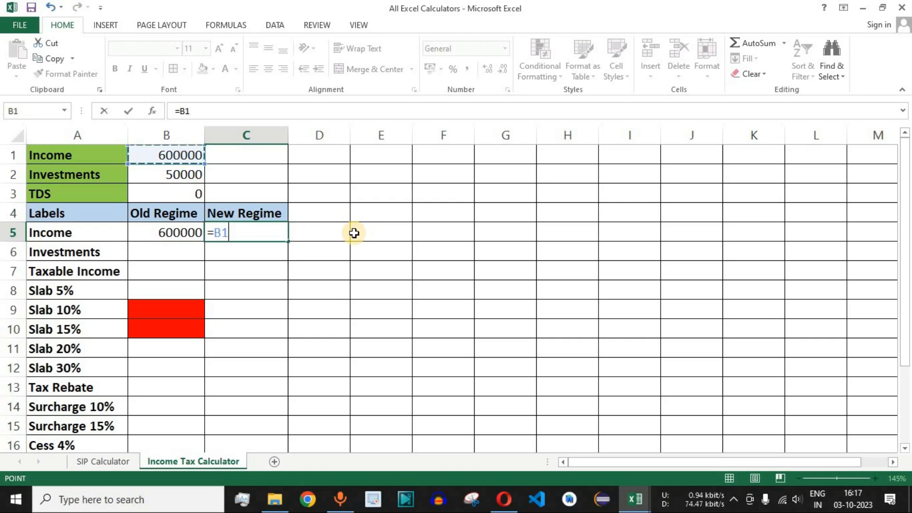
key("Return")
left_click(251, 232)
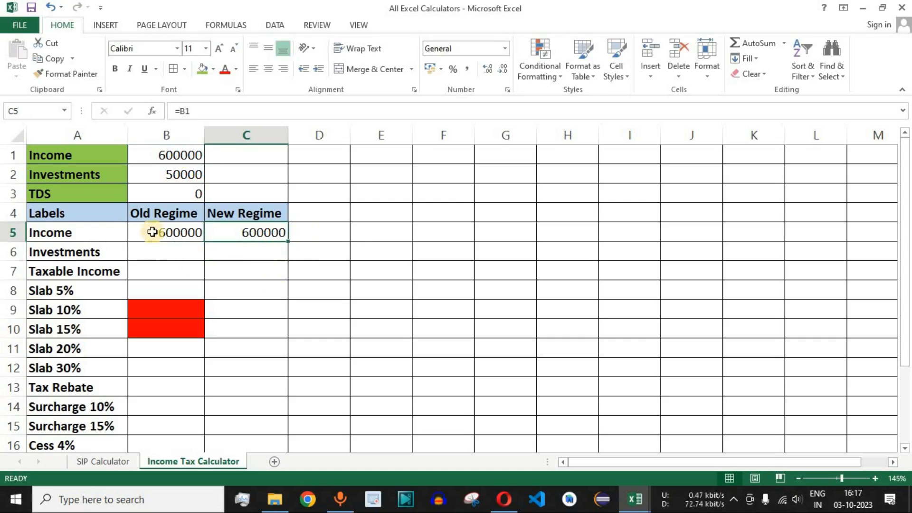
left_click(61, 233)
left_click(13, 232)
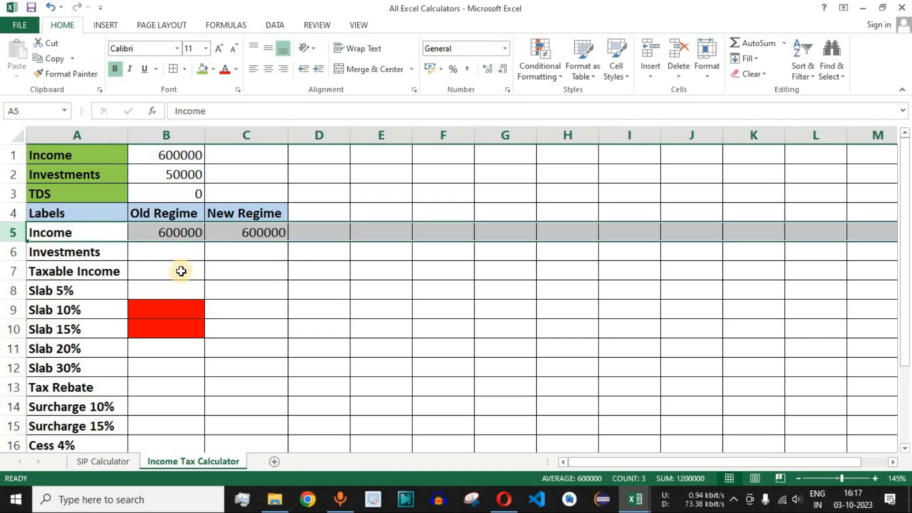
left_click_drag(171, 212, 243, 234)
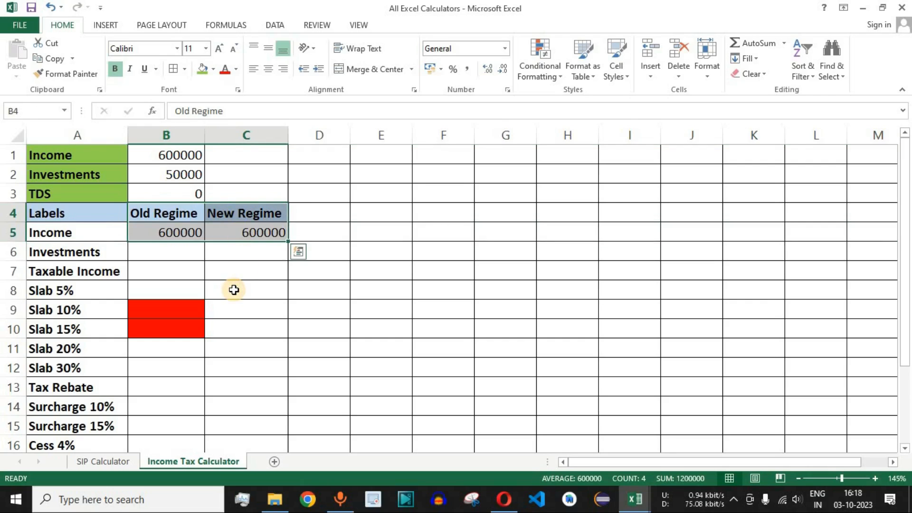
- Try an Income amount of 800000 in B1 to test the linked cells B5 and C5, and undo that change
left_click(156, 155)
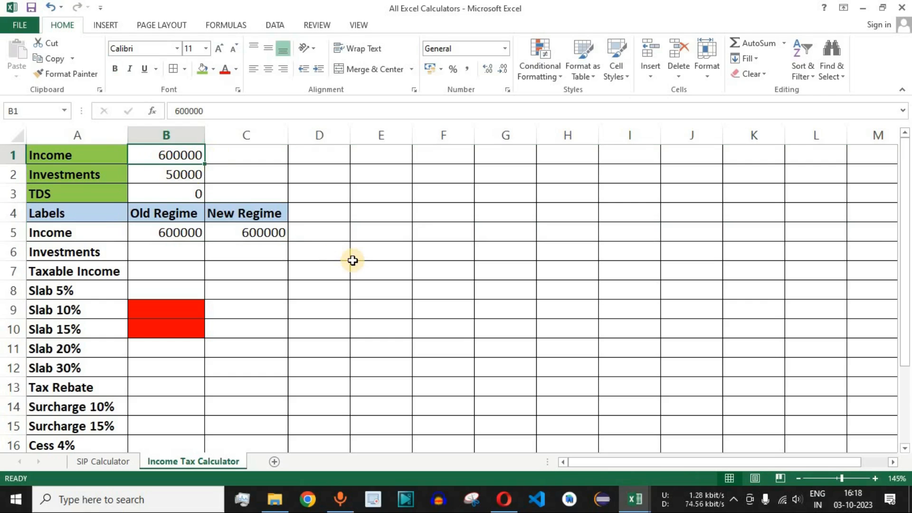
type("8")
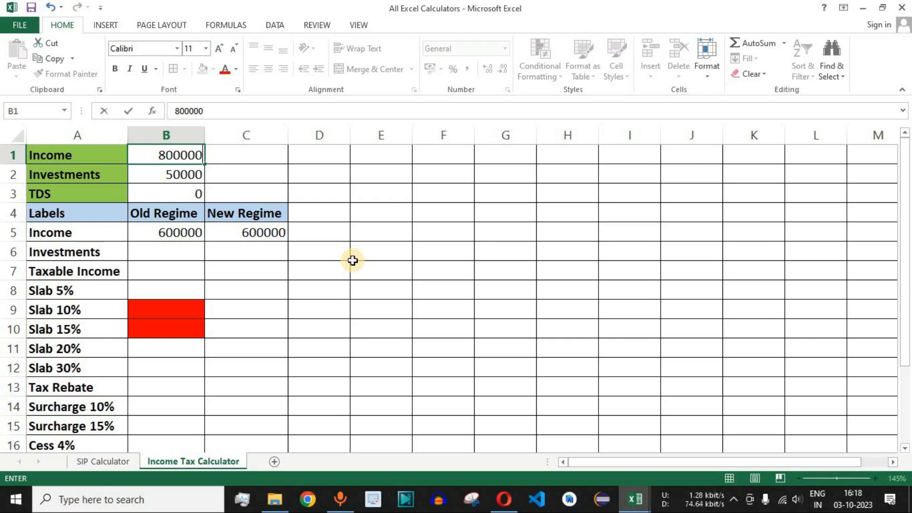
key("Return")
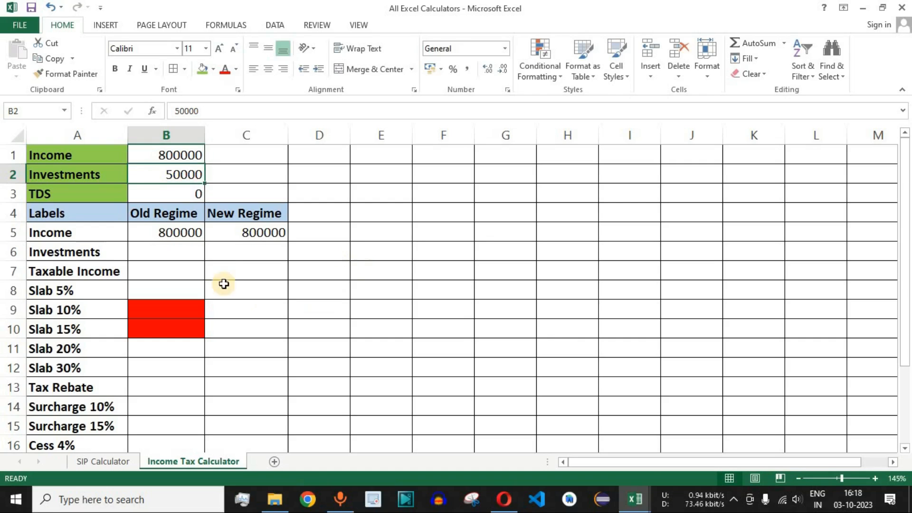
left_click_drag(168, 233, 220, 232)
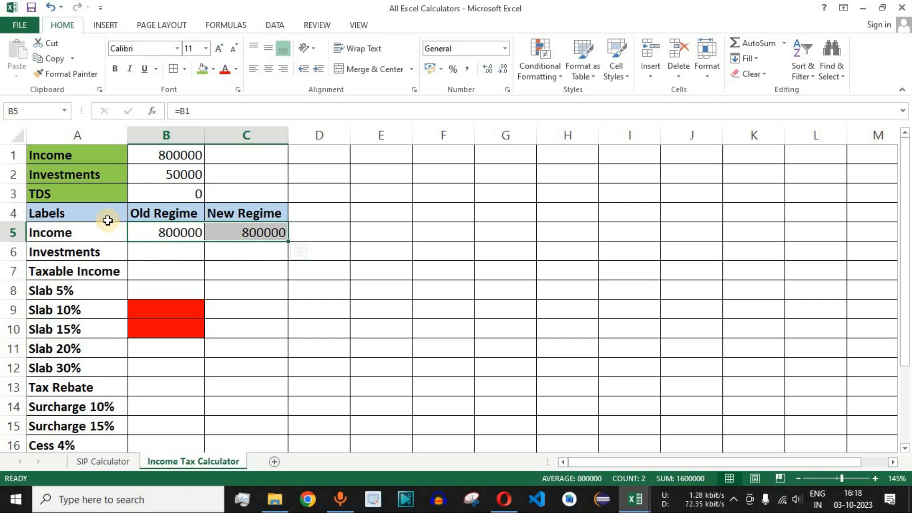
left_click(166, 157)
left_click_drag(179, 232, 249, 232)
left_click(175, 157)
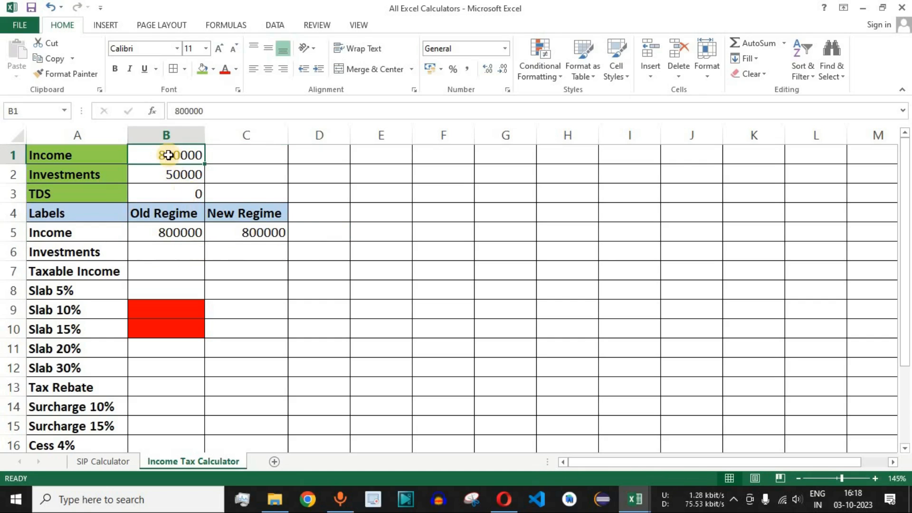
left_click(171, 231)
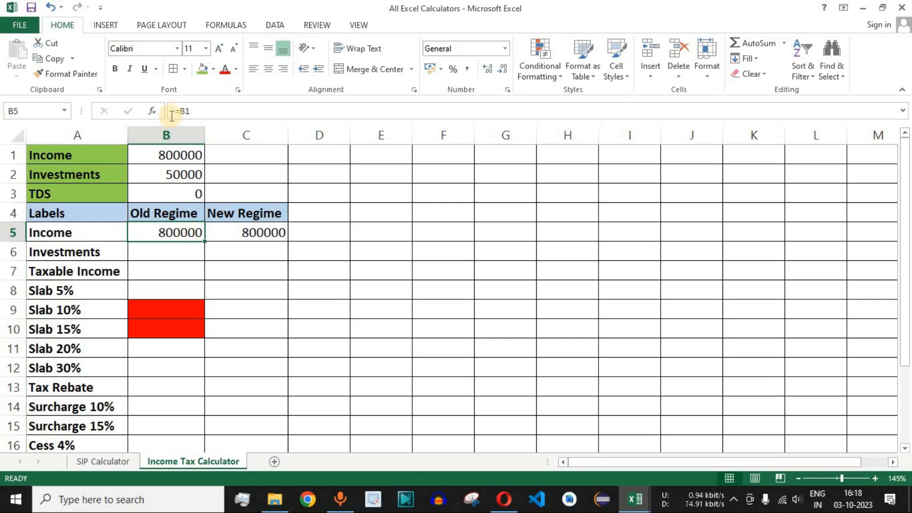
left_click(182, 156)
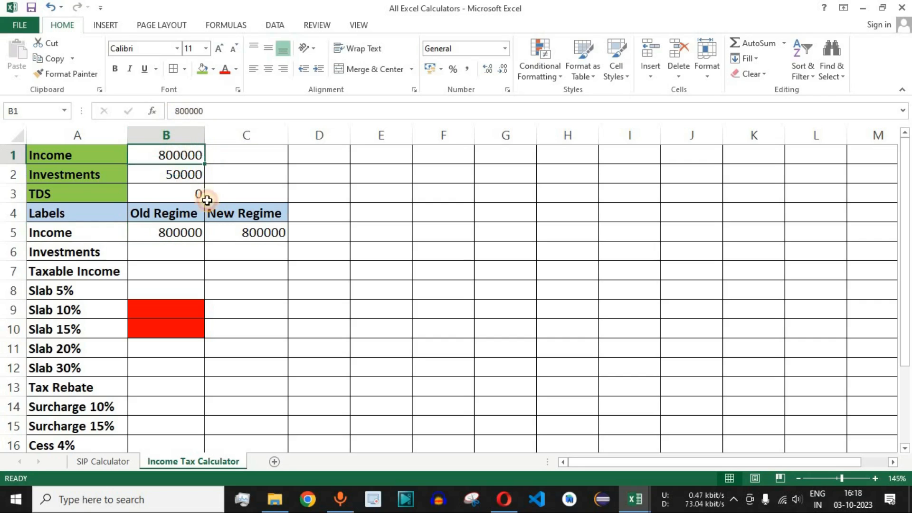
left_click(51, 8)
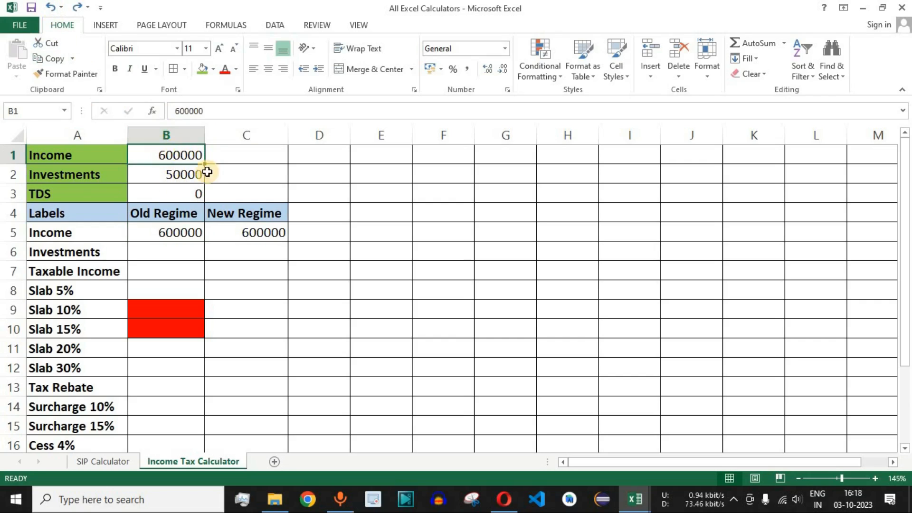
- Link the Old Regime Investments in cell B6 to the Investments input with the formula =B2
left_click(169, 253)
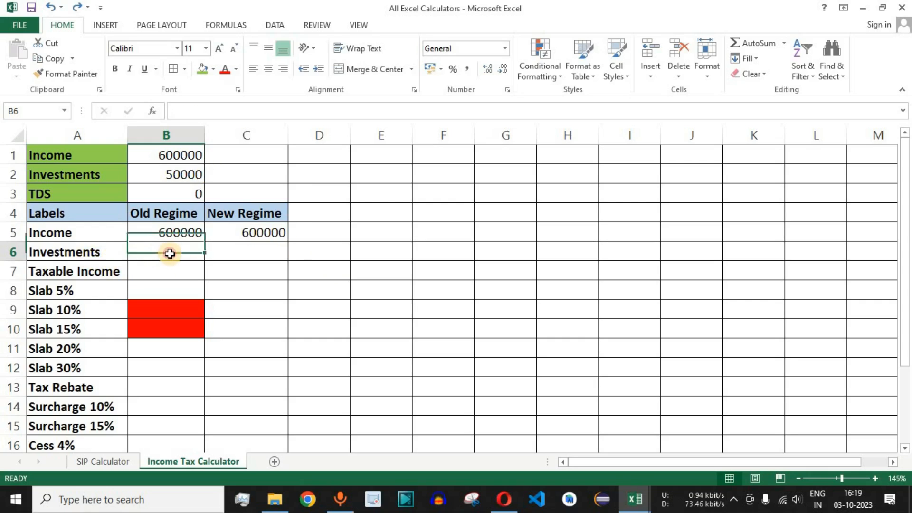
left_click(183, 176)
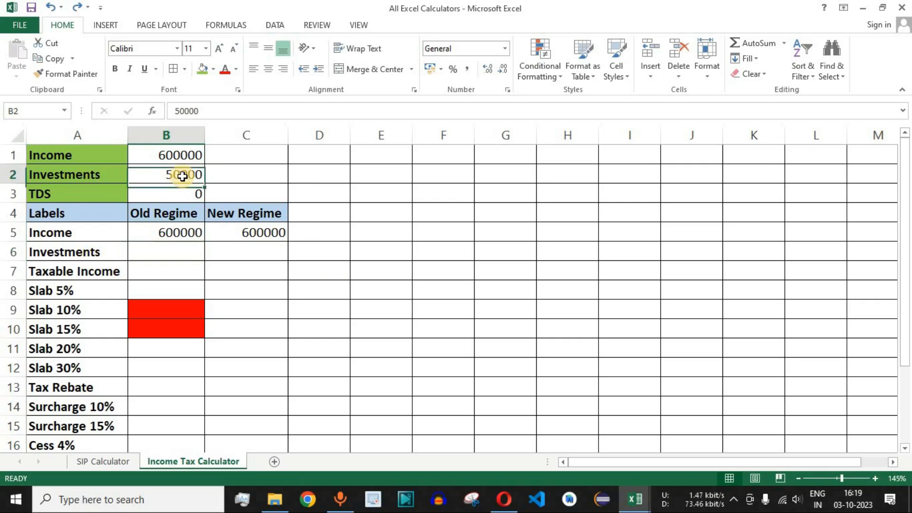
left_click(181, 253)
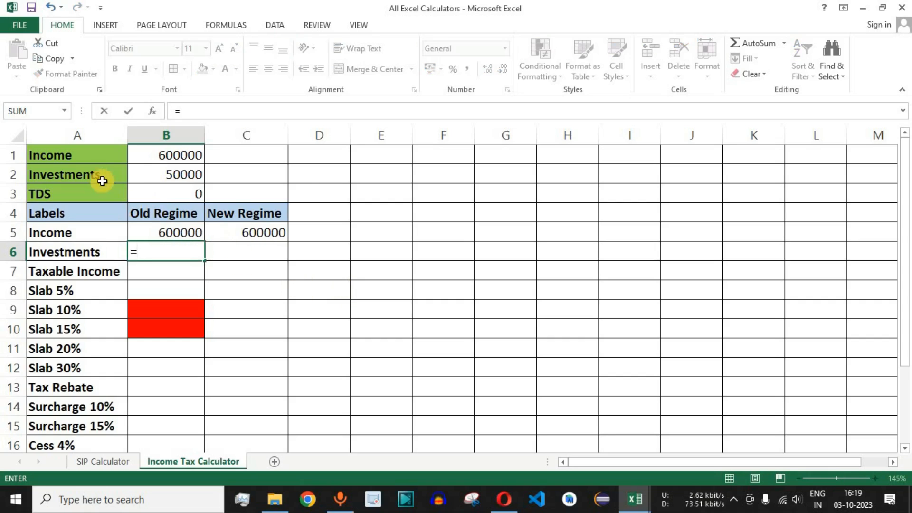
left_click(184, 176)
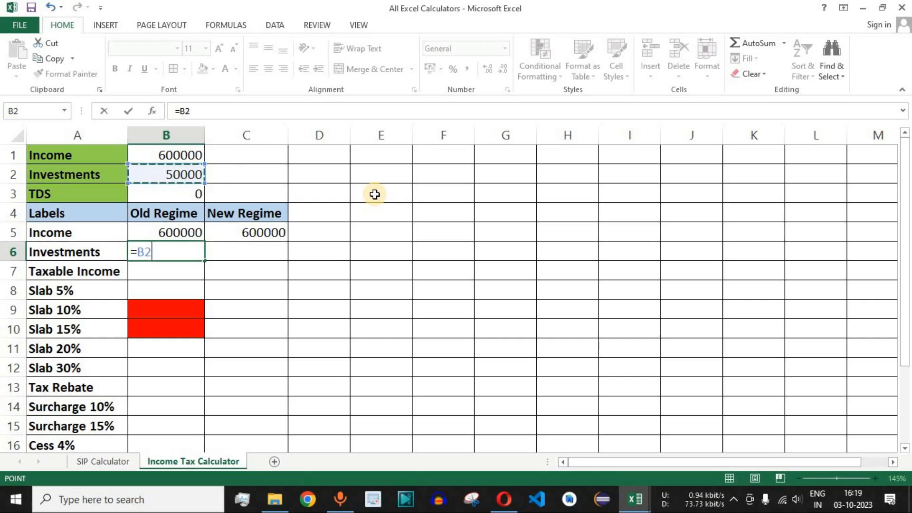
key("Return")
left_click(171, 252)
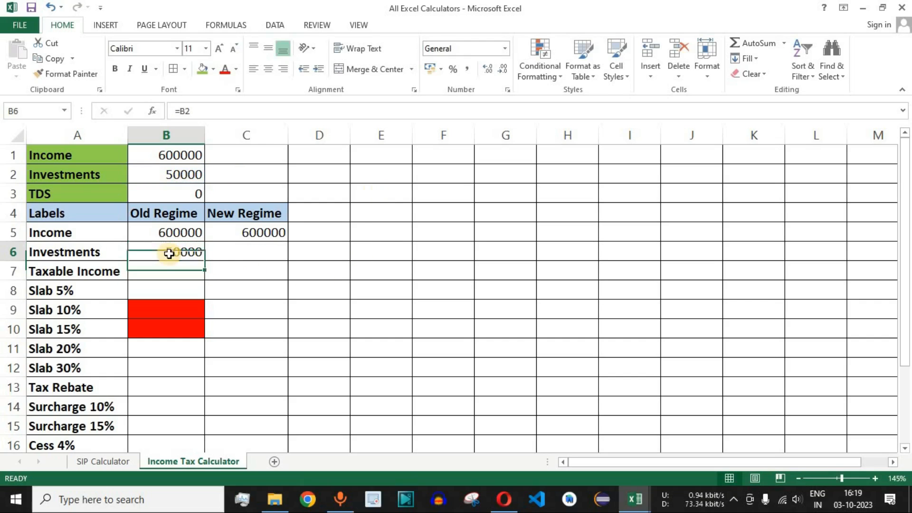
left_click(252, 250)
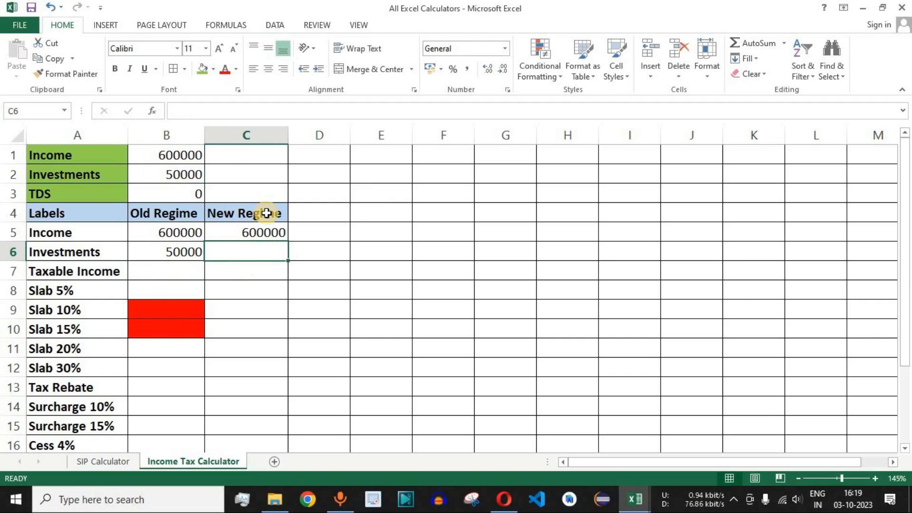
left_click(187, 174)
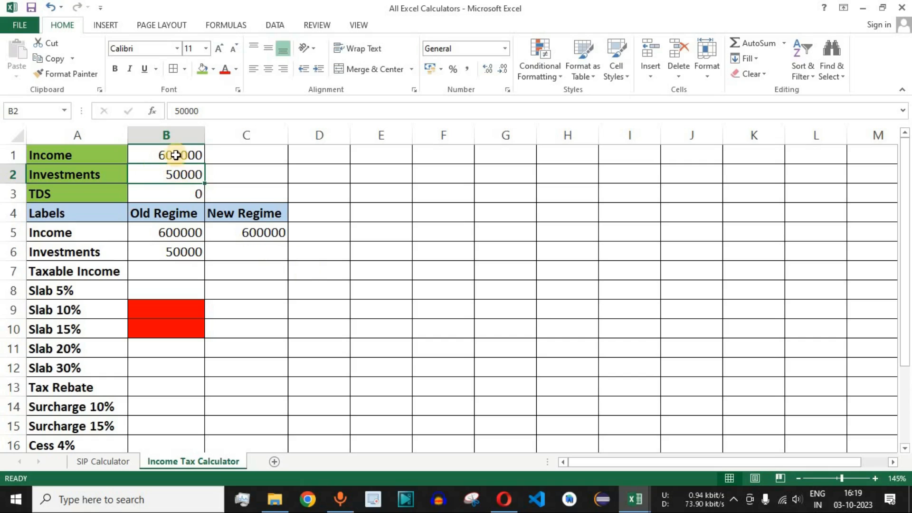
left_click(269, 255)
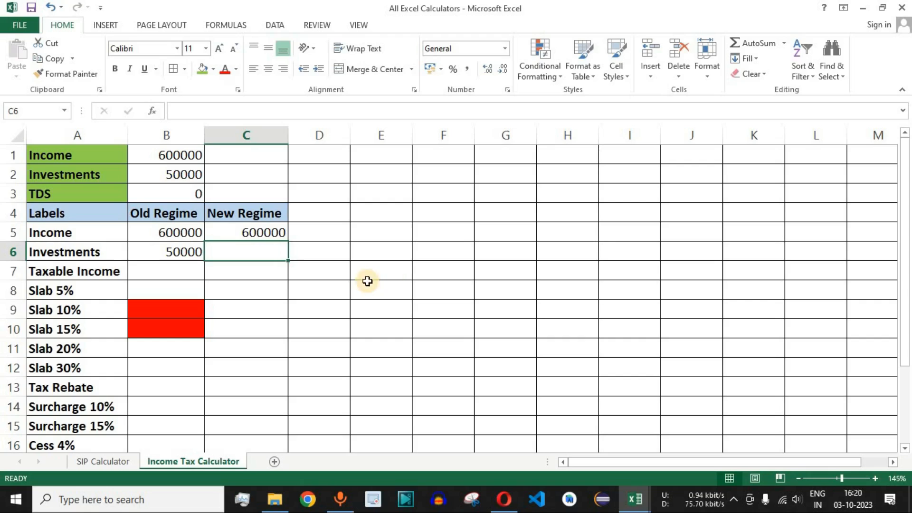
left_click(88, 175)
left_click(179, 173)
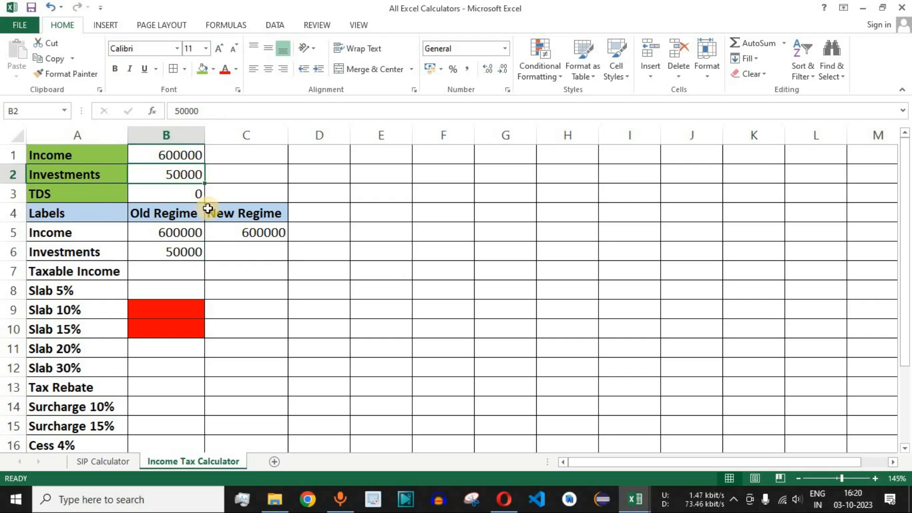
left_click(265, 251)
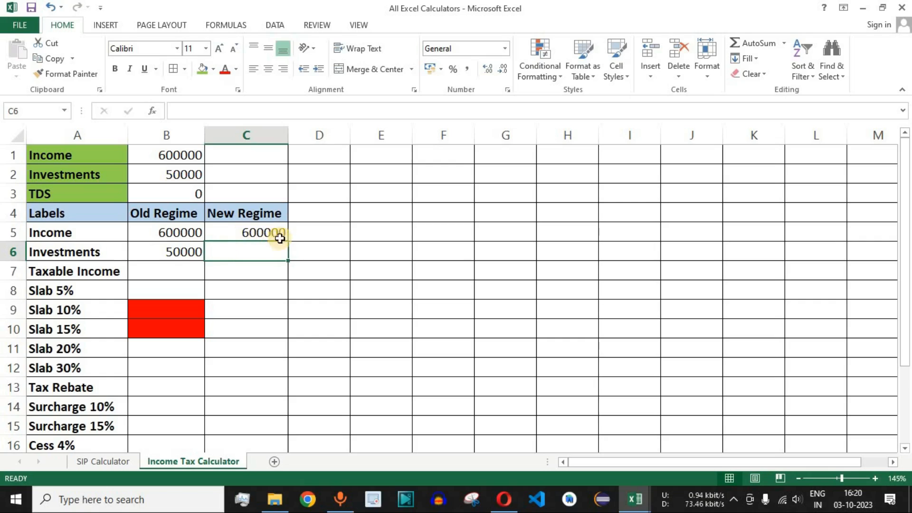
left_click_drag(251, 275, 246, 430)
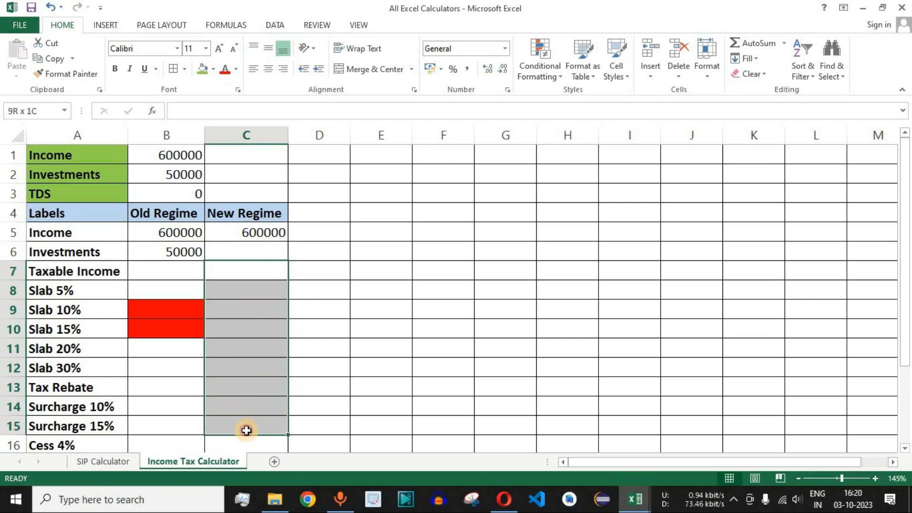
left_click_drag(86, 291, 82, 434)
left_click_drag(263, 271, 246, 434)
left_click(257, 253)
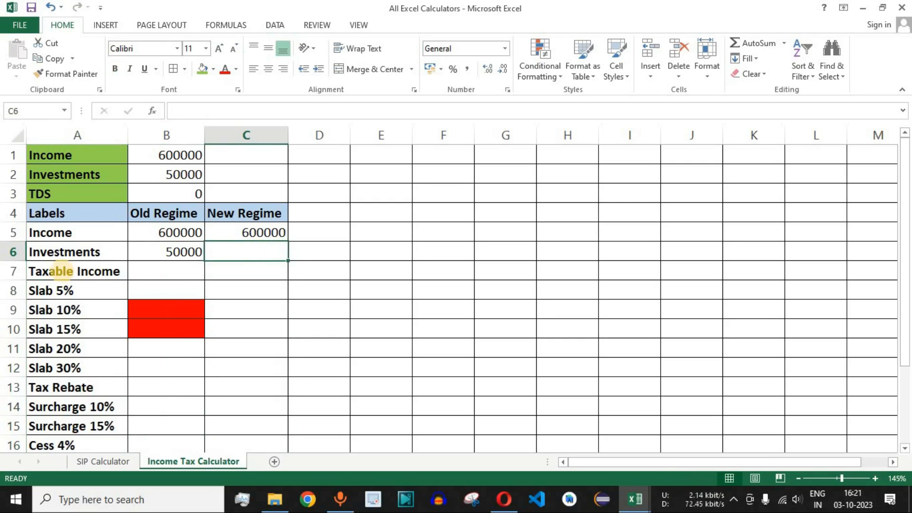
left_click(6, 253)
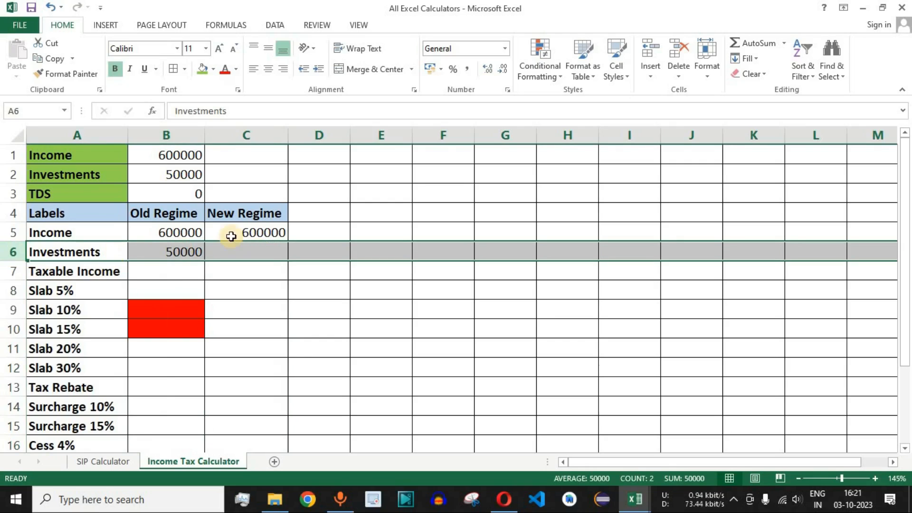
left_click_drag(248, 214, 246, 253)
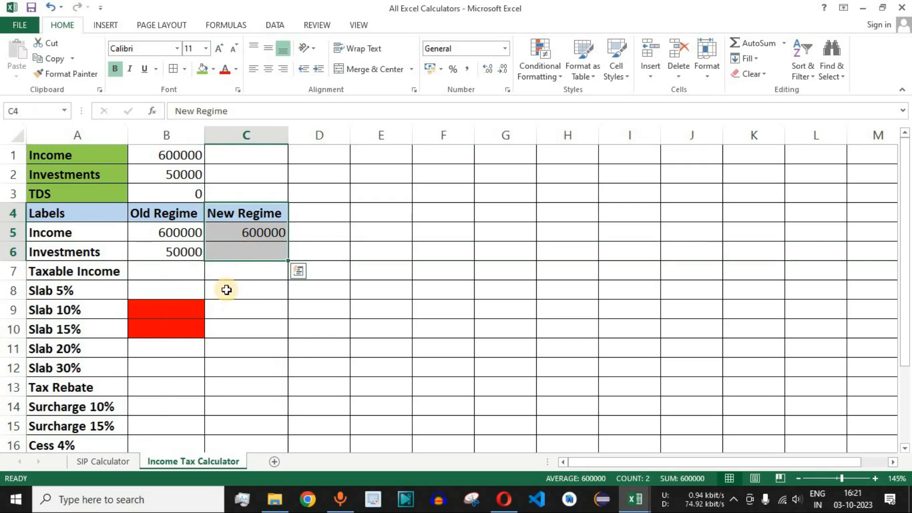
- Start an IF formula in the New Regime Investments cell C6 with a greater-than test on the Investments input, =IF(B2>
left_click(250, 250)
type("=")
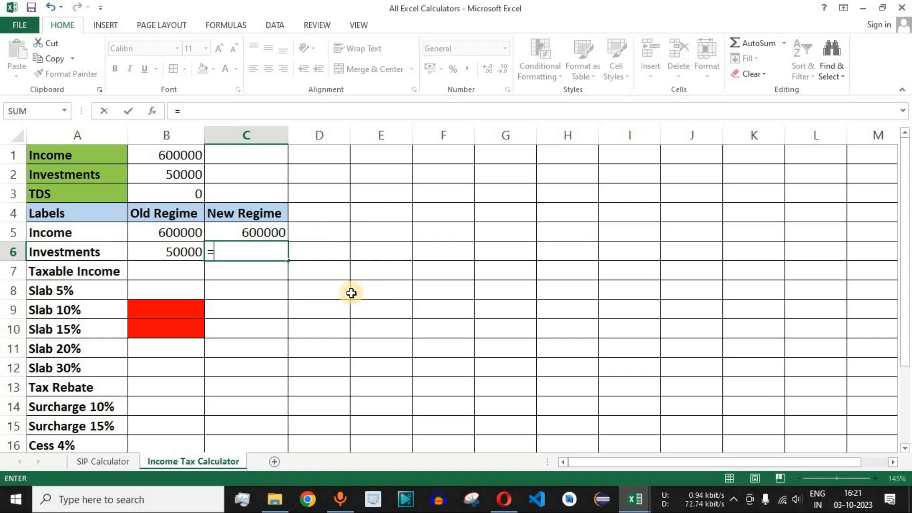
type("f")
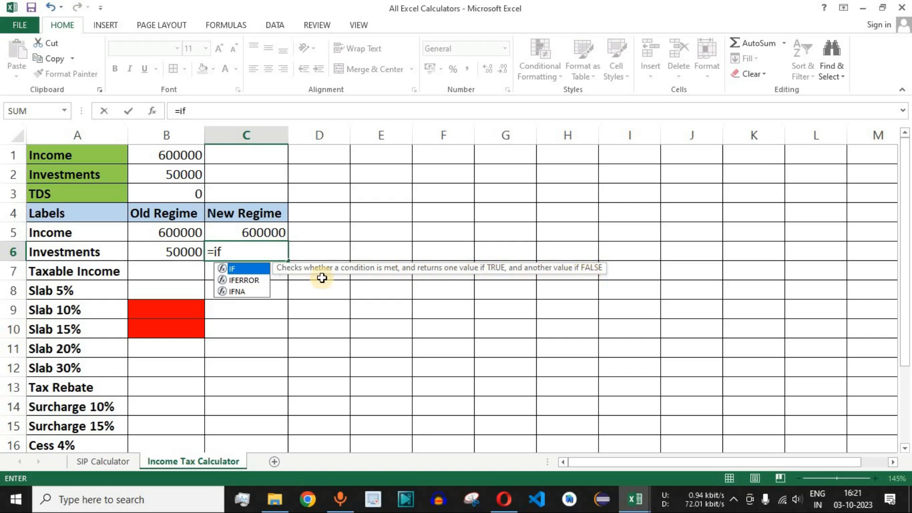
double_click(236, 270)
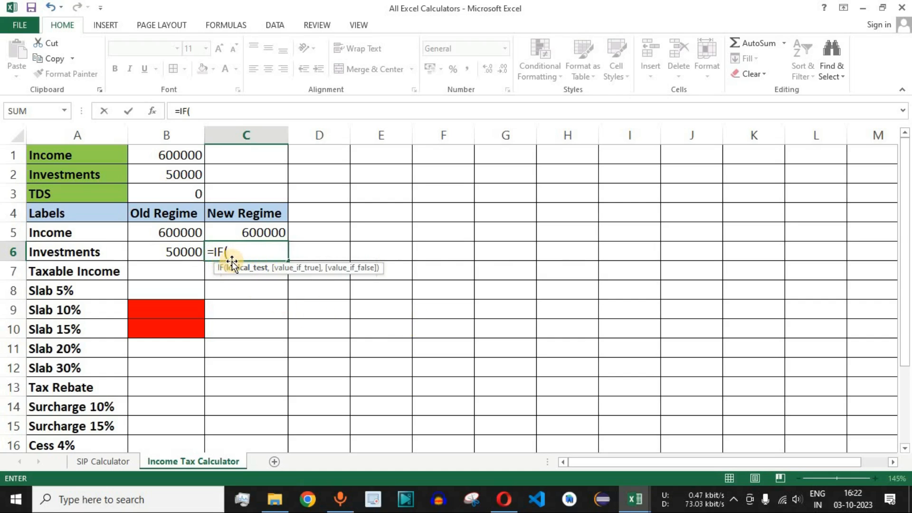
left_click(181, 175)
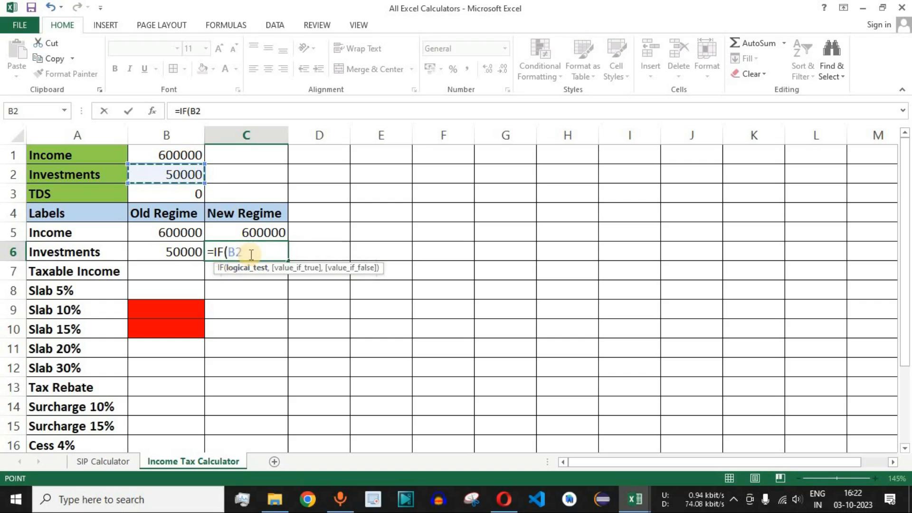
type(">50000,50000,B2")
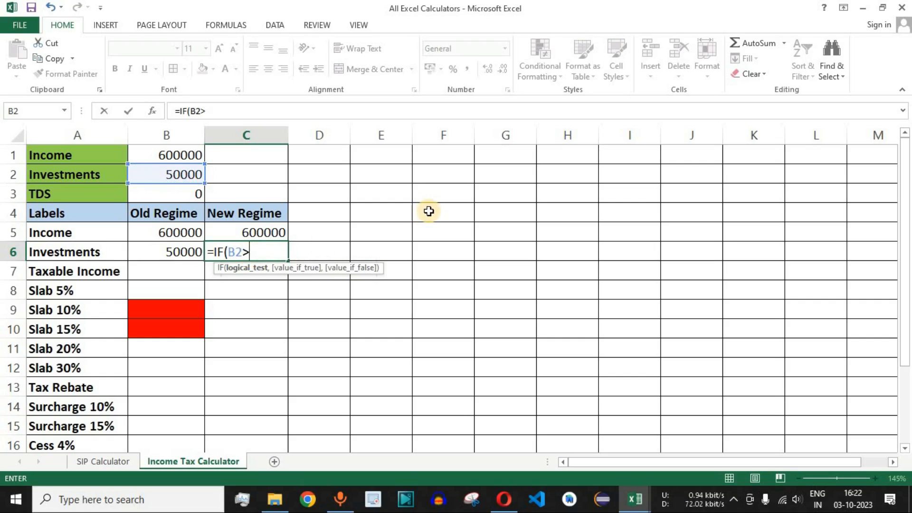
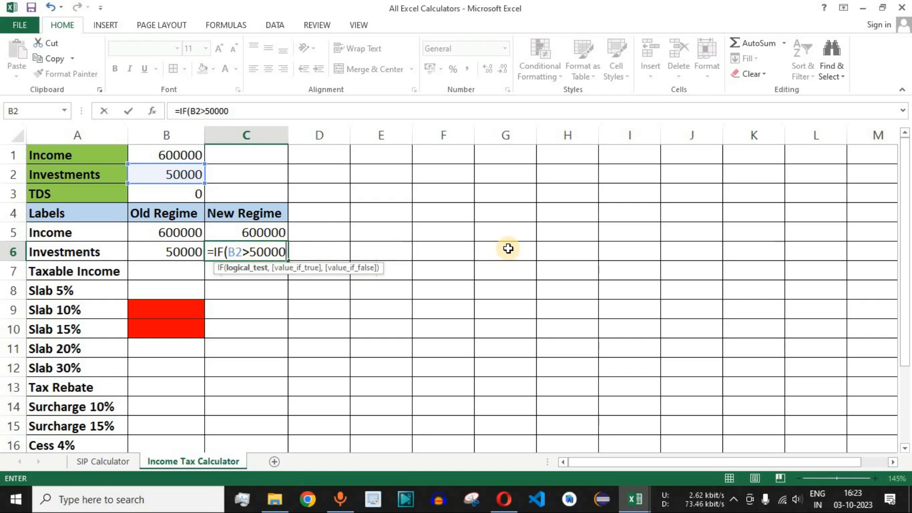
- Complete the New Regime Investments formula in C6 as =IF(B2>50000,50000,B2), capping the deduction at 50000
type(",50000")
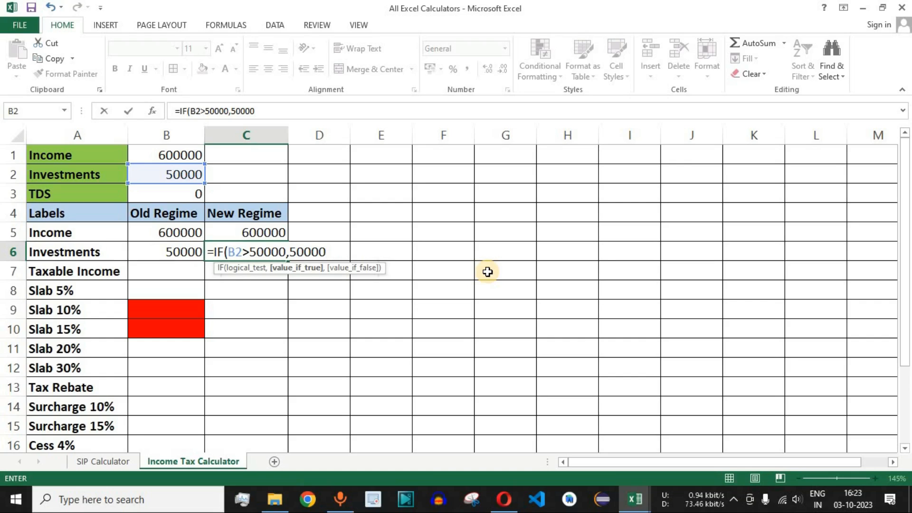
type(",")
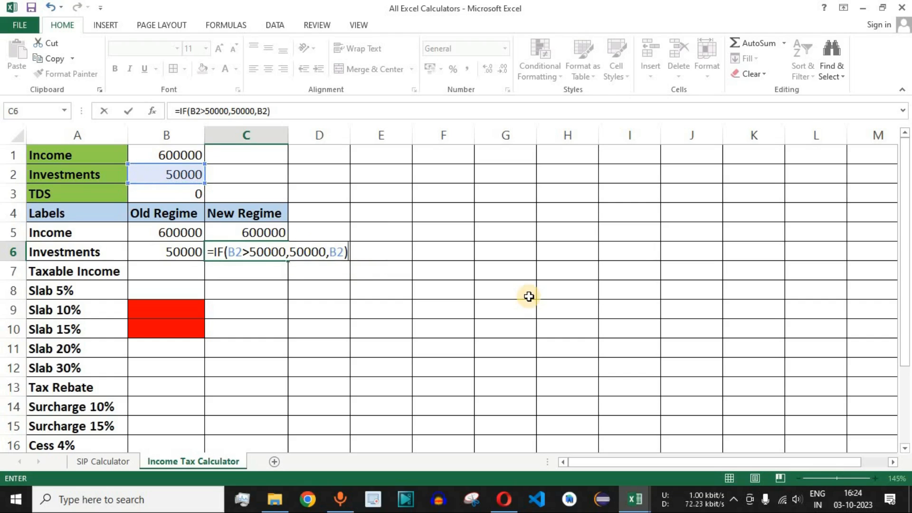
key("Return")
left_click(257, 251)
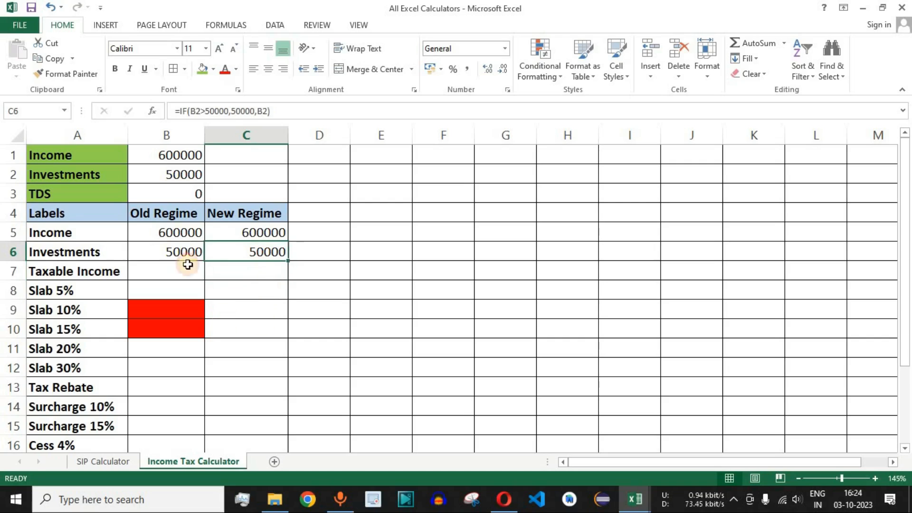
- Set the Investments input in B2 to 100000 and check the Investments cells B6 and C6 for both regimes
left_click(177, 174)
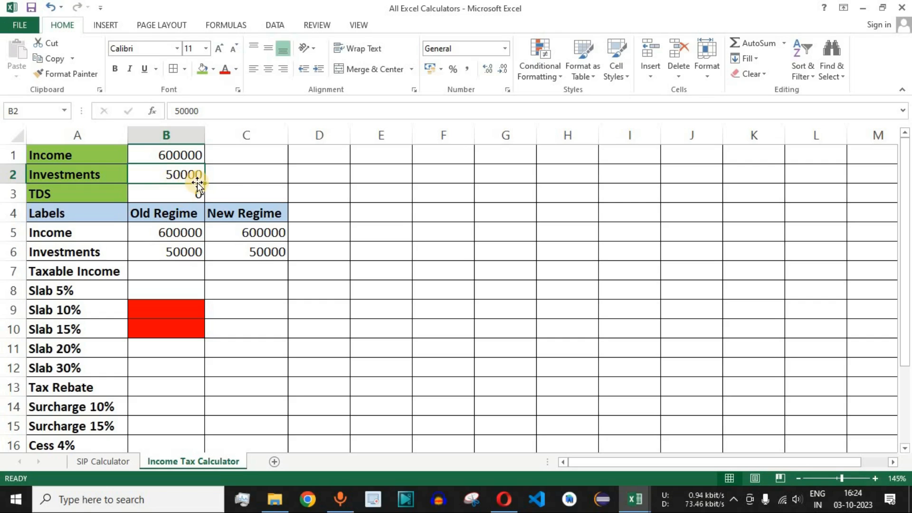
type("10000")
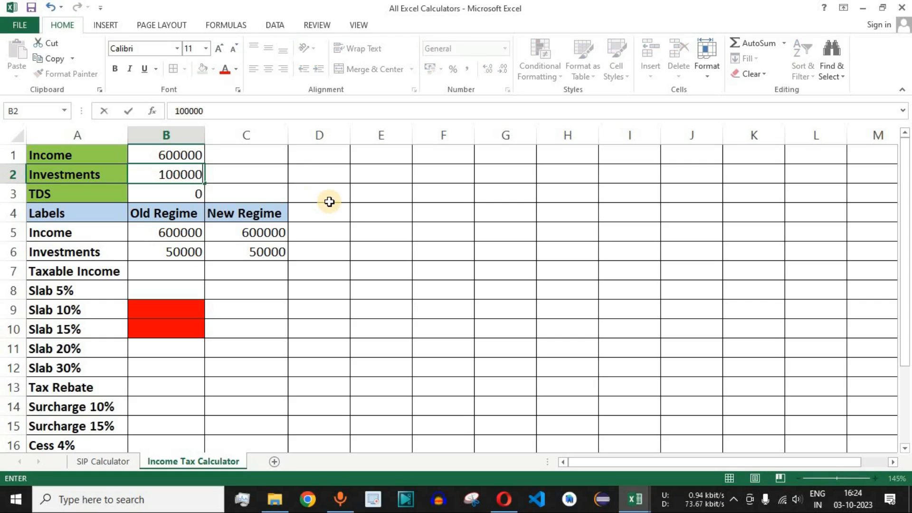
key("Return")
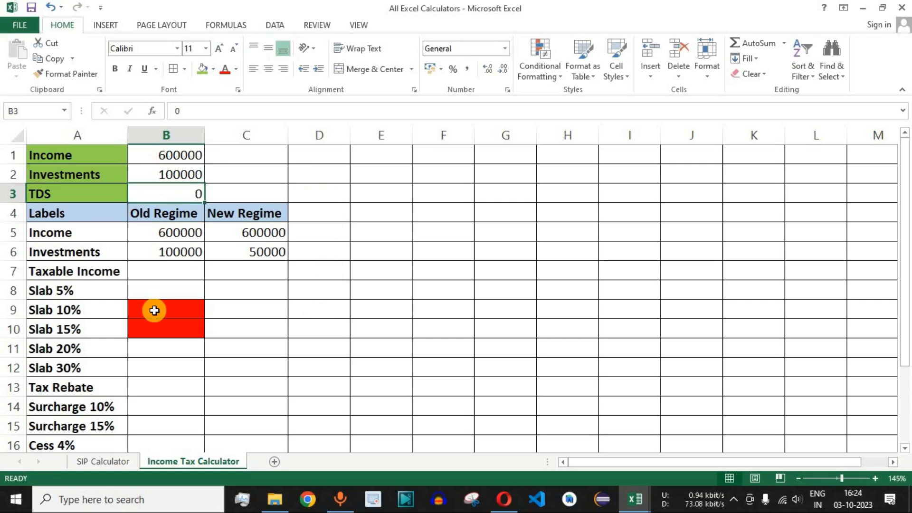
left_click(260, 257)
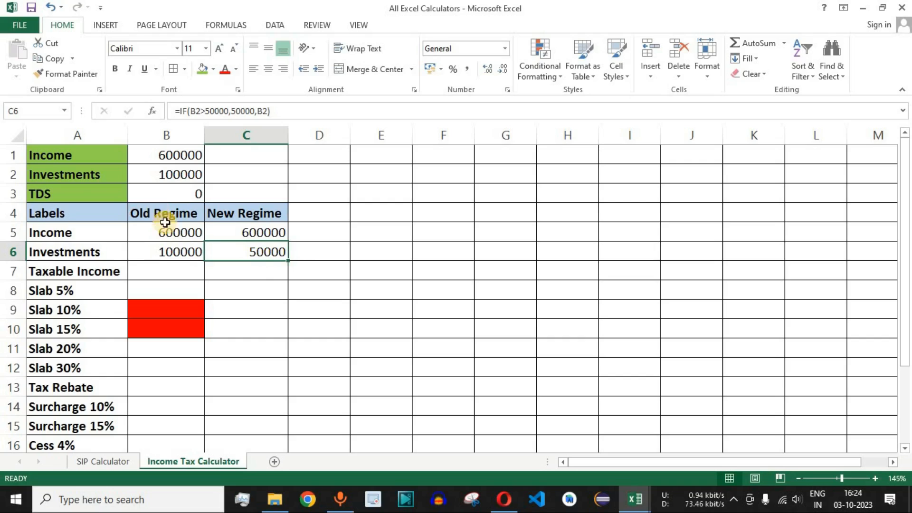
left_click(166, 254)
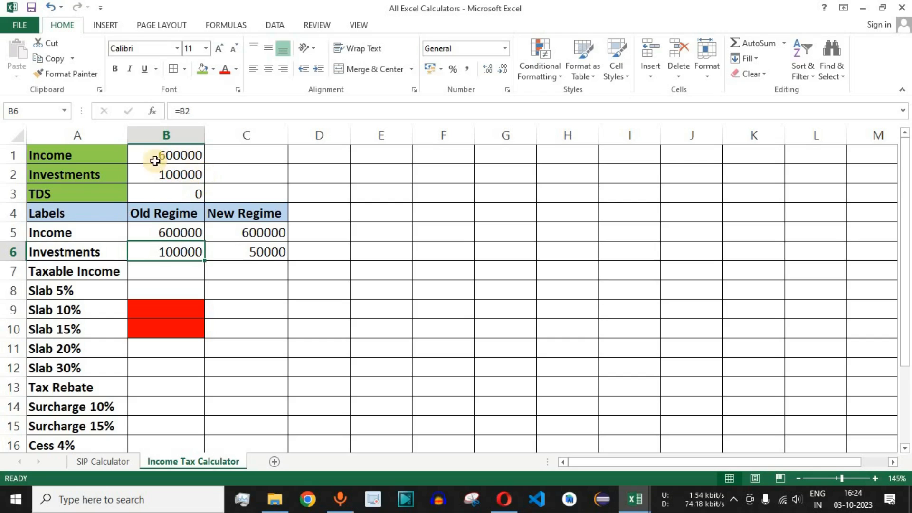
left_click_drag(182, 220, 167, 425)
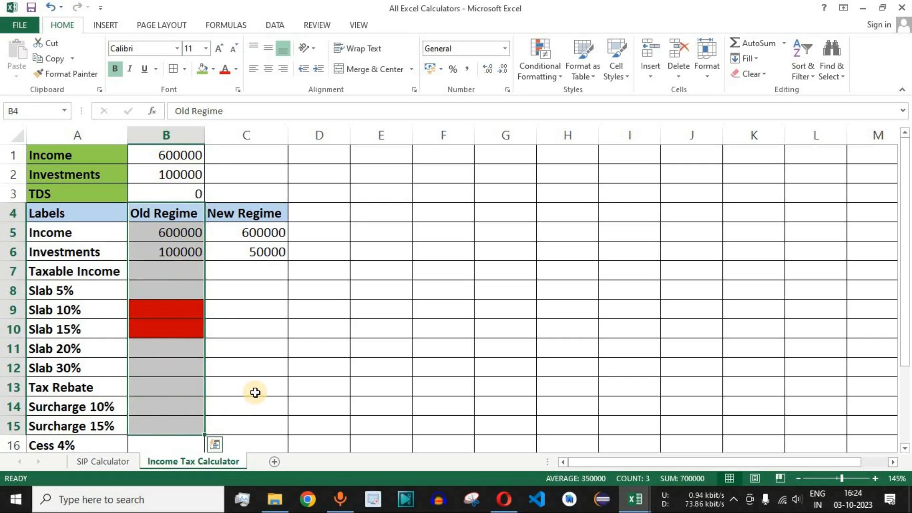
left_click(260, 252)
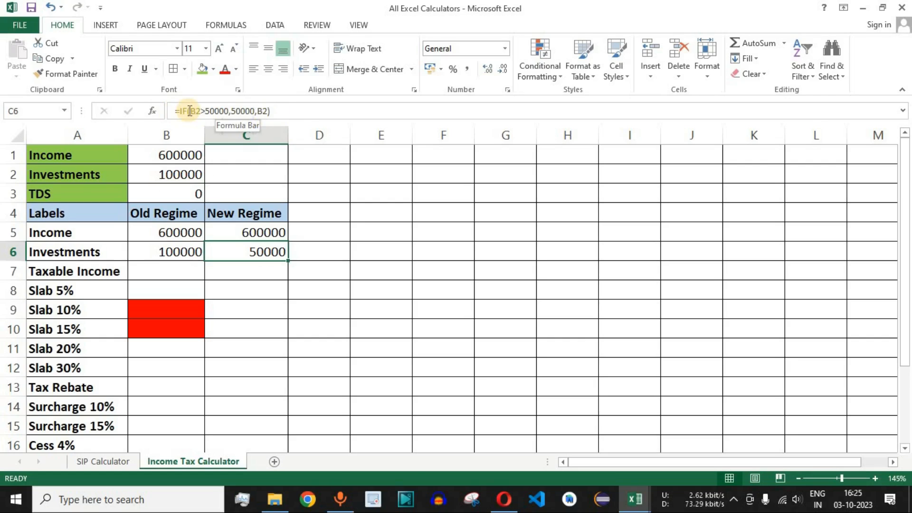
- Calculate the Old Regime Taxable Income in B7 as income minus investments with =B5-B6, and review the cells it uses
left_click(161, 274)
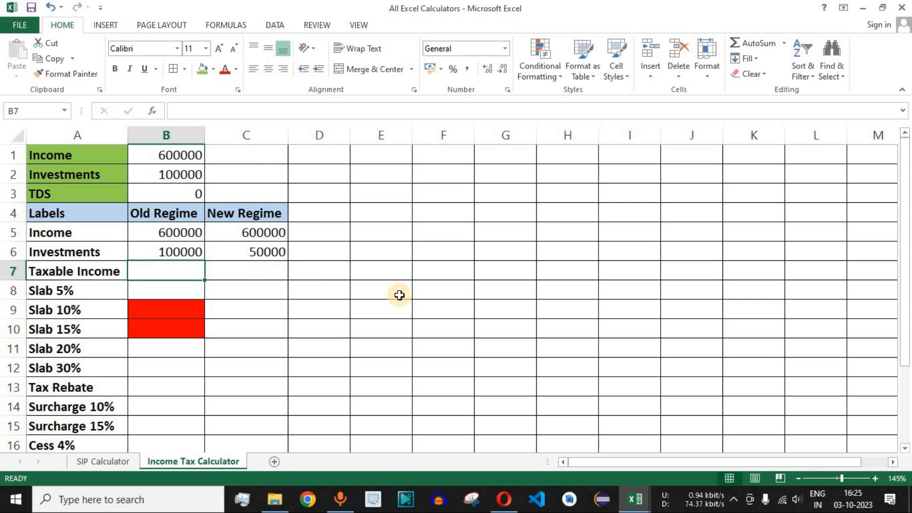
left_click(183, 234)
left_click_drag(166, 231, 231, 231)
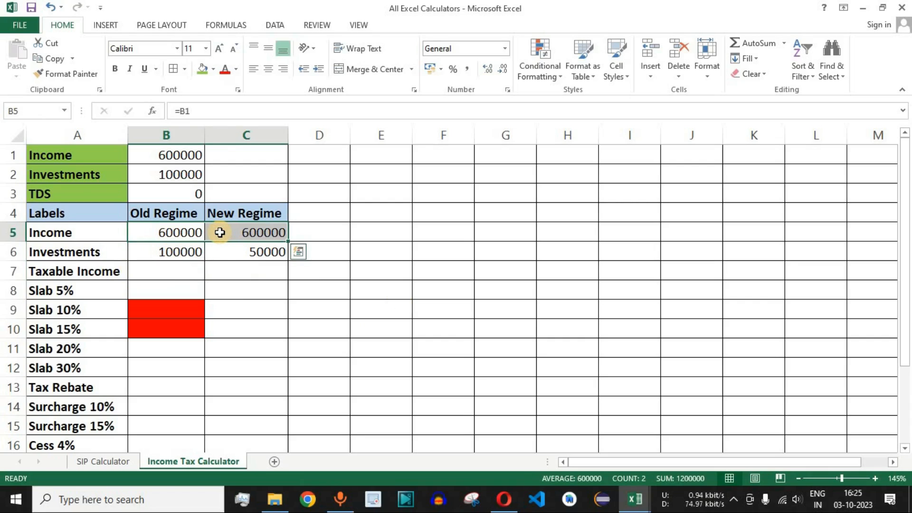
left_click_drag(172, 253, 240, 257)
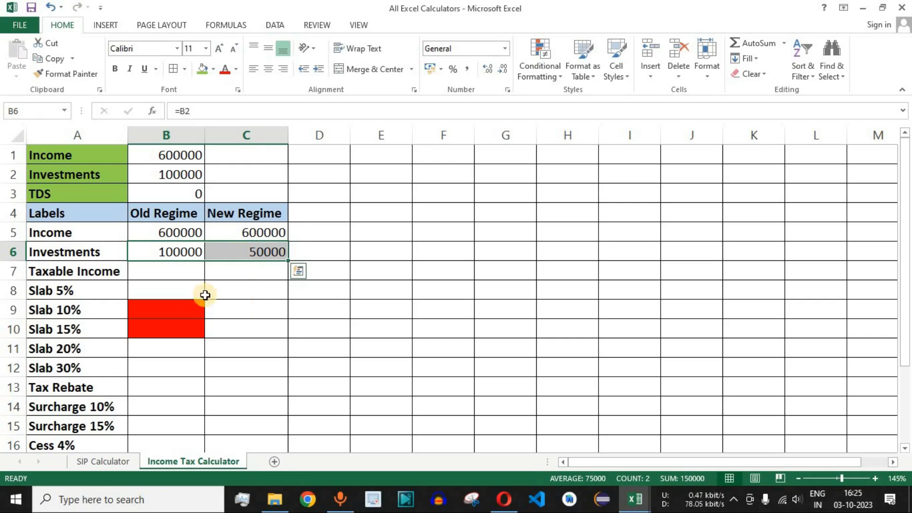
left_click(191, 271)
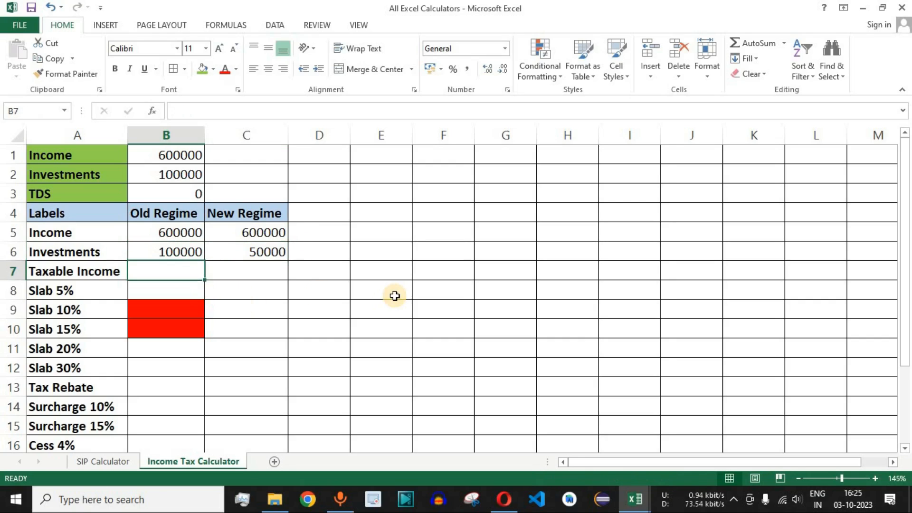
type("=")
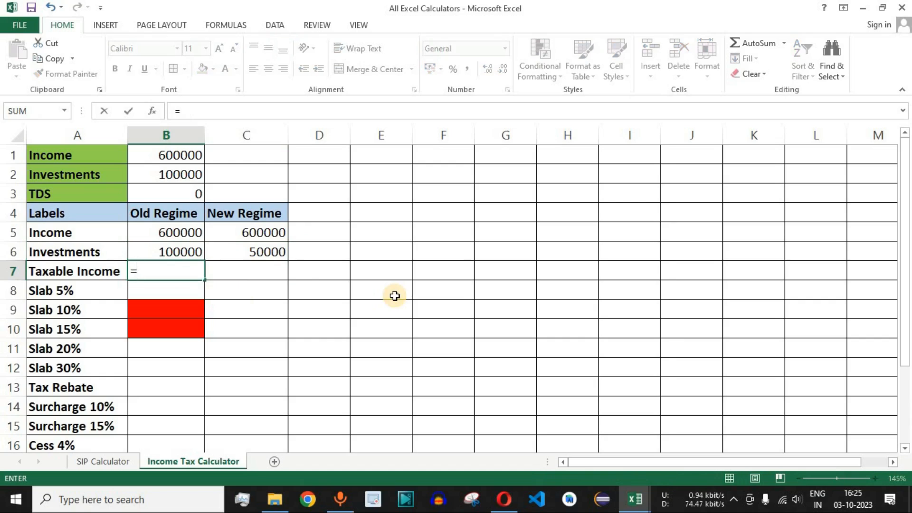
left_click(176, 233)
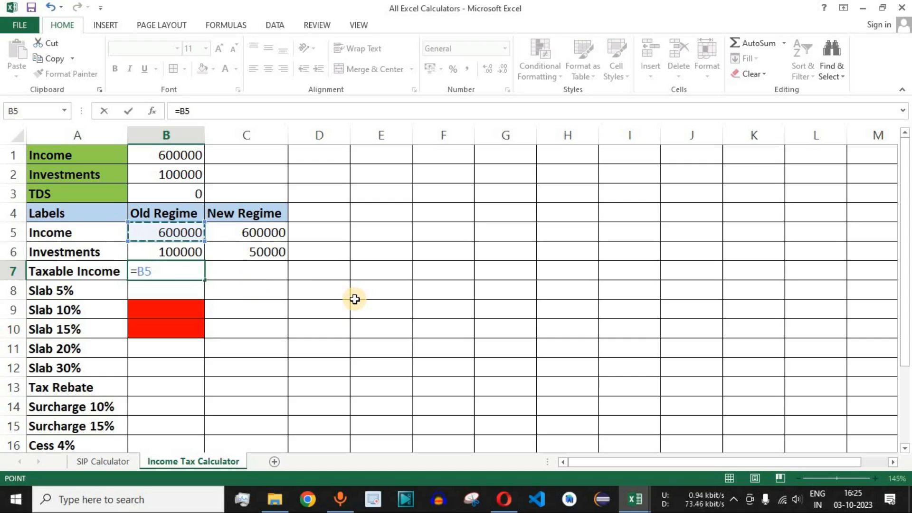
type("-")
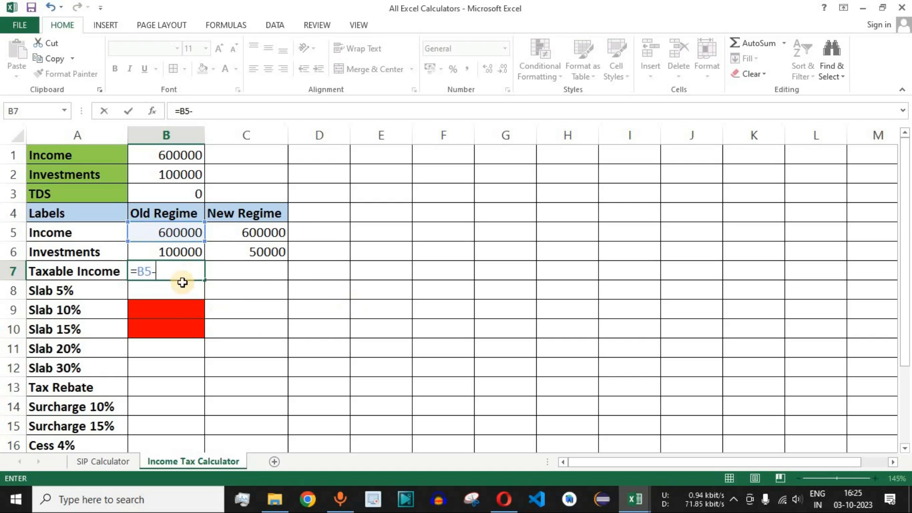
left_click(181, 252)
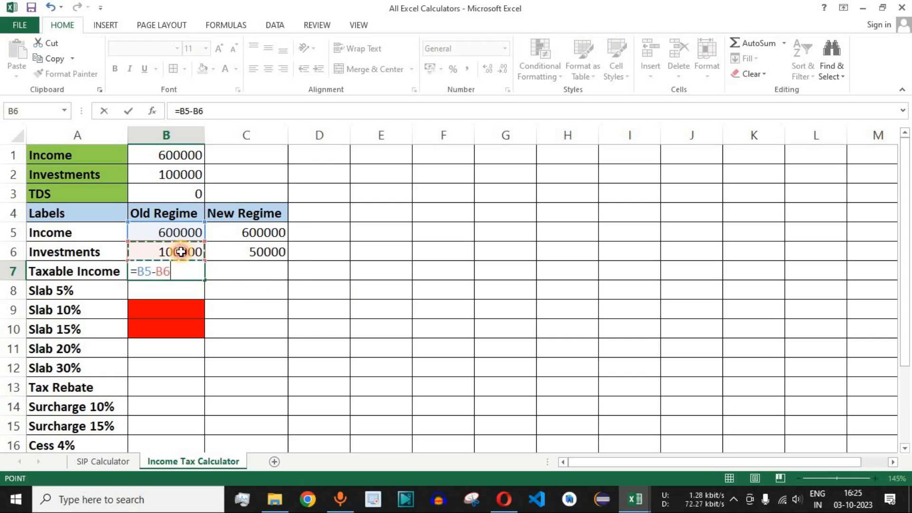
key("Return")
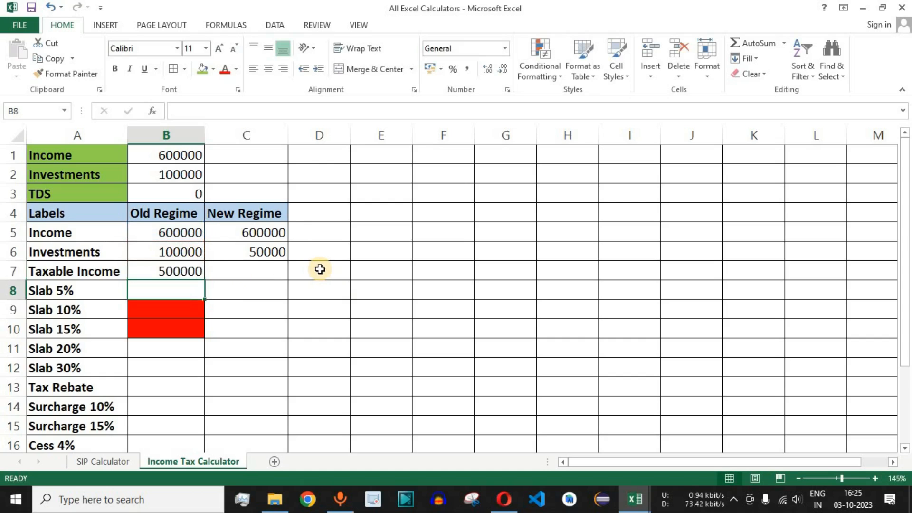
left_click(180, 234)
left_click(182, 253)
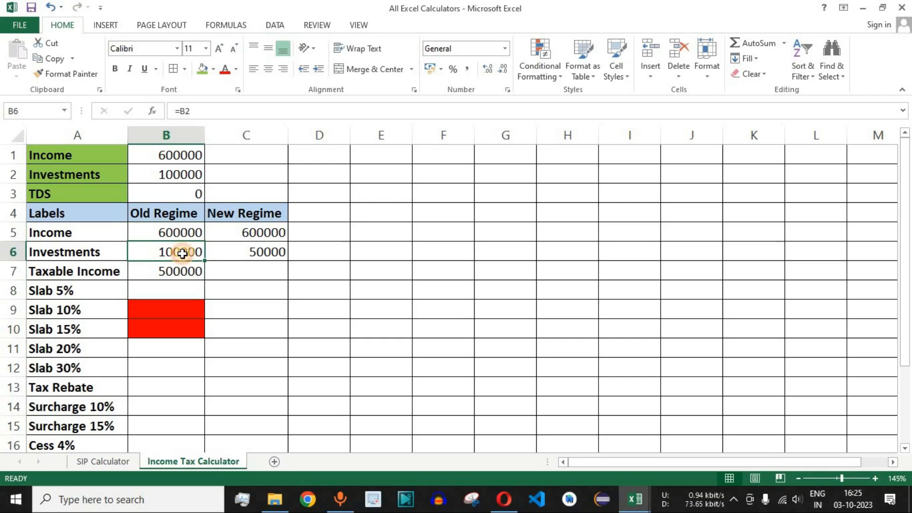
left_click(179, 269)
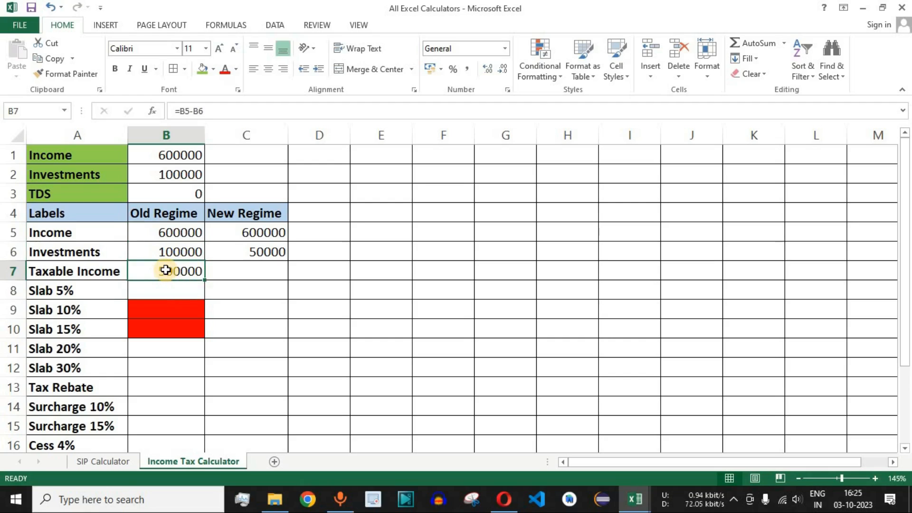
left_click_drag(182, 235, 184, 250)
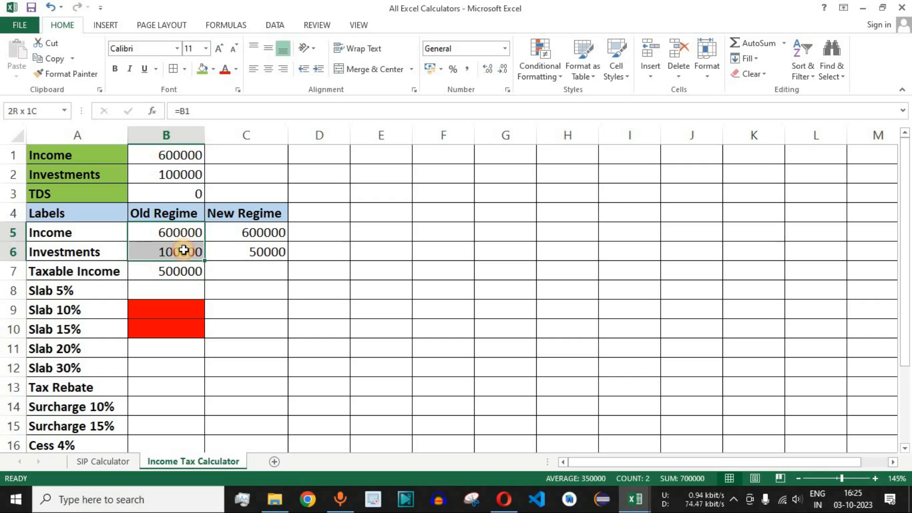
left_click(181, 271)
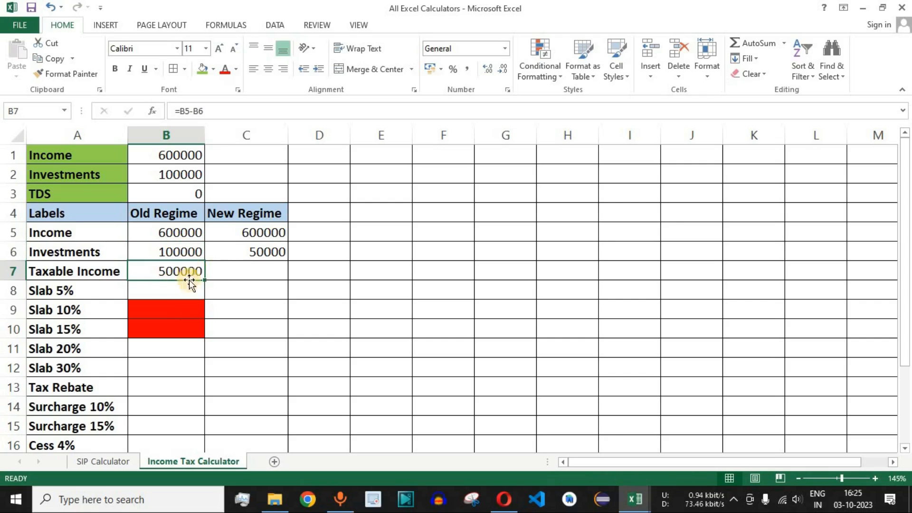
- Fill the Taxable Income formula from B7 across to the New Regime cell C7 and check its references
left_click(261, 270)
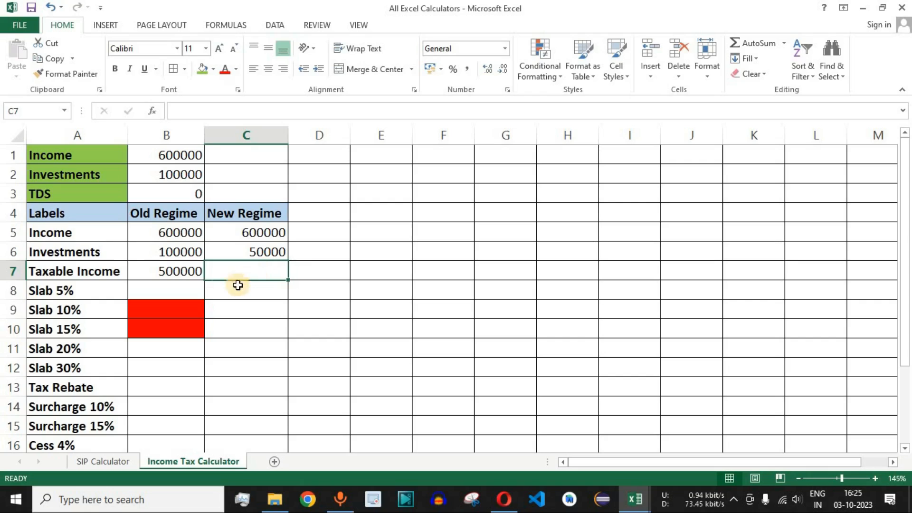
left_click(180, 270)
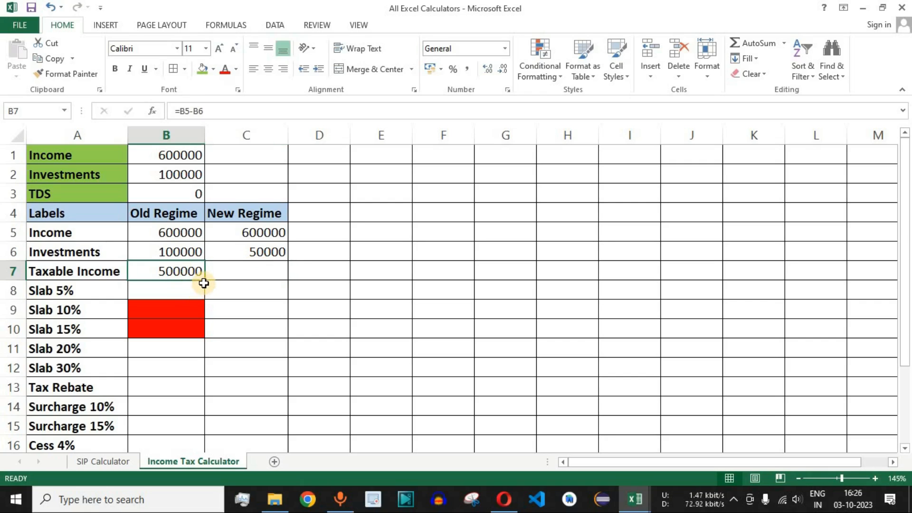
left_click_drag(204, 279, 205, 279)
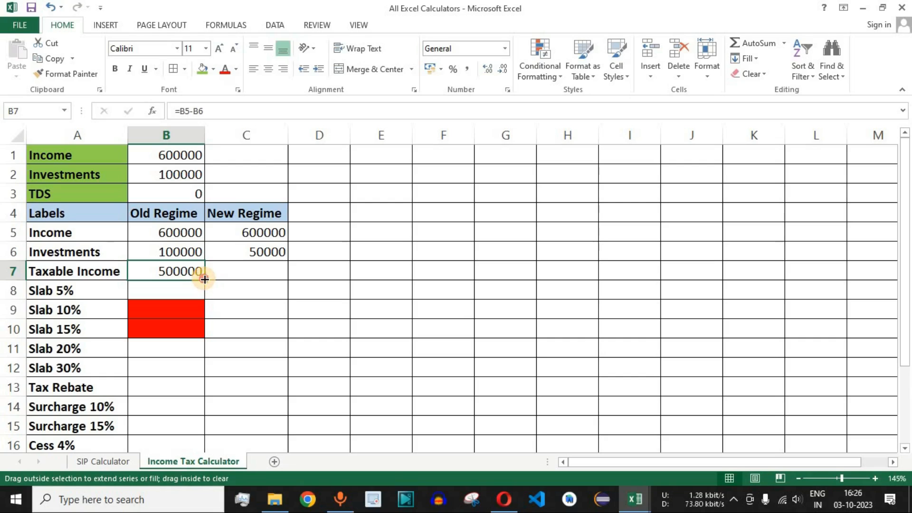
left_click_drag(205, 279, 288, 276)
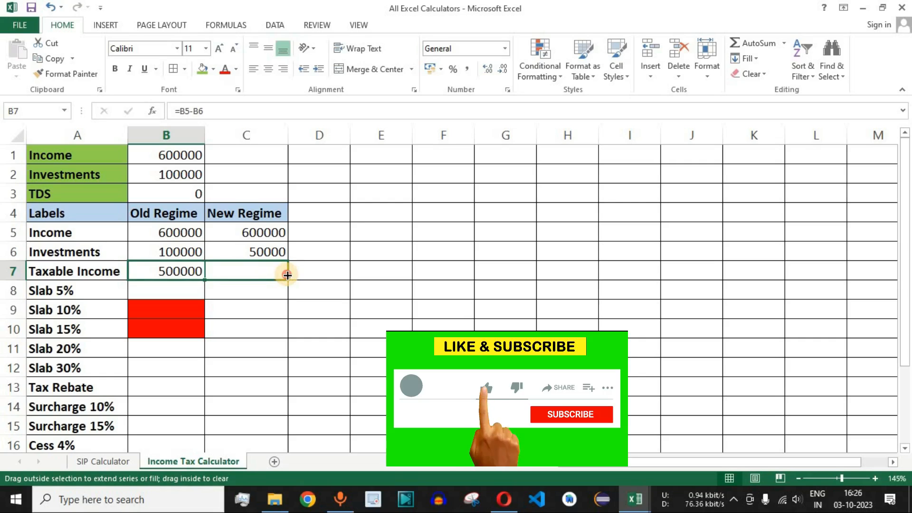
left_click_drag(287, 276, 286, 276)
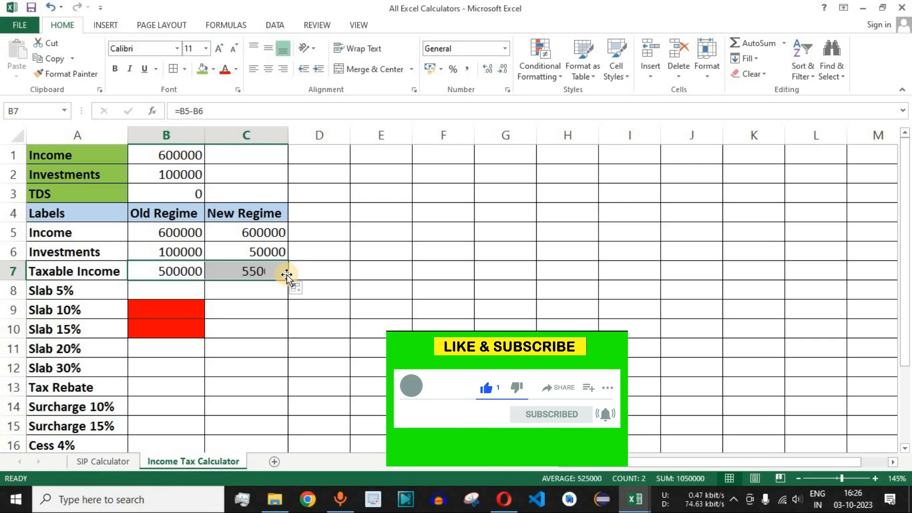
left_click(255, 271)
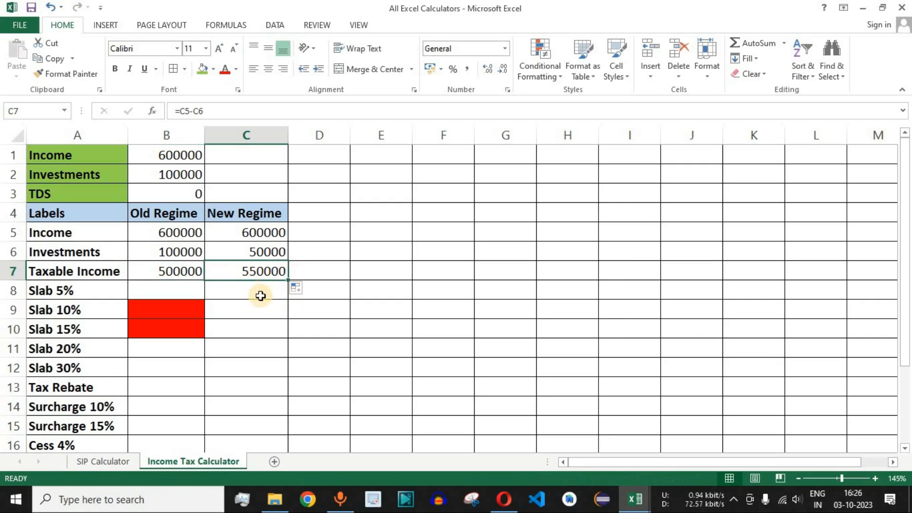
left_click(219, 110)
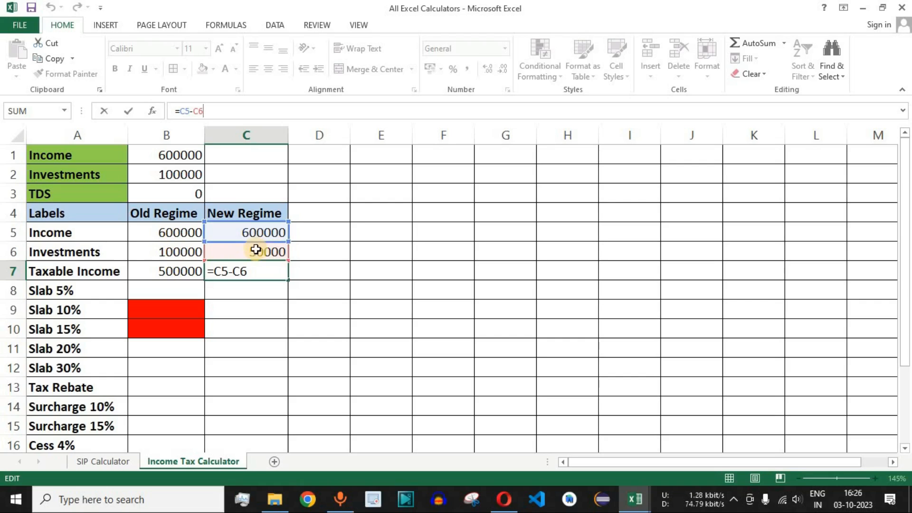
key("Return")
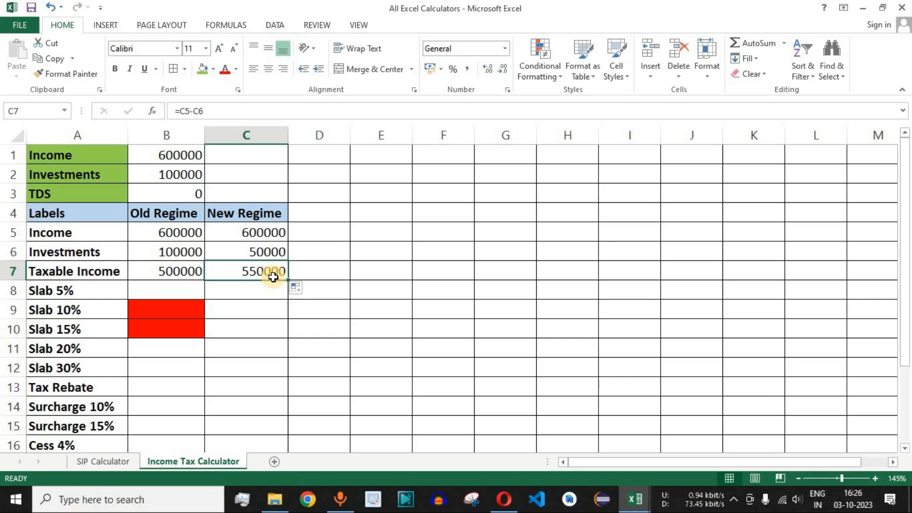
left_click(71, 291)
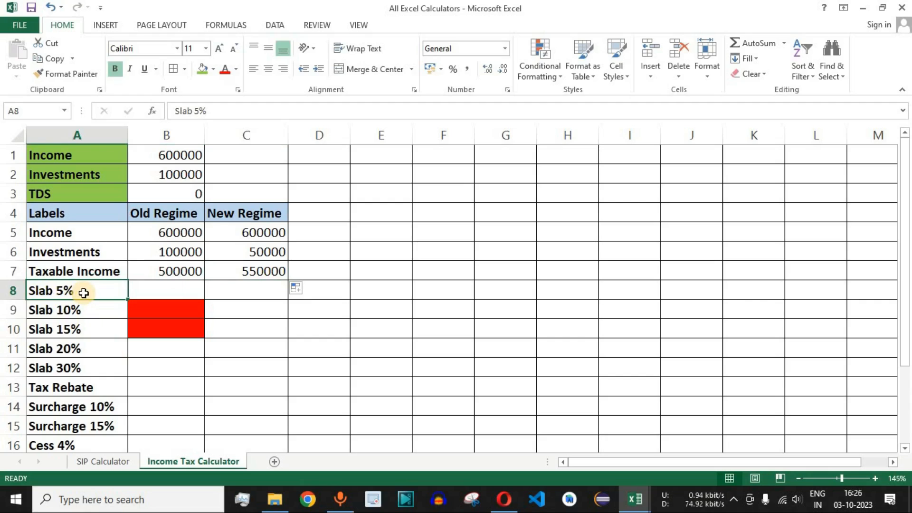
left_click(170, 291)
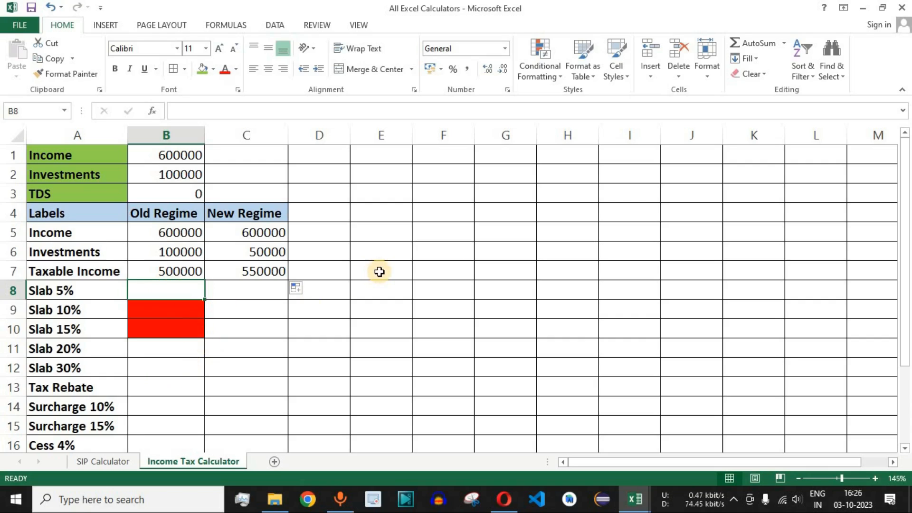
left_click(319, 213)
left_click_drag(353, 214, 438, 449)
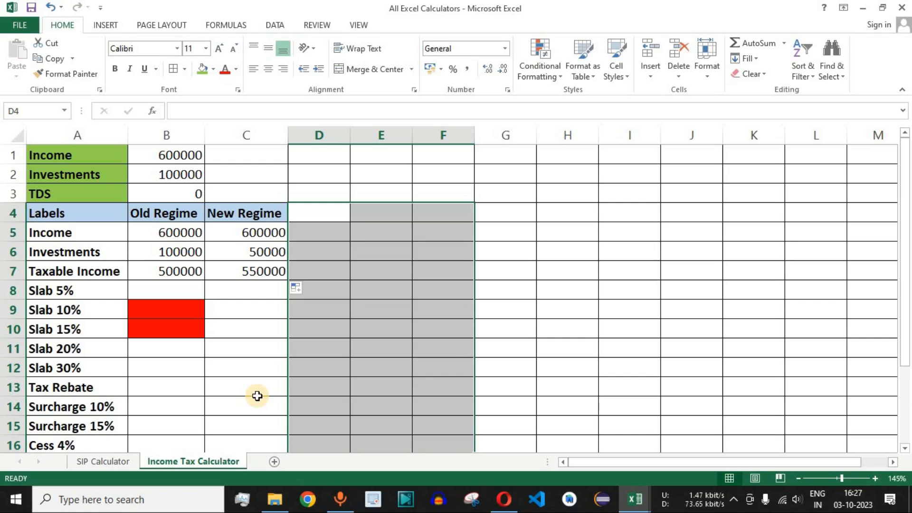
left_click(332, 212)
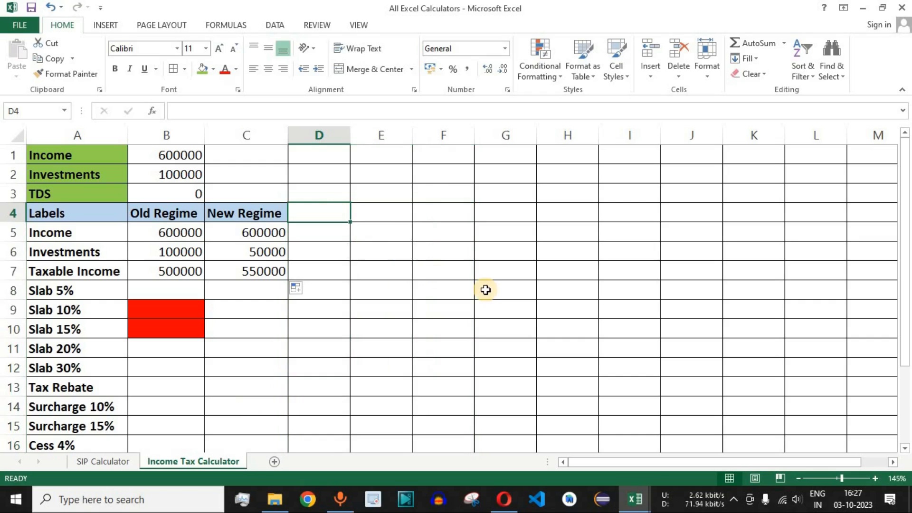
- Enter the heading "old true" in D4 and check the old regime's 5% slab in the rate table on the web page
type("old t")
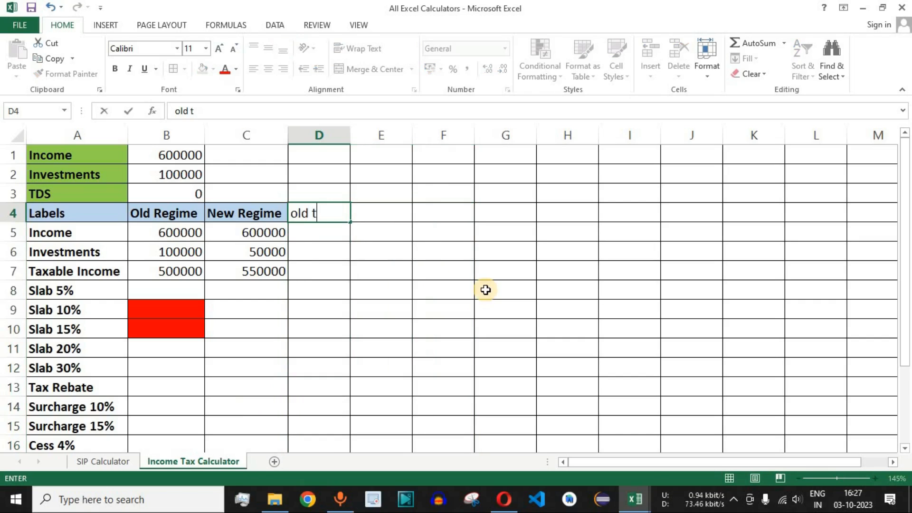
key("Return")
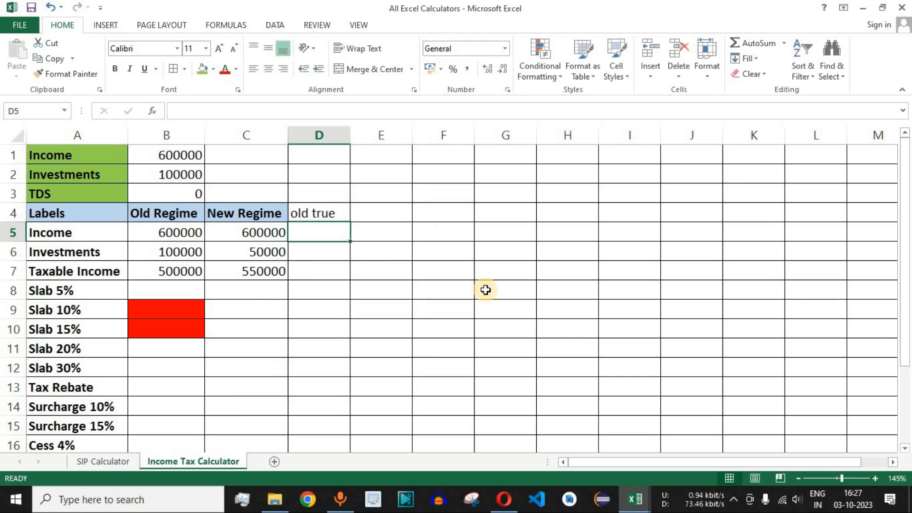
left_click(112, 291)
left_click(13, 290)
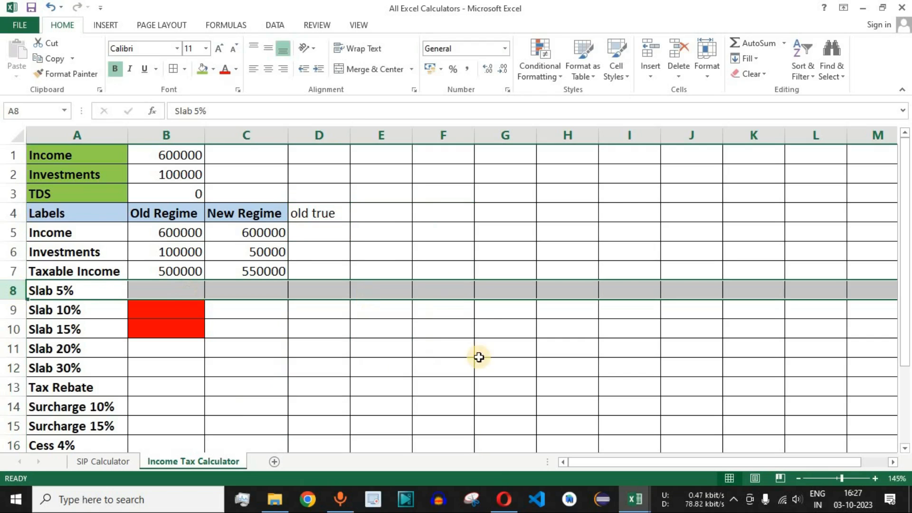
left_click(504, 499)
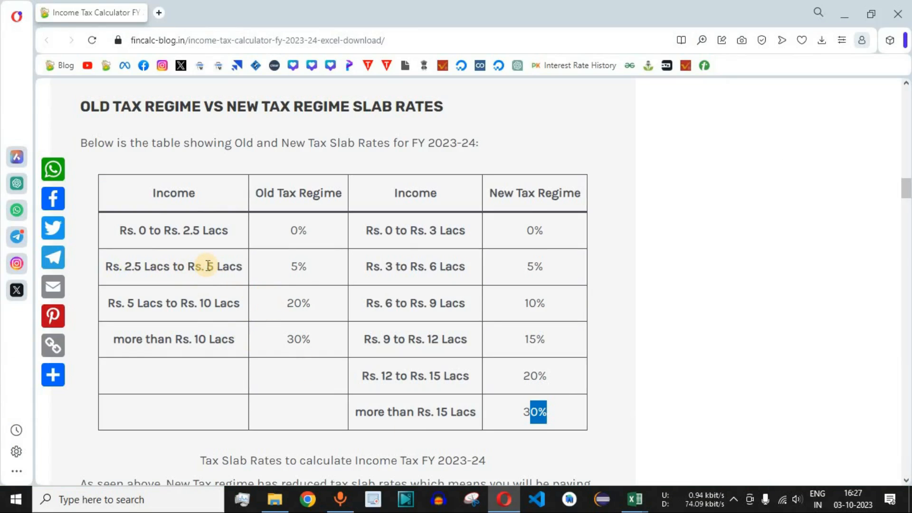
left_click_drag(309, 266, 291, 271)
key("alt+Tab")
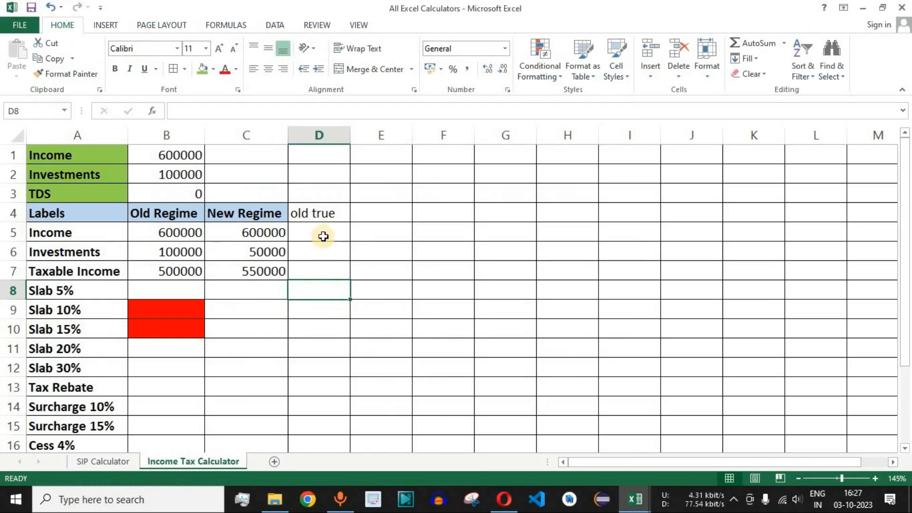
left_click_drag(324, 213, 320, 287)
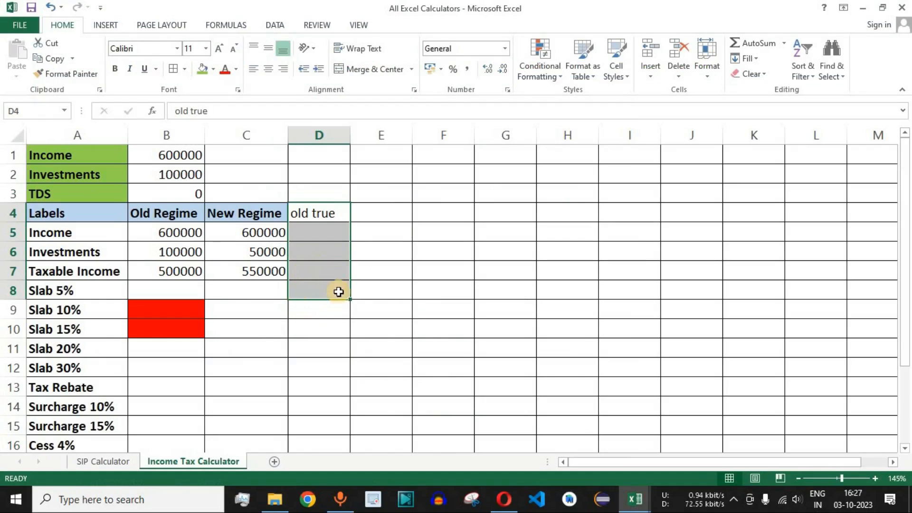
- Add the headings "new true" in E4 and "False" in F4, and mark the cells below F4 that they cover
left_click(390, 213)
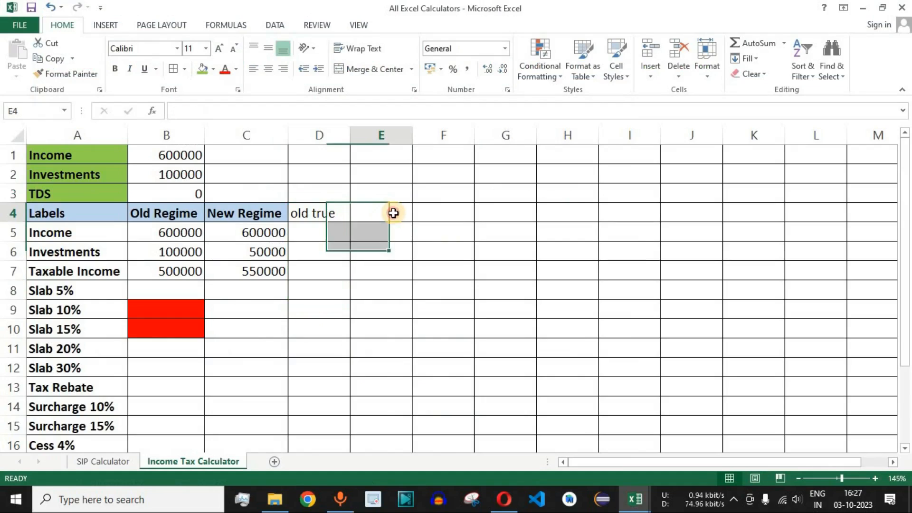
type("new true")
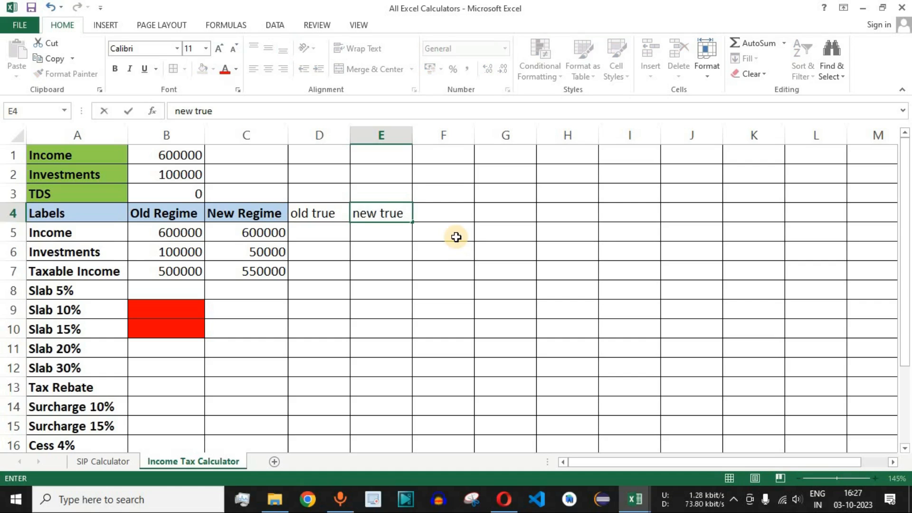
key("Return")
key("Up")
key("Right")
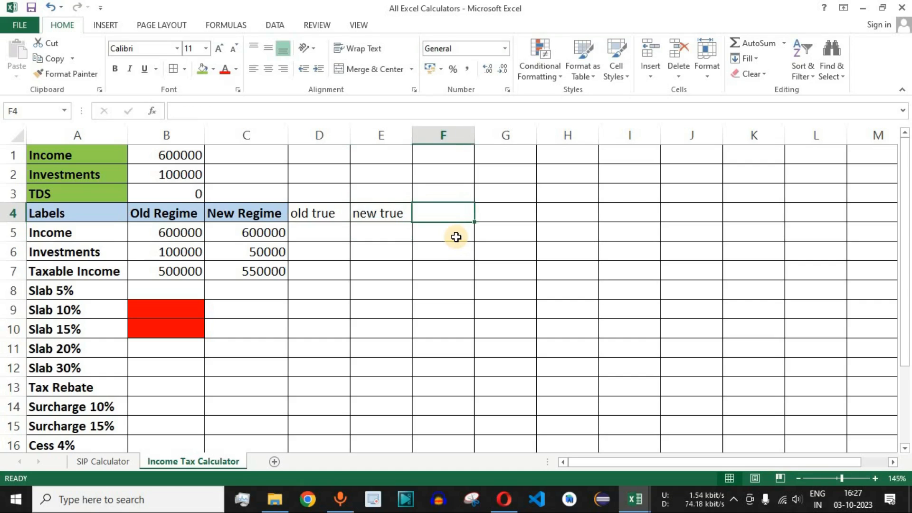
type("F")
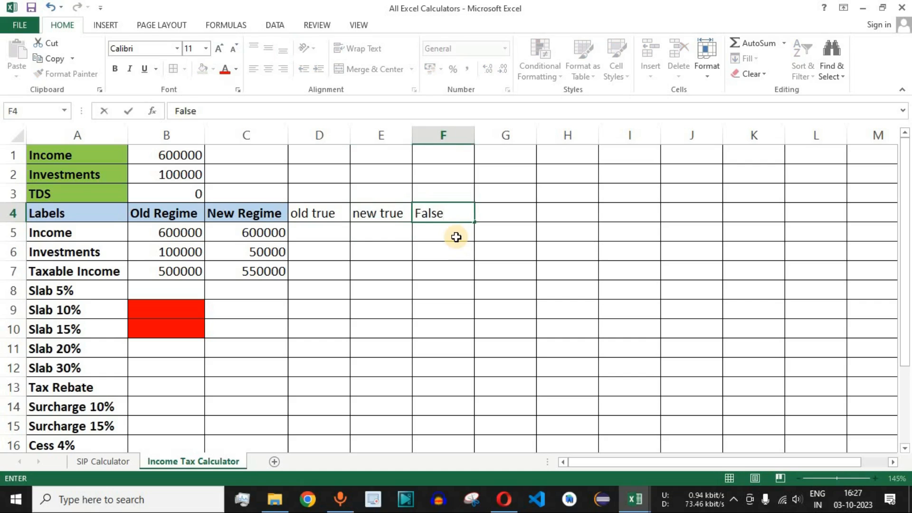
type("alse")
key("Return")
left_click_drag(444, 236, 450, 441)
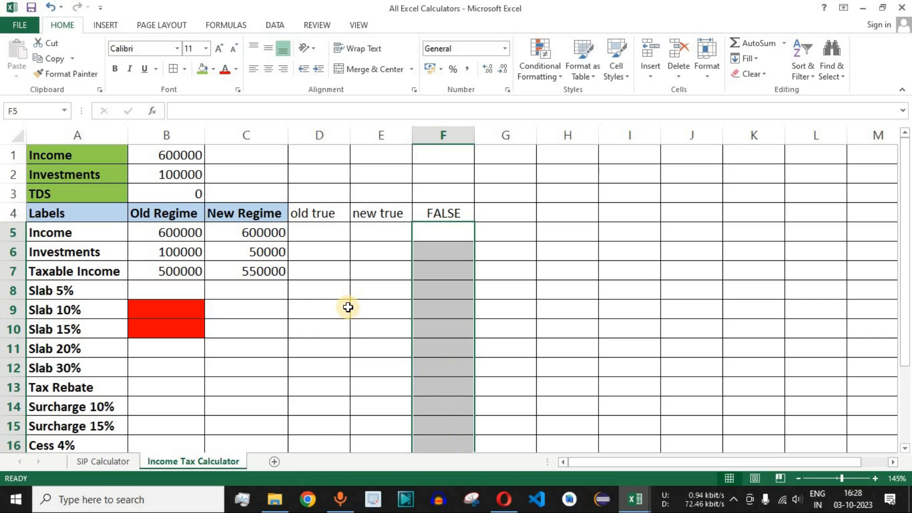
- Examine the Slab 5% row and the matching Old Tax Regime income range in the browser's slab rates table
left_click(88, 294)
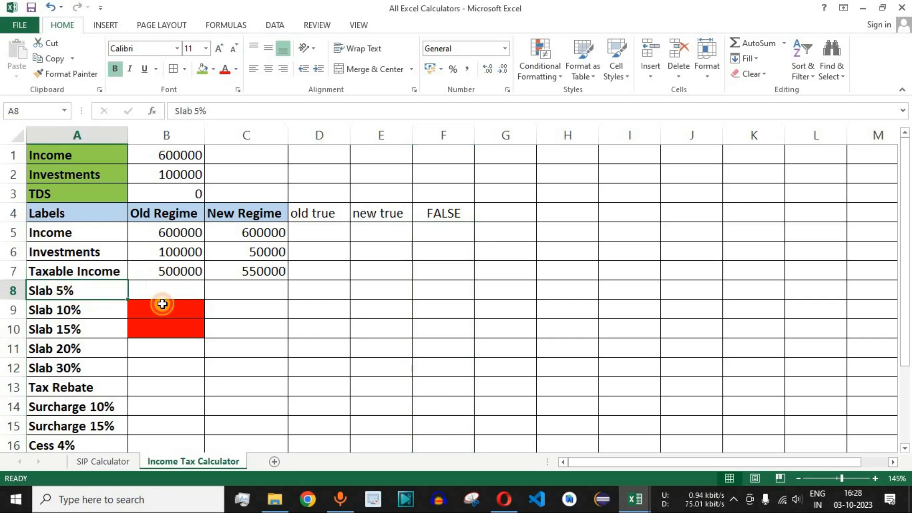
mouse_move(312, 291)
left_mouse_down()
mouse_move(425, 297)
mouse_move(442, 327)
mouse_move(438, 378)
mouse_move(378, 393)
mouse_move(317, 289)
left_mouse_up()
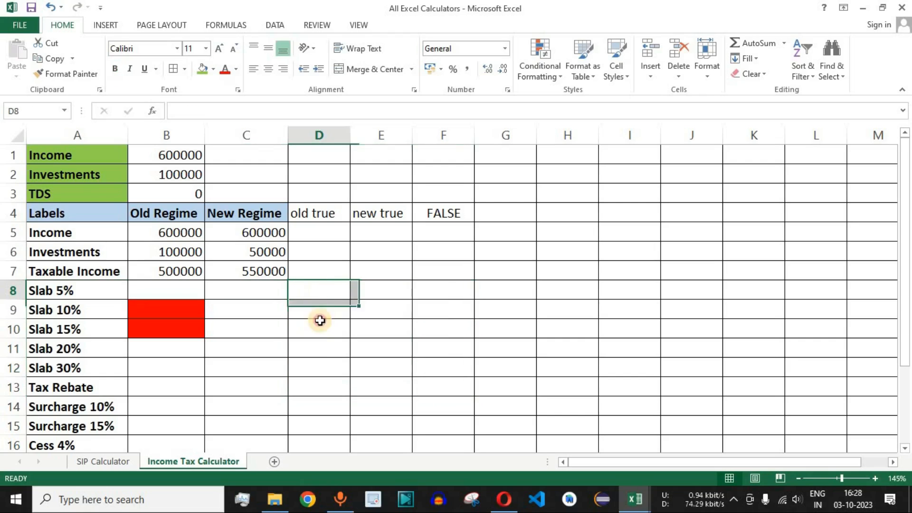
left_click(71, 290)
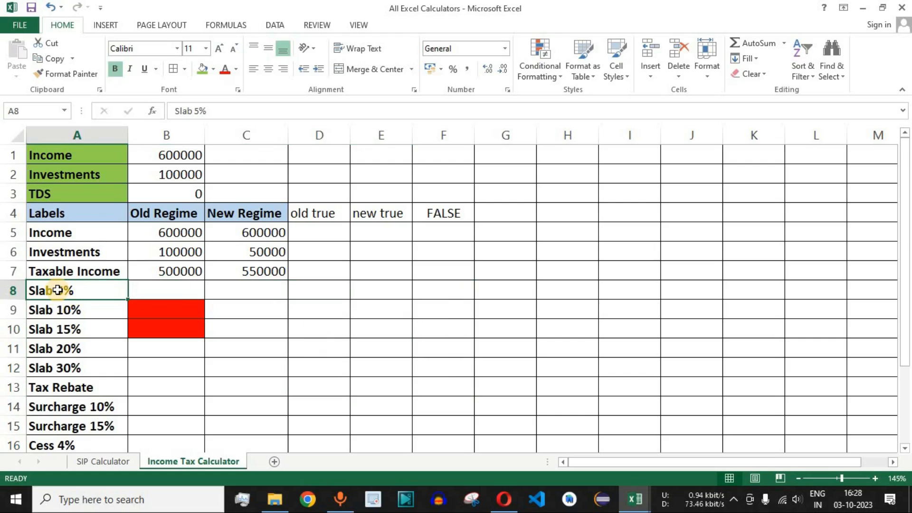
left_click(501, 503)
left_click_drag(122, 267, 241, 289)
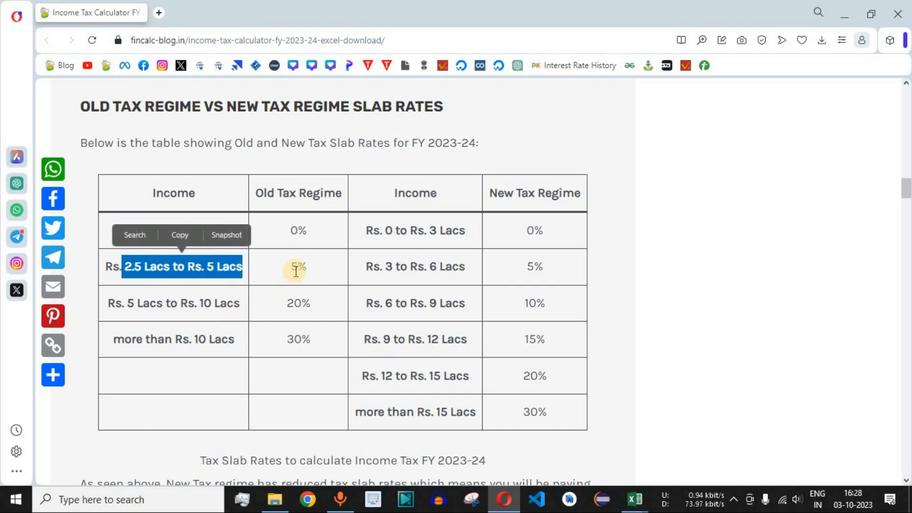
left_click(337, 319)
key("alt+Tab")
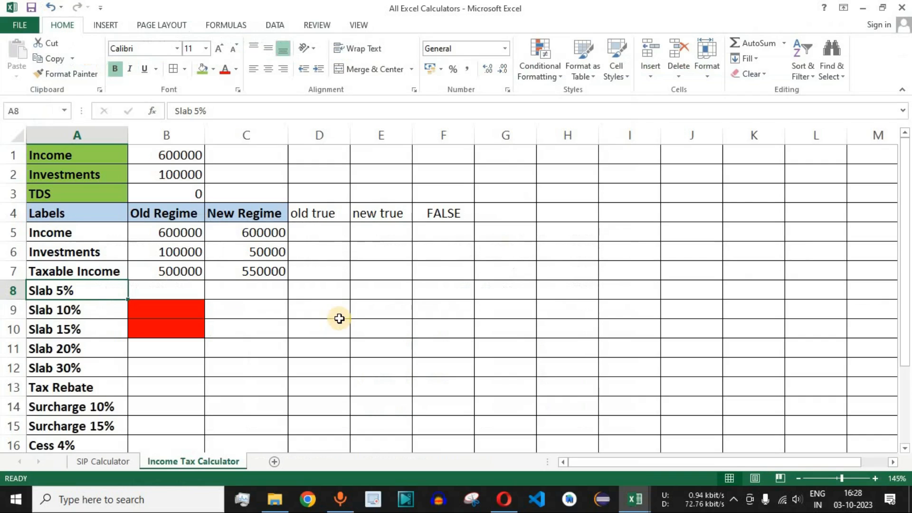
- Set the Investments input in B2 to 50000 and check the Old Regime Taxable Income in B7
left_click(172, 277)
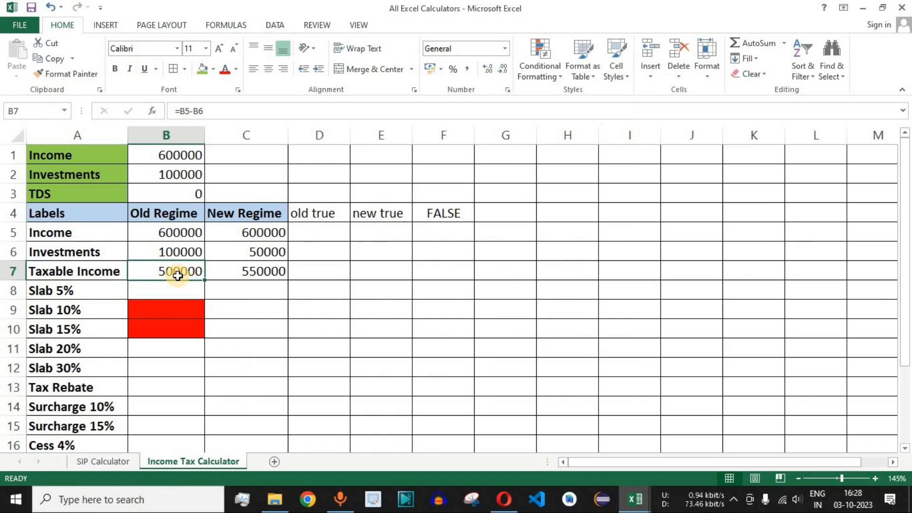
left_click(179, 175)
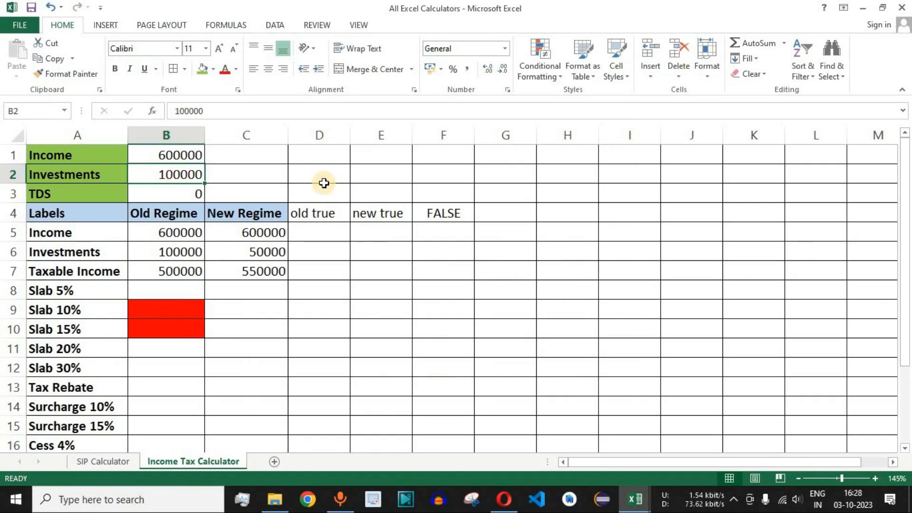
type("500")
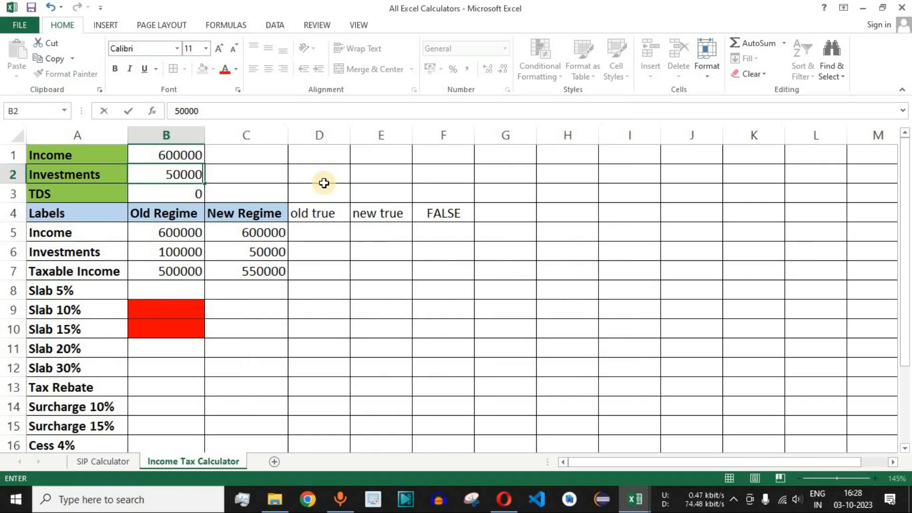
key("Return")
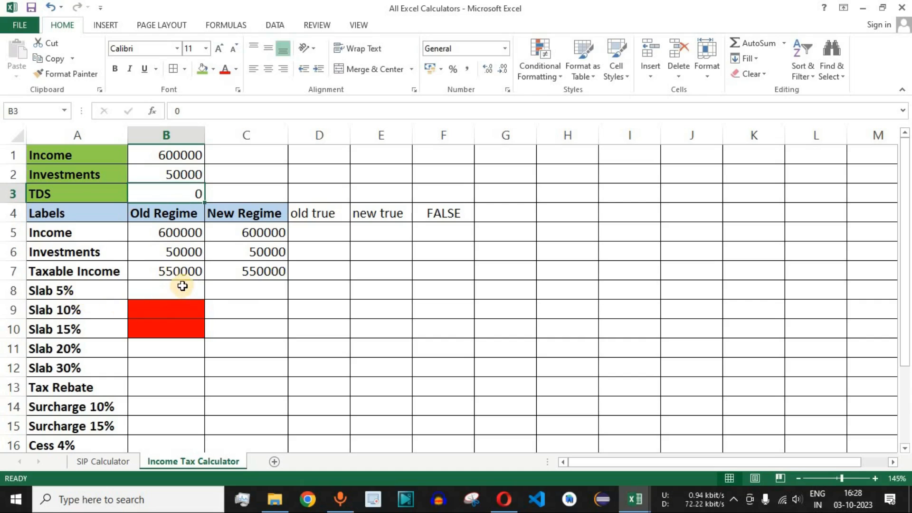
left_click(162, 269)
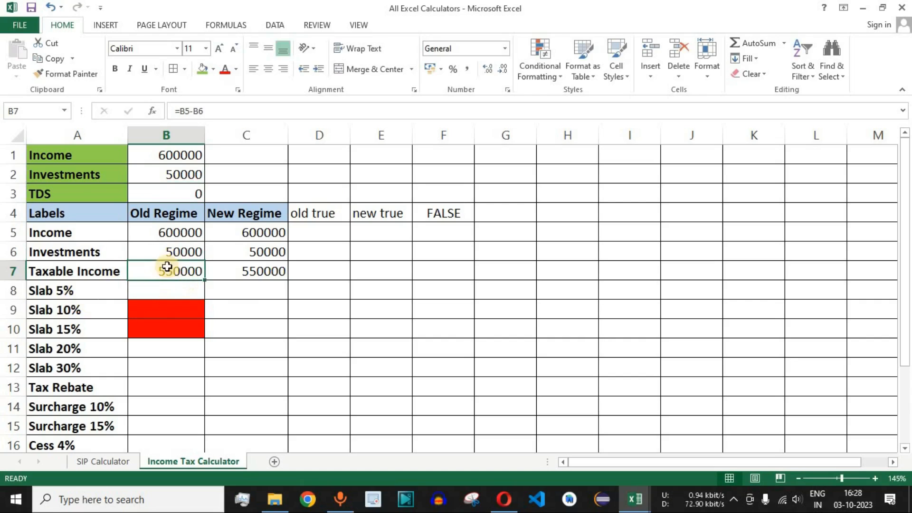
- Select the old true cell D8 for Slab 5% and compare the taxable income with the old regime's 5% range on the web page
left_click(321, 289)
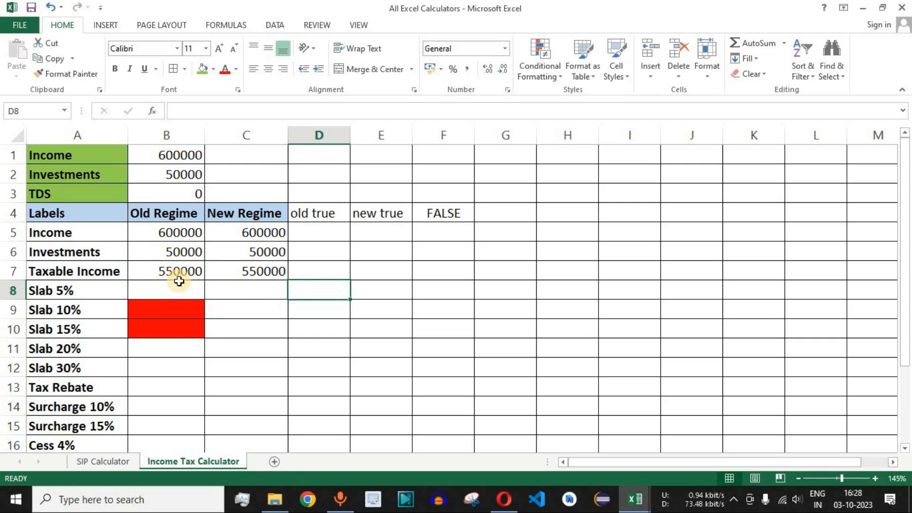
key("alt+Tab")
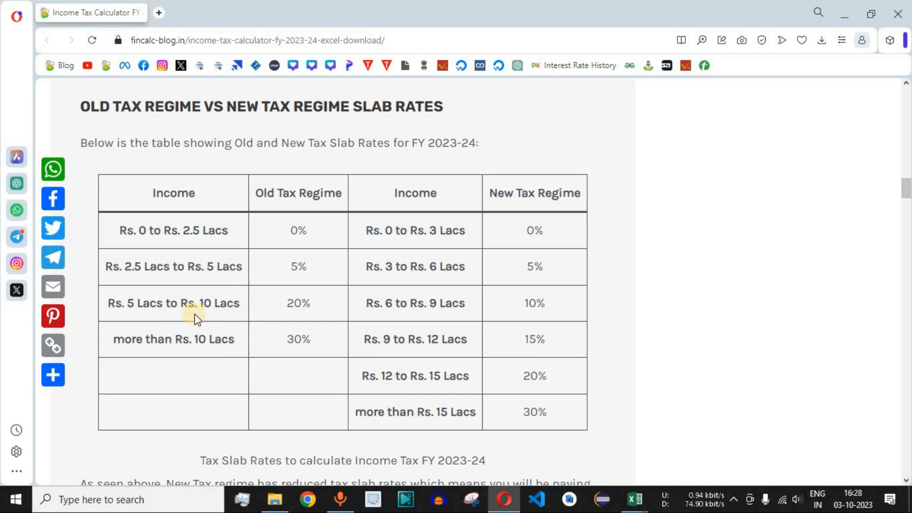
left_click_drag(131, 267, 238, 265)
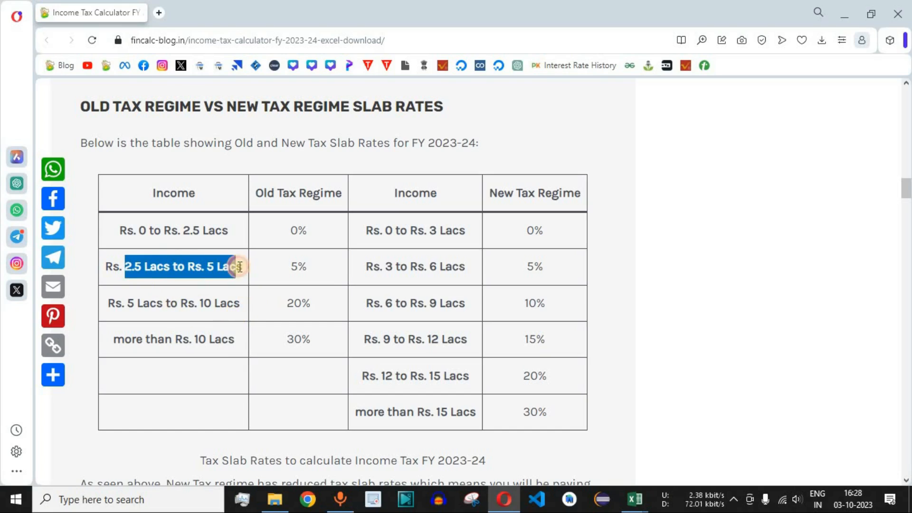
left_click(294, 270)
double_click(295, 267)
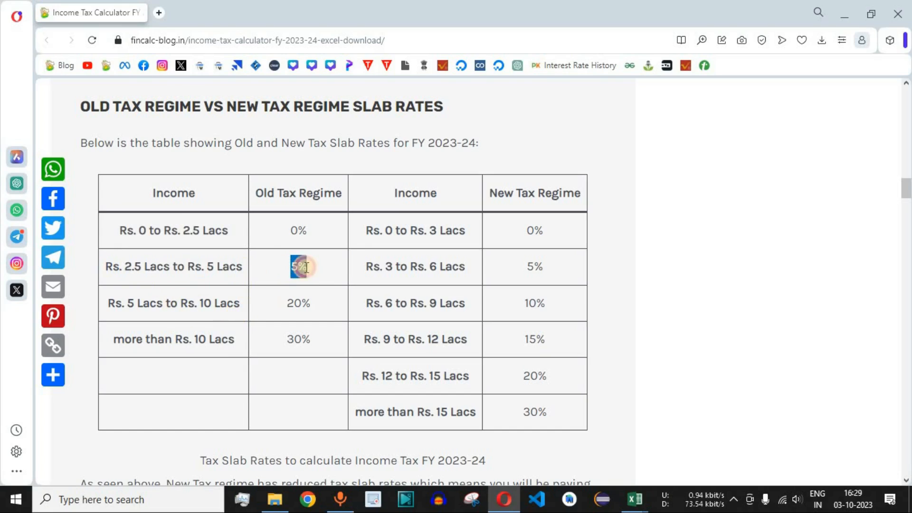
left_click(358, 344)
key("alt+Tab")
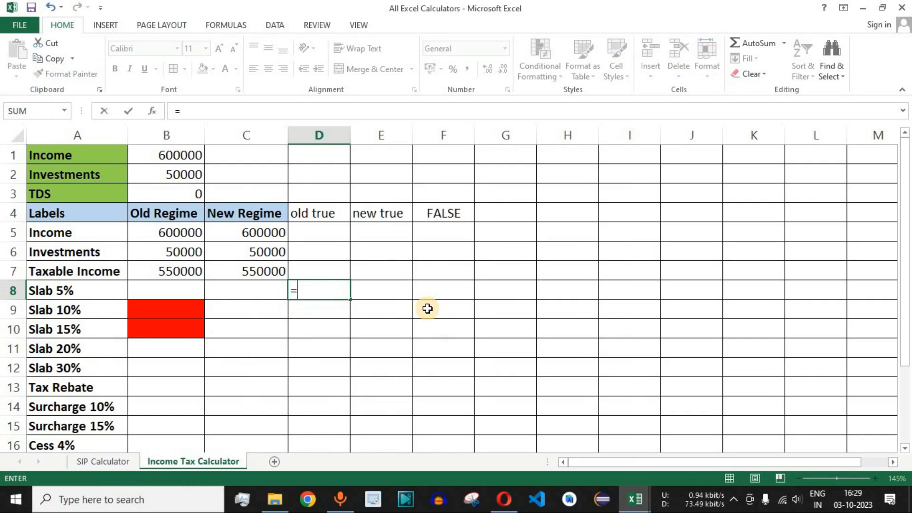
- Begin the old true formula in D8 with =IF(B7>500000, testing the Old Regime Taxable Income
type("if")
key("Tab")
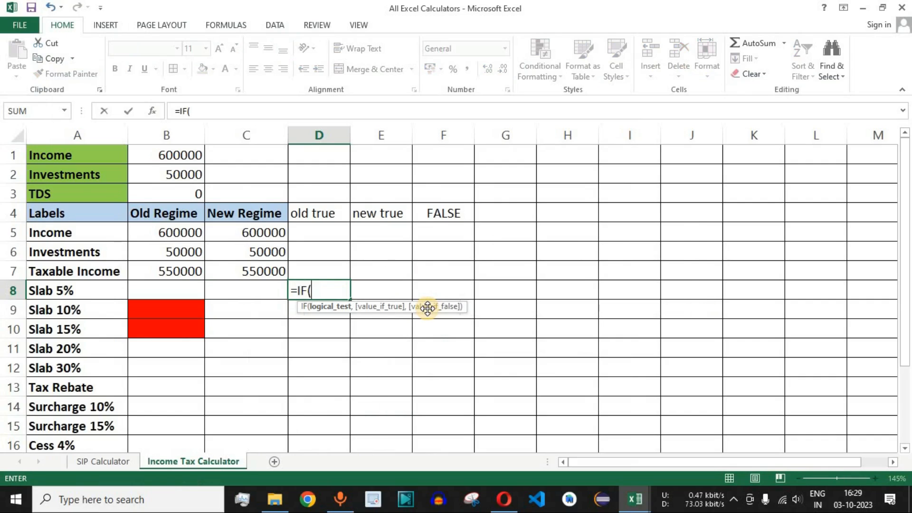
left_click(177, 271)
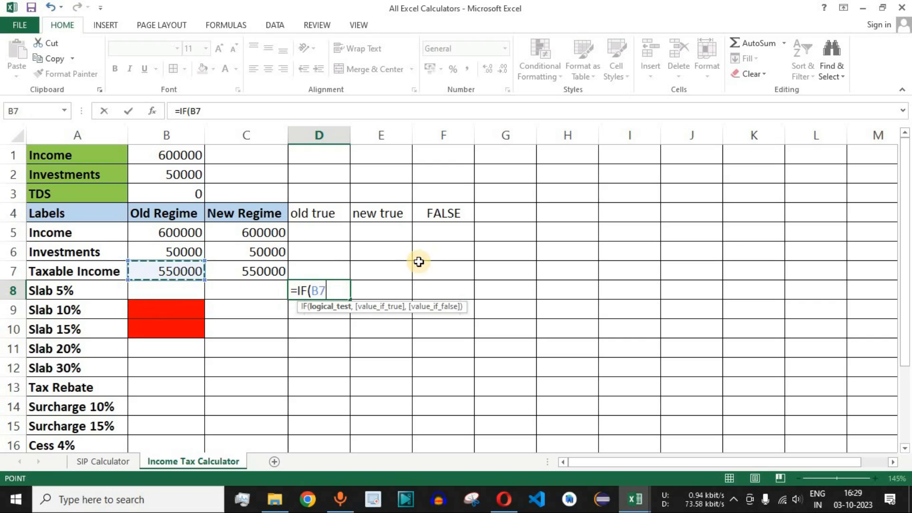
type(">")
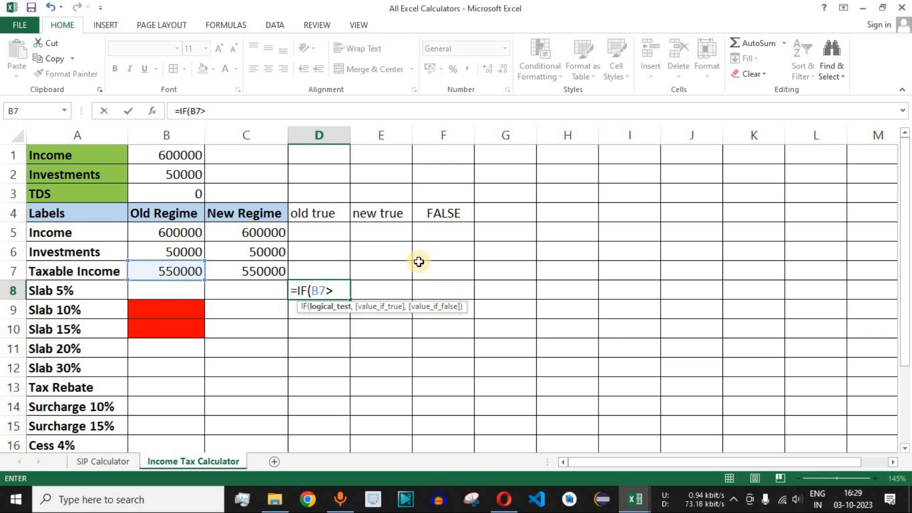
type("500000")
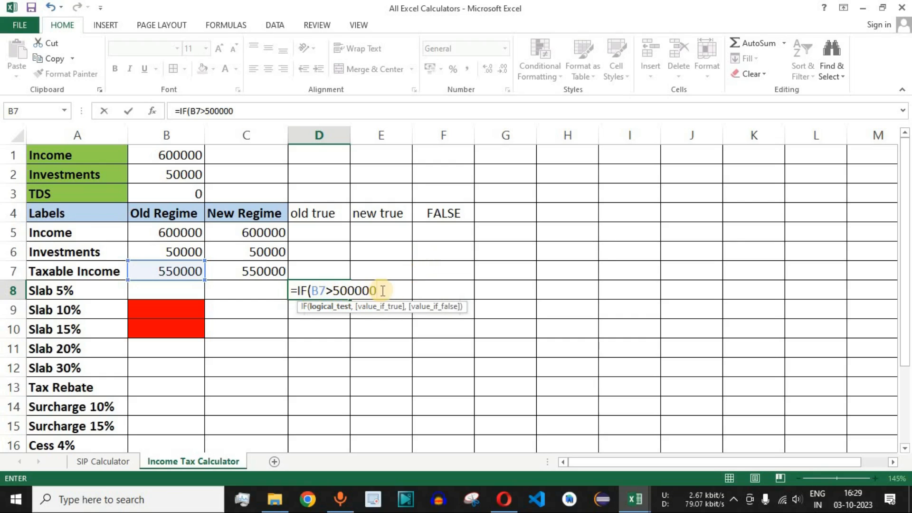
key("alt+Tab")
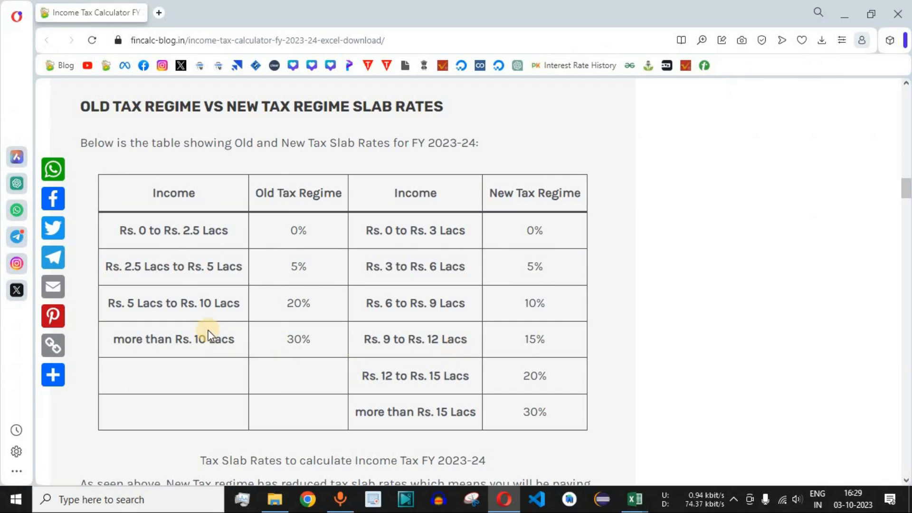
left_click_drag(125, 266, 232, 267)
double_click(311, 266)
left_click(370, 321)
key("alt+Tab")
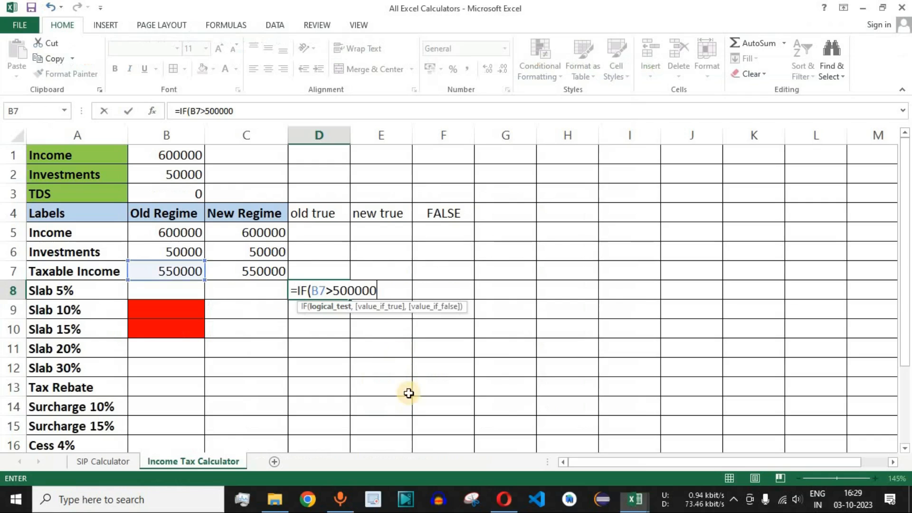
type(",")
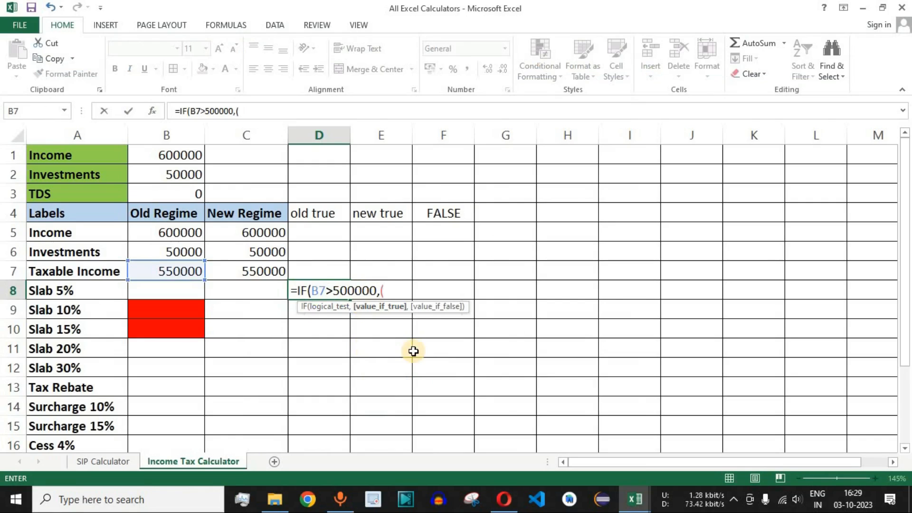
type("(500000-250000")
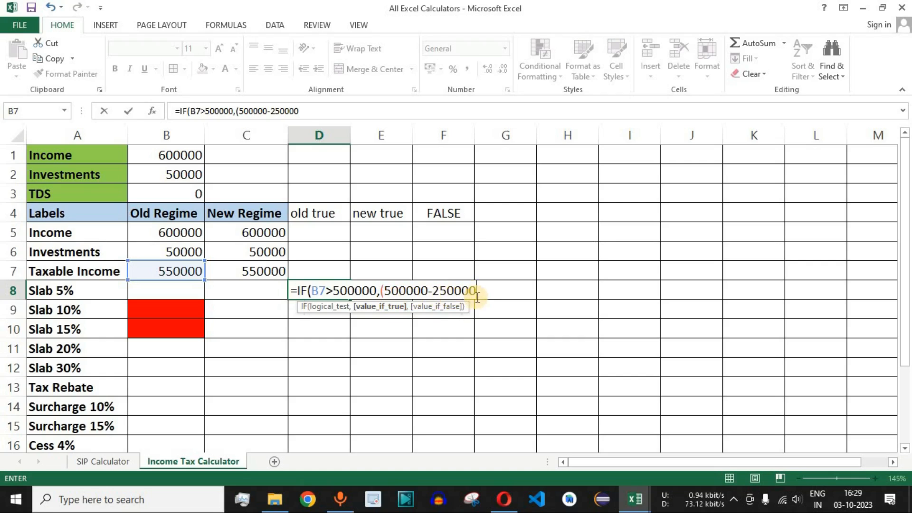
- Review the old regime's 0% and 5% income ranges and their rates in the slab table on the web page
key("alt+Tab")
left_click_drag(125, 267, 271, 289)
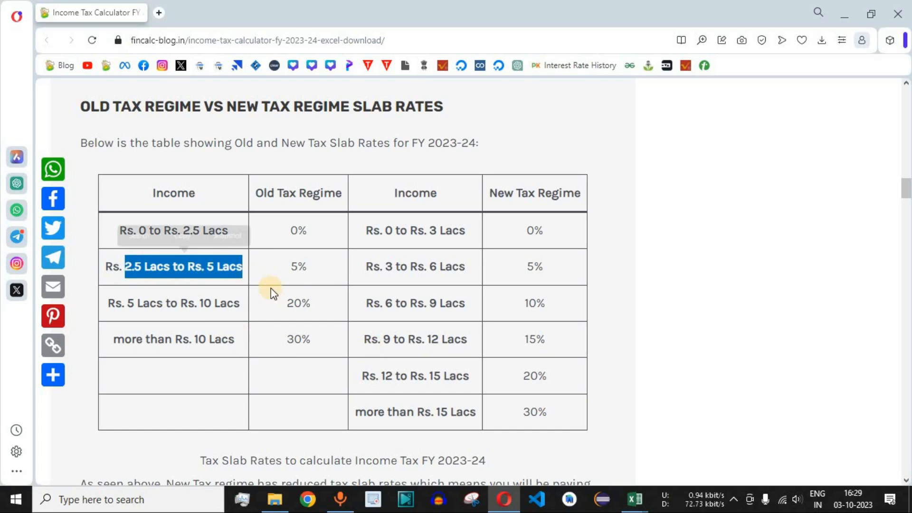
double_click(297, 266)
left_click_drag(142, 232, 229, 232)
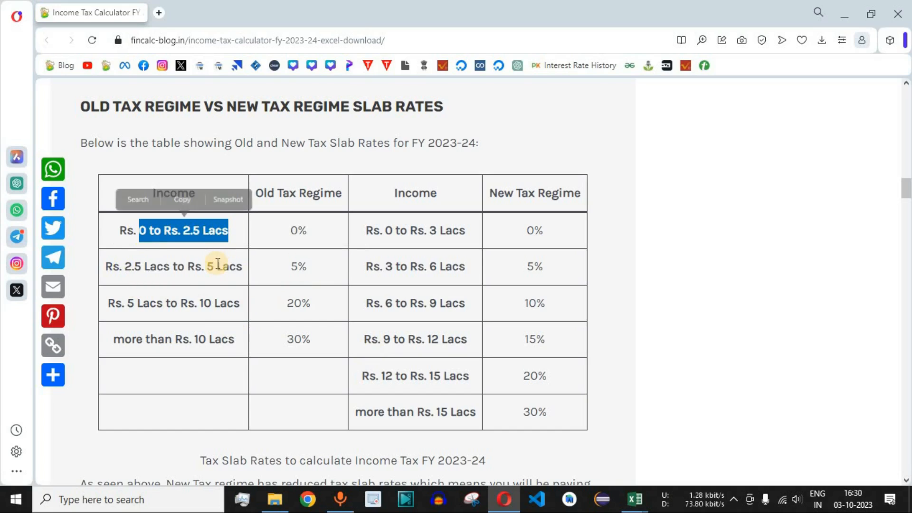
left_click(302, 230)
double_click(302, 230)
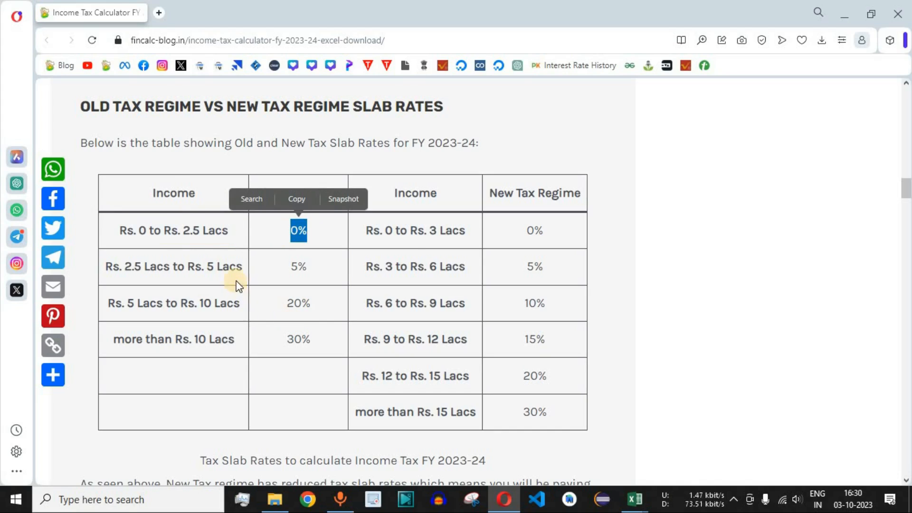
left_click_drag(240, 266, 102, 266)
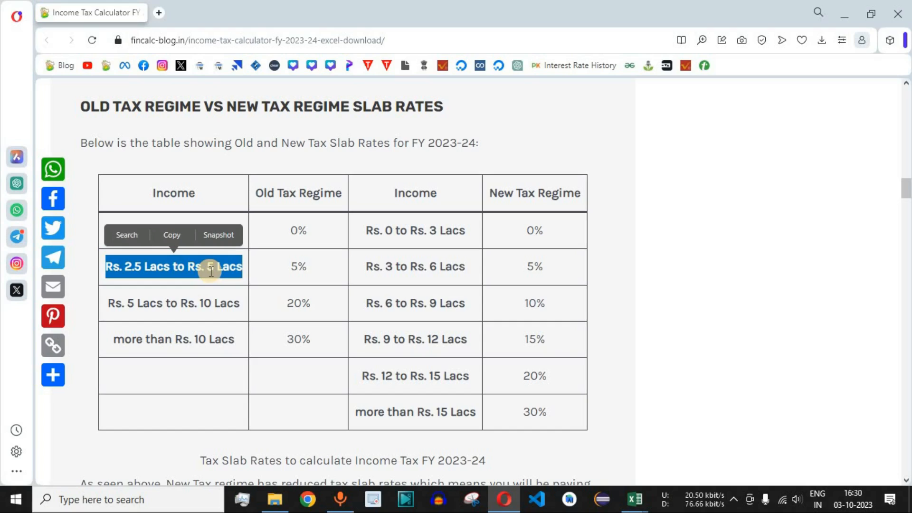
left_click_drag(313, 267, 289, 266)
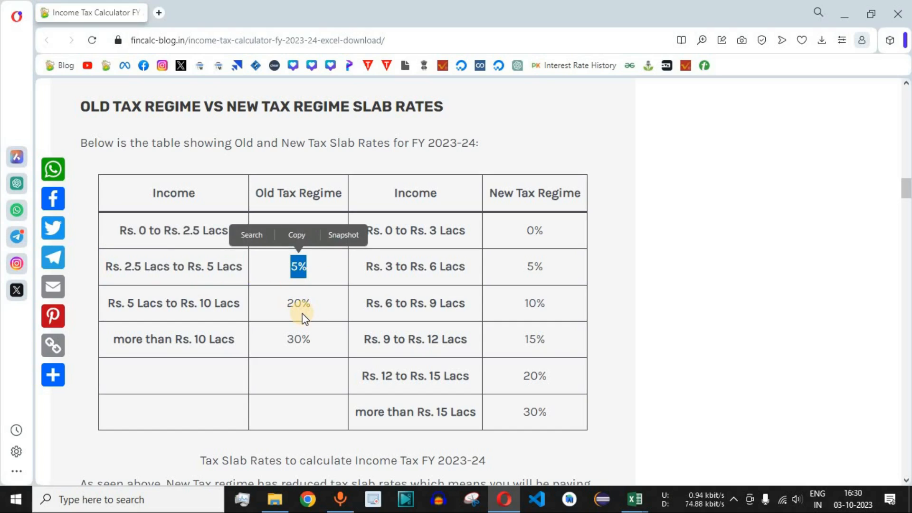
key("alt+Tab")
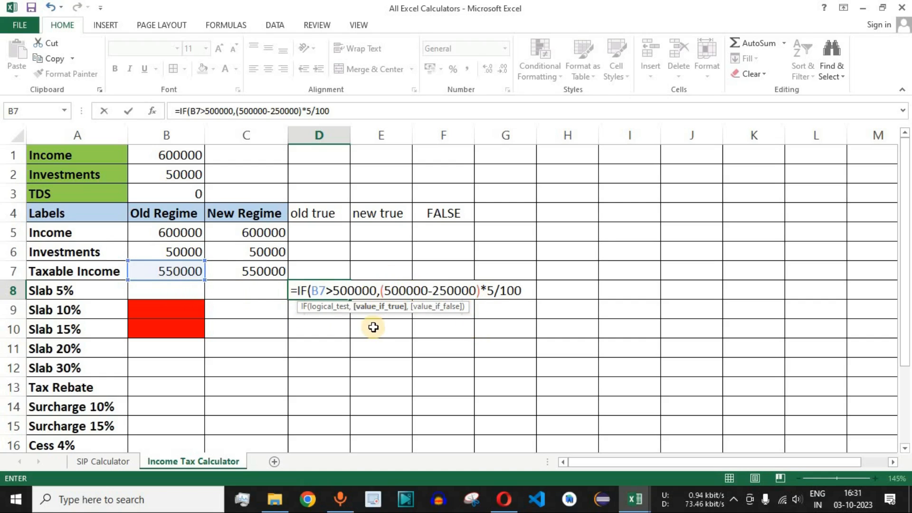
type(",(")
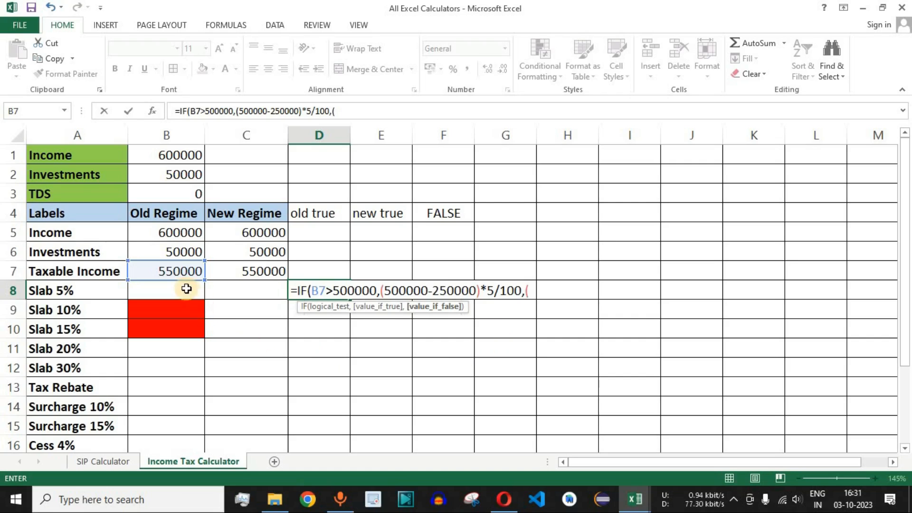
left_click(176, 271)
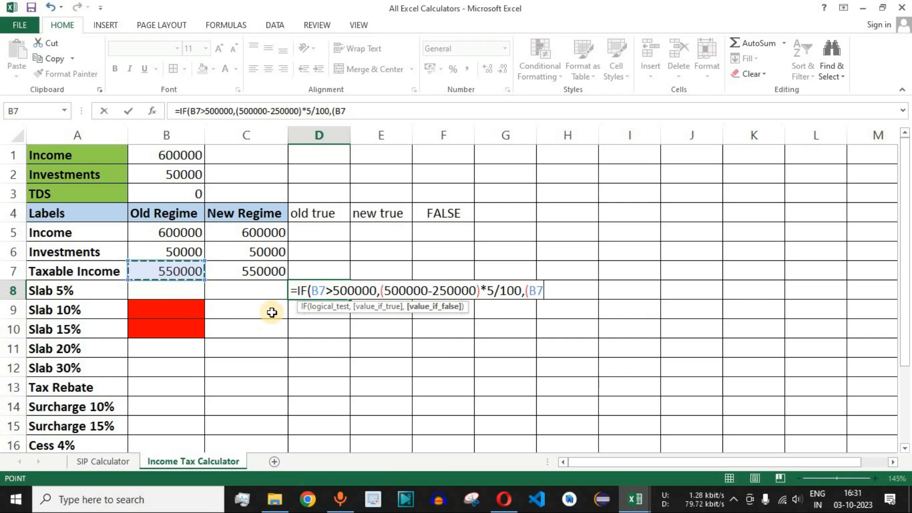
type("-250000)*5/100")
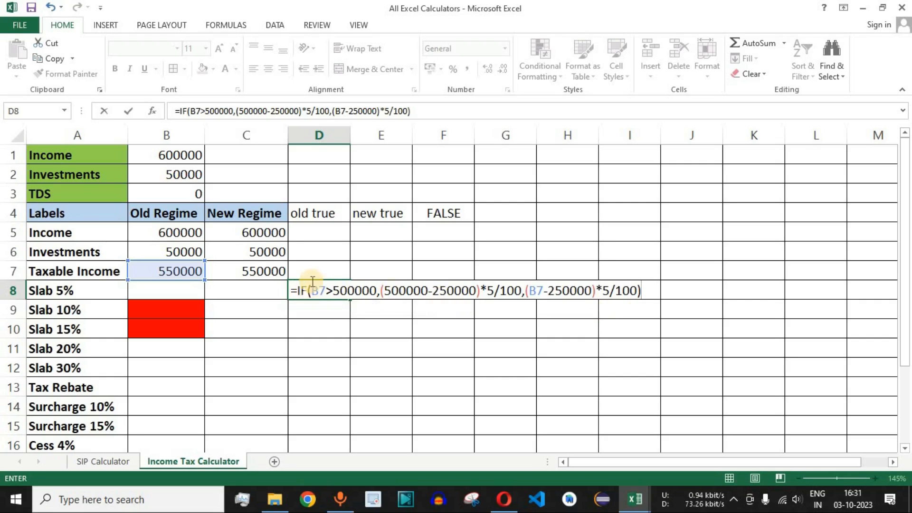
key("Return")
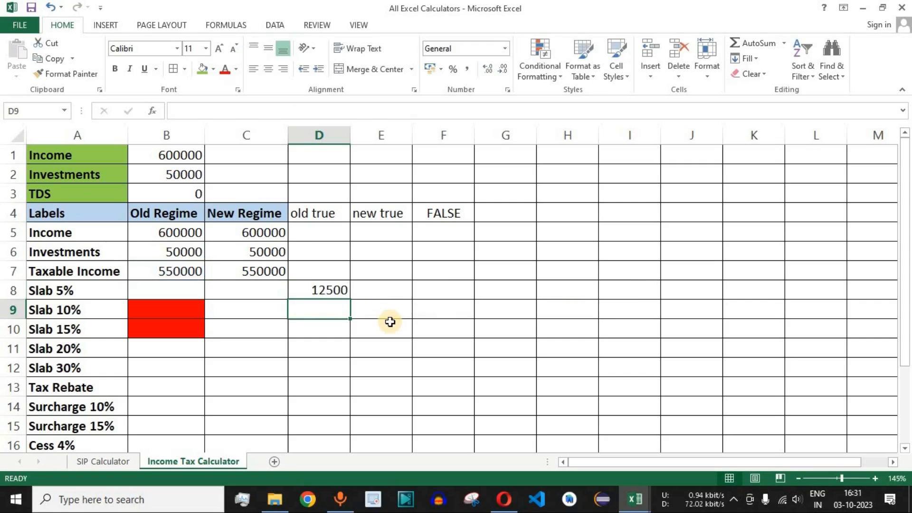
- Check D8 against the taxable income in B7 and verify its result by computing 250000 × 5 ÷ 100 in Calculator
left_click(321, 291)
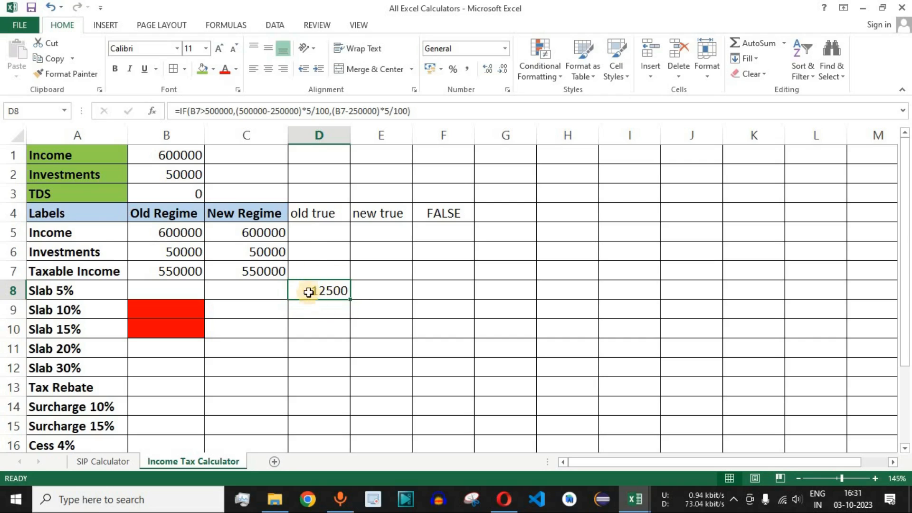
left_click(168, 272)
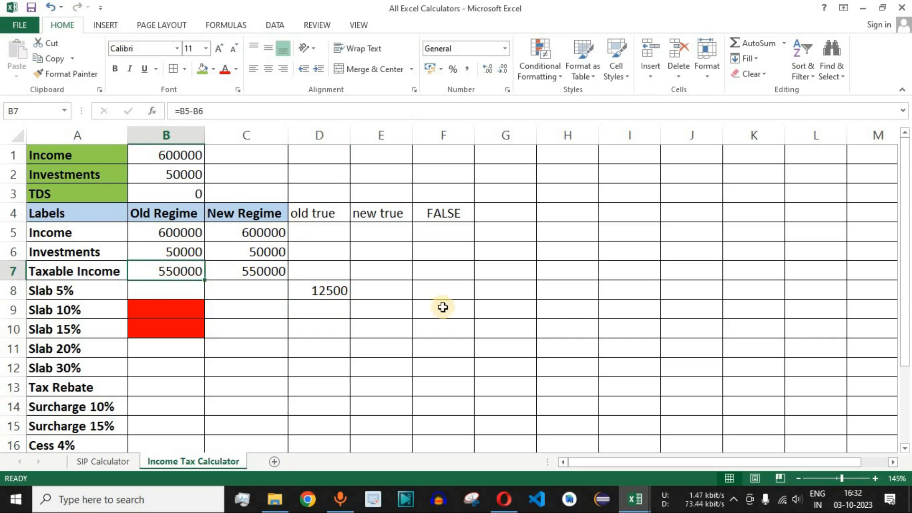
left_click(320, 292)
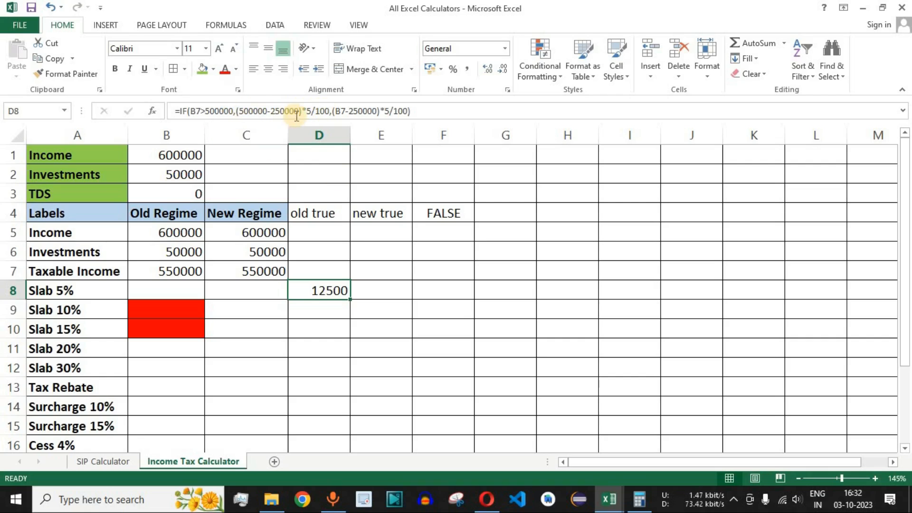
left_click(639, 498)
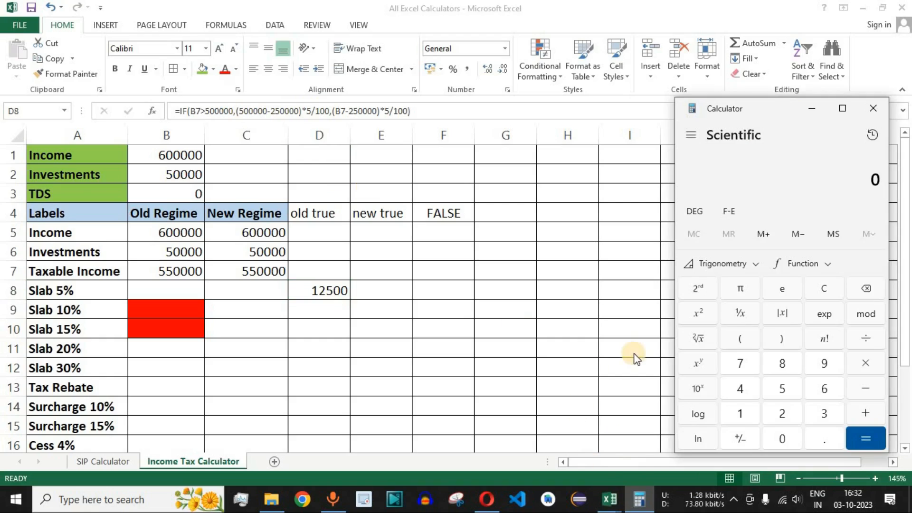
left_click(784, 398)
left_click(782, 433)
left_click(782, 433)
left_click(783, 433)
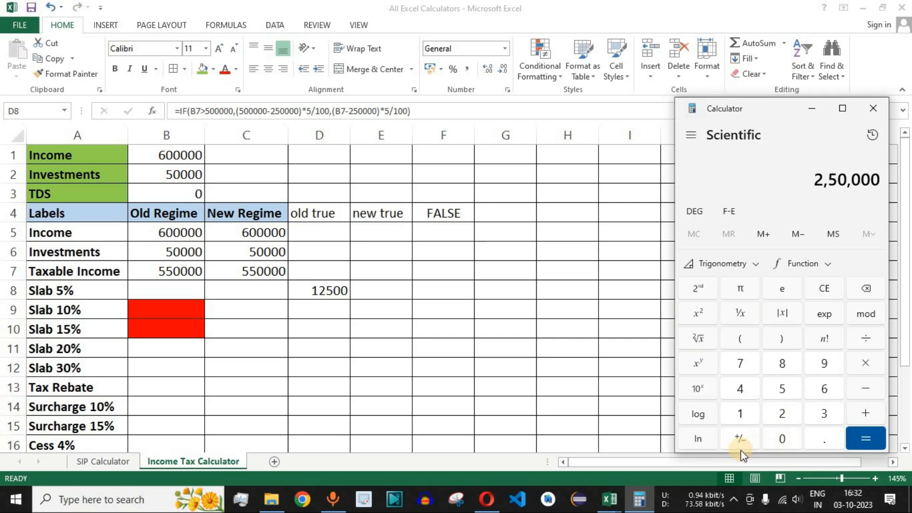
left_click(782, 386)
left_click(865, 338)
left_click(756, 417)
left_click(782, 437)
left_click(782, 437)
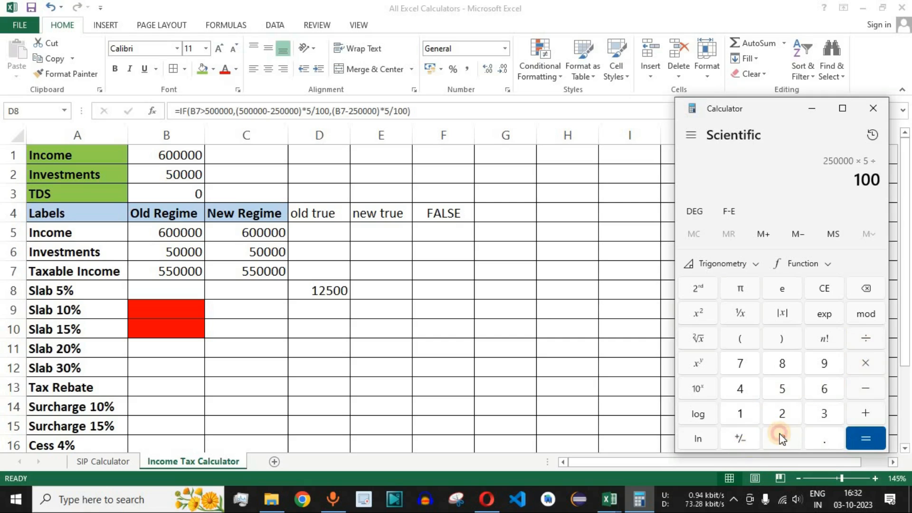
left_click(866, 438)
left_click_drag(830, 179, 882, 179)
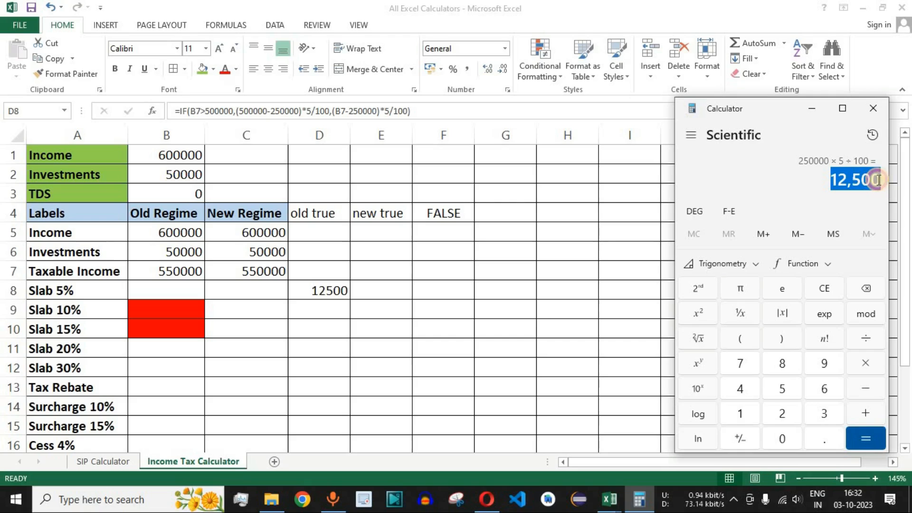
left_click(336, 291)
- Set the Income input in B1 to 450000 to test the D8 formula with a lower taxable income
left_click(173, 269)
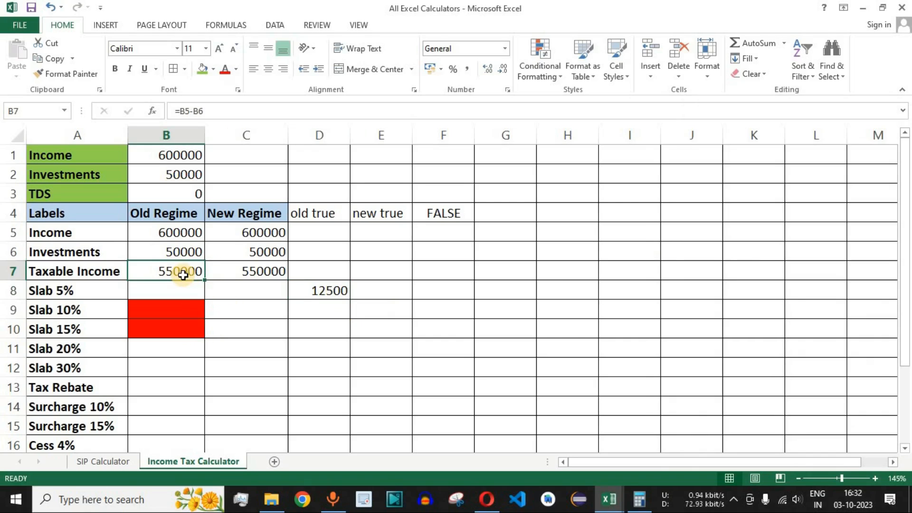
left_click(183, 155)
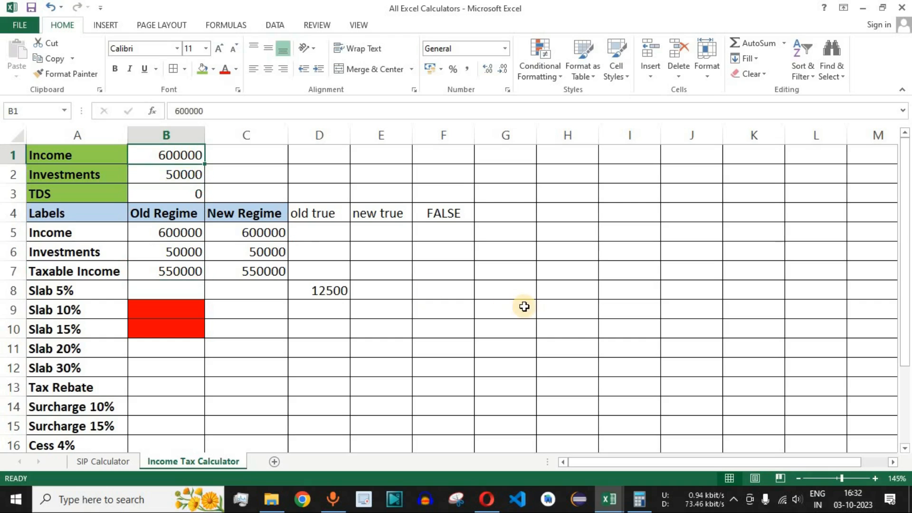
type("45")
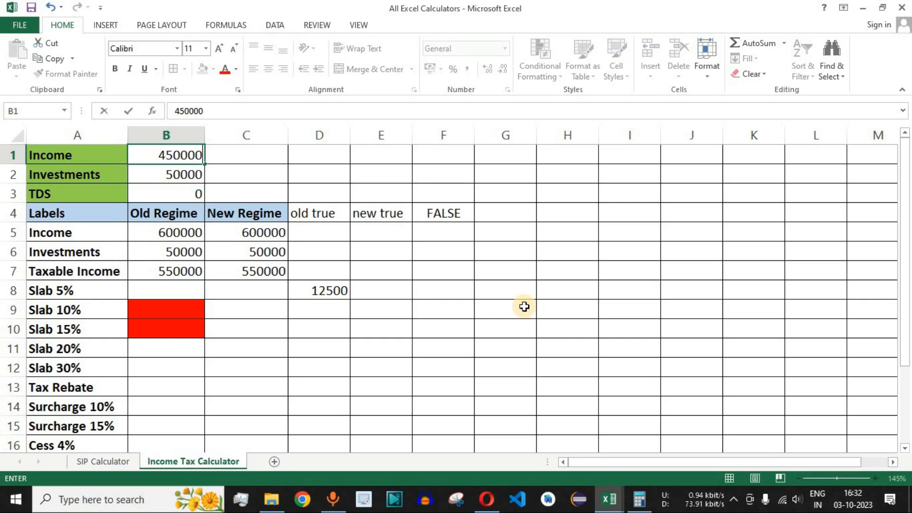
key("Return")
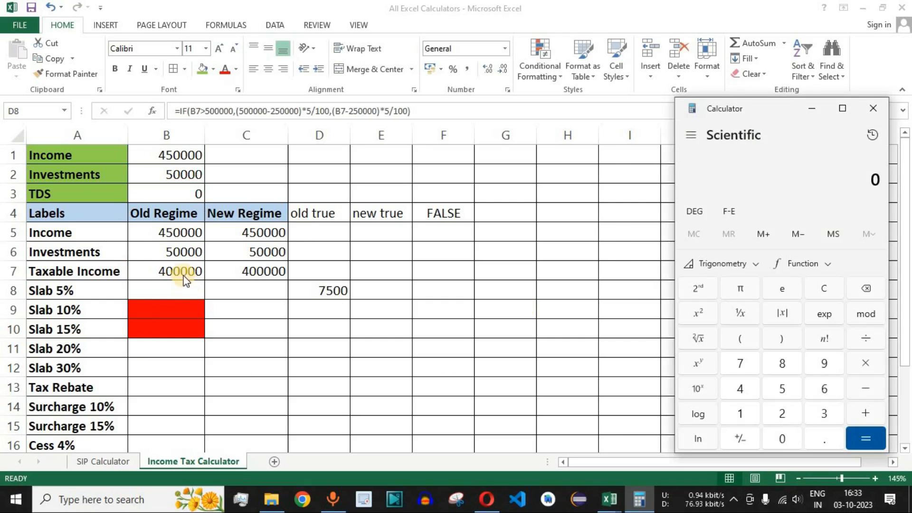
- Check the new taxable income in B7 and verify the D8 result by computing 5% of 150000 in Calculator
left_click(181, 270)
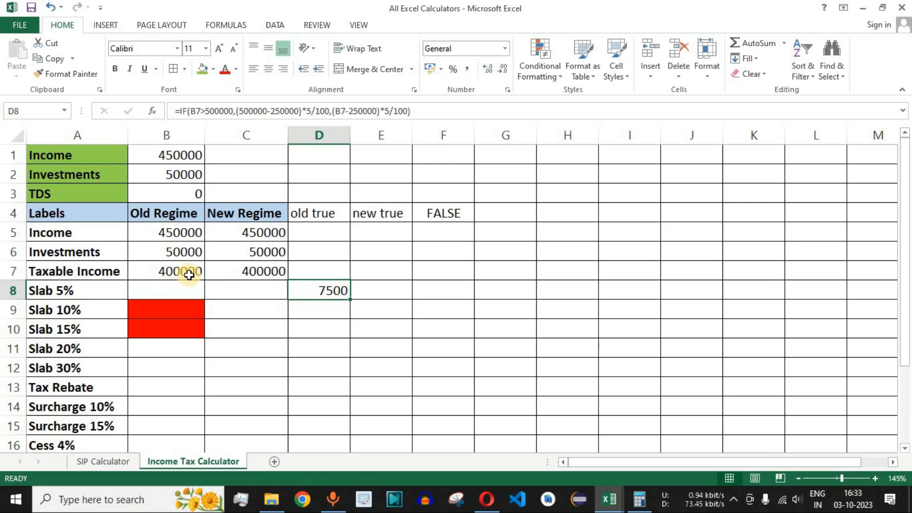
left_click(640, 499)
left_click(744, 417)
left_click(783, 387)
left_click(782, 439)
left_click(783, 439)
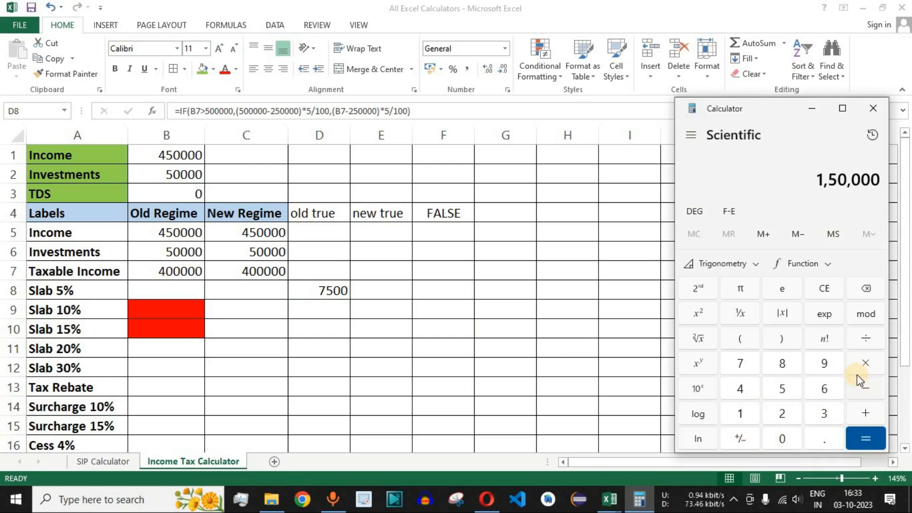
left_click(868, 363)
left_click(782, 390)
left_click(860, 361)
left_click(739, 410)
left_click(788, 445)
left_click(865, 438)
left_click_drag(840, 179, 881, 179)
left_click(326, 295)
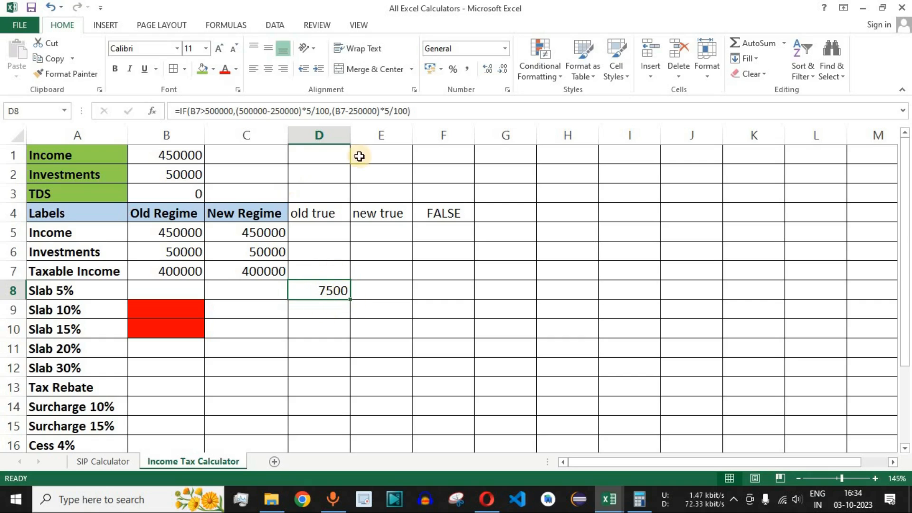
- Review the true and false parts of the D8 formula and enter 0 in the FALSE column cell F8
left_click_drag(427, 110, 235, 111)
key("Escape")
left_click(442, 290)
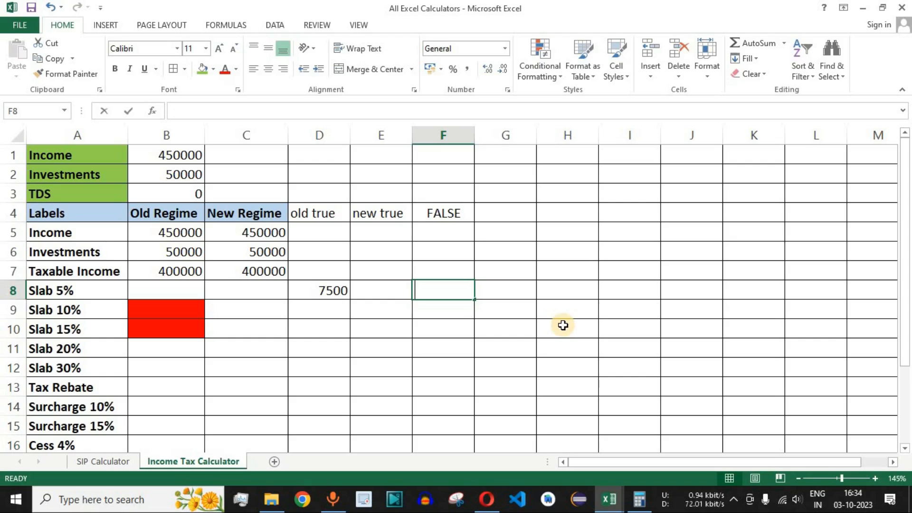
type("0")
key("Return")
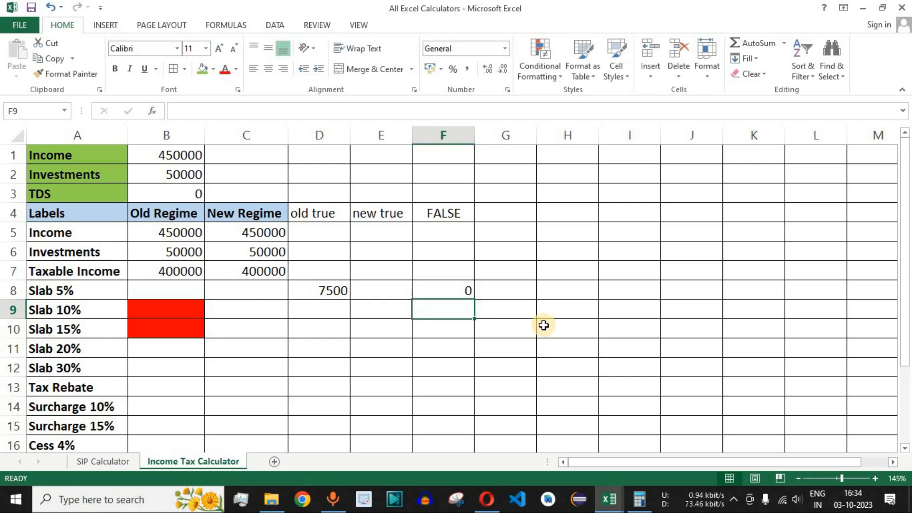
- Check the old-regime income range taxed at 5% in the browser's slab rate table before filling B8
left_click(173, 291)
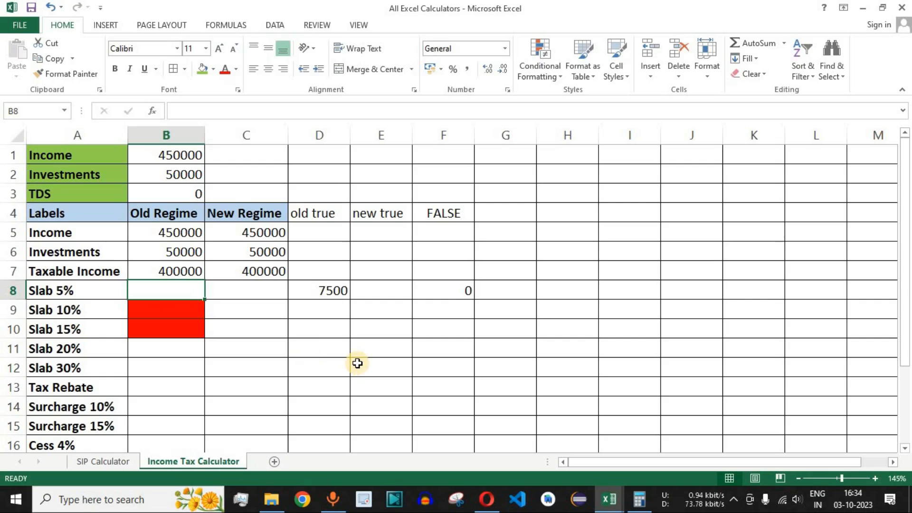
left_click(64, 292)
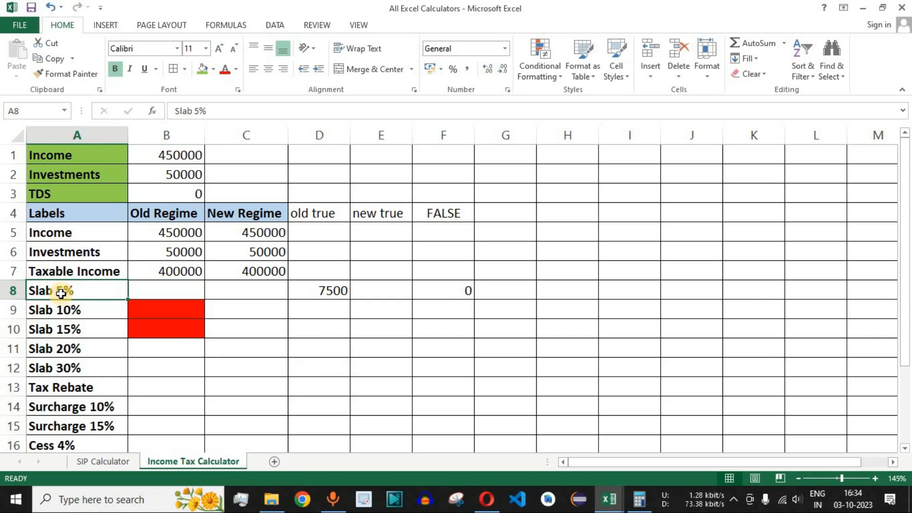
left_click(489, 499)
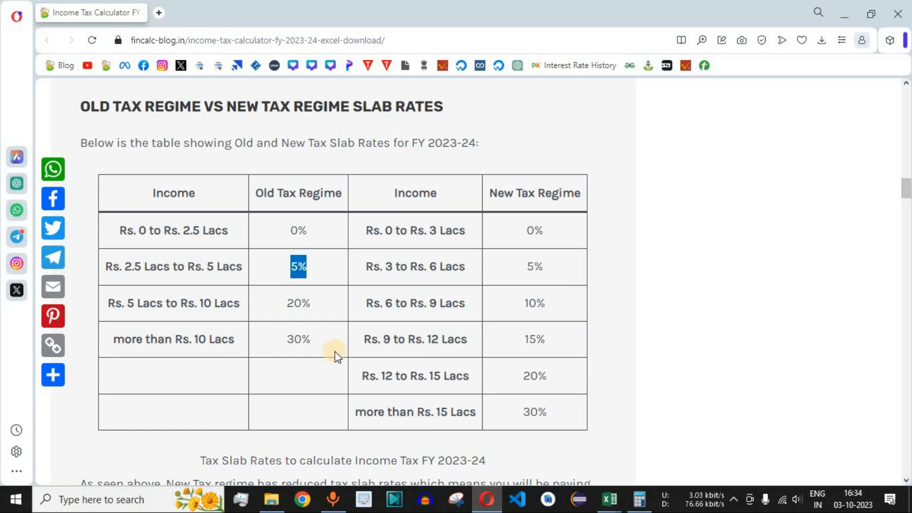
left_click_drag(123, 267, 243, 266)
key("alt+Tab")
- Start an IF formula in B8 that tests B7>250000 and returns D8 when true
left_click(177, 289)
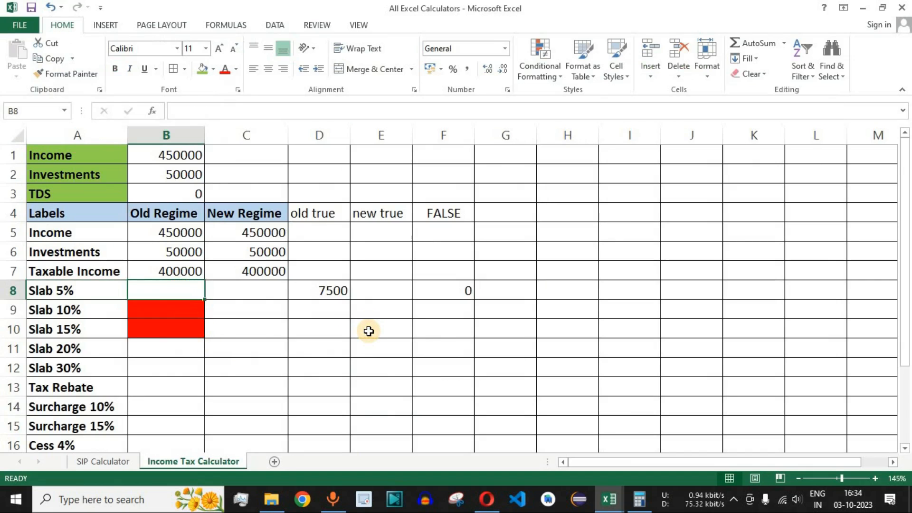
type("=if")
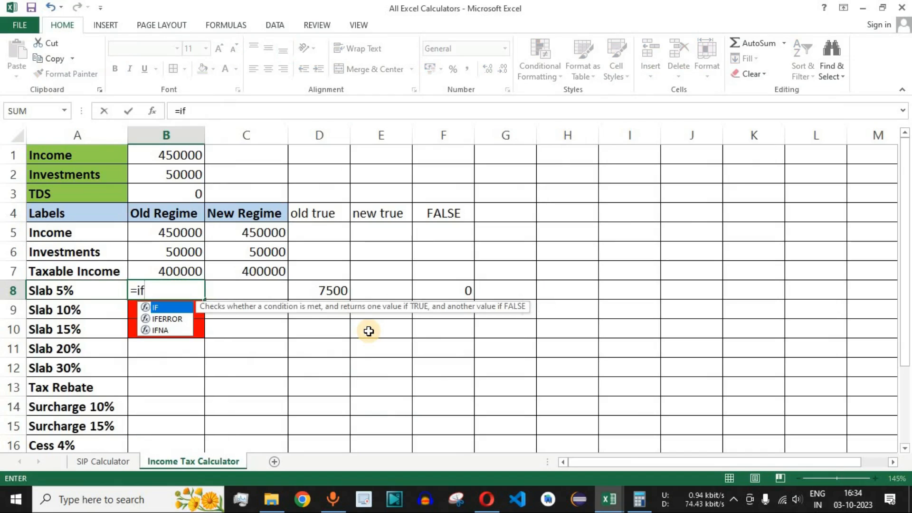
key("Tab")
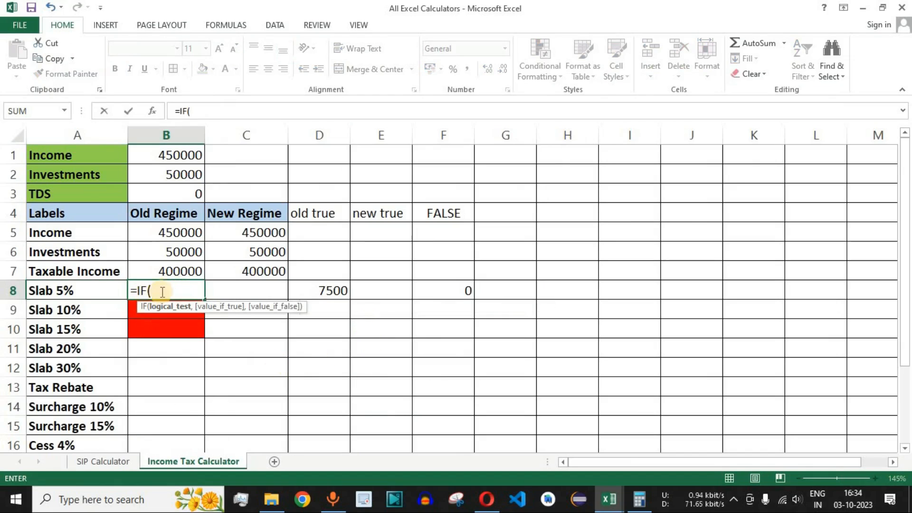
left_click(186, 270)
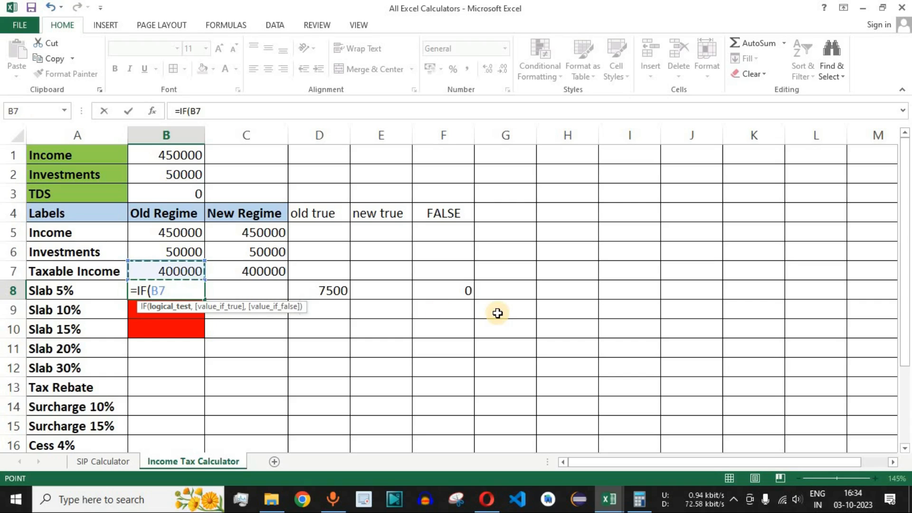
type(">250000")
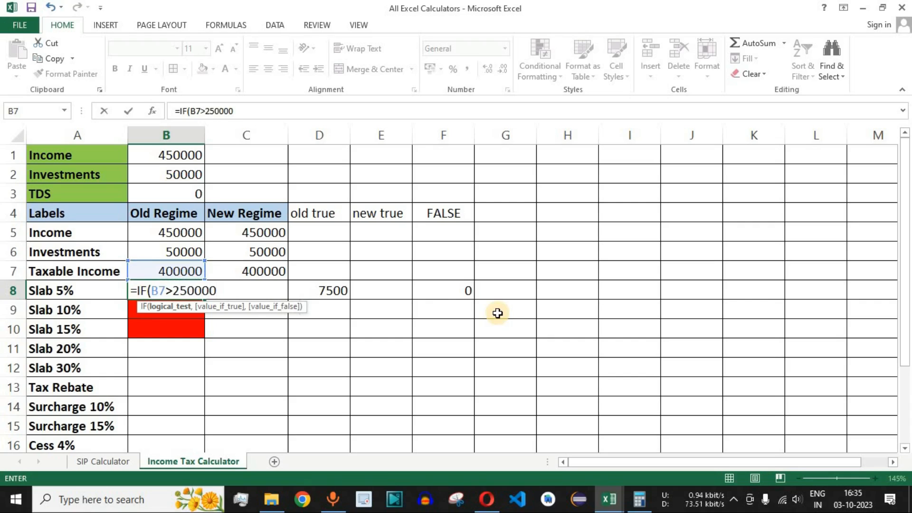
type(",")
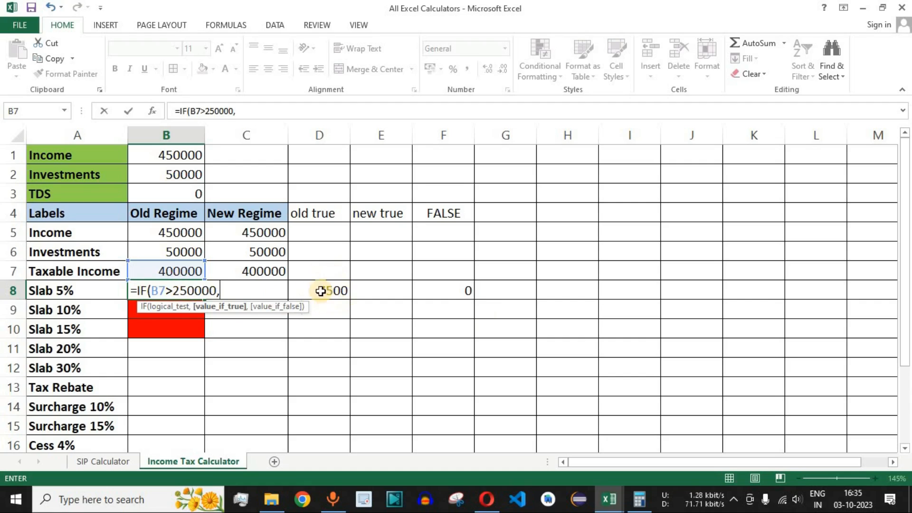
left_click(340, 290)
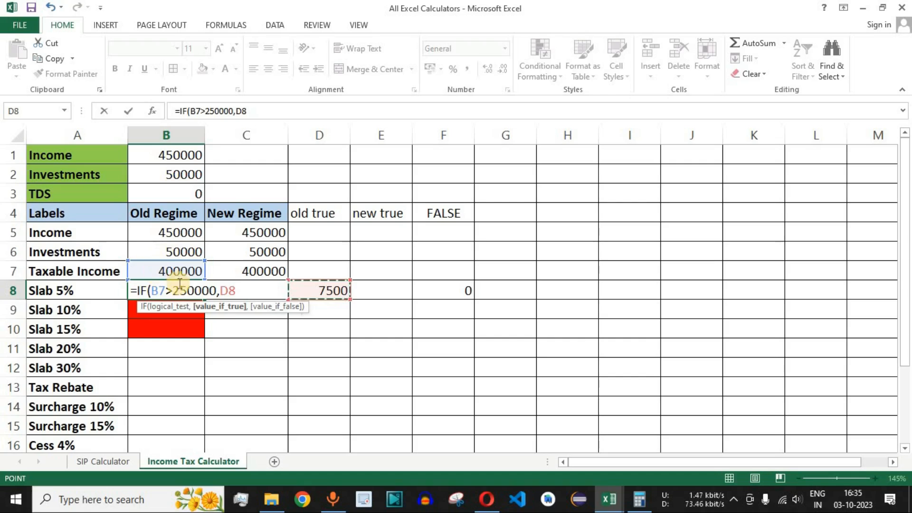
type(",")
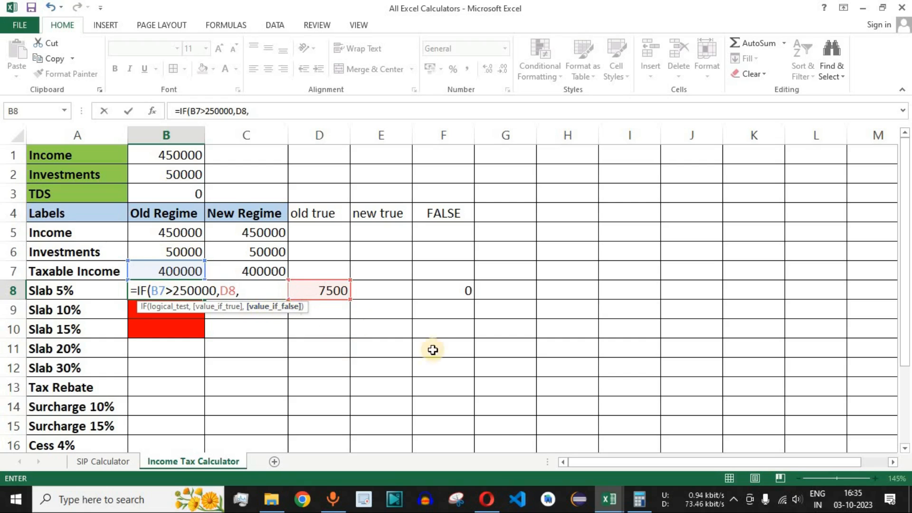
- Check the 0% old-regime slab in the browser table and complete the B8 formula with F8 as the false value
left_click(487, 496)
left_click_drag(149, 231, 223, 232)
left_click_drag(291, 230, 309, 230)
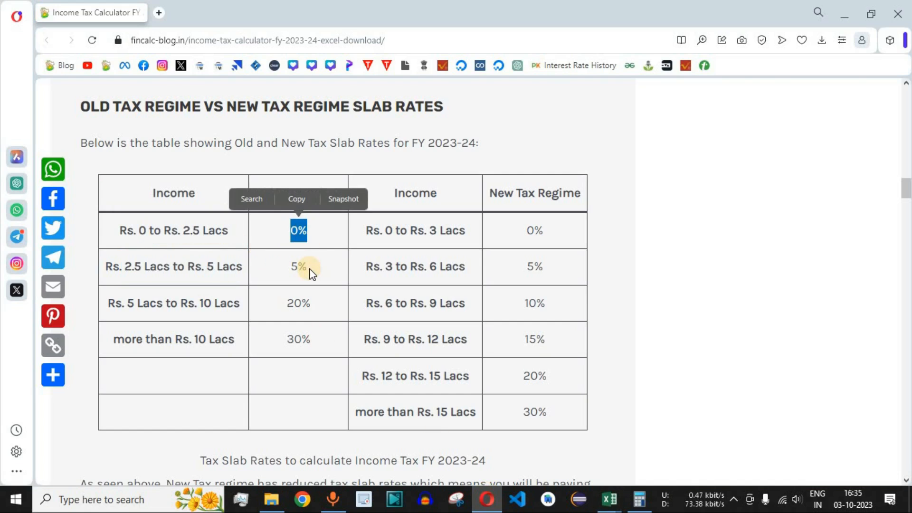
key("alt+Tab")
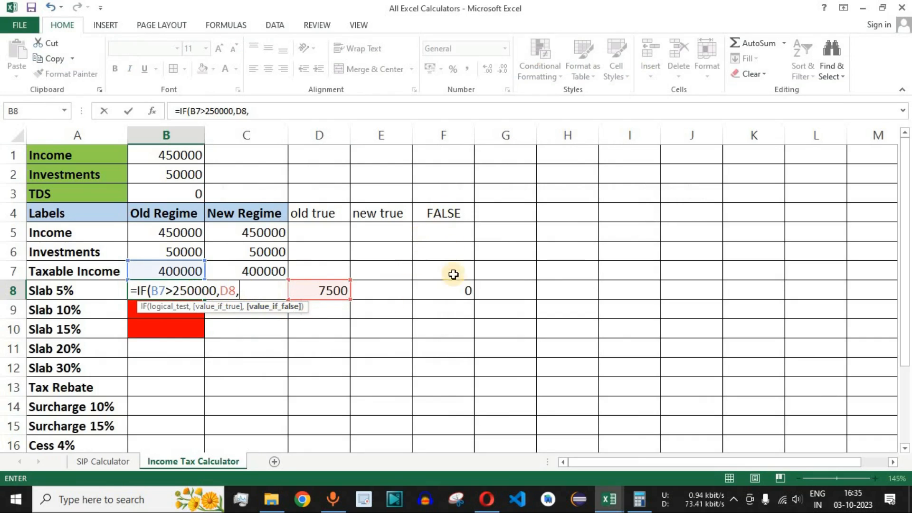
left_click(464, 295)
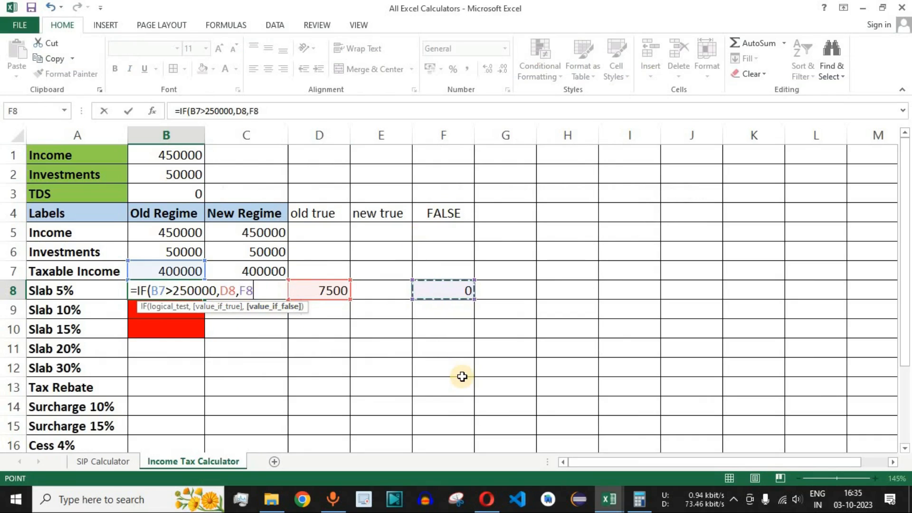
type(")")
key("ctrl+Return")
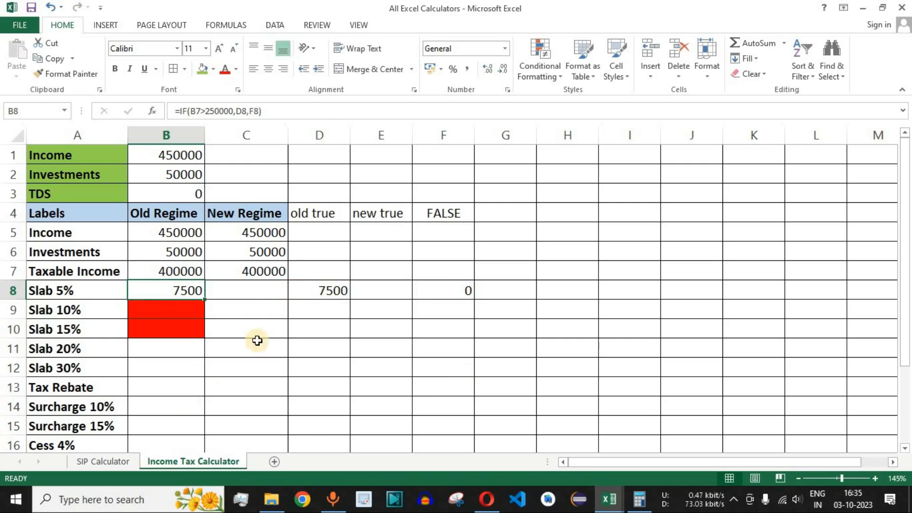
- Set the Income input in B1 to 600000 and review the Slab 5% formulas in B8 and D8
left_click(336, 291)
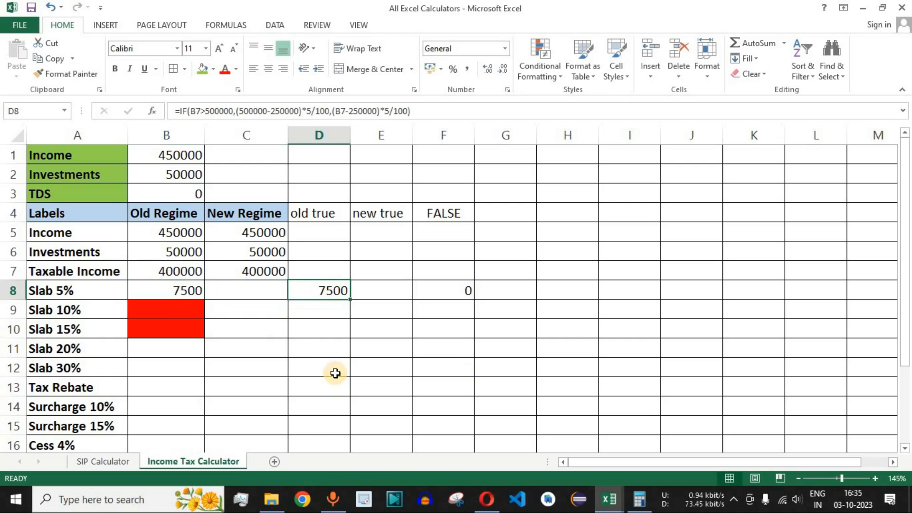
left_click(188, 156)
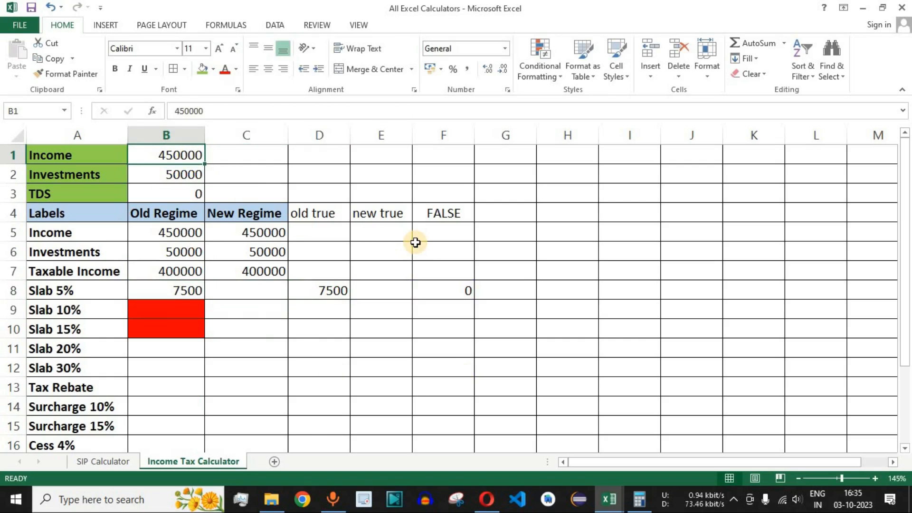
type("600")
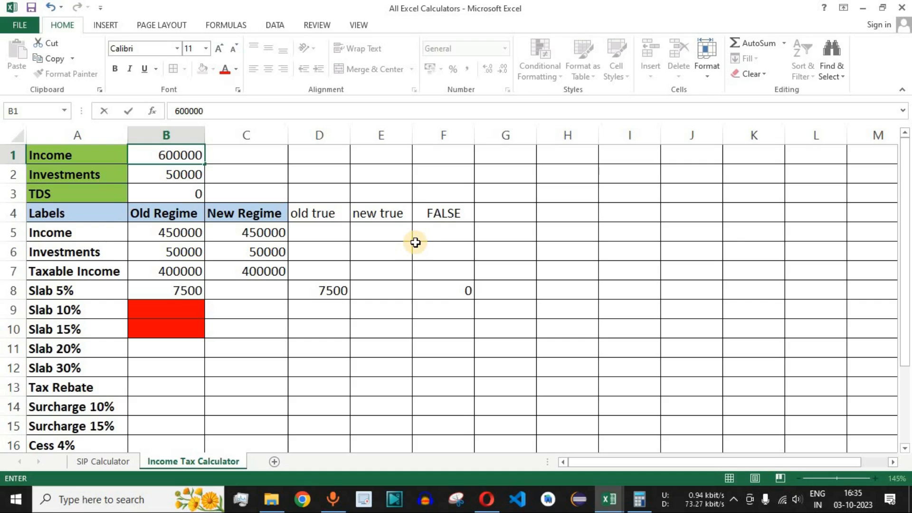
key("Return")
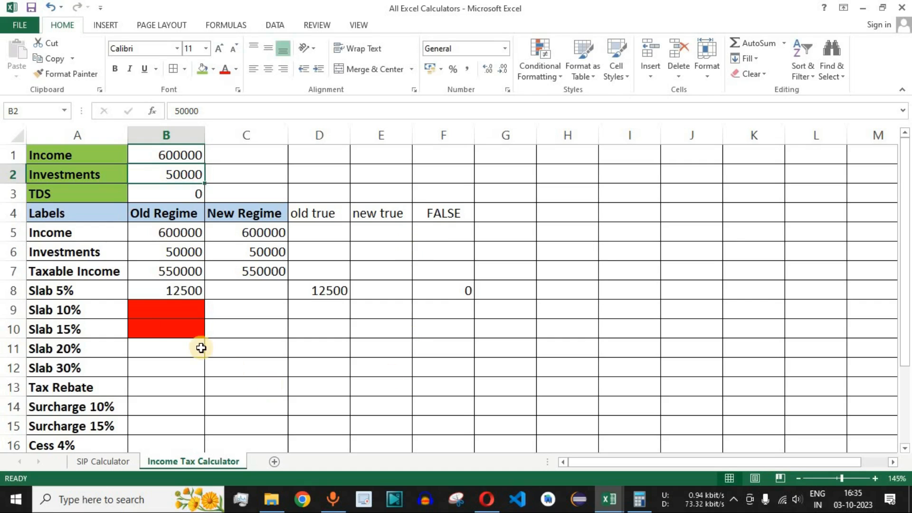
left_click(186, 291)
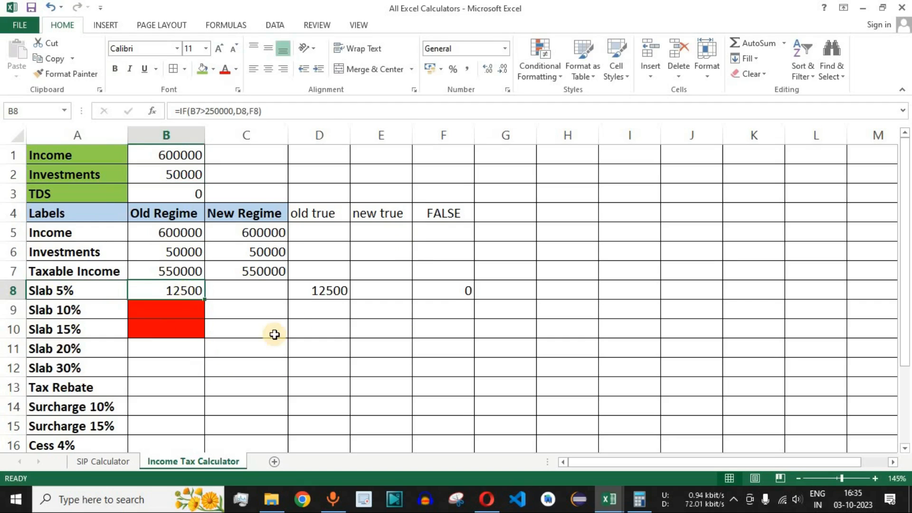
left_click(321, 293)
- Check which income range is taxed at 0% under the old regime in the browser's slab rate table
left_click(493, 491)
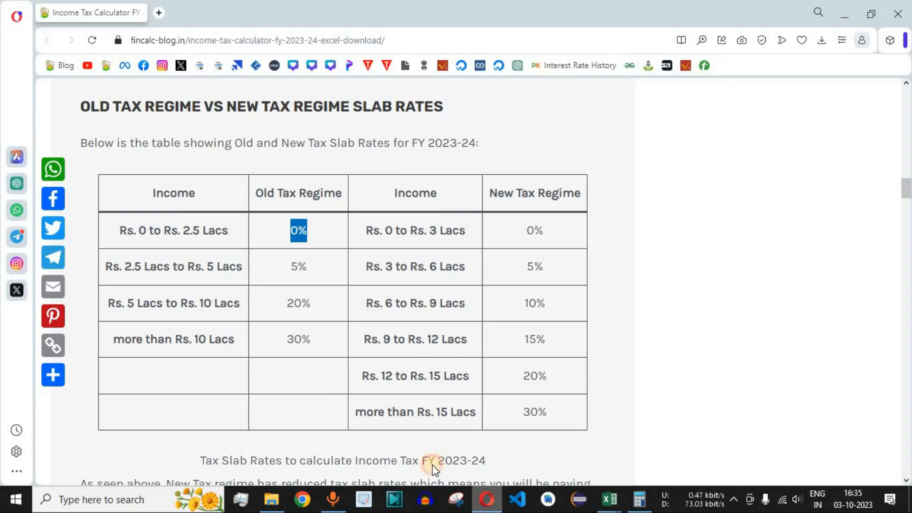
left_click_drag(185, 231, 240, 246)
left_click_drag(290, 231, 307, 232)
left_click(335, 244)
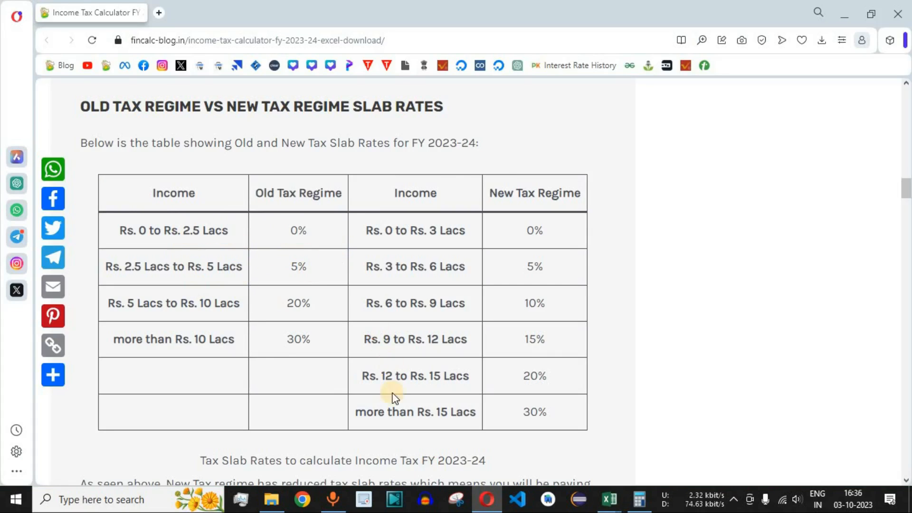
- Set the Income input in B1 to 200000 to test B8 below the 5% slab, and compare it with the helper columns
key("alt+Tab")
left_click(188, 157)
type("200000")
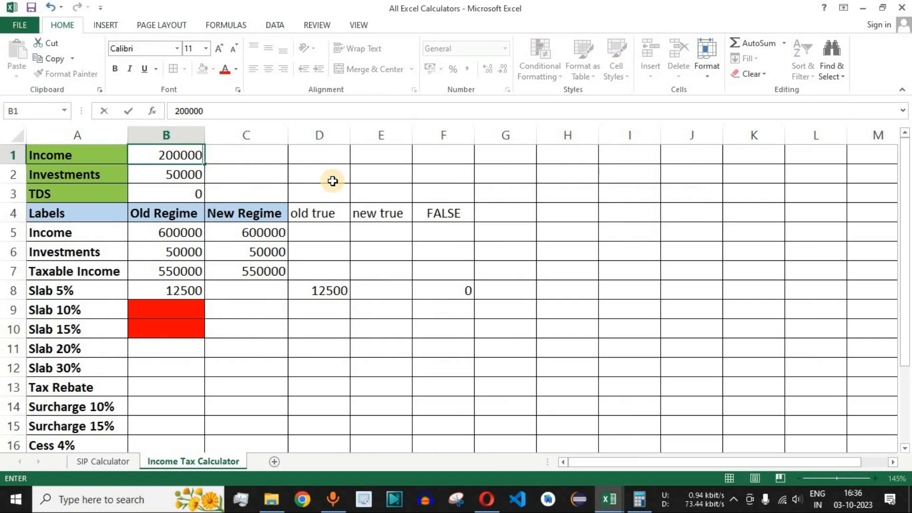
key("Return")
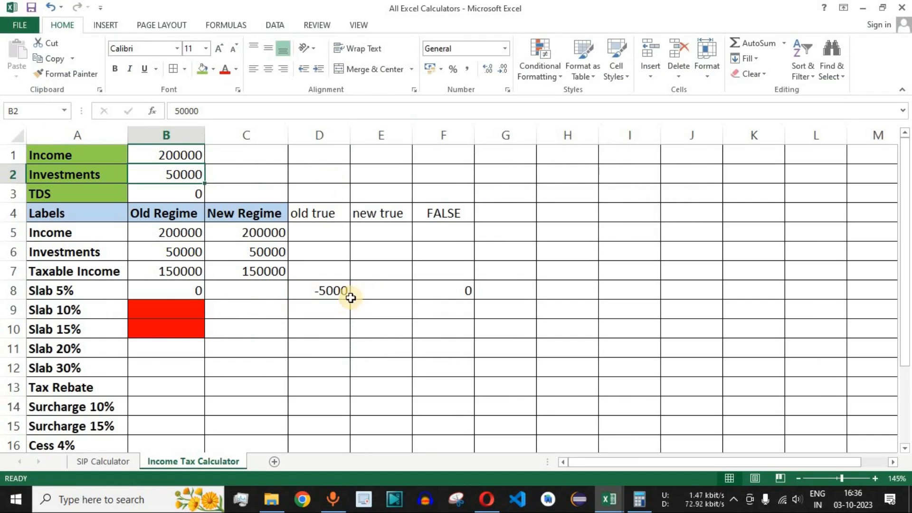
left_click(331, 290)
left_click_drag(319, 135, 443, 136)
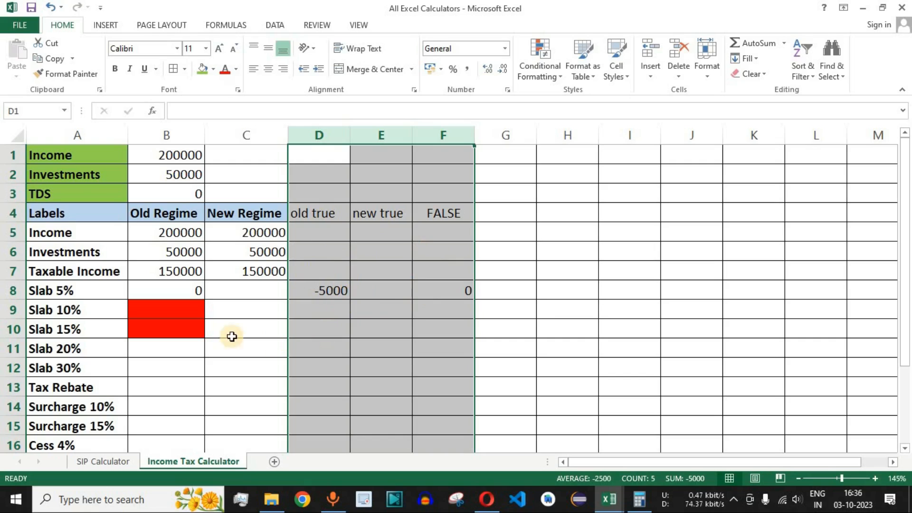
left_click(179, 288)
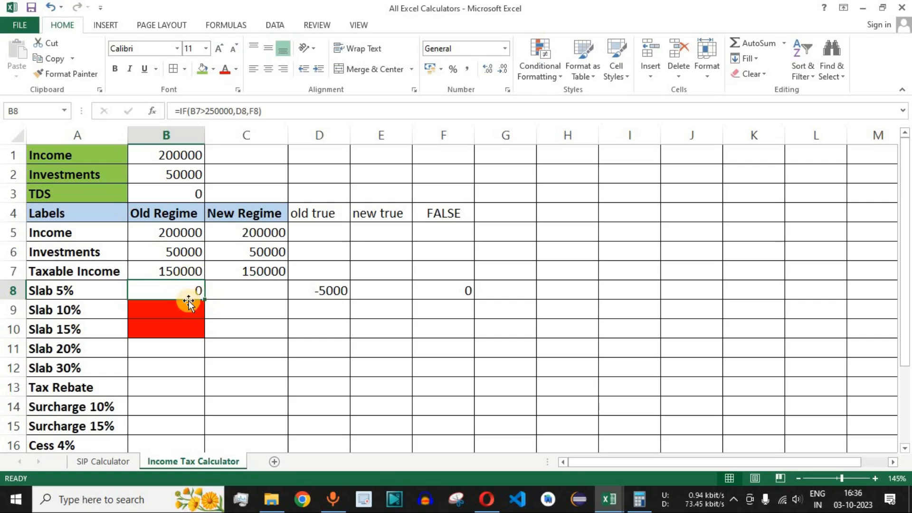
- Set the Income input in B1 back to 600000
left_click(202, 155)
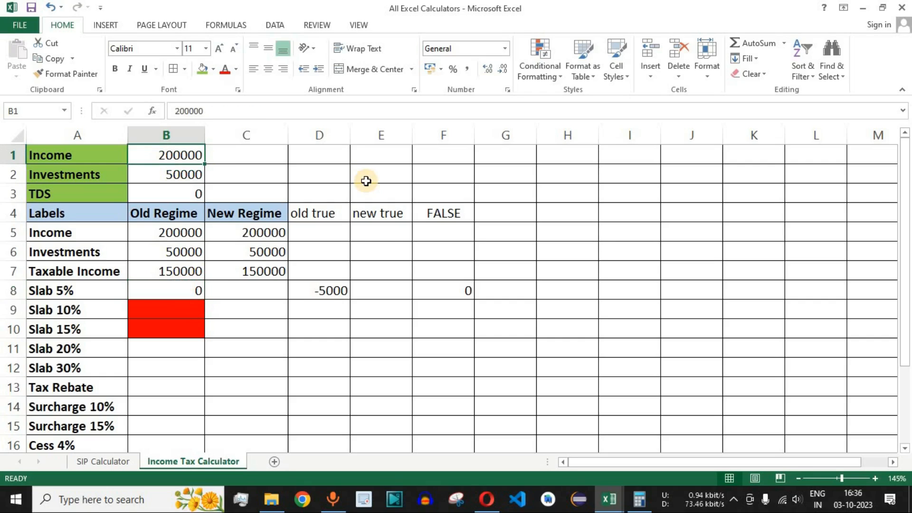
type("600")
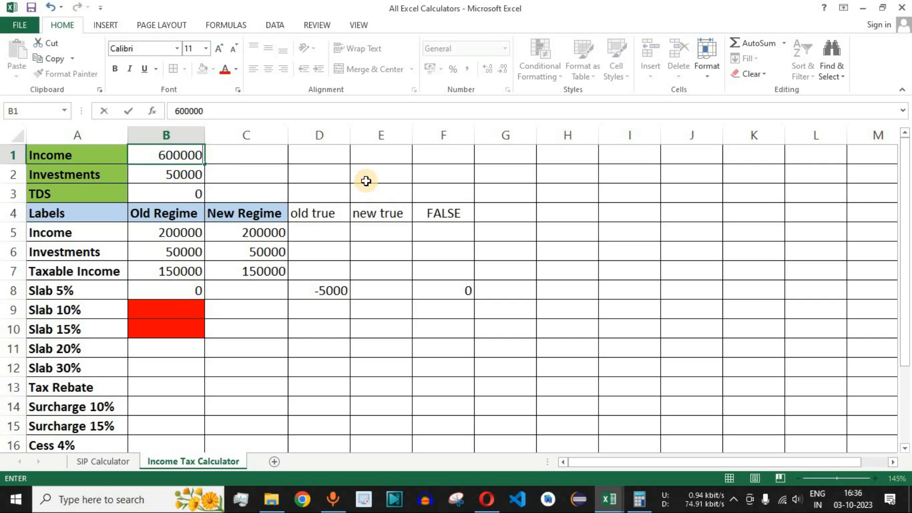
key("Return")
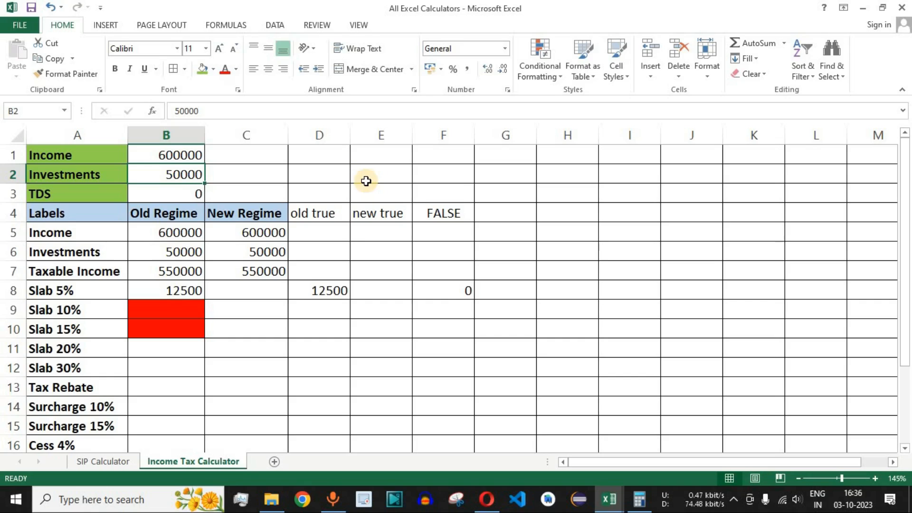
- Examine the empty New Regime cells C8 and E8 and review the D8 formula as the pattern for the new regime
left_click_drag(175, 230, 264, 425)
left_click(218, 288)
key("Delete")
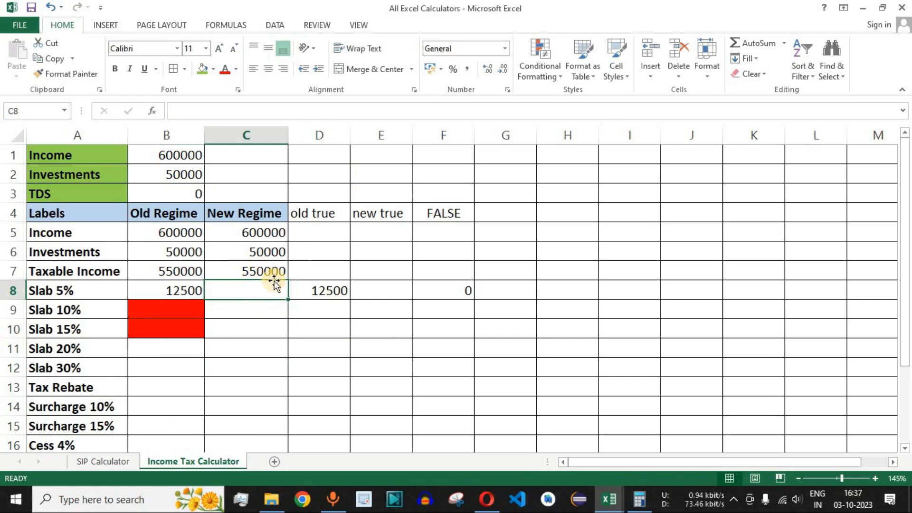
left_click(361, 292)
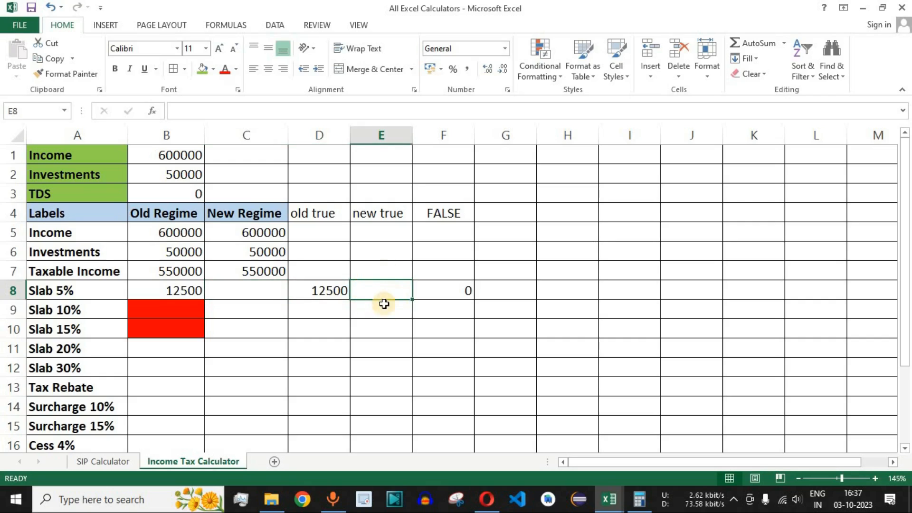
left_click(332, 290)
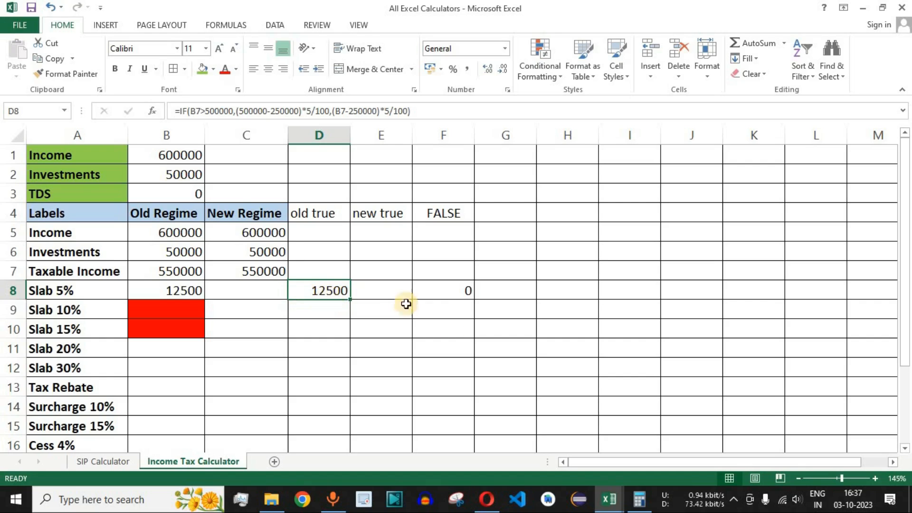
- Check the new-regime income ranges for the 0% and 5% rates in the browser's slab rate table
left_click(480, 495)
left_click_drag(372, 230, 554, 291)
left_click(556, 267)
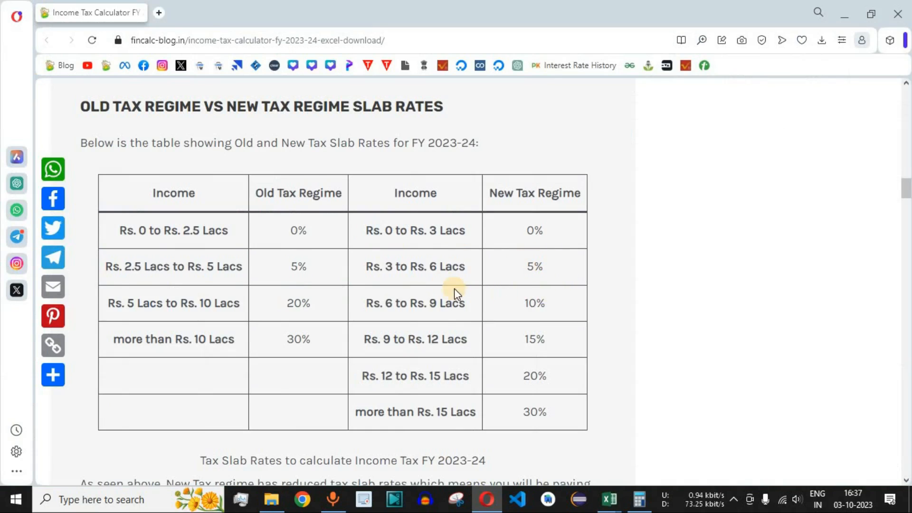
left_click_drag(434, 264, 469, 267)
key("alt+Tab")
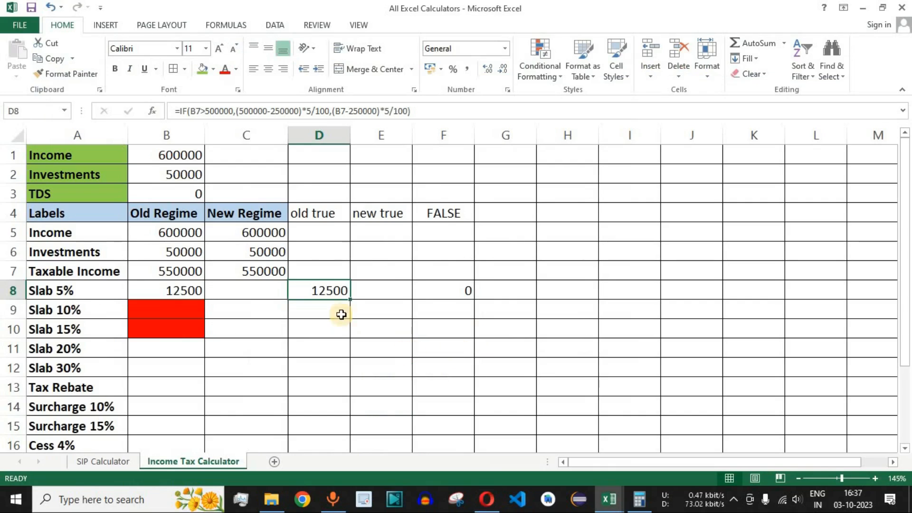
- Start an IF formula in the new true helper cell E8 that tests whether C7 is greater than 600000
left_click(386, 294)
left_click(326, 291)
key("Right")
type("=")
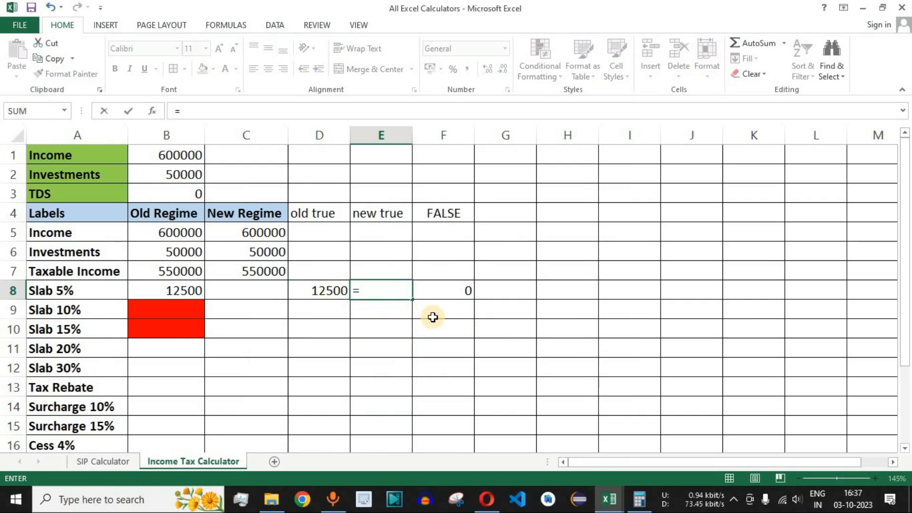
type("if")
key("Tab")
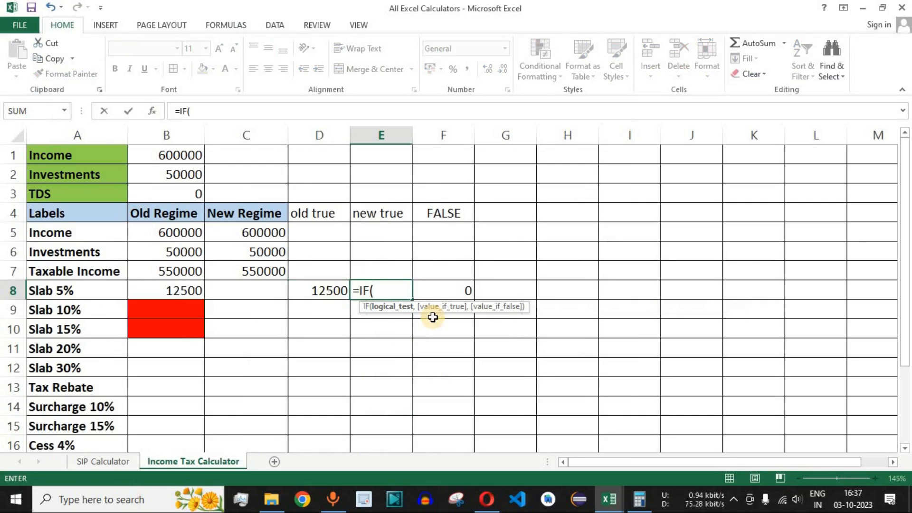
left_click(265, 269)
type(">600000")
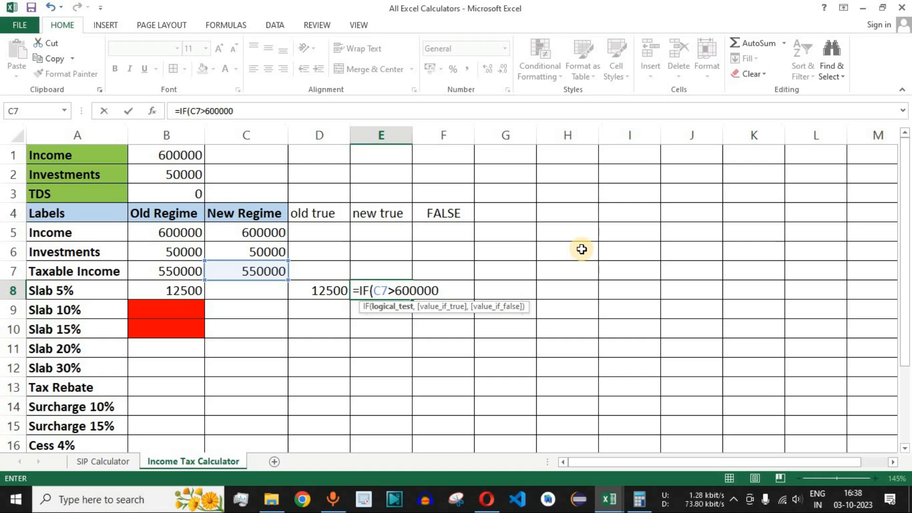
type(",")
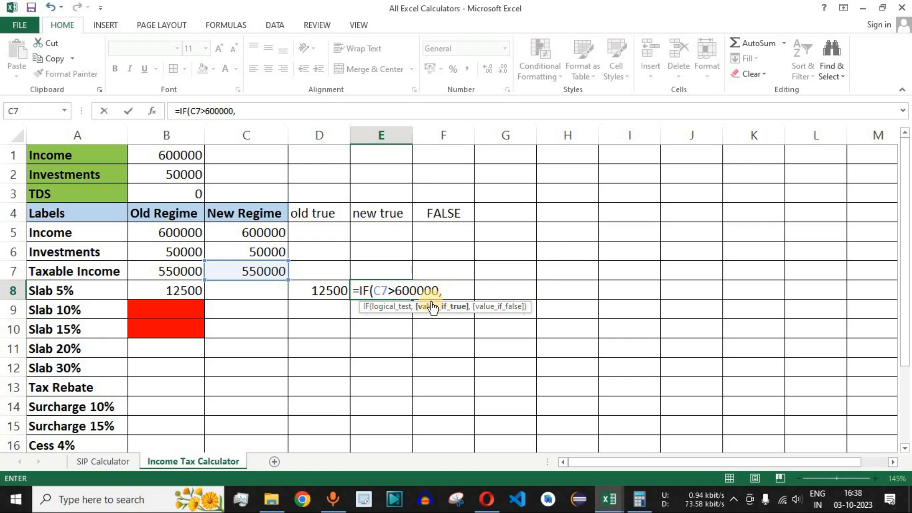
left_click(487, 499)
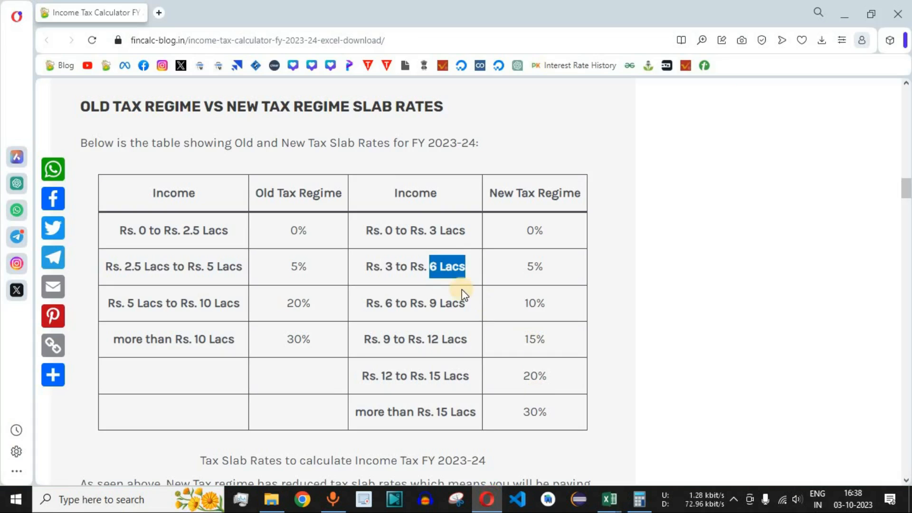
left_click_drag(383, 266, 559, 278)
left_click(559, 278)
key("alt+Tab")
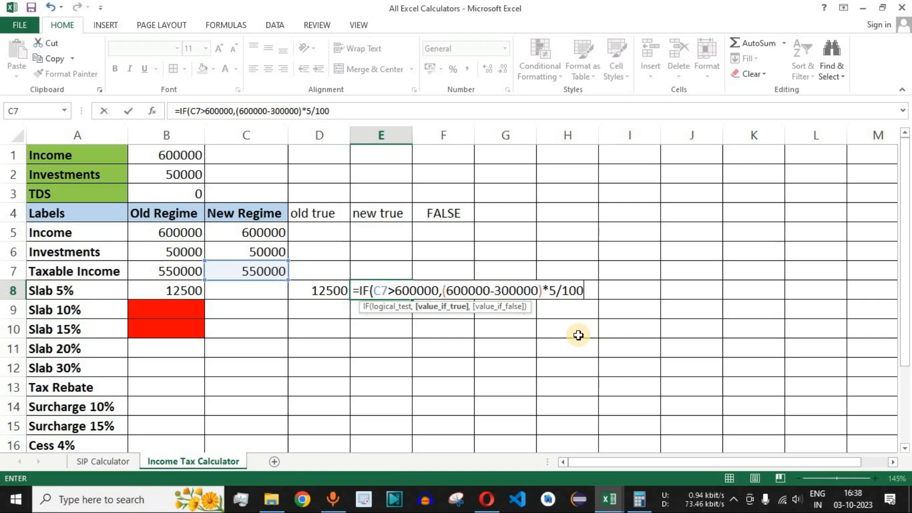
type(",(")
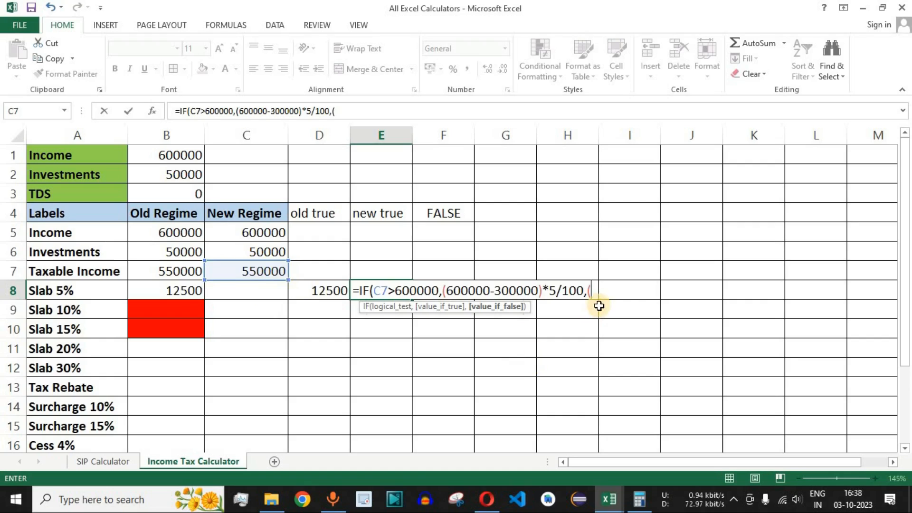
left_click(259, 270)
type("-300000)*5/100")
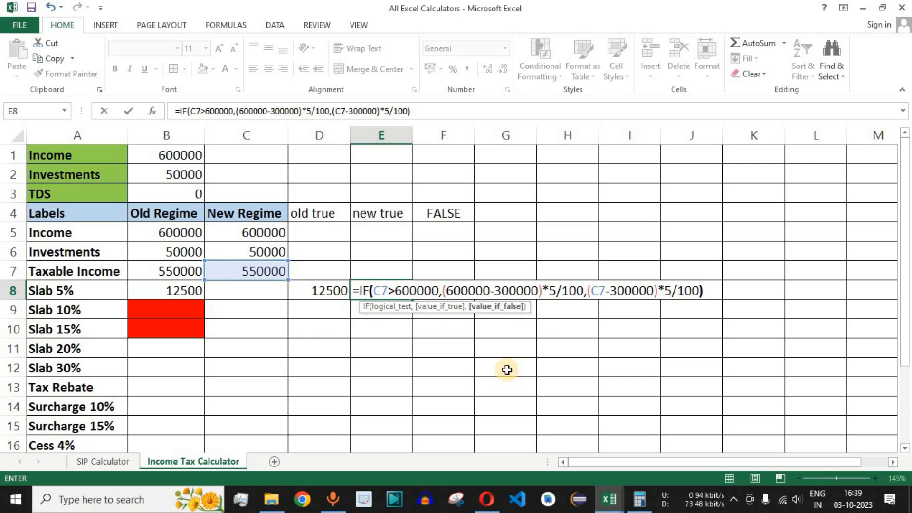
key("Return")
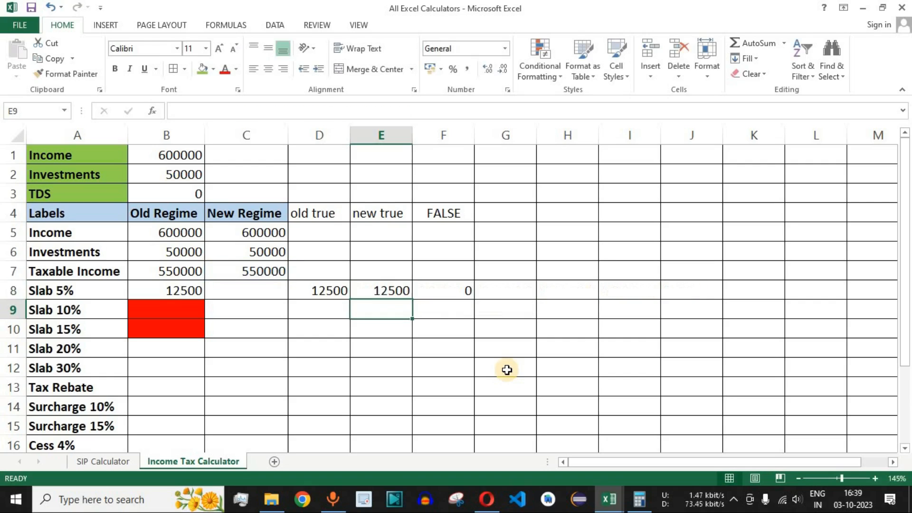
key("Up")
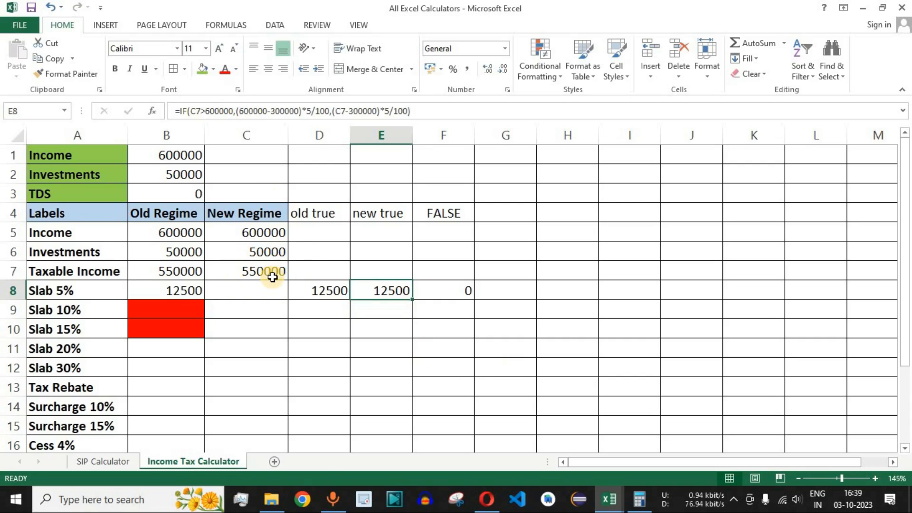
- Switch to Calculator and subtract 300000 from the 550000 taxable income
left_click(641, 491)
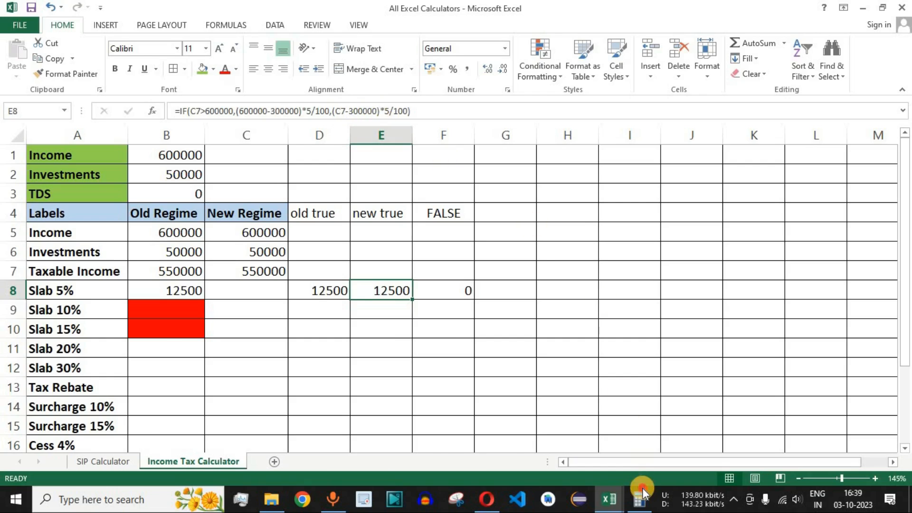
left_click(781, 389)
left_click(783, 438)
left_click(785, 439)
left_click(785, 441)
key("Escape")
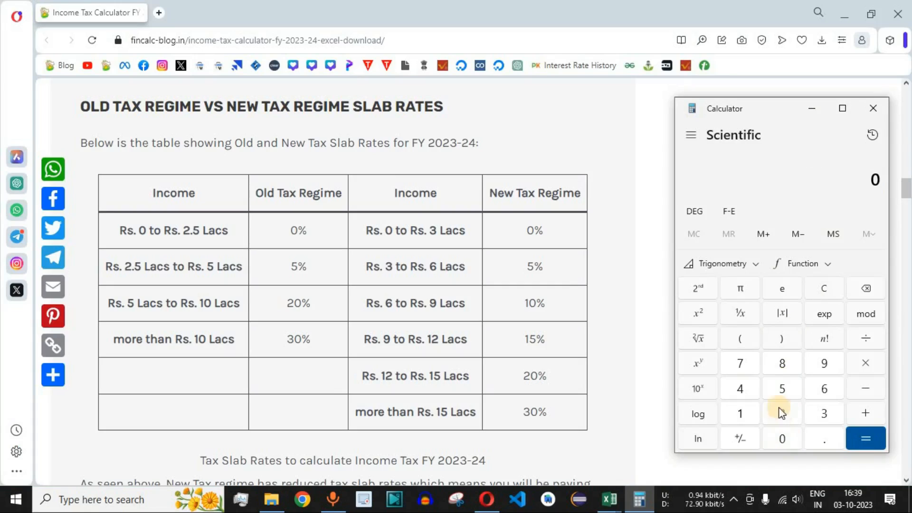
left_click(780, 389)
left_click(784, 437)
left_click(784, 436)
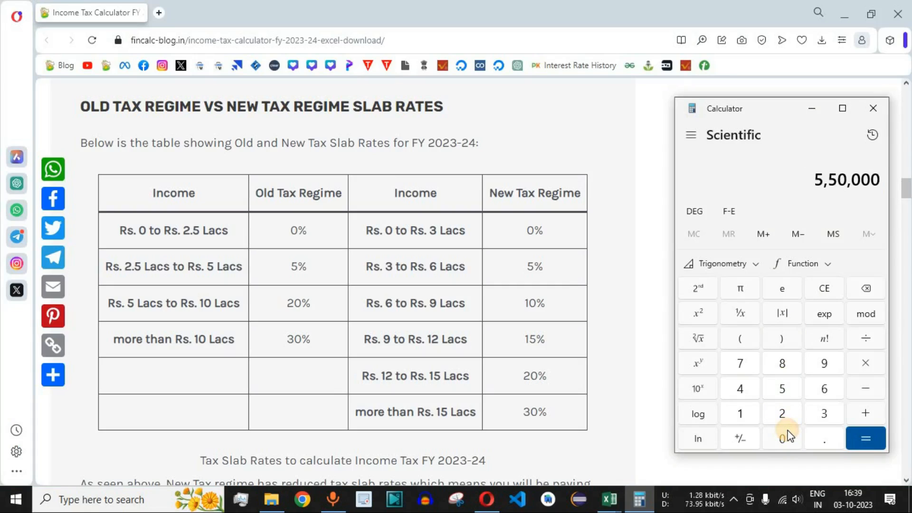
left_click(865, 388)
left_click(810, 417)
left_click(783, 436)
left_click(783, 436)
left_click(782, 436)
left_click(782, 436)
left_click(783, 436)
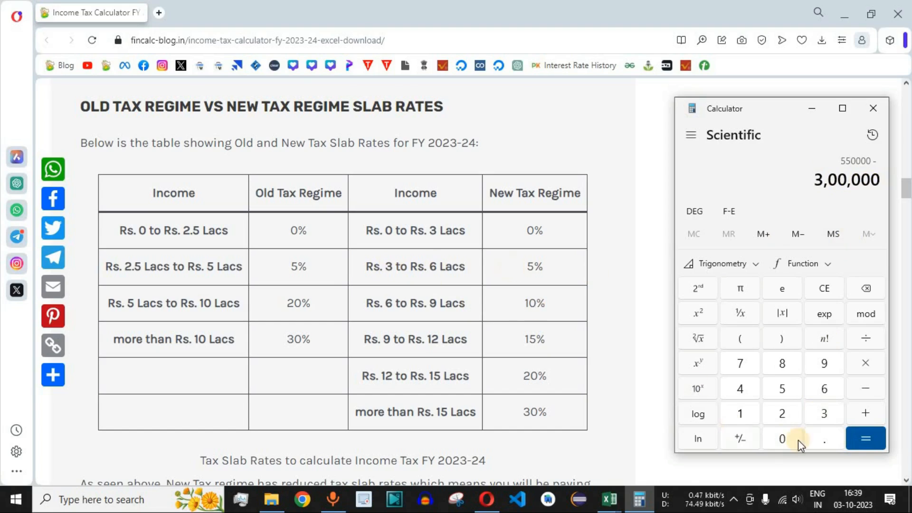
left_click(868, 439)
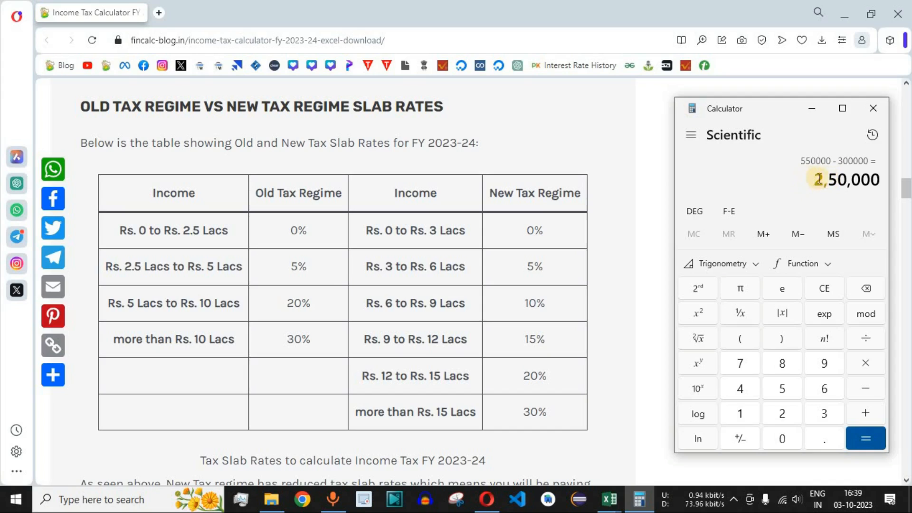
- Multiply the difference by 5 and divide by 100 to cross-check the new-regime 5% slab tax
left_click(785, 389)
left_click(865, 338)
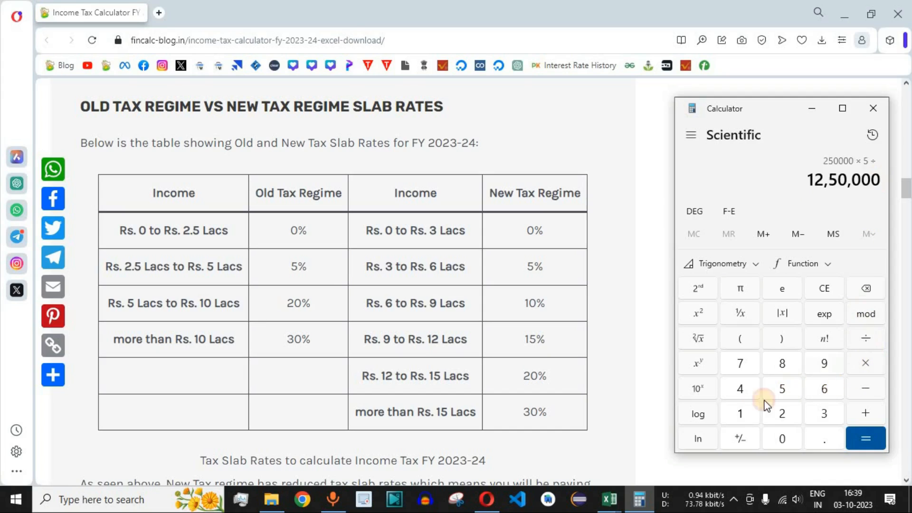
left_click(740, 413)
left_click(782, 438)
left_click(783, 438)
left_click(860, 429)
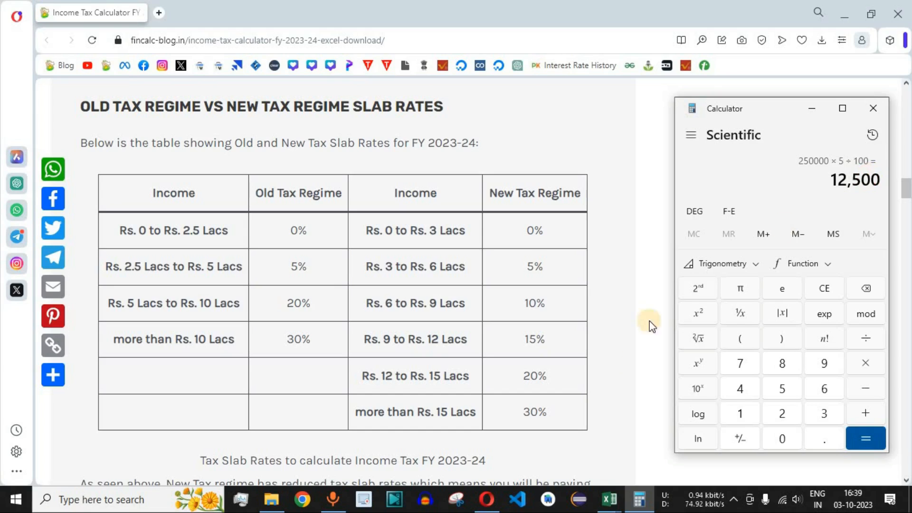
- Return to Excel and start the New Regime Slab 5% formula in C8 with an IF testing C7>300000
left_click(612, 499)
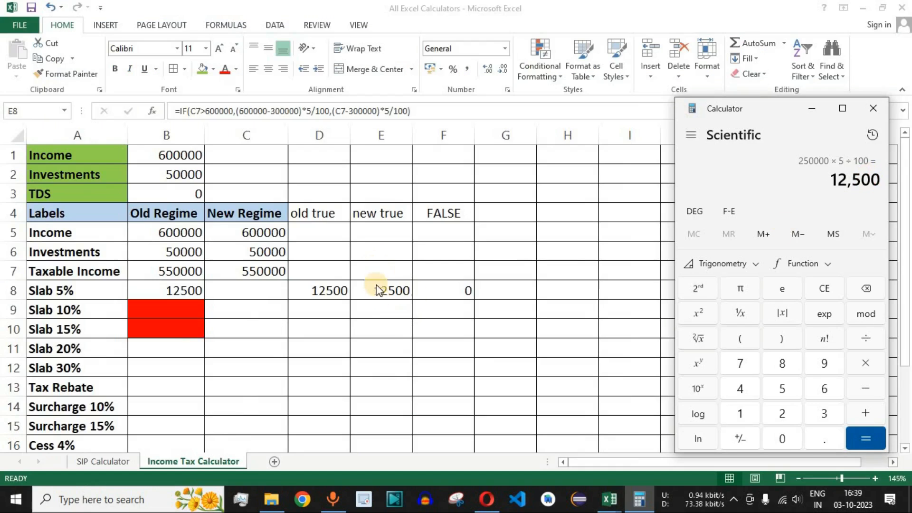
left_click(265, 299)
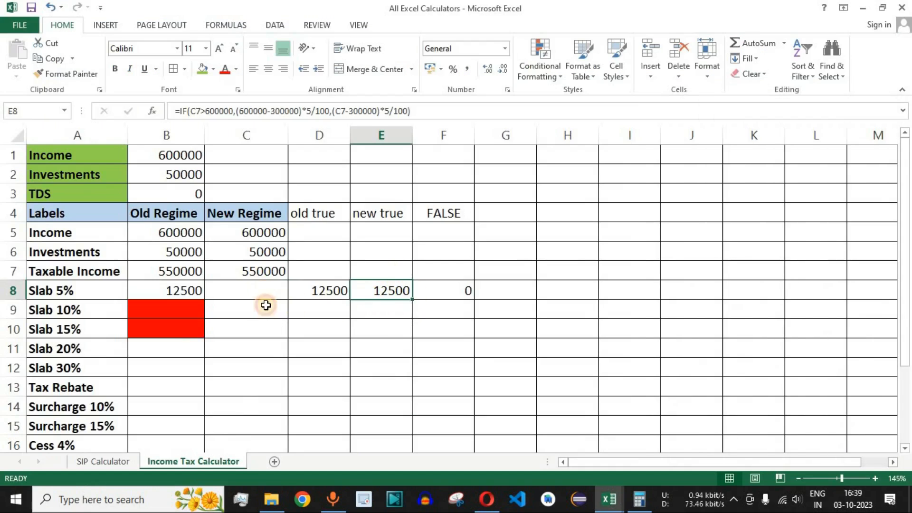
left_click(261, 285)
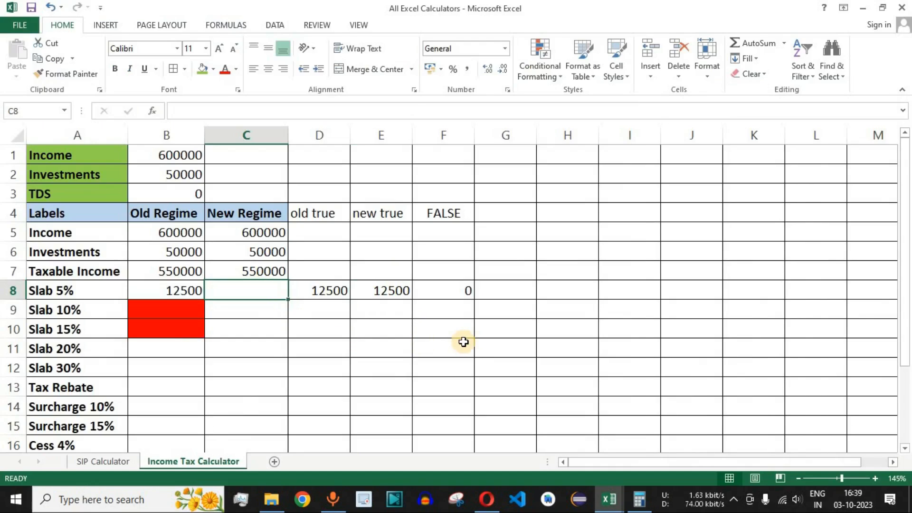
type("=")
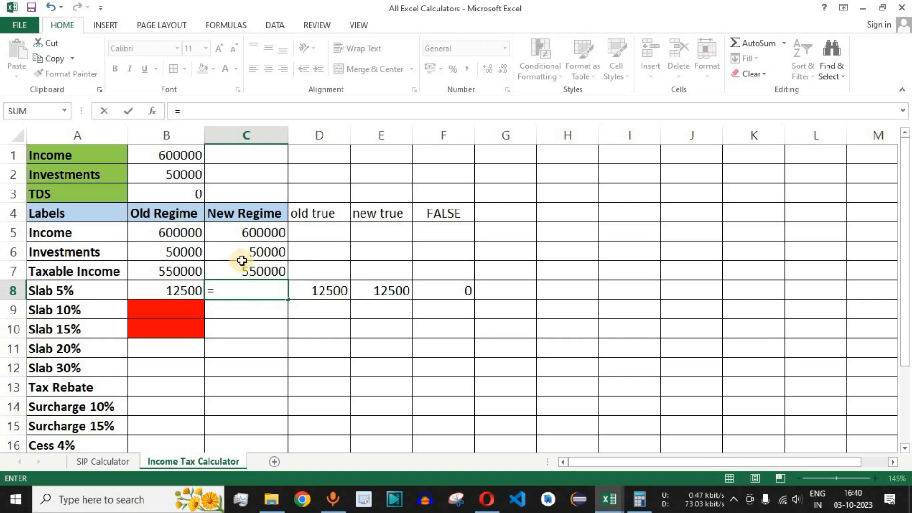
type("if")
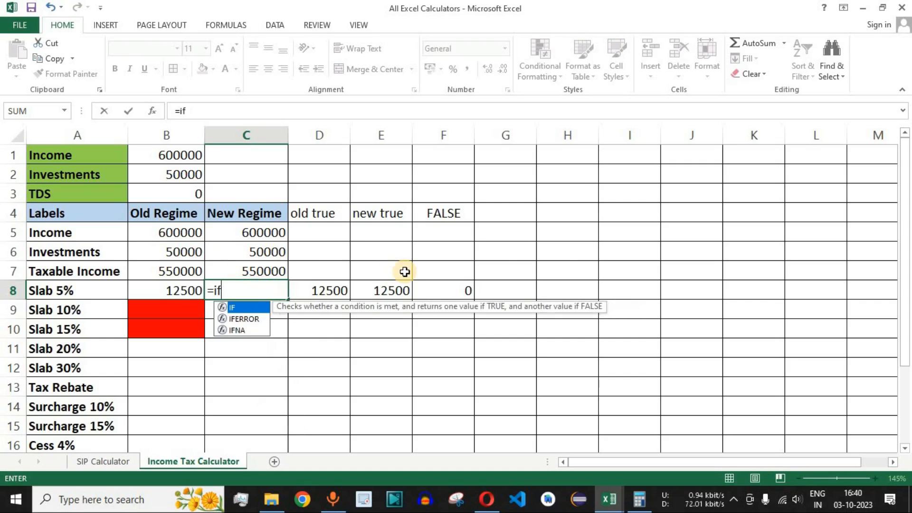
key("Tab")
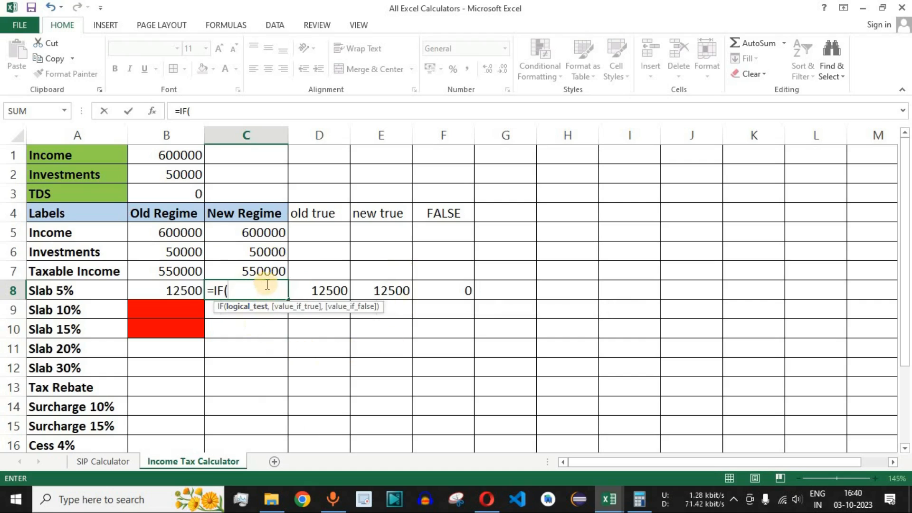
left_click(262, 268)
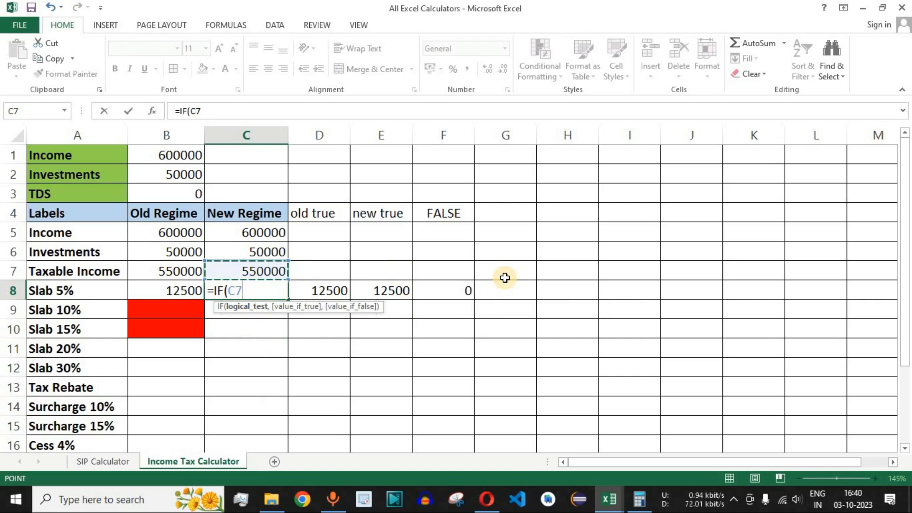
type(">300000")
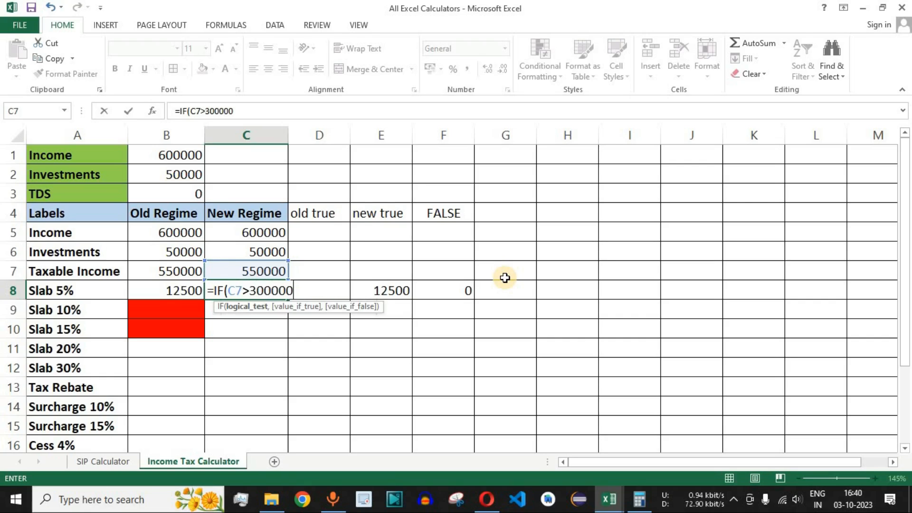
type(",")
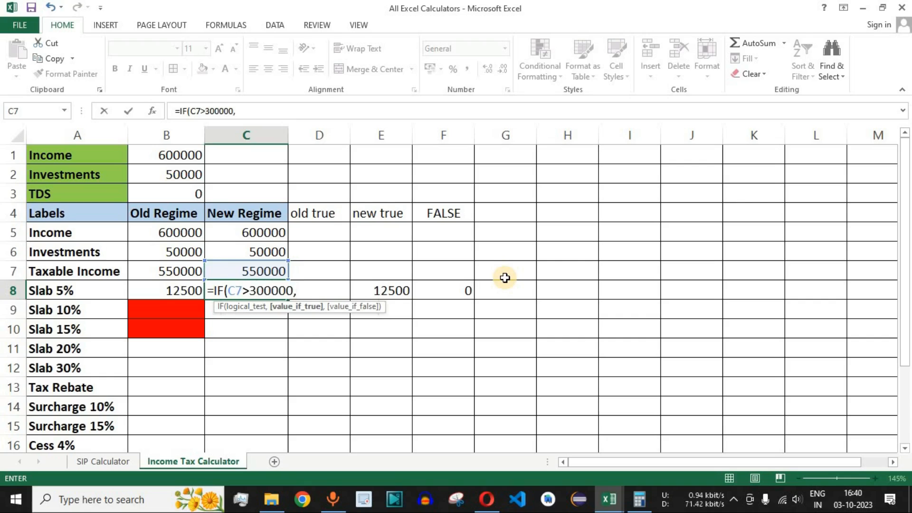
- Complete the C8 formula with E8 as the true value and F8 as the false value, and review the cell
left_click(398, 290)
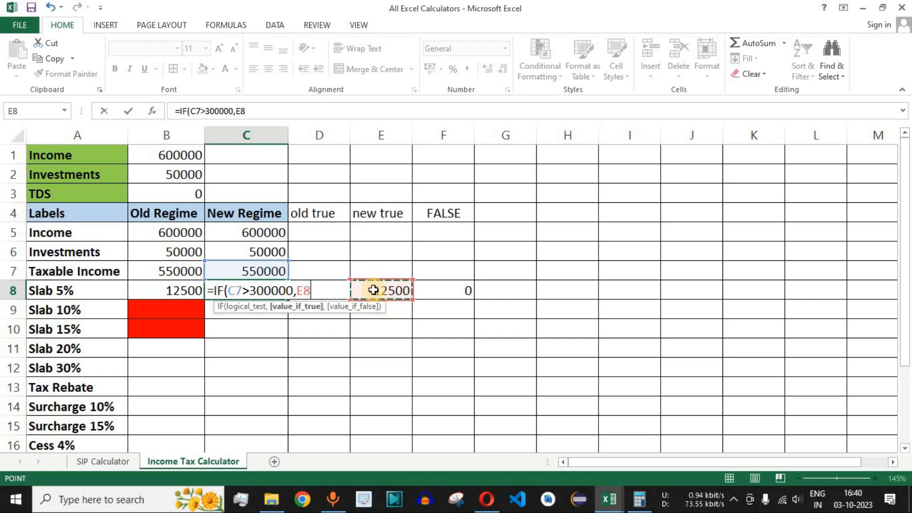
type(",")
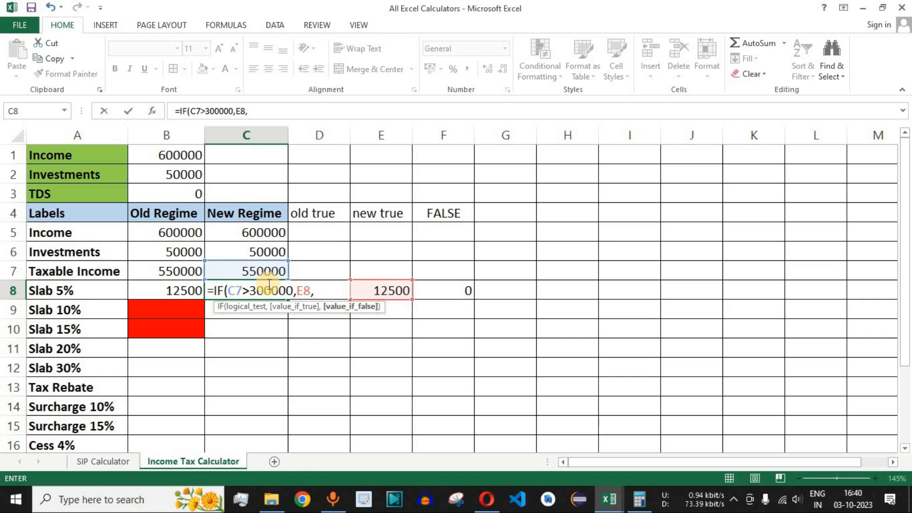
left_click(463, 290)
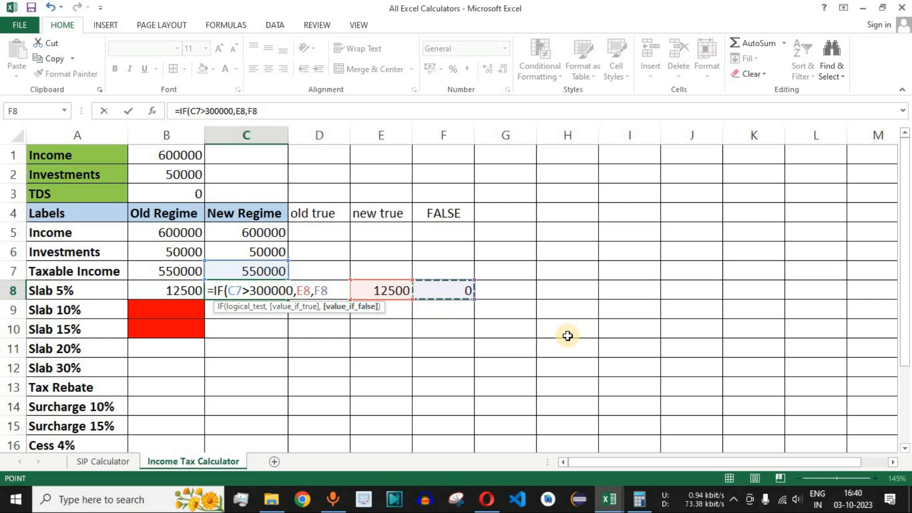
type(")")
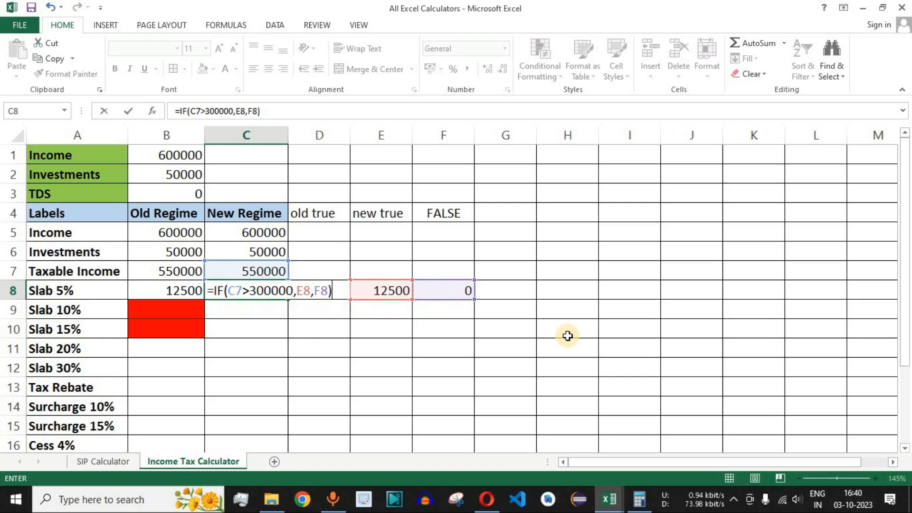
key("Return")
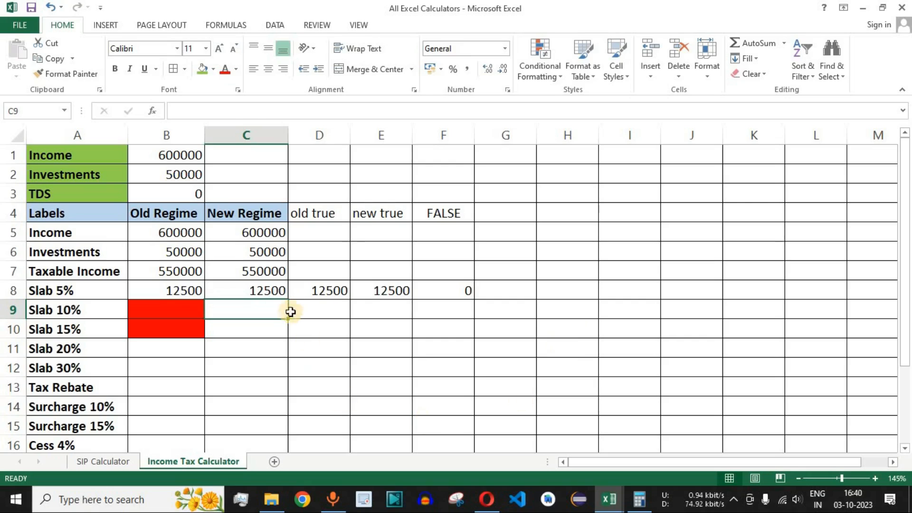
left_click(268, 285)
left_click_drag(212, 288, 252, 291)
left_click(252, 291)
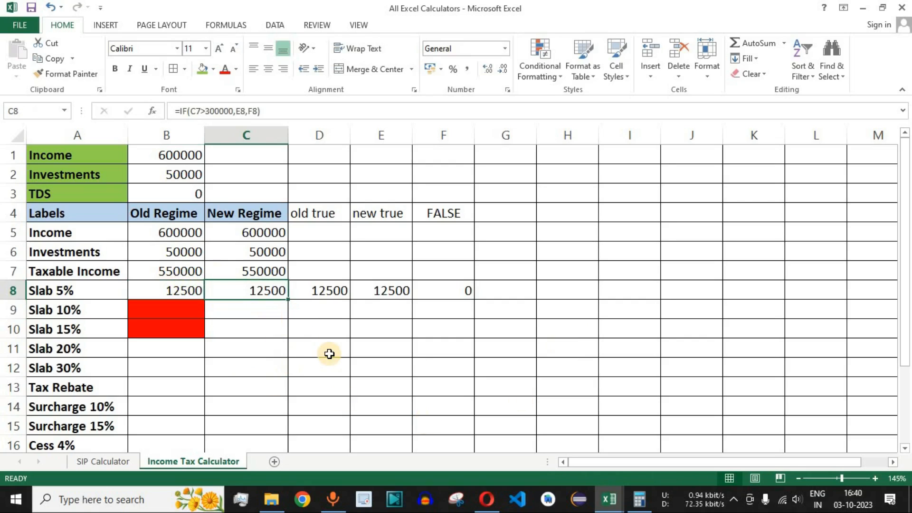
- Set the Income input in B1 to 700000 to test the Slab 5% formulas of both regimes
left_click(170, 155)
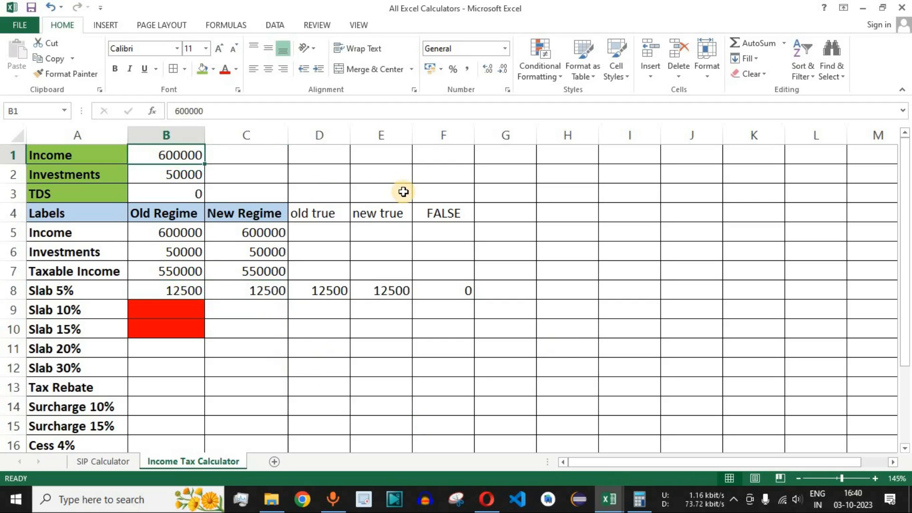
type("70")
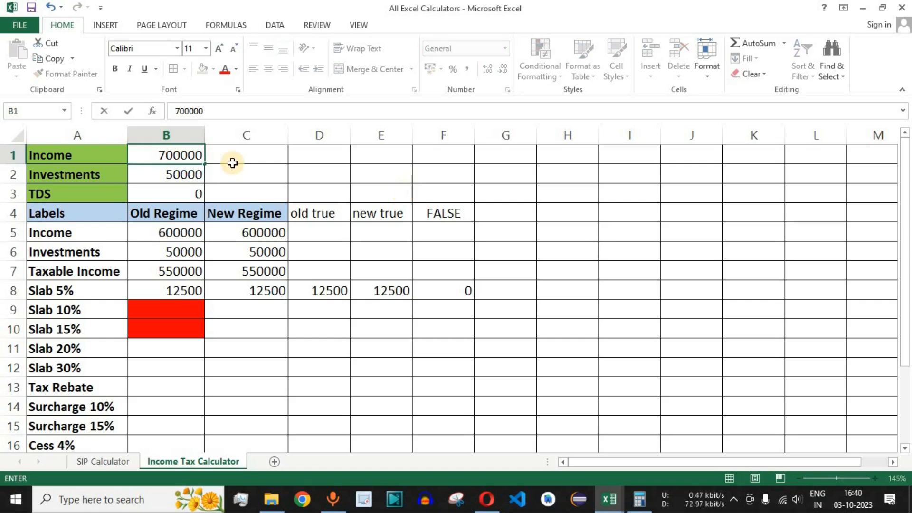
key("Return")
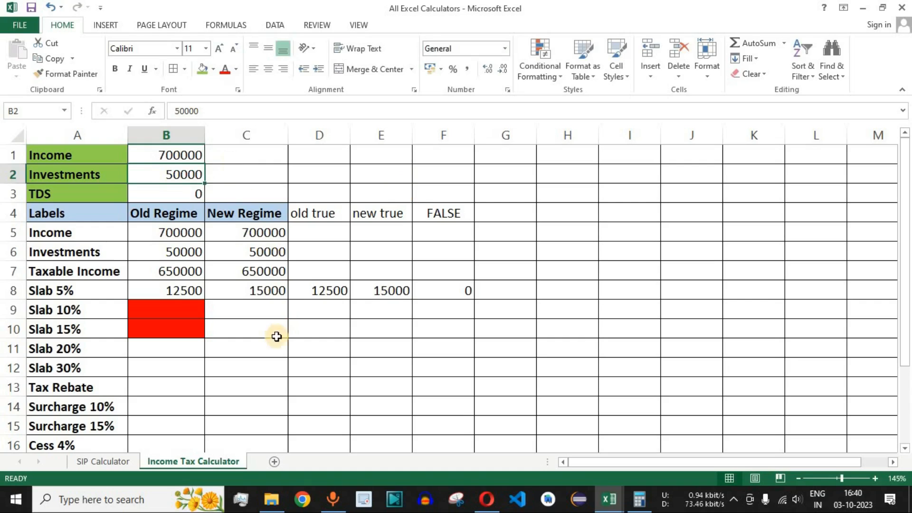
- Examine the Slab 5% cells of both regimes, the Slab 10% to 30% rows, and the helper formula in E8
left_click_drag(392, 251, 387, 332)
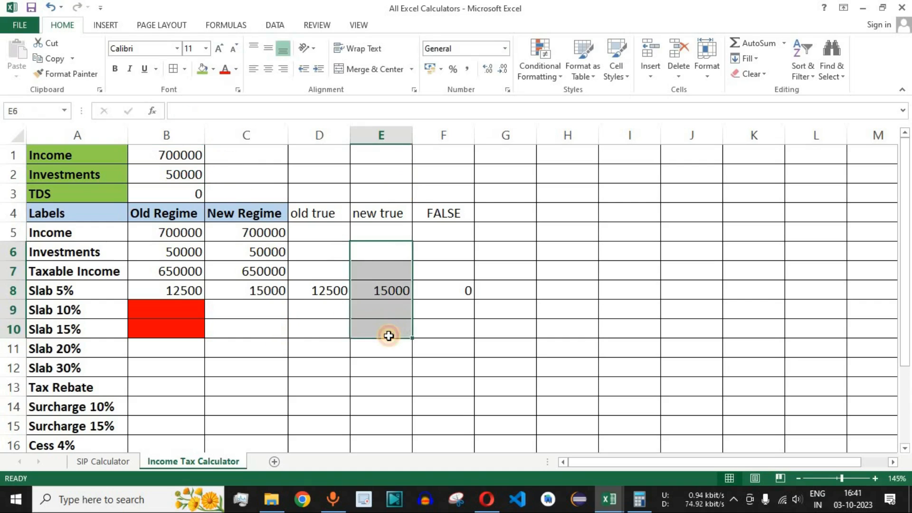
left_click(261, 291)
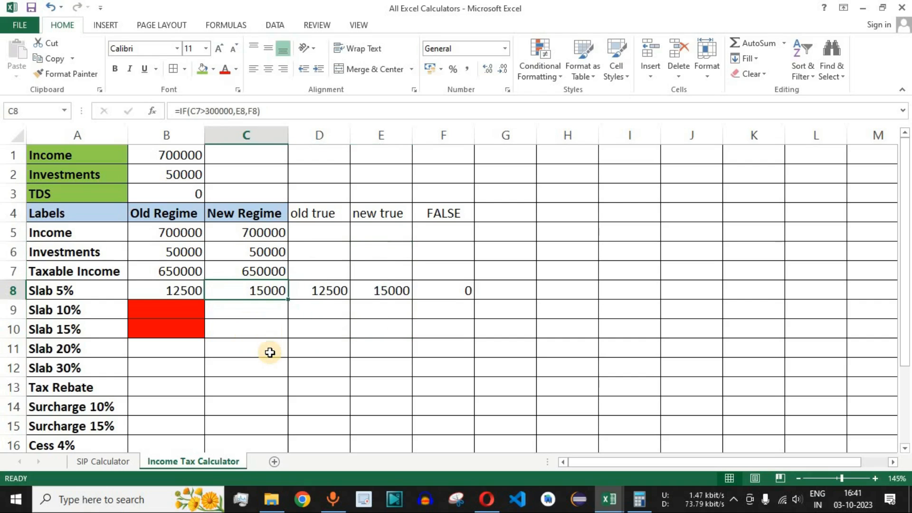
left_click_drag(160, 212, 255, 288)
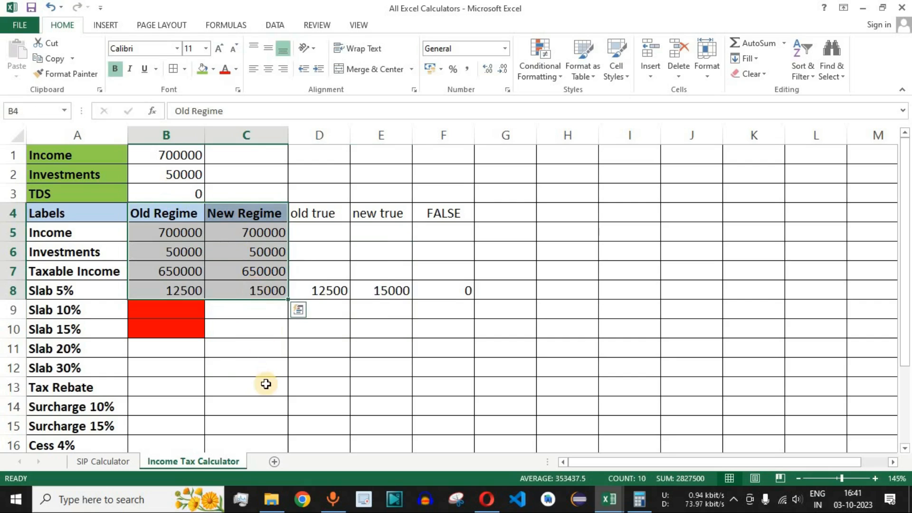
left_click_drag(183, 292, 254, 370)
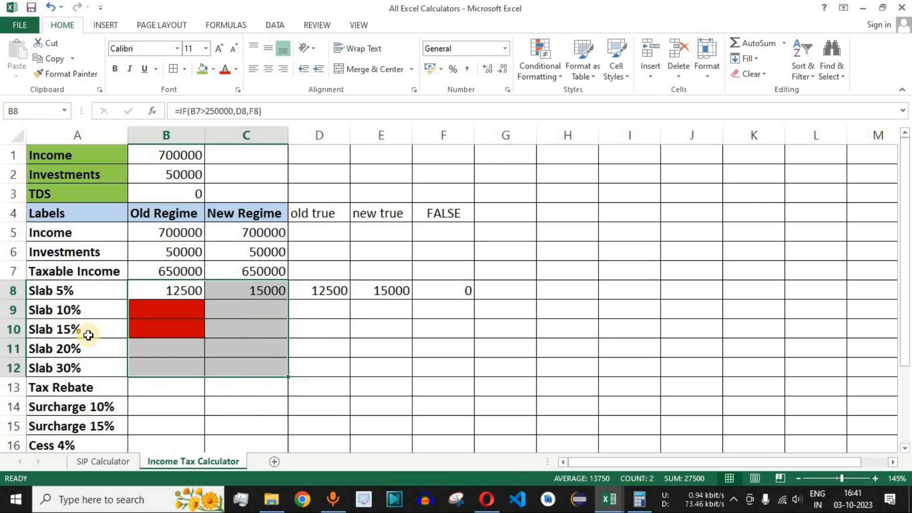
left_click_drag(77, 309, 89, 364)
left_click_drag(181, 312, 248, 369)
left_click_drag(333, 290, 433, 290)
left_click(383, 290)
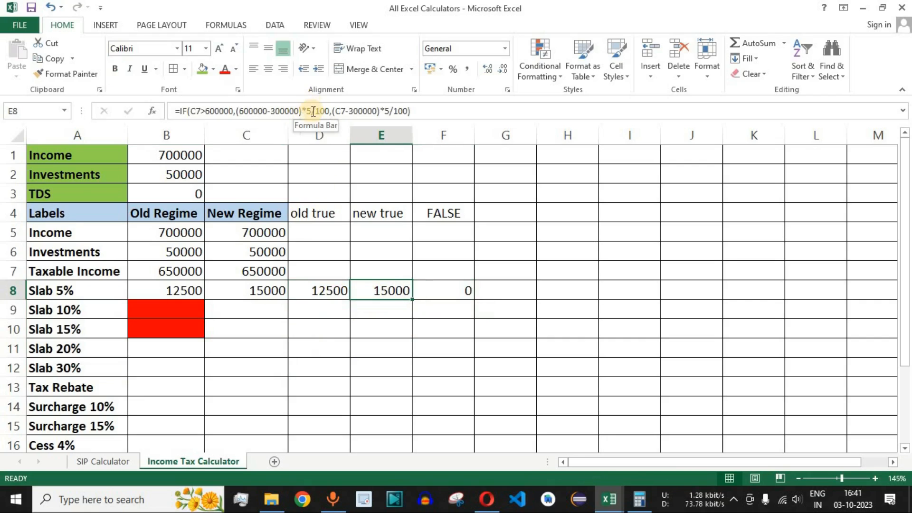
left_click_drag(299, 111, 239, 111)
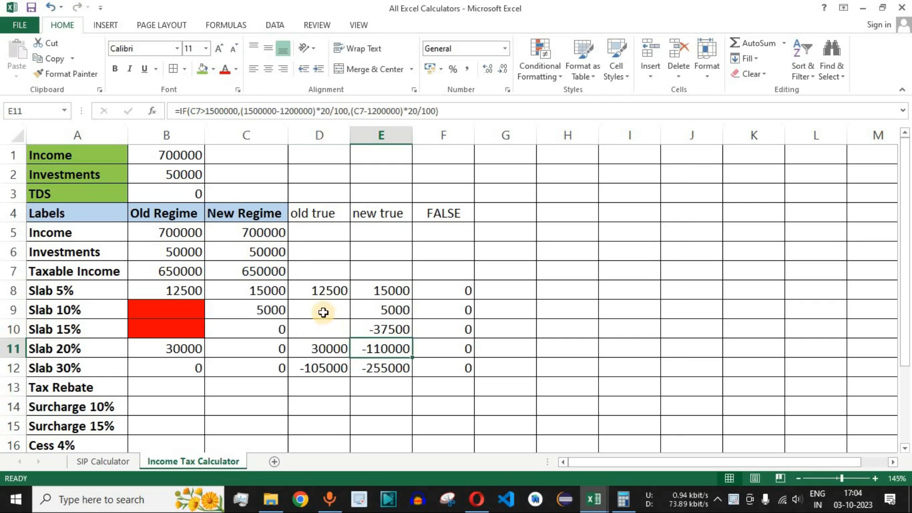
- Inspect the new-regime true-value formulas for Slab 10% in E9 and Slab 15% in E10
left_click_drag(323, 312, 388, 367)
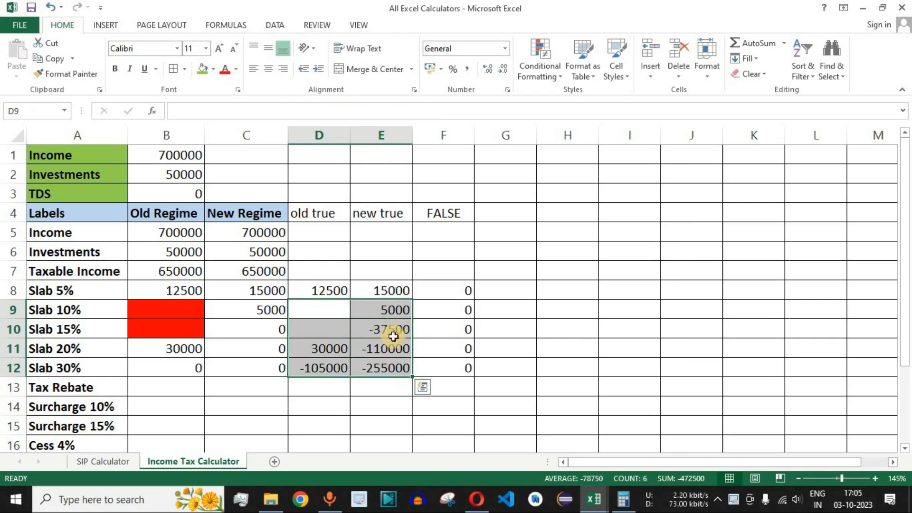
left_click(395, 310)
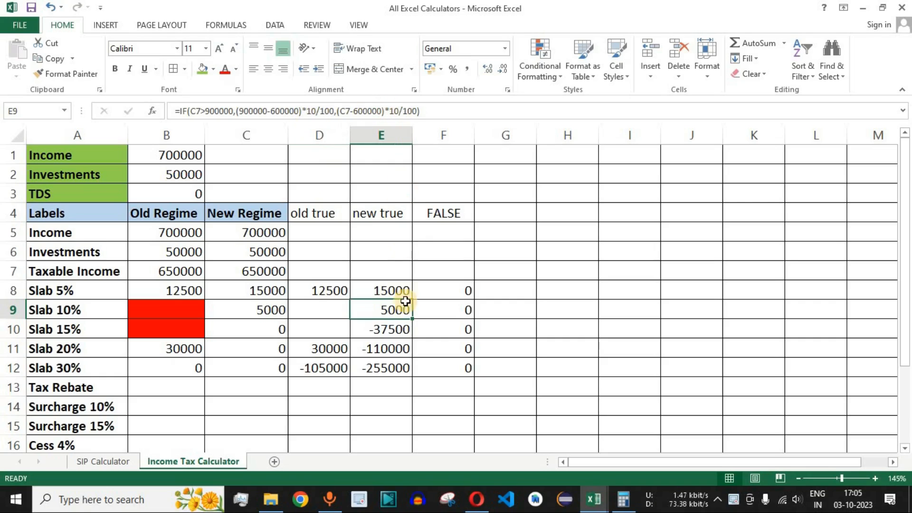
left_click(388, 329)
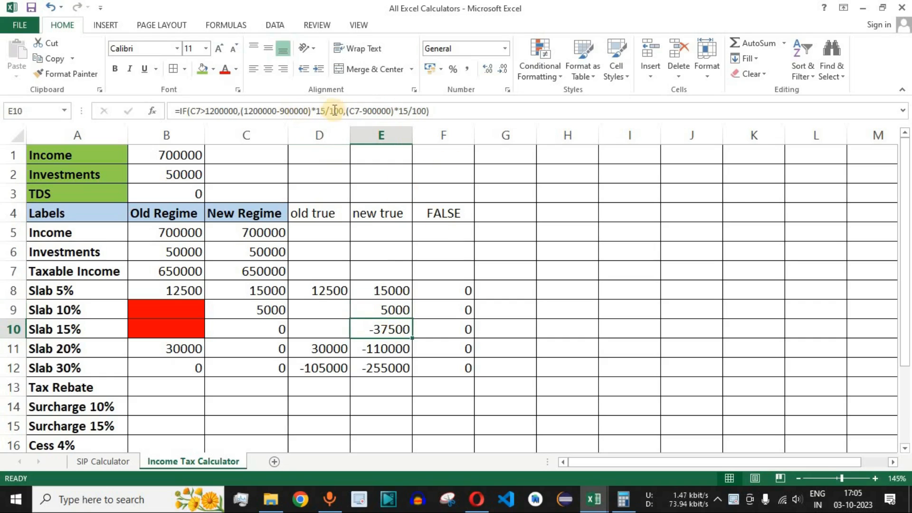
left_click_drag(308, 111, 243, 110)
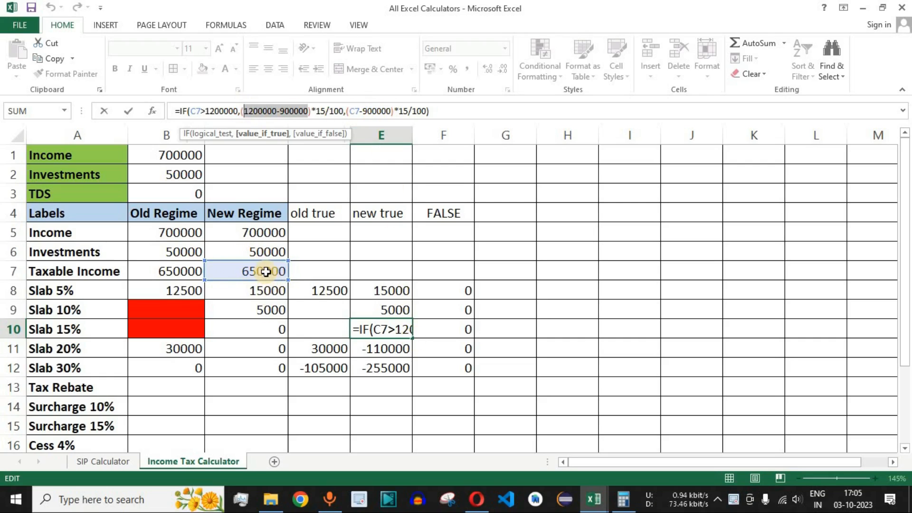
key("ctrl+Return")
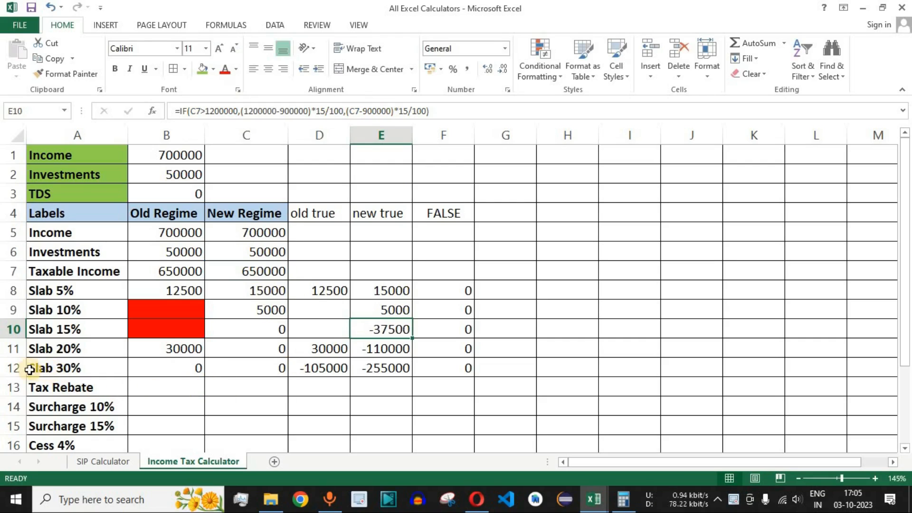
- Examine the Slab 30% and Tax Rebate rows and the old-regime Taxable Income, Slab 5% and Slab 20% cells
left_click(14, 369)
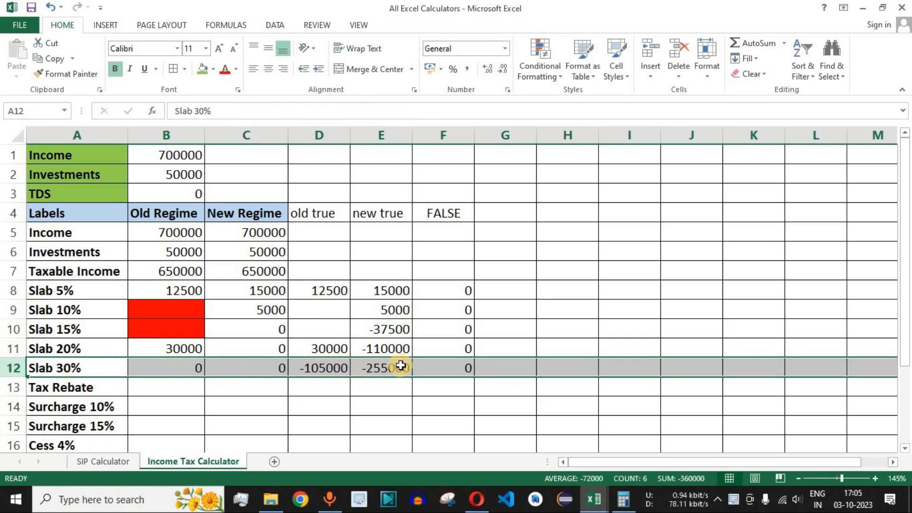
left_click(175, 390)
left_click(10, 390)
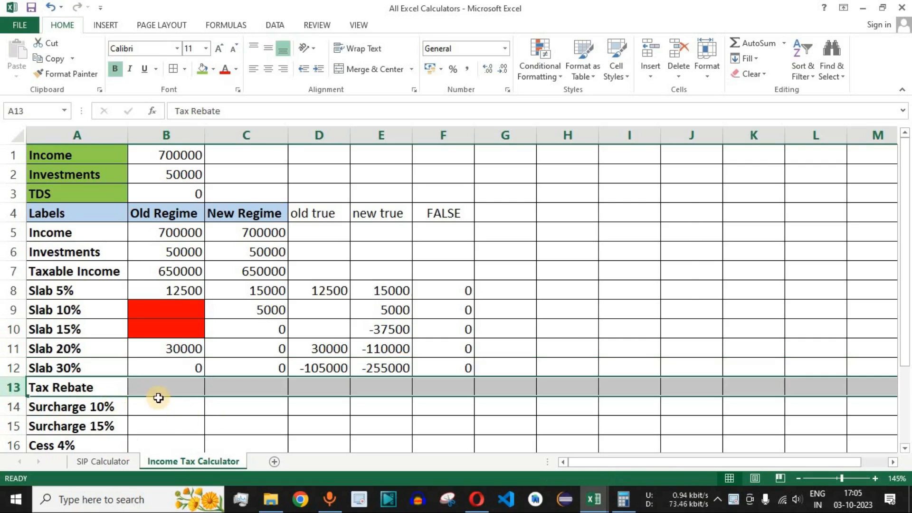
left_click(176, 385)
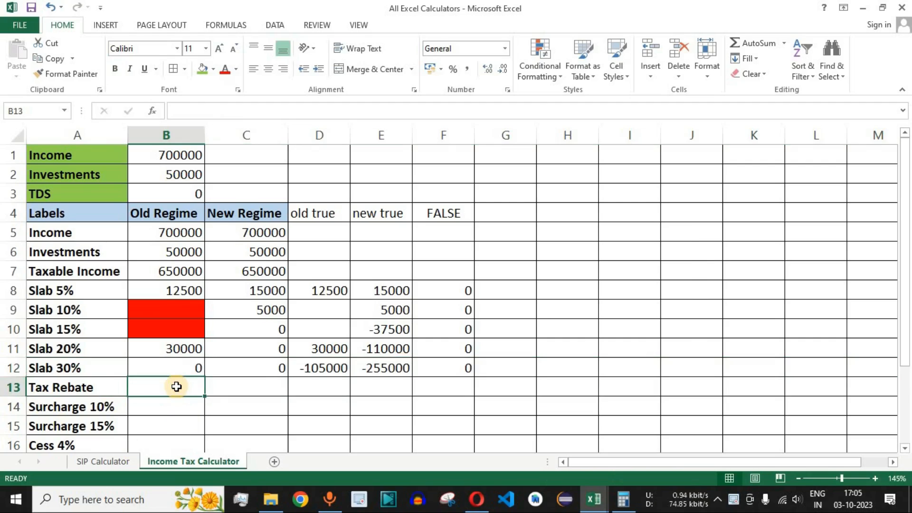
left_click(185, 270)
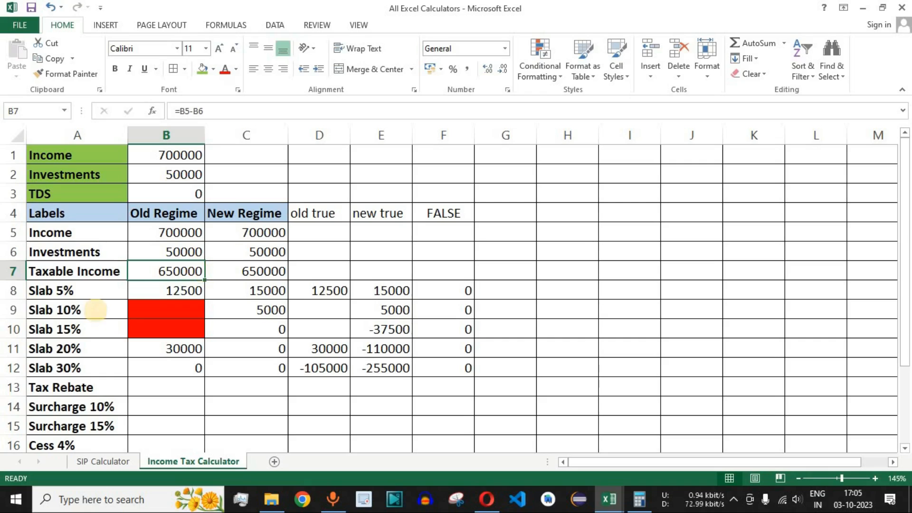
left_click(174, 290)
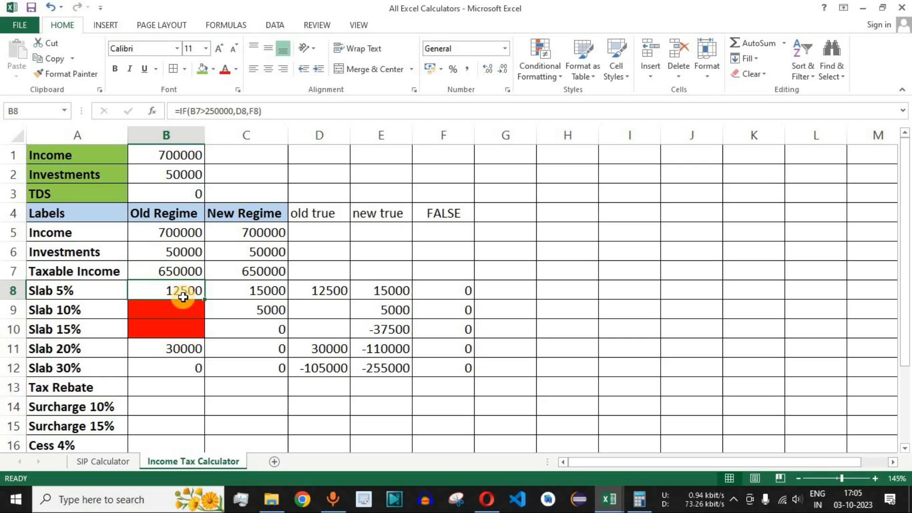
left_click(81, 347)
left_click(170, 350)
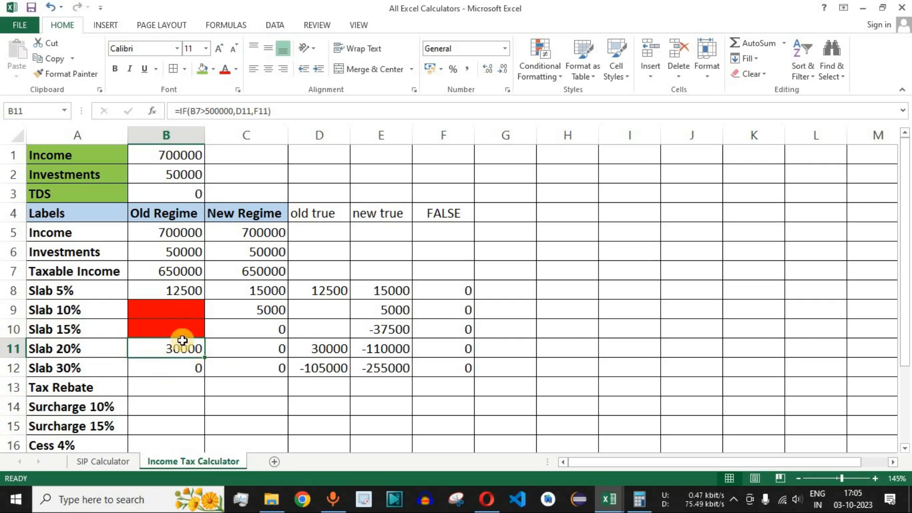
- Enter the Old Regime Tax Rebate formula =IF(B11>0,0,B8) in B13 and review the cell
left_click(185, 389)
type("=if")
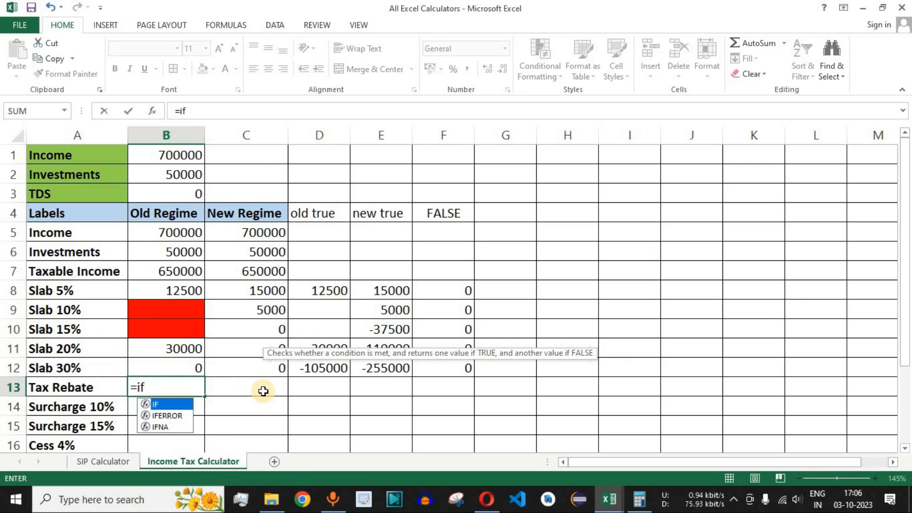
key("Tab")
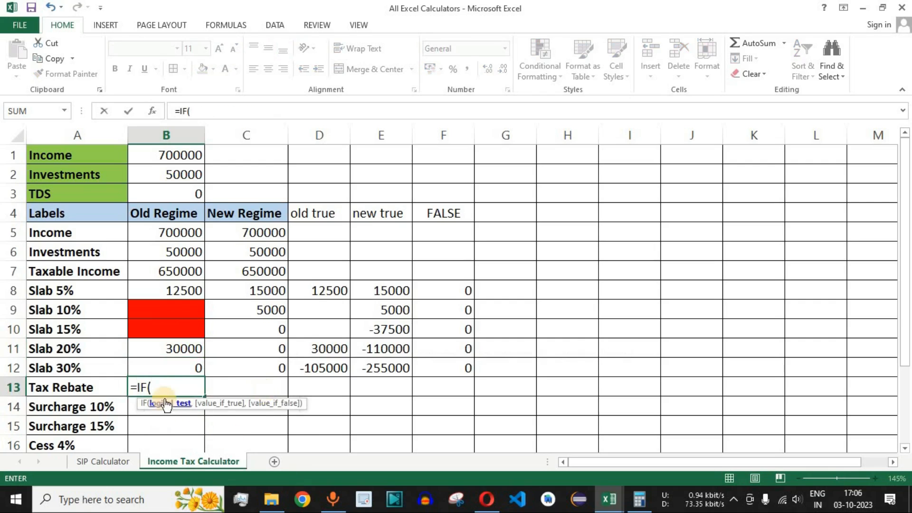
left_click(179, 349)
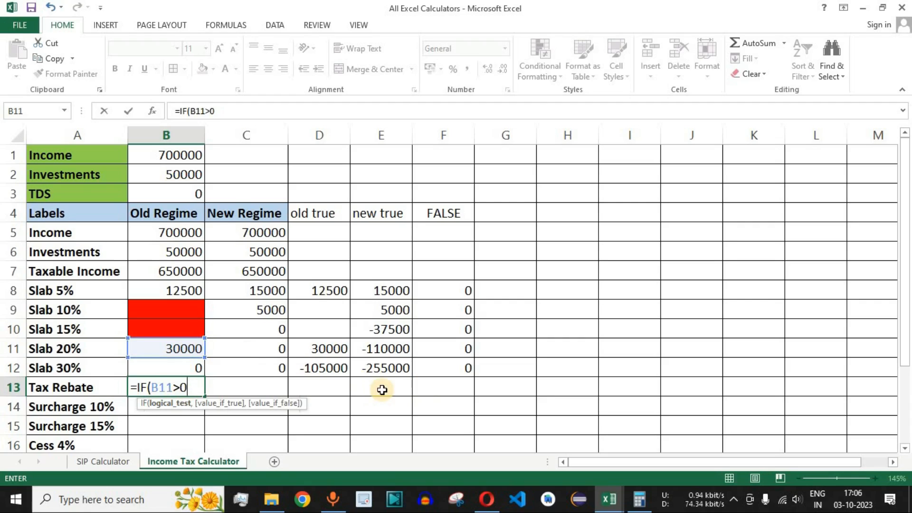
type(",0")
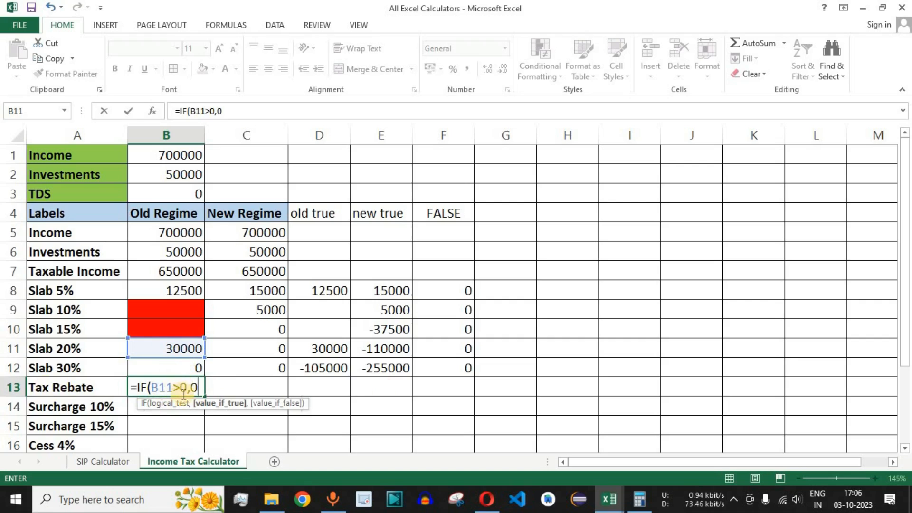
type(",")
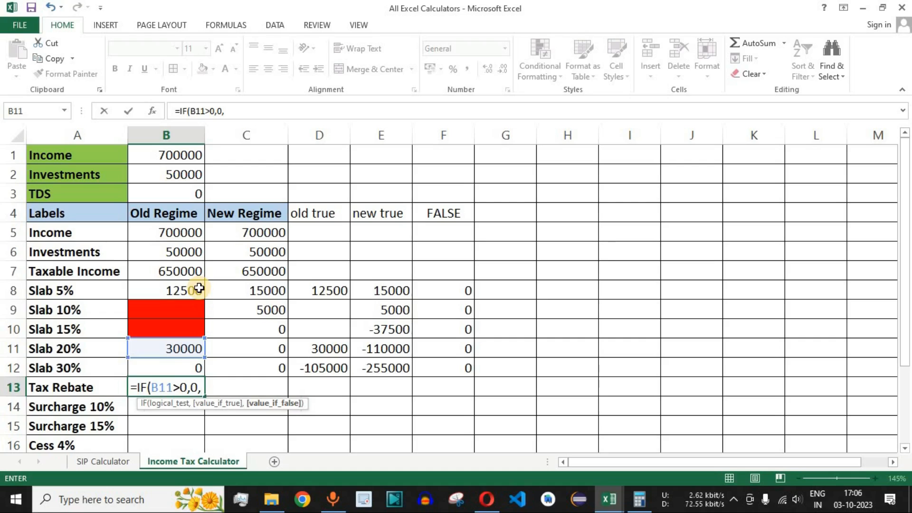
left_click(175, 289)
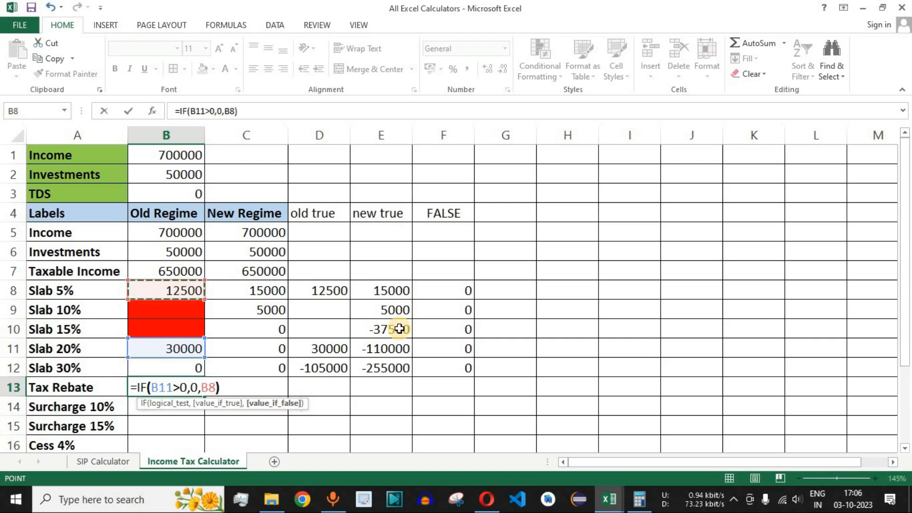
key("Return")
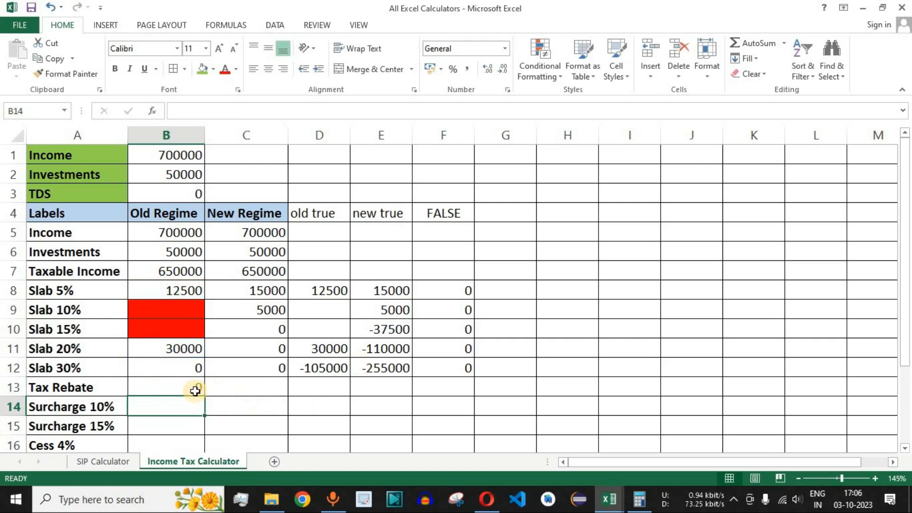
left_click(176, 391)
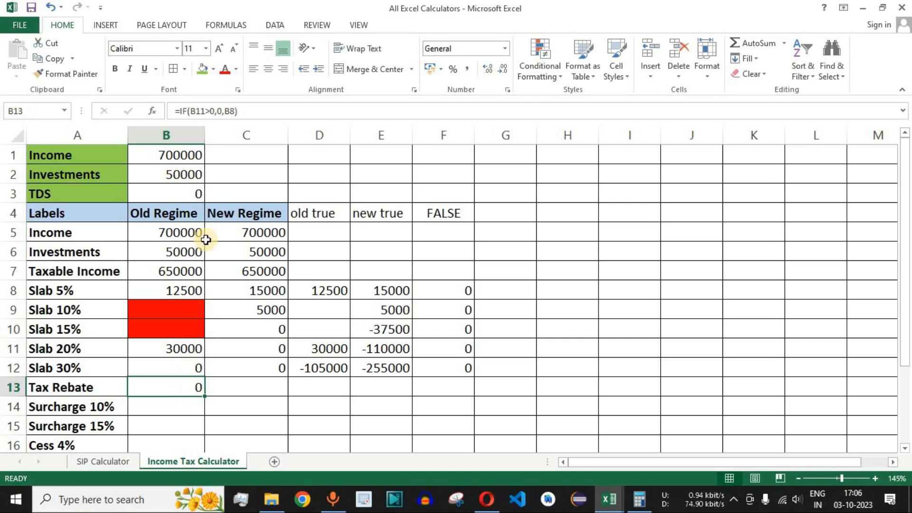
- Set the Income input in B1 to 500000 and check the Old Regime Slab 5%, Slab 20% and Tax Rebate cells
left_click(181, 155)
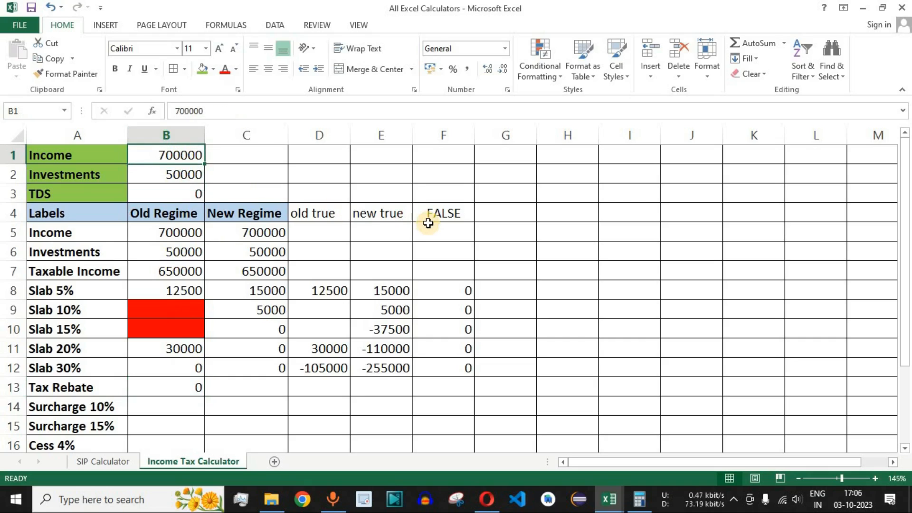
type("500")
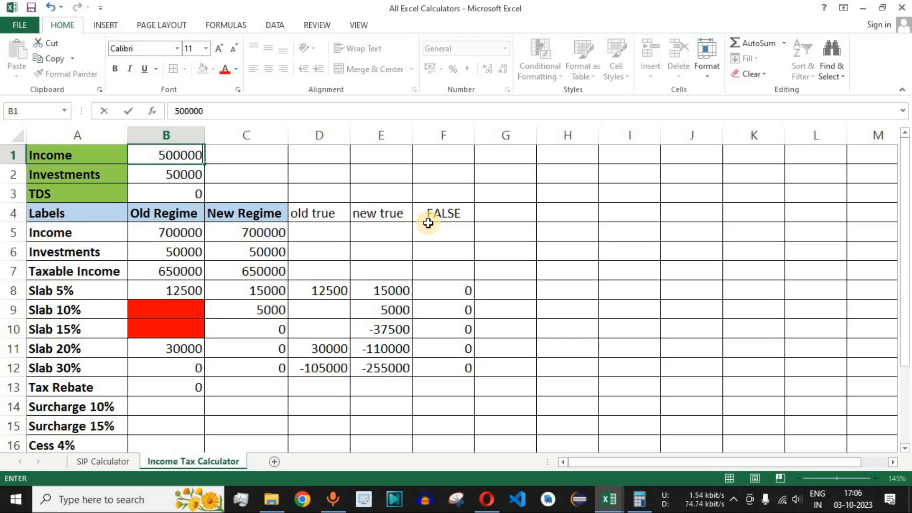
key("Return")
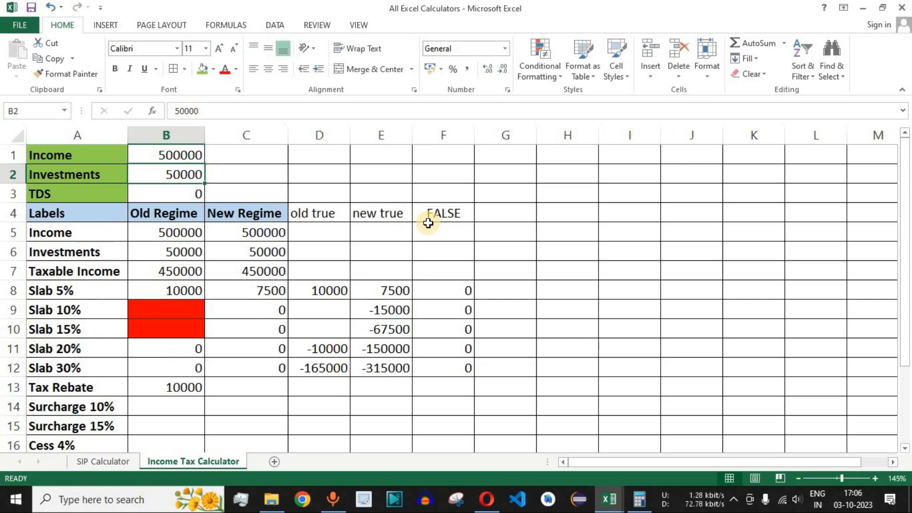
left_click_drag(89, 290, 196, 287)
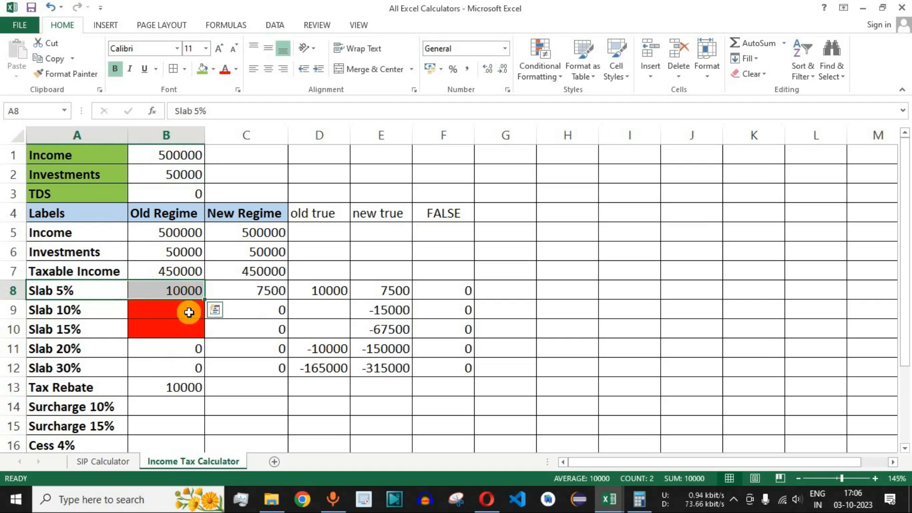
left_click(90, 350)
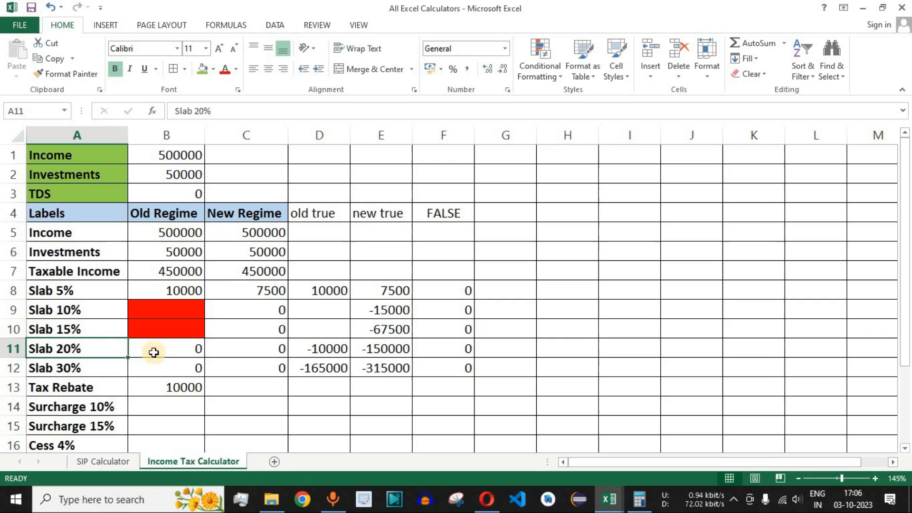
left_click(184, 350)
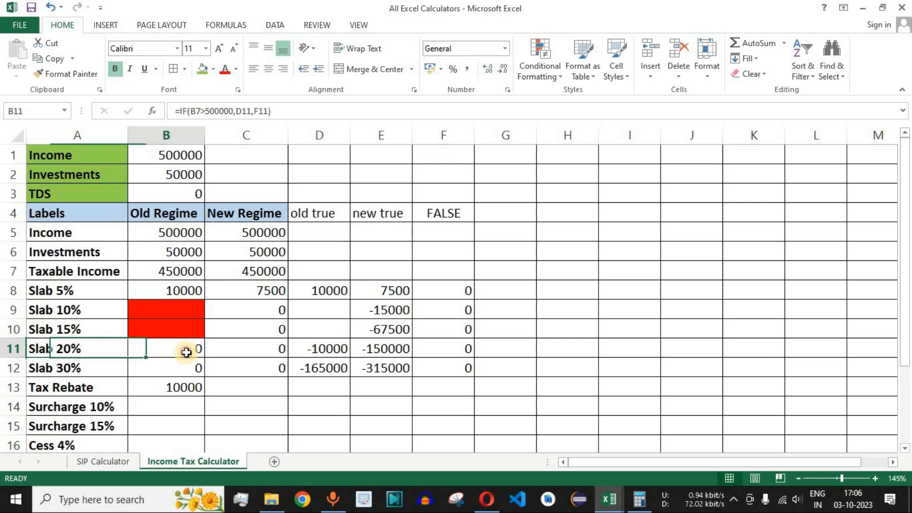
left_click(176, 387)
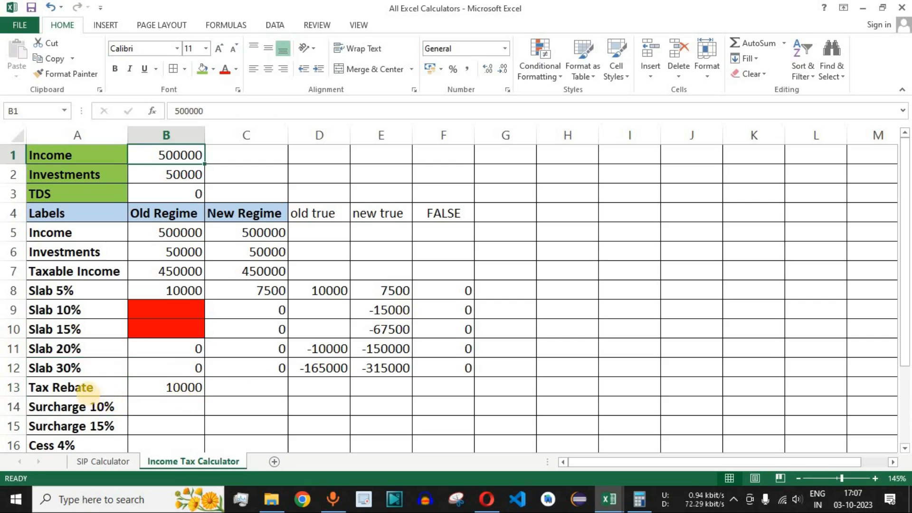
- Set the Income input in B1 to 700000 and the Investments input in B2 to 0
left_click_drag(91, 392, 238, 402)
left_click(250, 387)
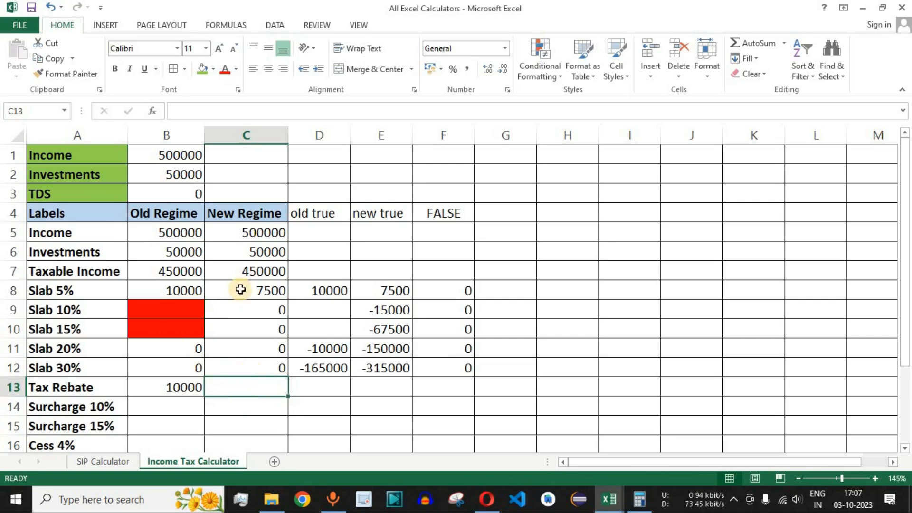
left_click(262, 271)
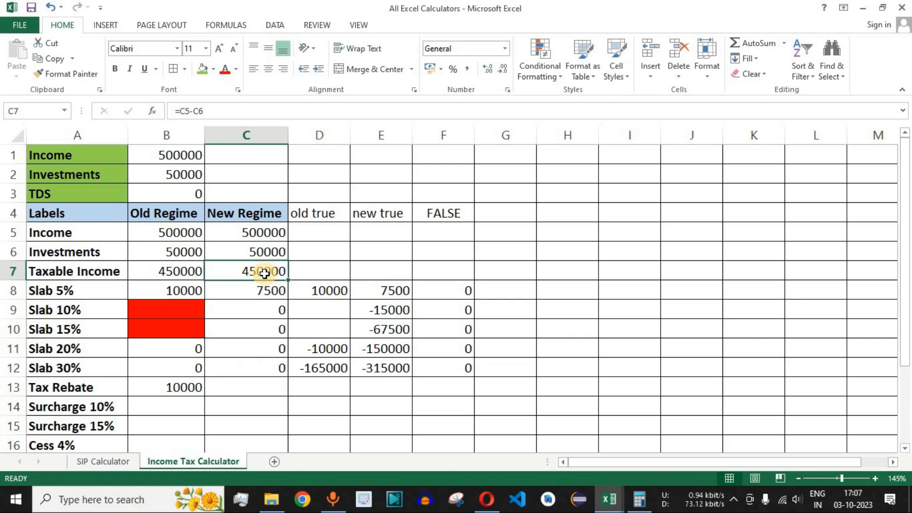
left_click(186, 156)
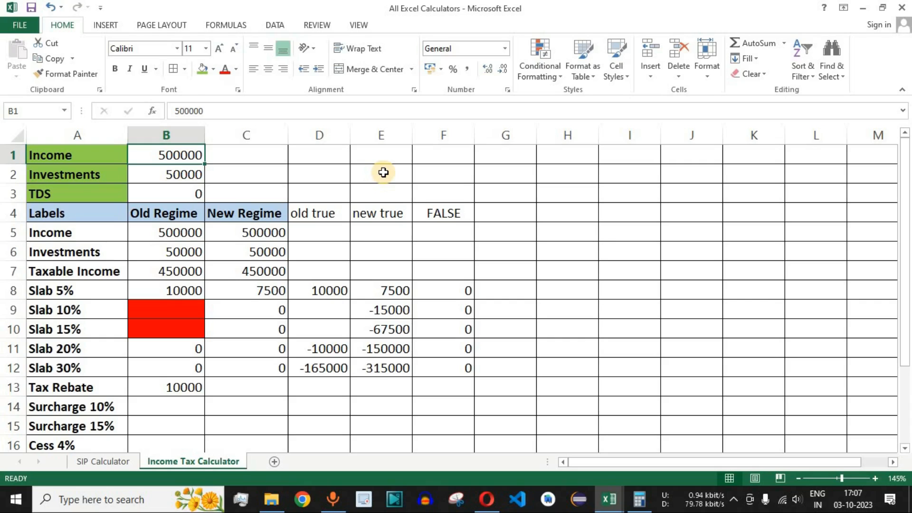
type("7")
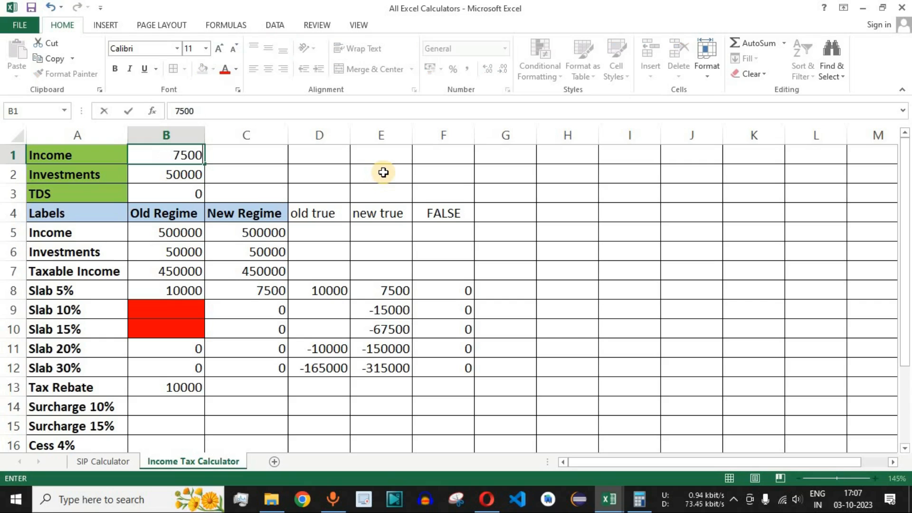
key("Return")
type("0")
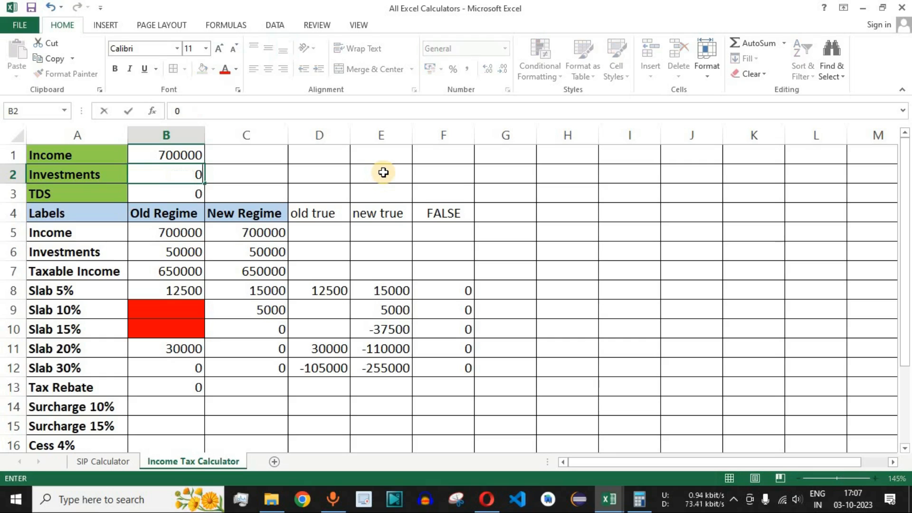
key("Return")
- Examine the Taxable Income row and the New Regime Slab 5% and Slab 10% cells
left_click_drag(93, 273, 255, 269)
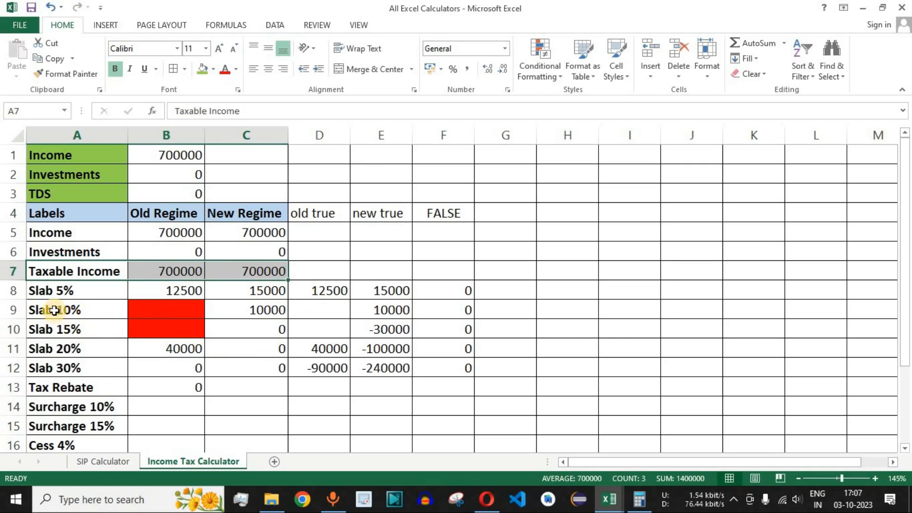
left_click(79, 309)
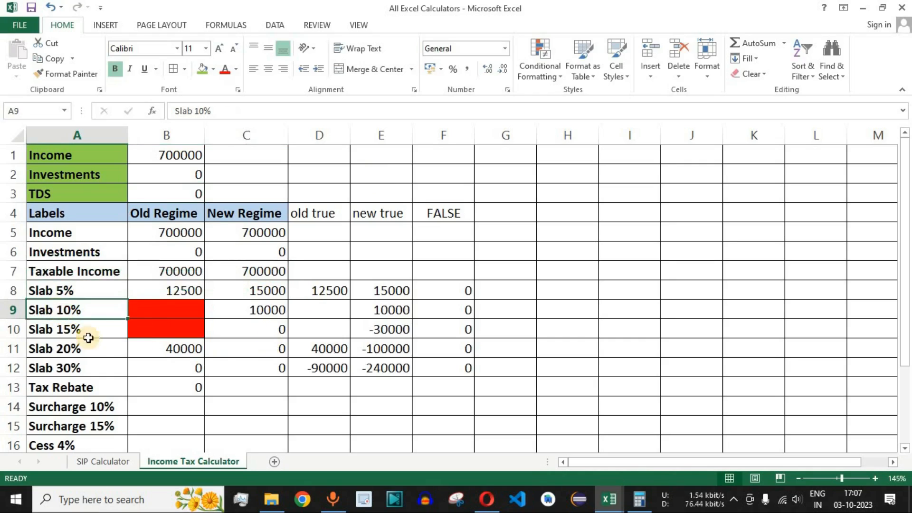
left_click(259, 309)
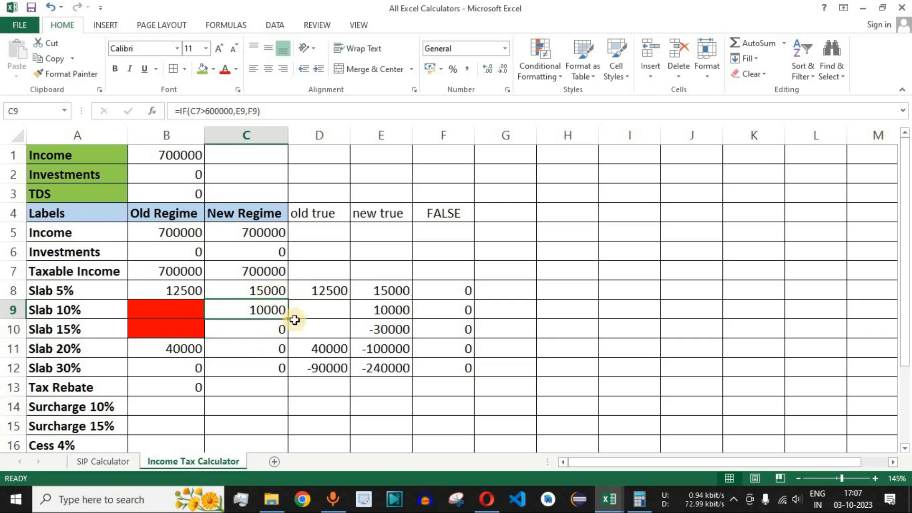
left_click(268, 388)
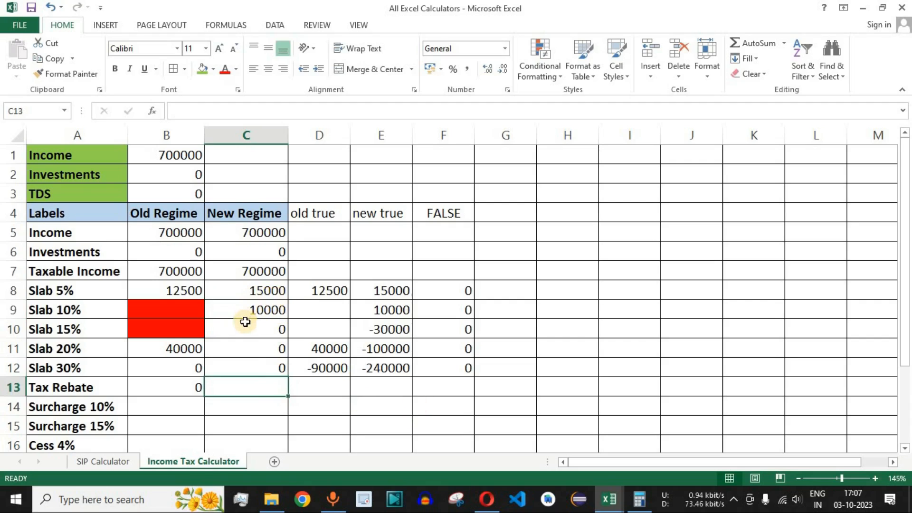
left_click_drag(271, 292, 270, 311)
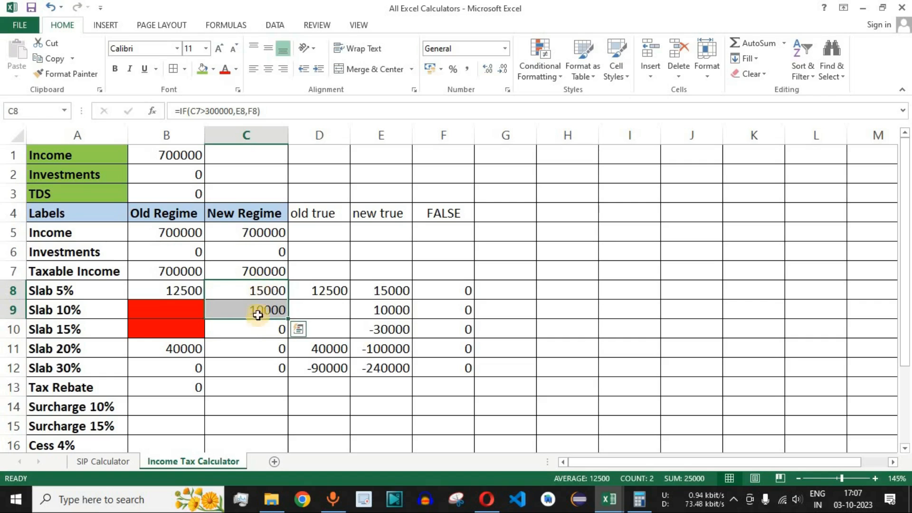
- Enter the New Regime Tax Rebate formula =IF(C9>10000,0,SUM(C8:C9)) in C13
left_click(245, 387)
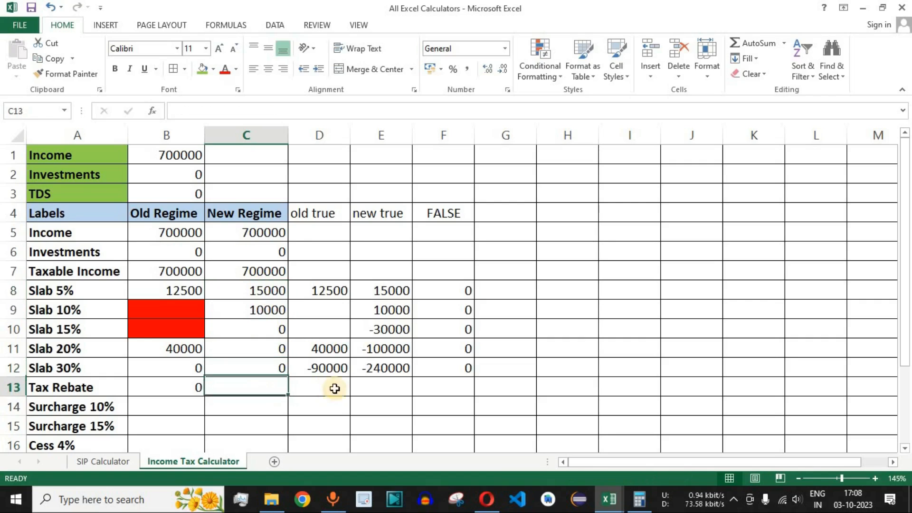
type("=")
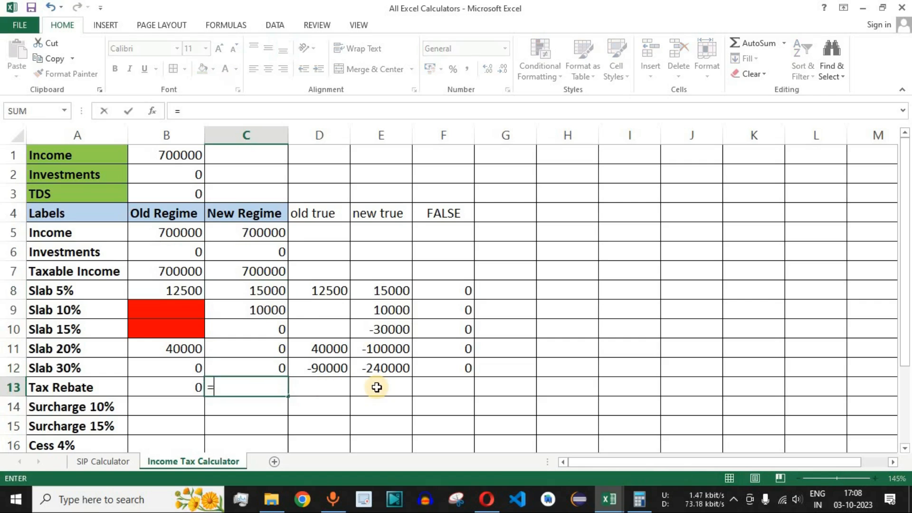
type("if")
key("Tab")
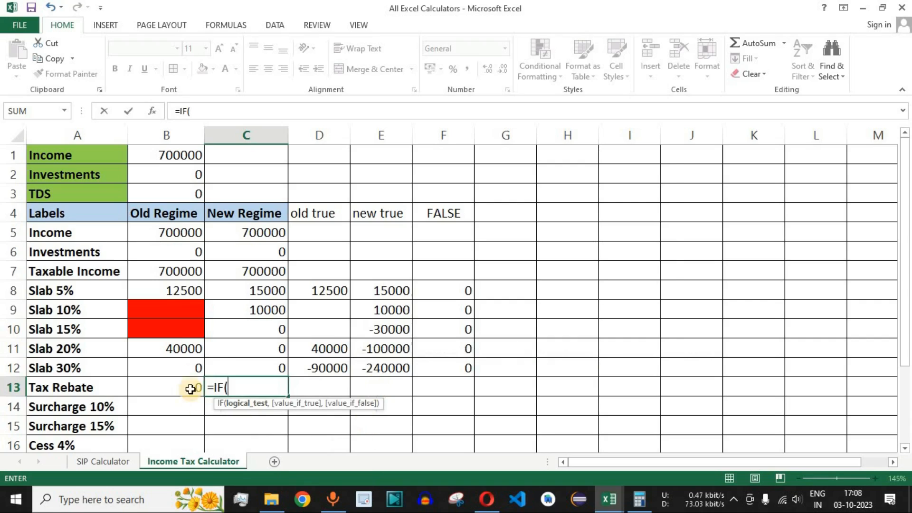
left_click(262, 312)
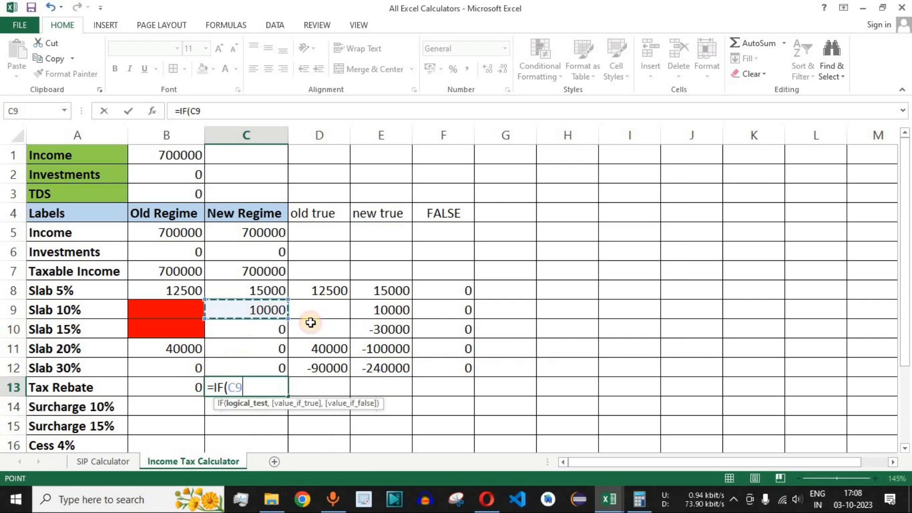
type(">10000")
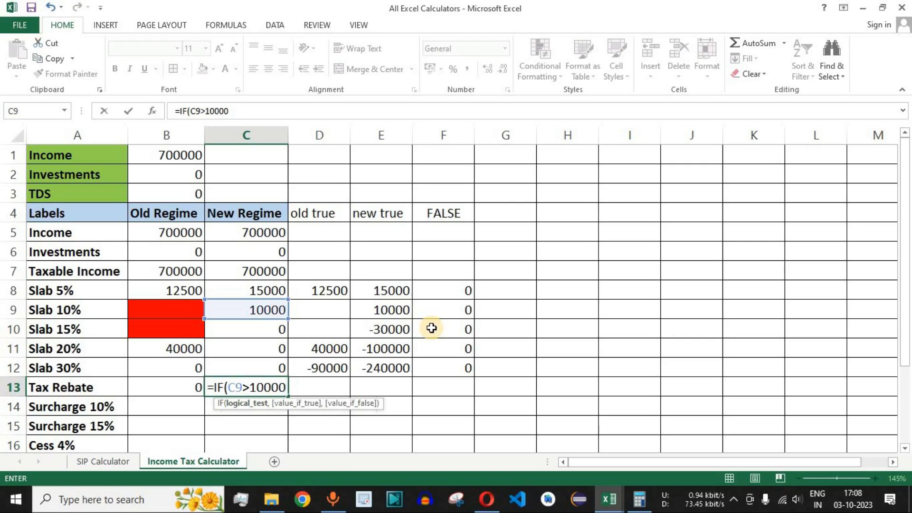
type(",0")
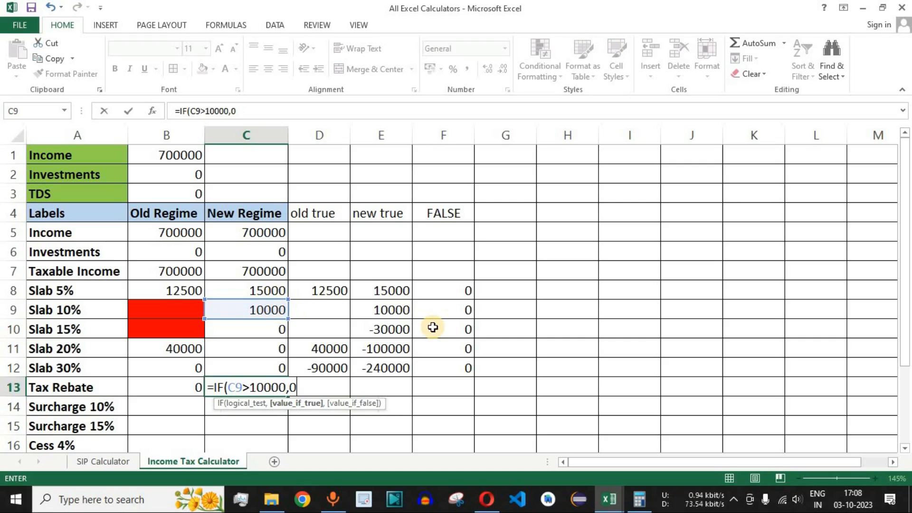
type(",")
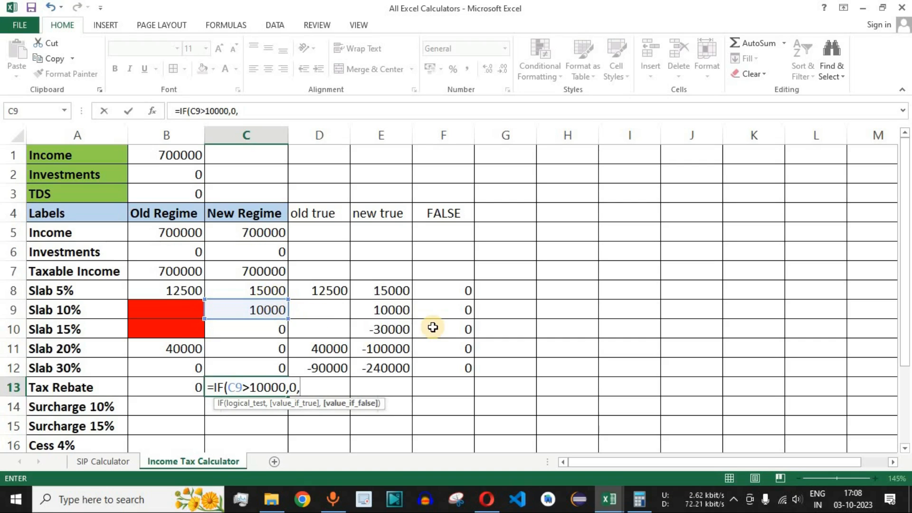
type("su")
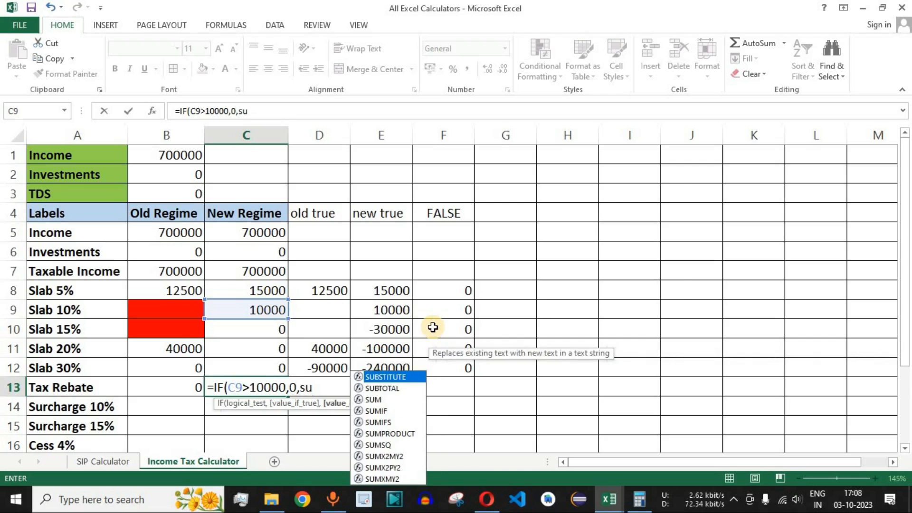
type("m")
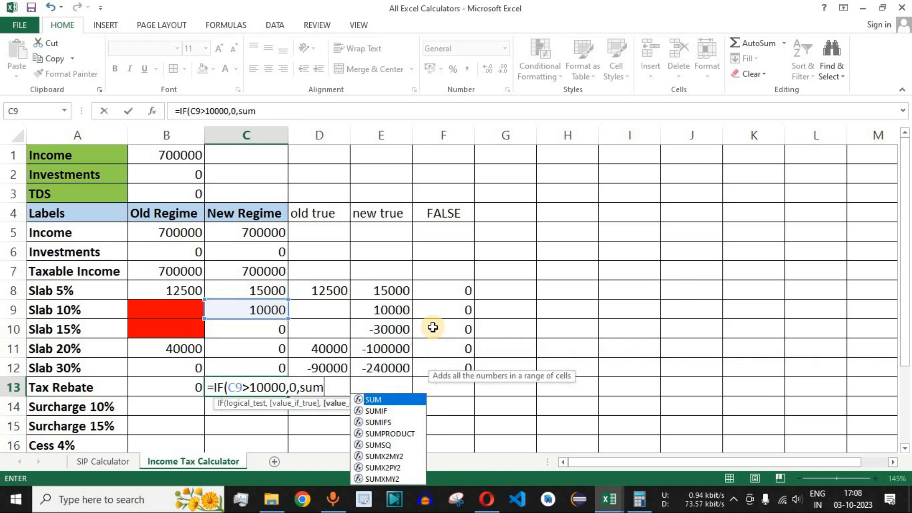
double_click(379, 400)
left_click_drag(271, 291, 272, 306)
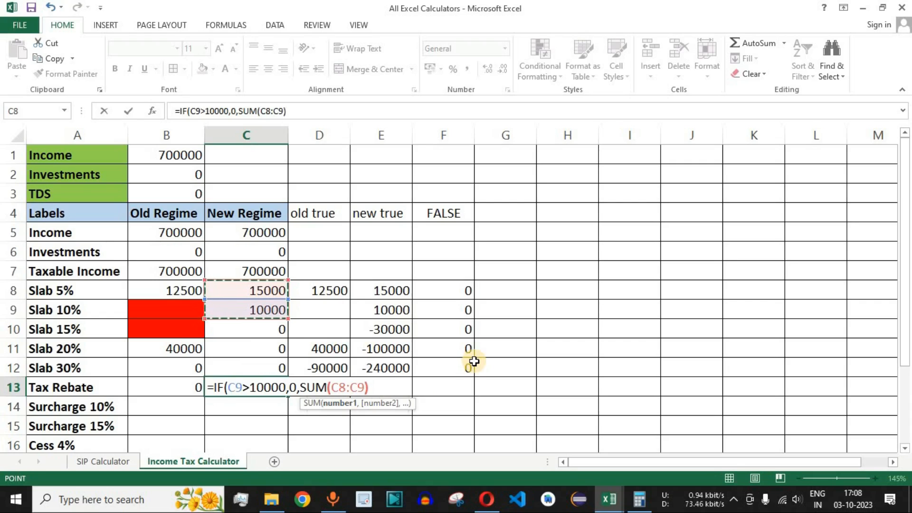
type(")")
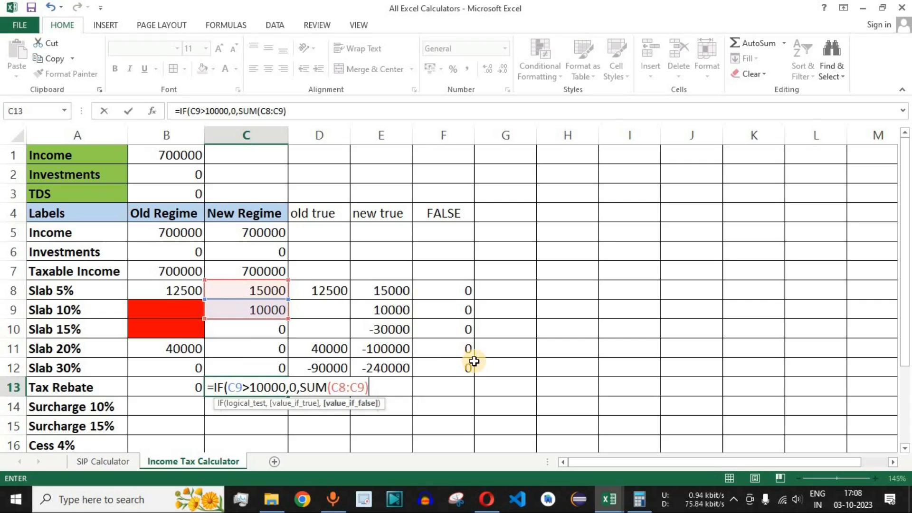
key("Return")
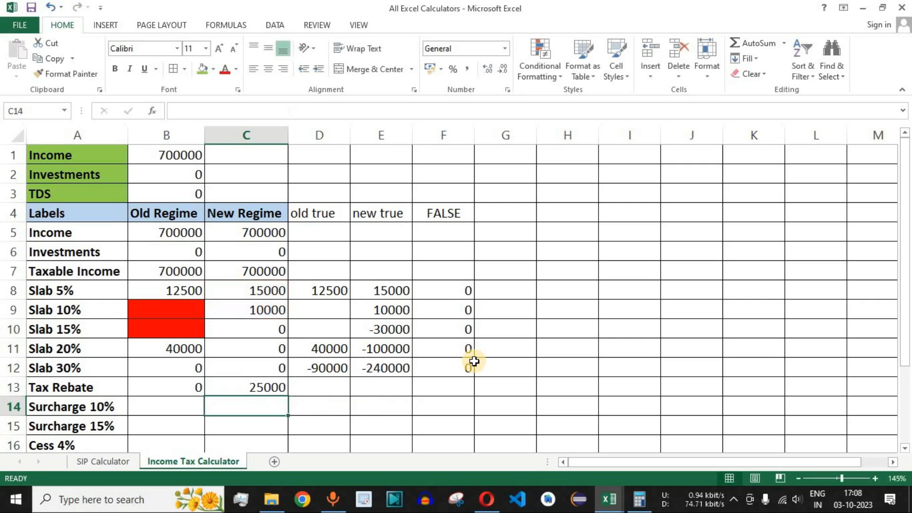
- Compare the Taxable Income row and New Regime Slab 5% and Slab 10% cells with the new Tax Rebate
key("Up")
key("Up")
key("Up")
key("Up")
key("Up")
key("Up")
key("Up")
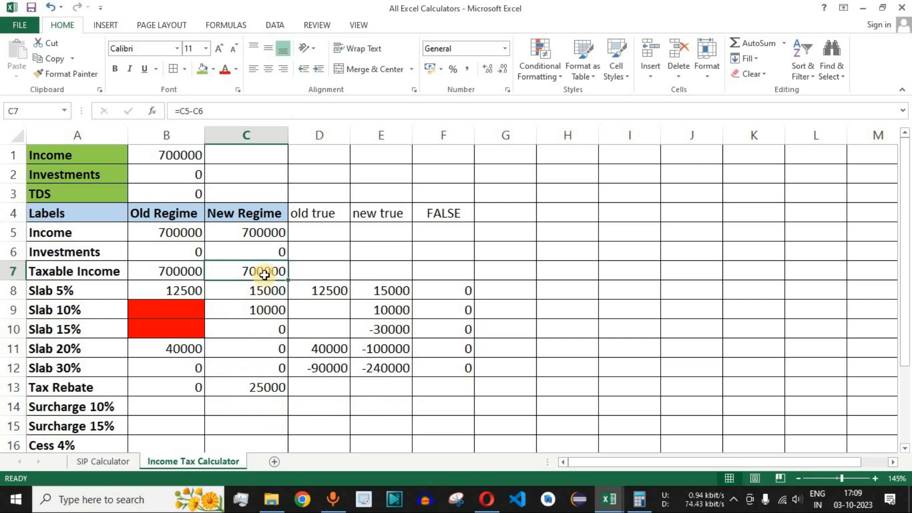
left_click_drag(114, 271, 254, 270)
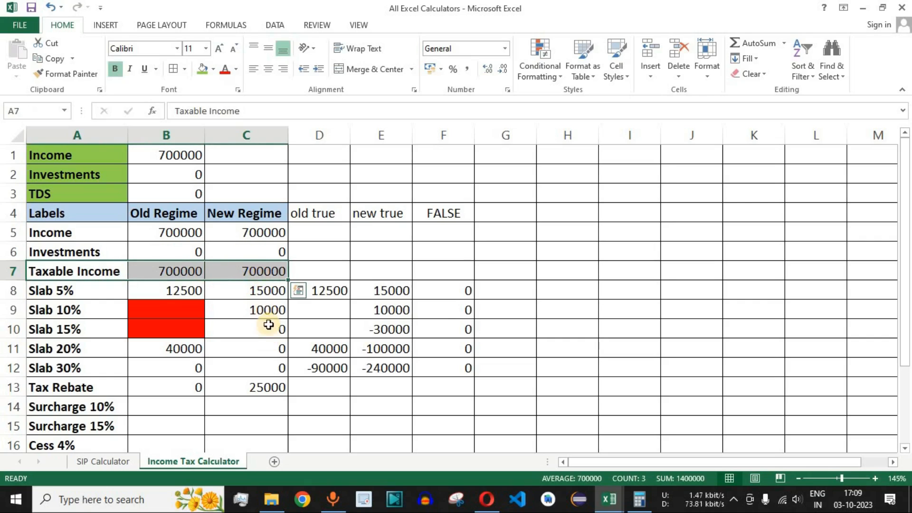
left_click_drag(270, 290, 272, 310)
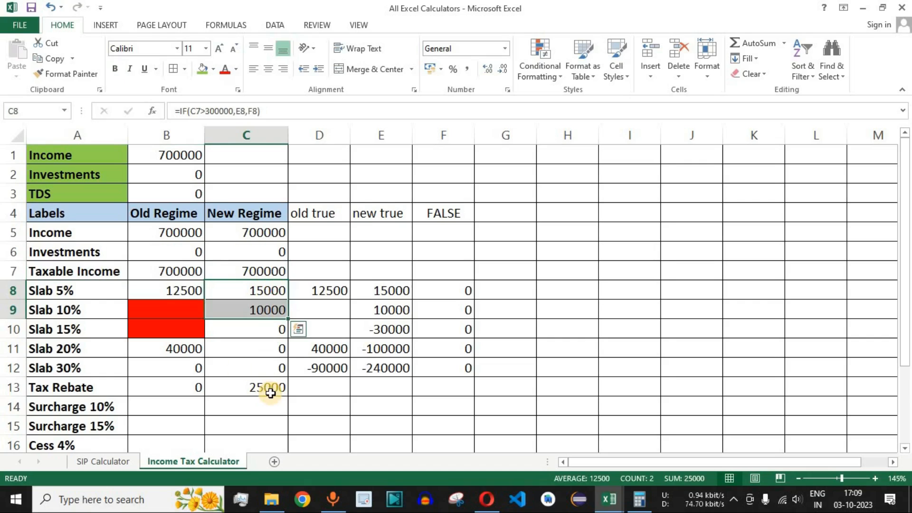
- Set the Income input in B1 to 600000 and check the New Regime Tax Rebate against Slab 5% and Slab 10%
left_click(183, 157)
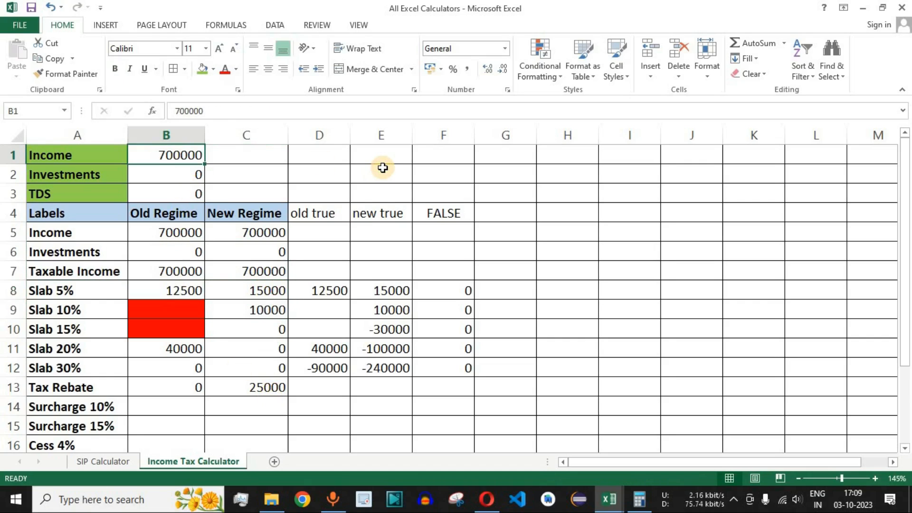
type("60")
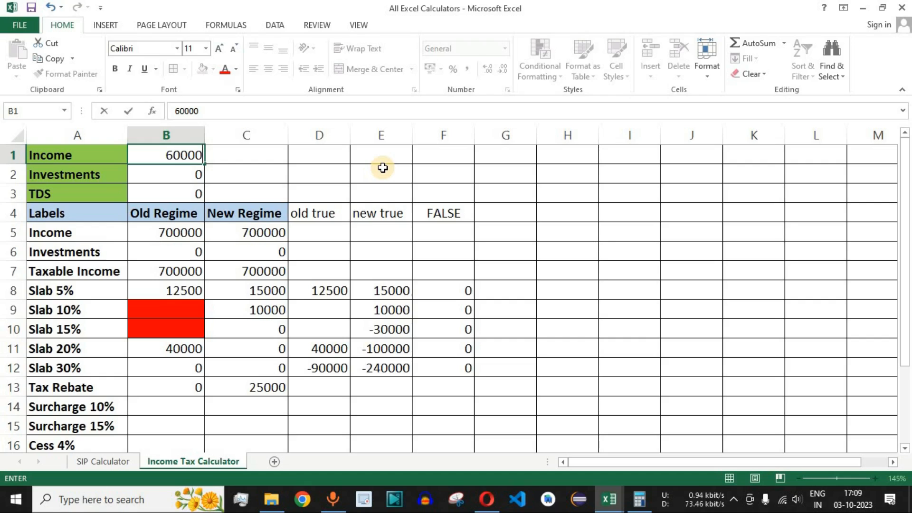
key("Return")
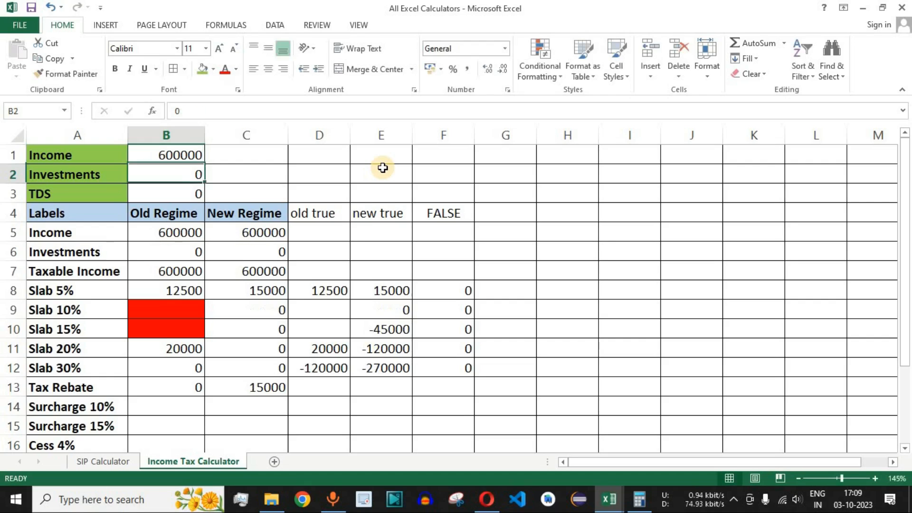
left_click(264, 386)
left_click_drag(92, 387, 257, 387)
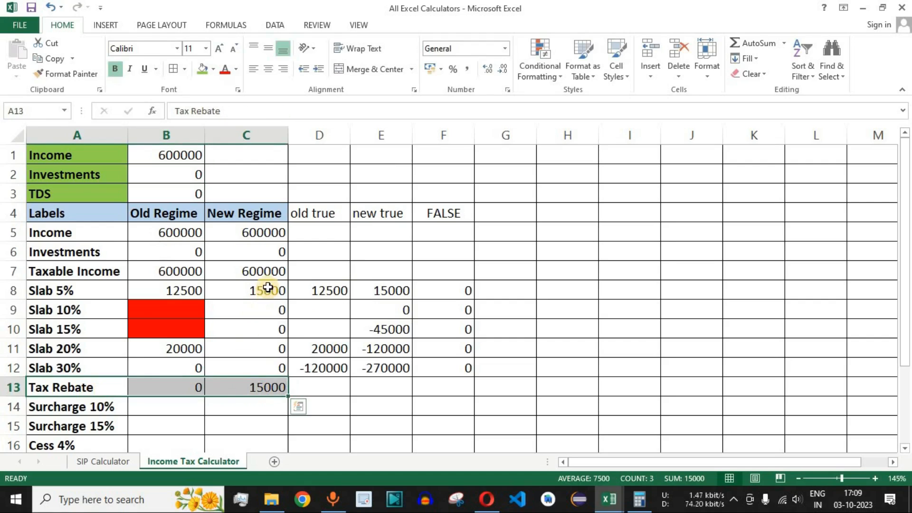
left_click(266, 291)
left_click_drag(288, 300, 275, 314)
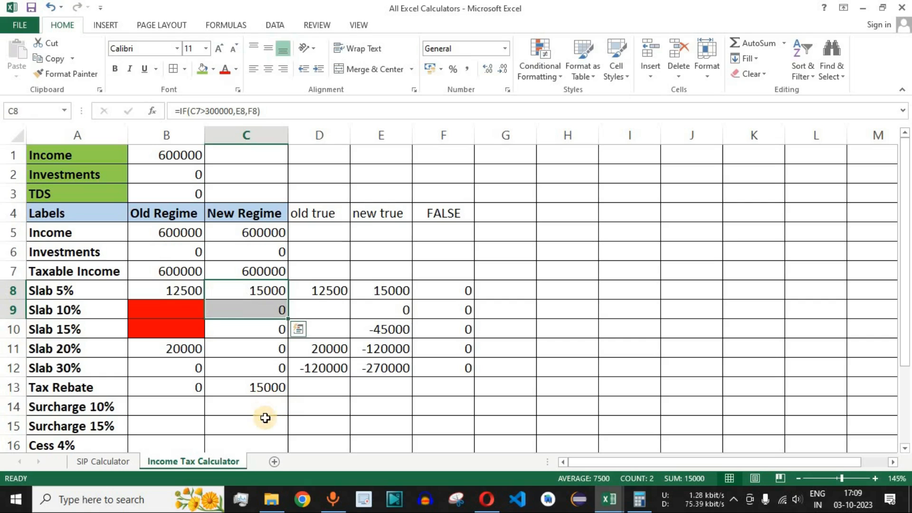
left_click(264, 387)
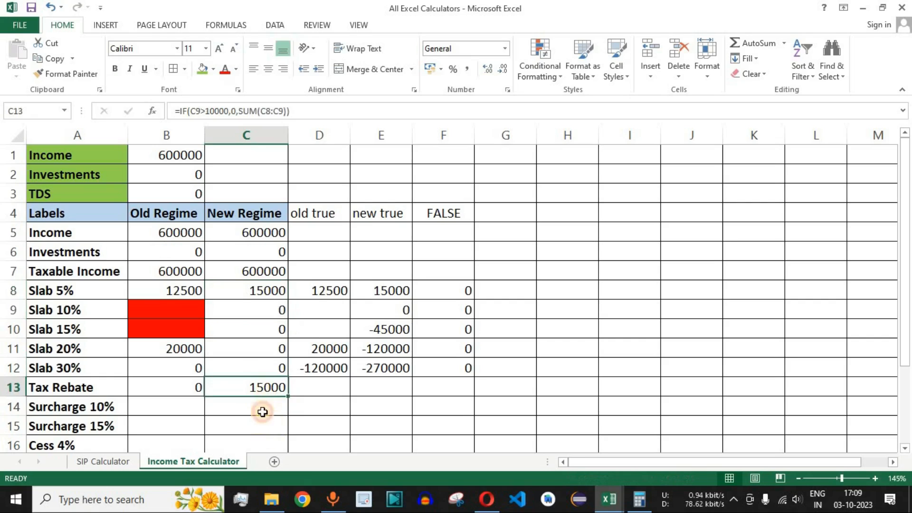
- Fill the Old Regime and New Regime Tax Rebate cells B13:C13 with green
left_click(175, 386)
left_click_drag(203, 396, 258, 386)
left_click_drag(173, 386, 254, 393)
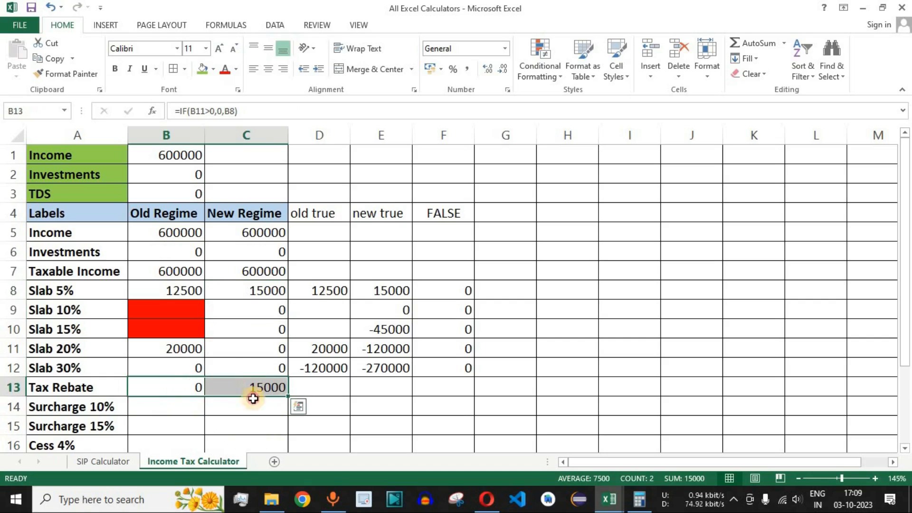
left_click(203, 71)
left_click(258, 387)
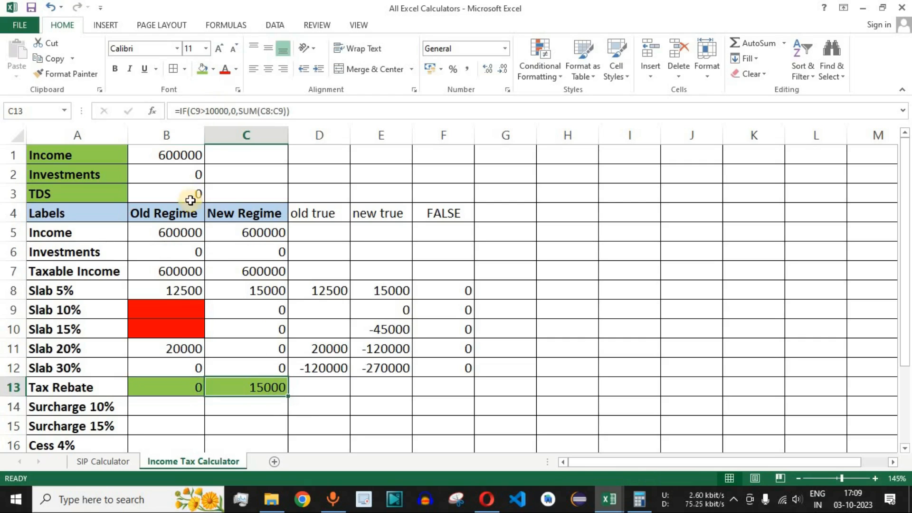
- Set the Income input in B1 to 700000 and the Investments input in B2 to 50000
left_click(183, 151)
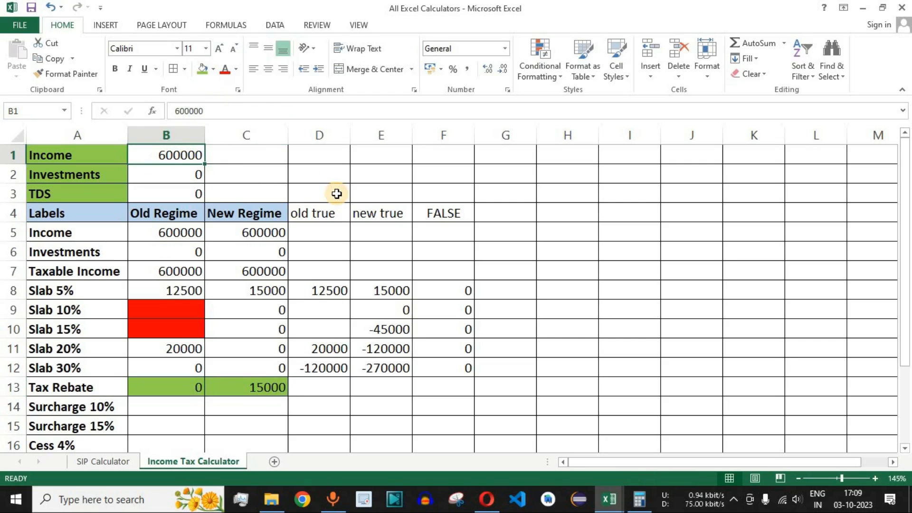
type("70")
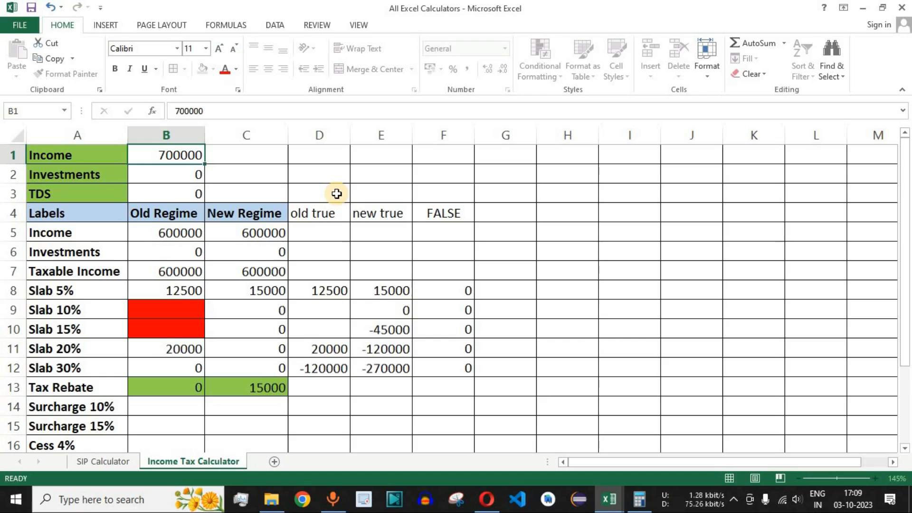
key("Return")
type("50000")
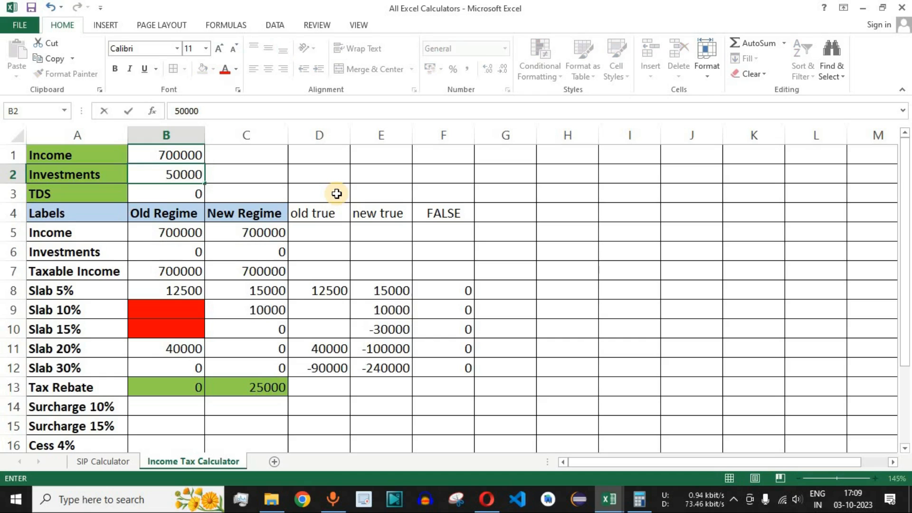
key("Return")
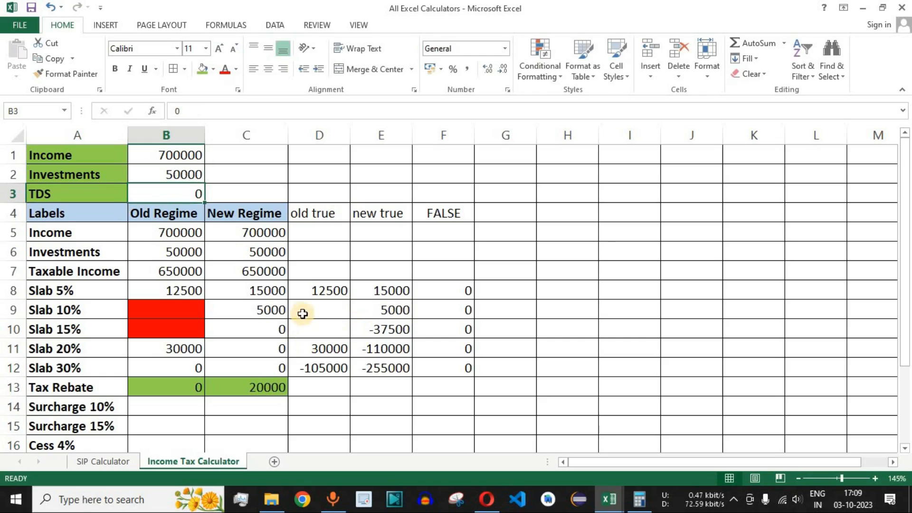
- Check the New Regime Slab 5% and Slab 10% amounts against the Tax Rebate row for the entered income
scroll(301, 309, "down", 1)
scroll(266, 285, "up", 1)
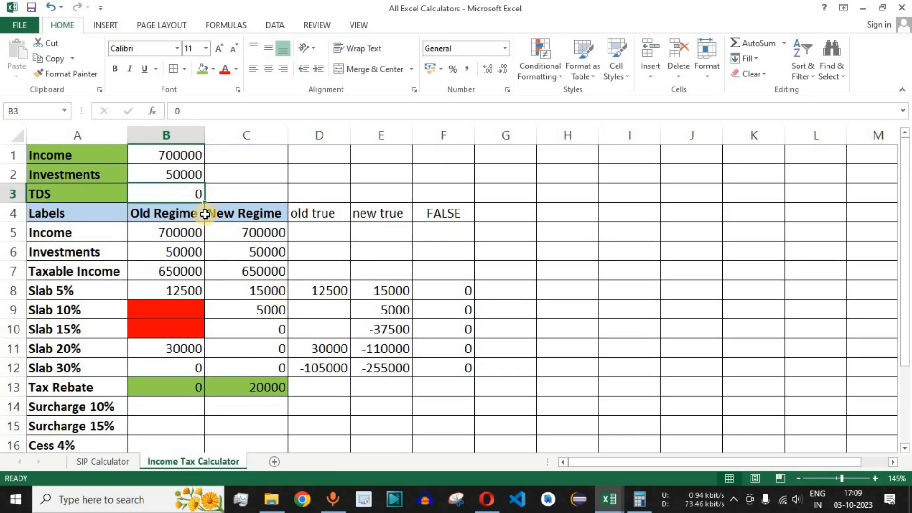
left_click(179, 154)
left_click_drag(255, 214, 261, 386)
left_click_drag(271, 289, 285, 305)
left_click_drag(87, 386, 240, 391)
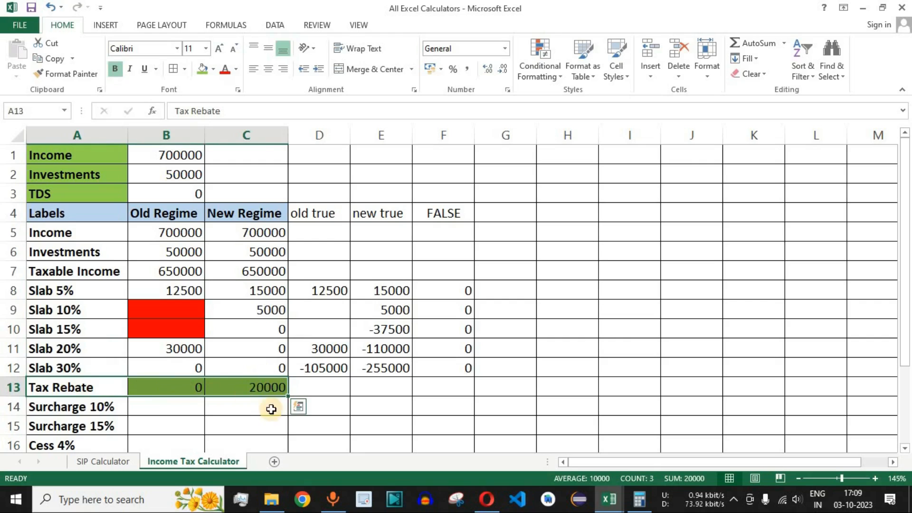
- Examine the Old Regime Taxable Income in B7 and the empty Surcharge 10% cells in row 14
scroll(444, 365, "down", 1)
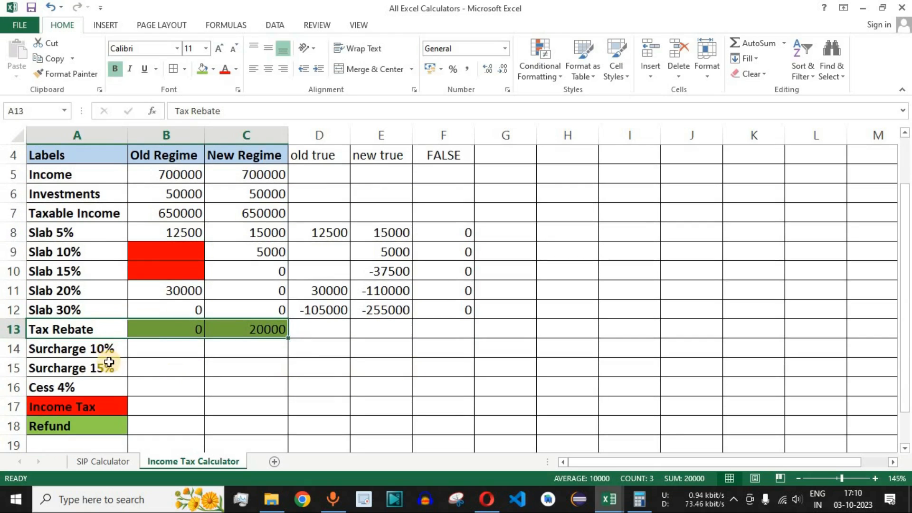
left_click(333, 349)
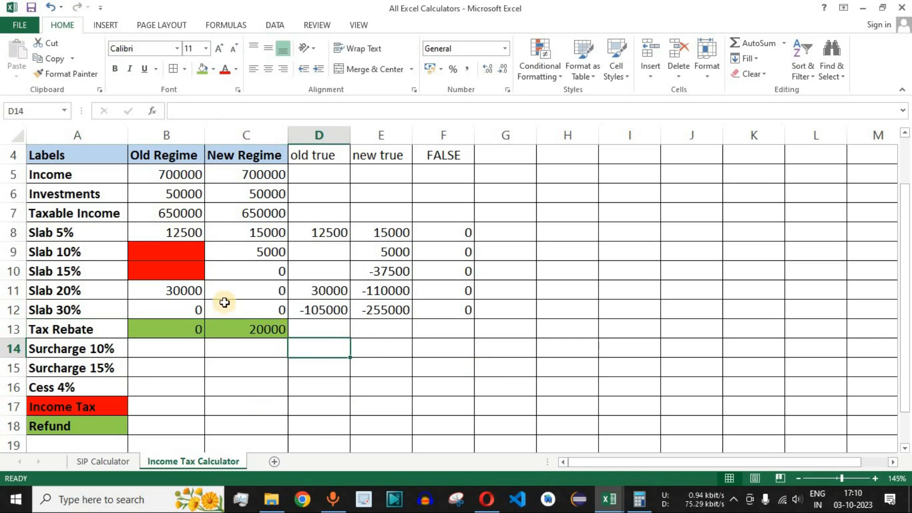
left_click(181, 213)
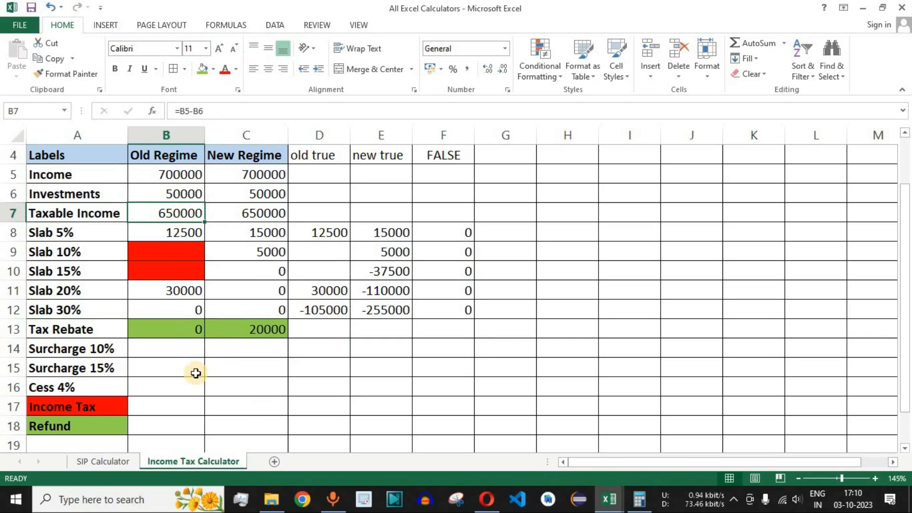
left_click(114, 350)
left_click(186, 356)
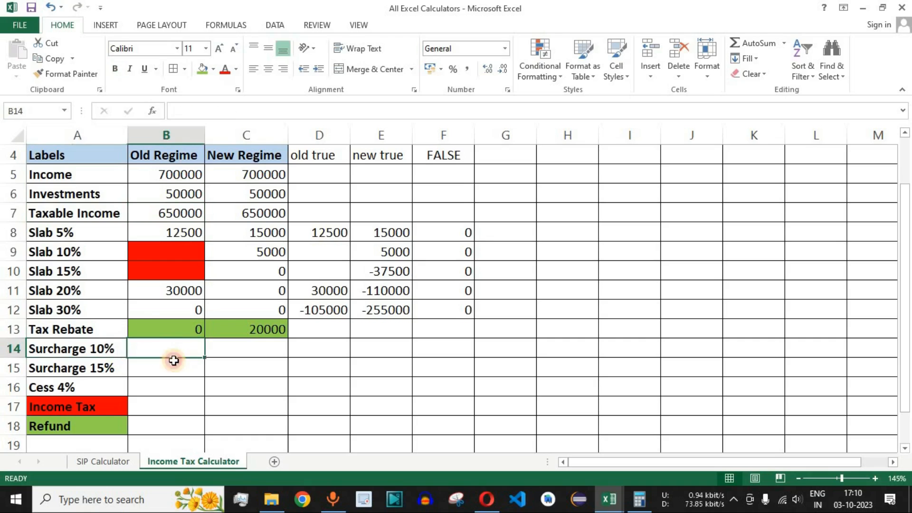
left_click(327, 348)
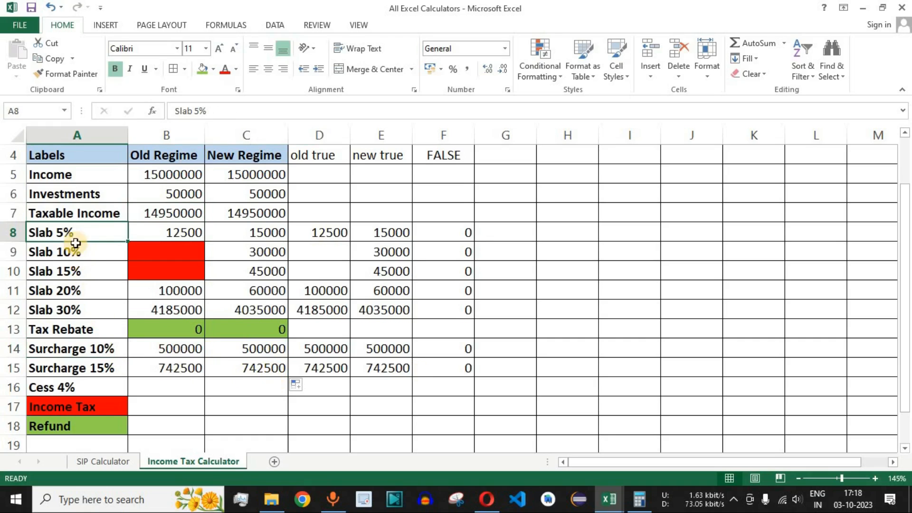
- Review the slab, Tax Rebate and surcharge rows, the Cess 4% label and the Old Regime amounts in B8:B15
left_click_drag(72, 234, 244, 305)
left_click(82, 332)
left_click_drag(82, 332, 247, 330)
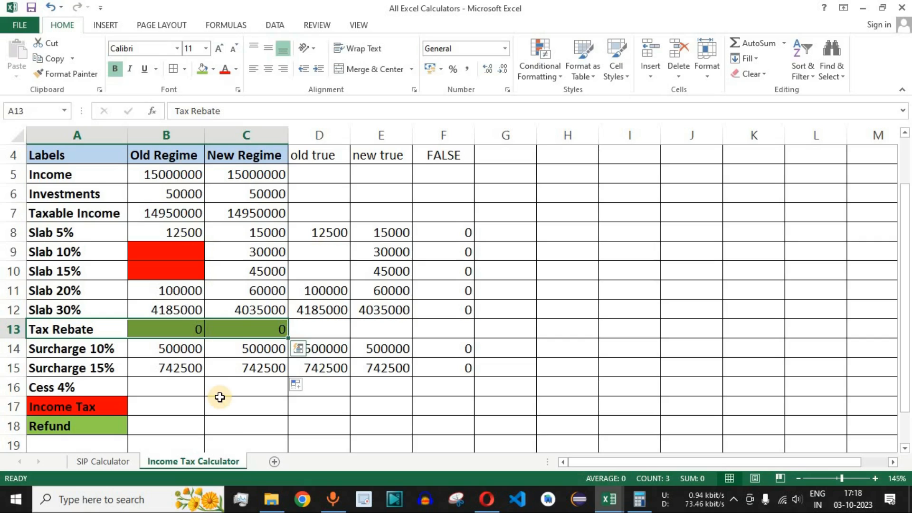
left_click_drag(76, 349, 247, 367)
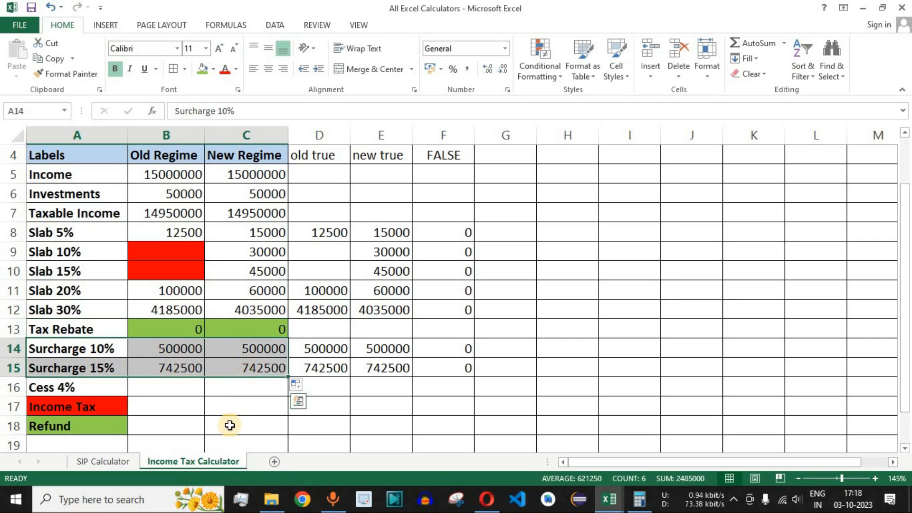
left_click(79, 388)
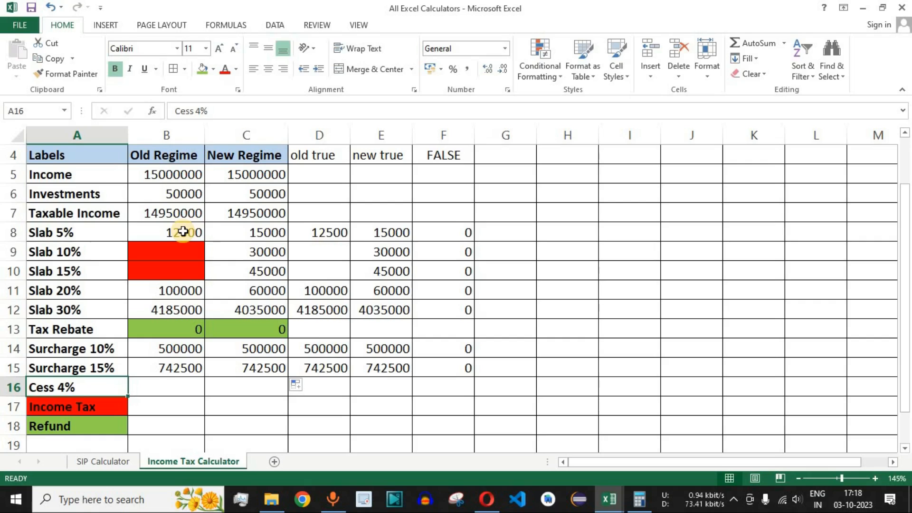
left_click_drag(183, 230, 184, 366)
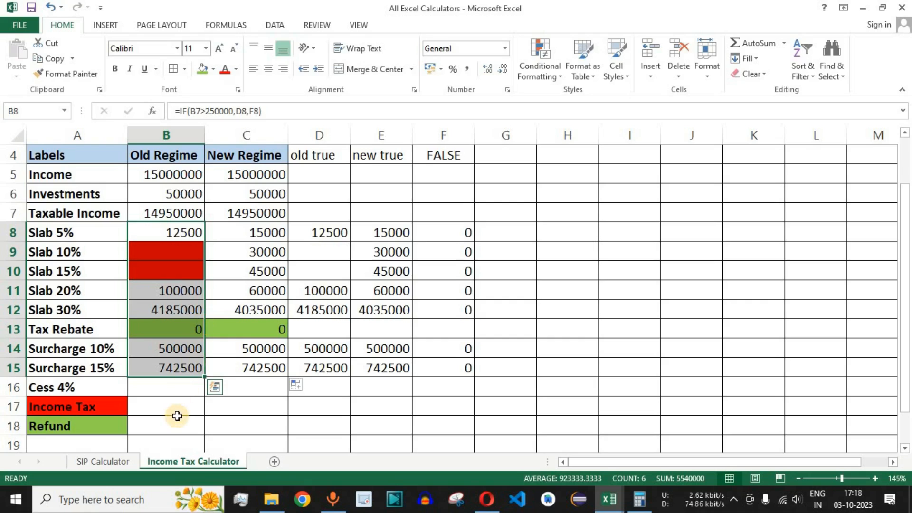
- Begin the Old Regime Cess 4% formula in B16 as =(SUM(B8:B12, covering the Old Regime slab cells
left_click(170, 387)
type("=")
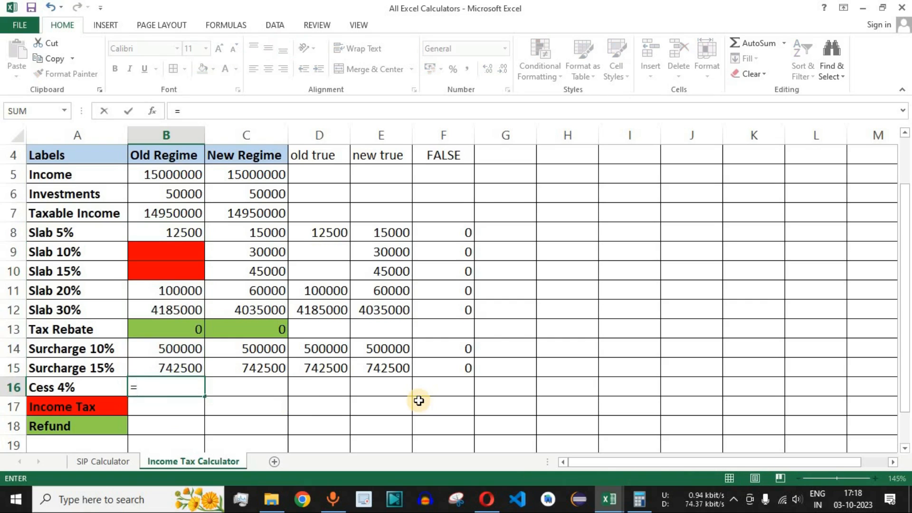
type("(sum")
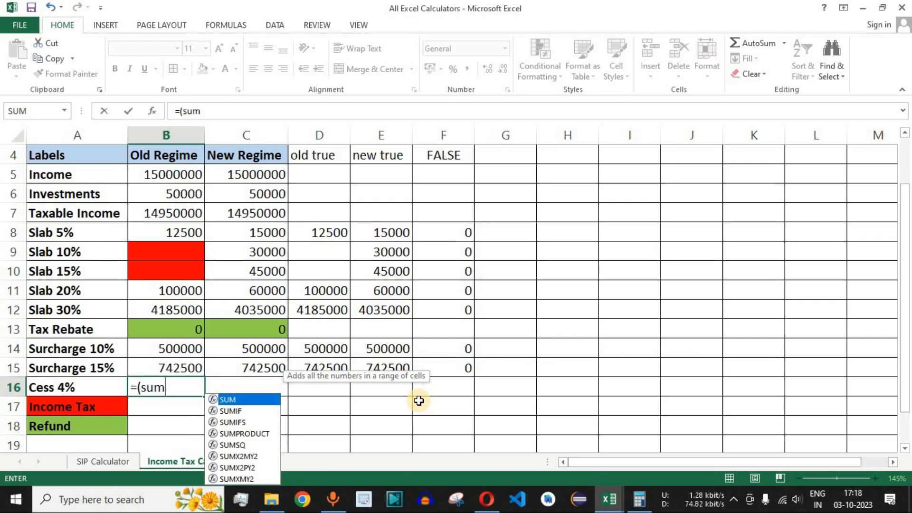
key("Tab")
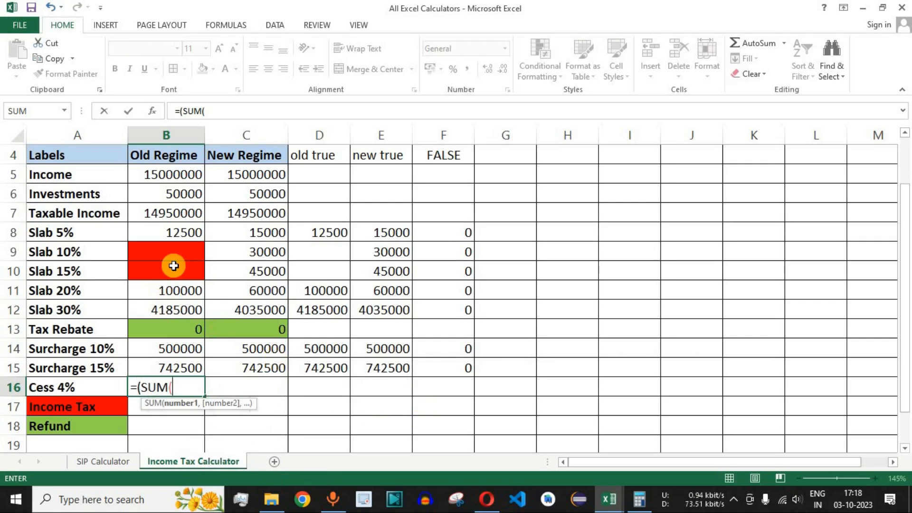
left_click_drag(179, 230, 178, 285)
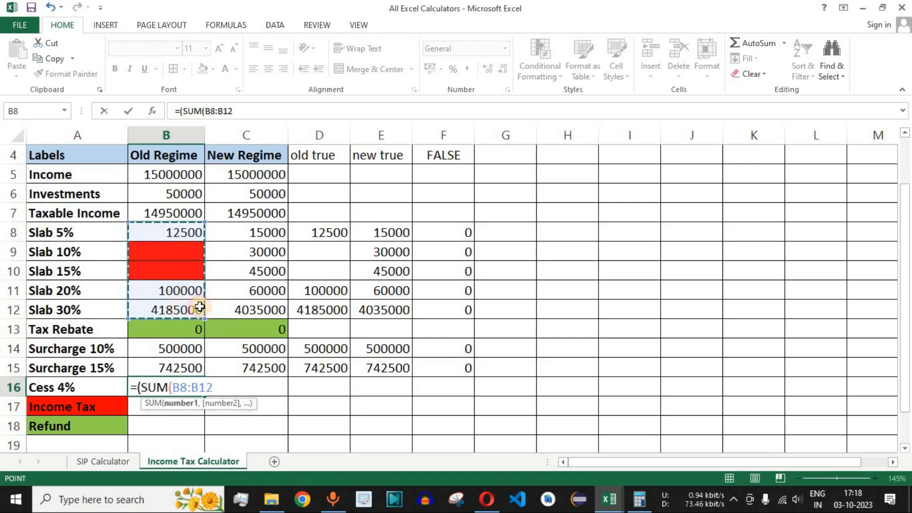
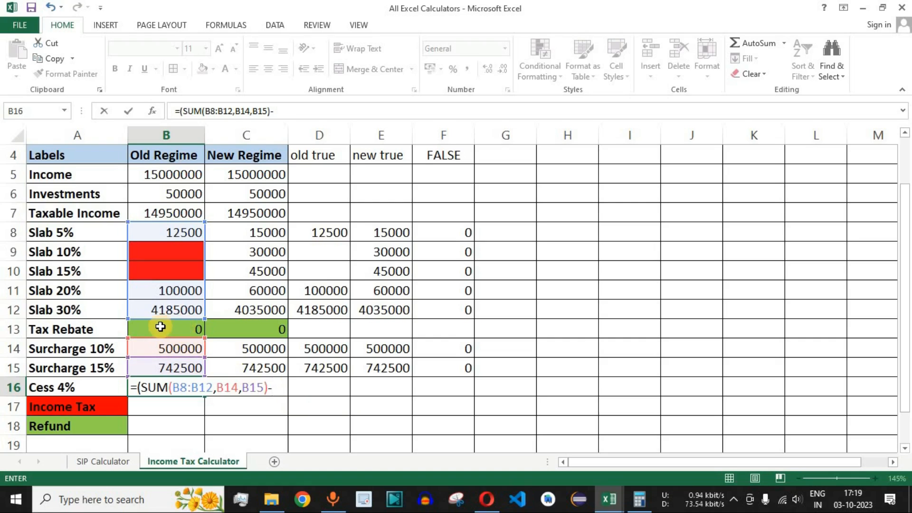
- Complete the Old Regime Cess 4% formula in B16 as =(SUM(B8:B12,B14,B15)-B13)*4/100
left_click(185, 328)
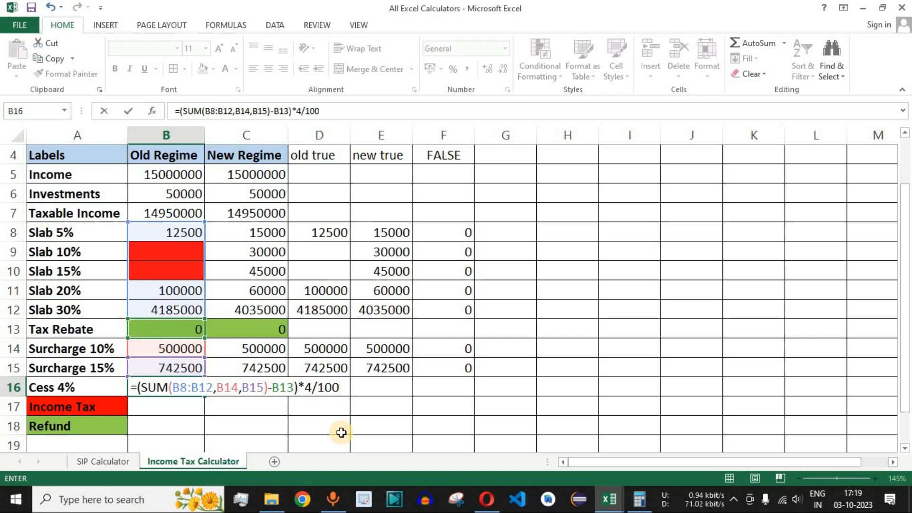
key("Return")
left_click(187, 387)
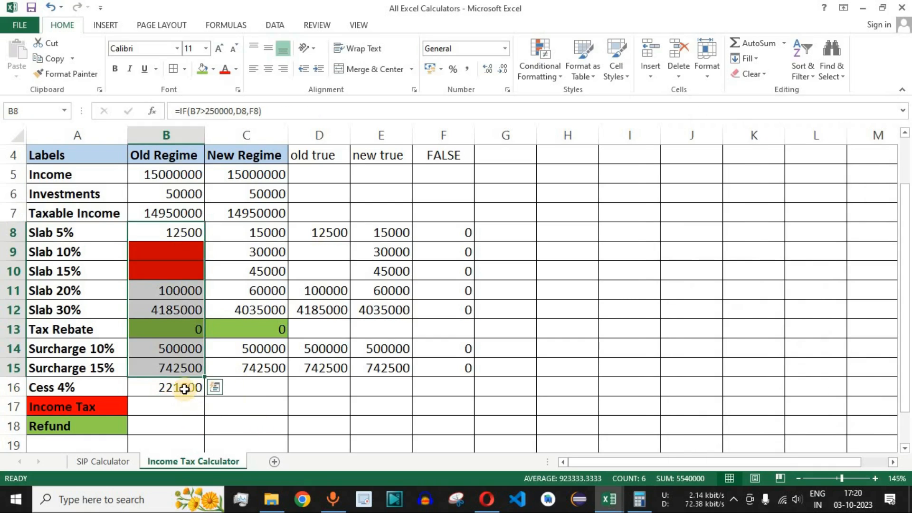
- Copy the Cess 4% formula from B16 into the New Regime cell C16
left_click(184, 388)
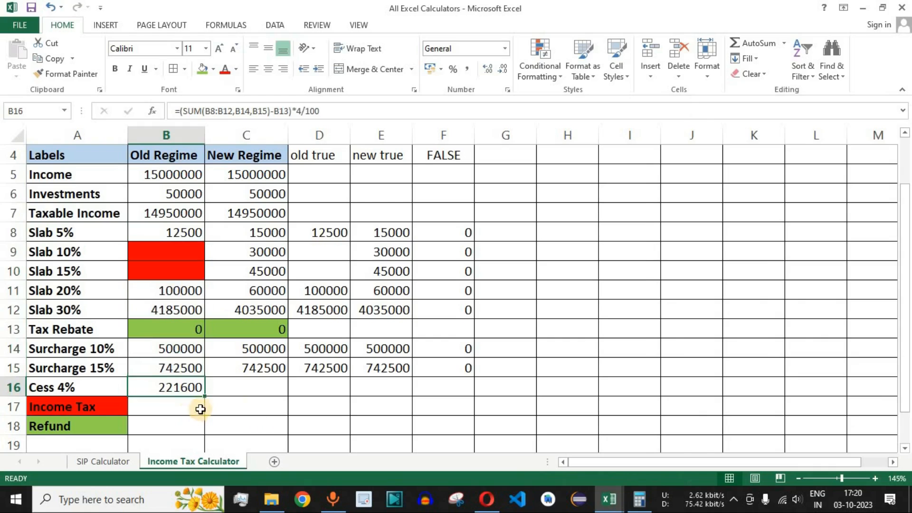
left_click_drag(205, 397, 281, 397)
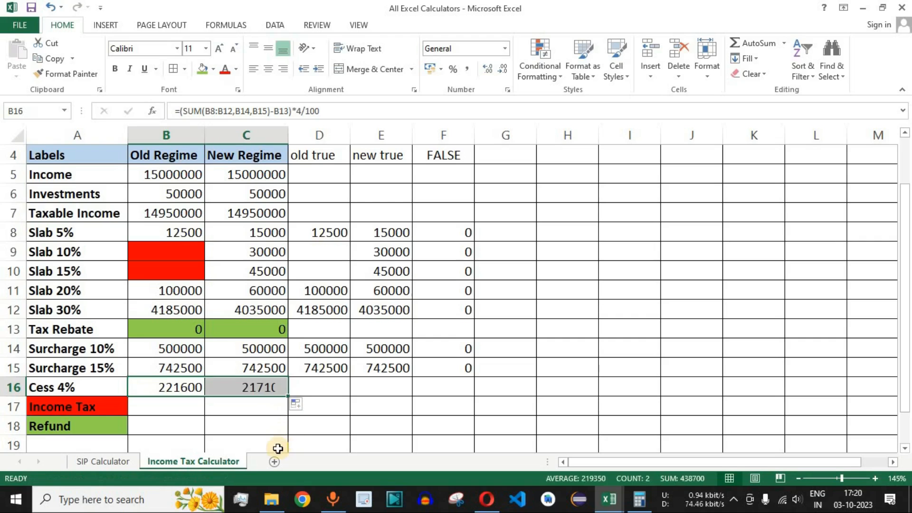
left_click(263, 386)
- Sum the New Regime amounts in C8:C15 and check the cess in Calculator as 5427500 × 4 ÷ 100, returning to Excel
left_click_drag(265, 231, 257, 371)
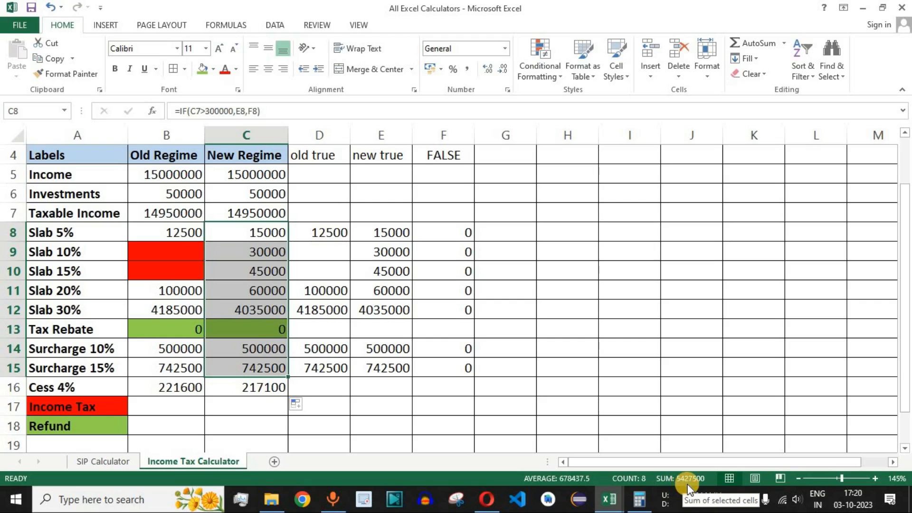
left_click(639, 498)
key("Escape")
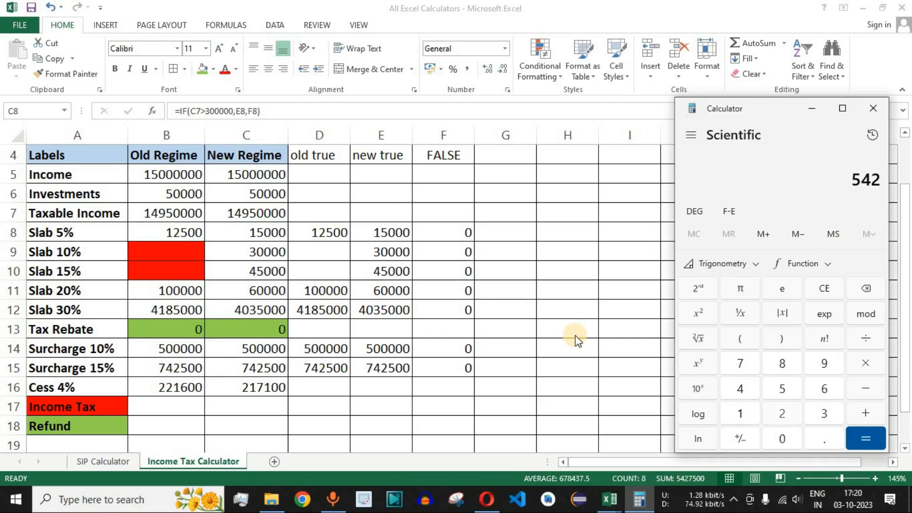
type("5427500")
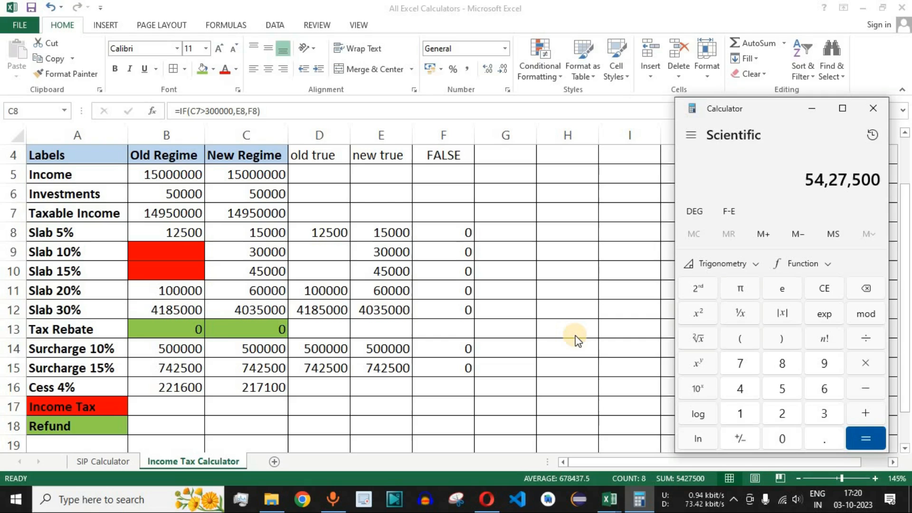
type("4")
type("/100")
key("Return")
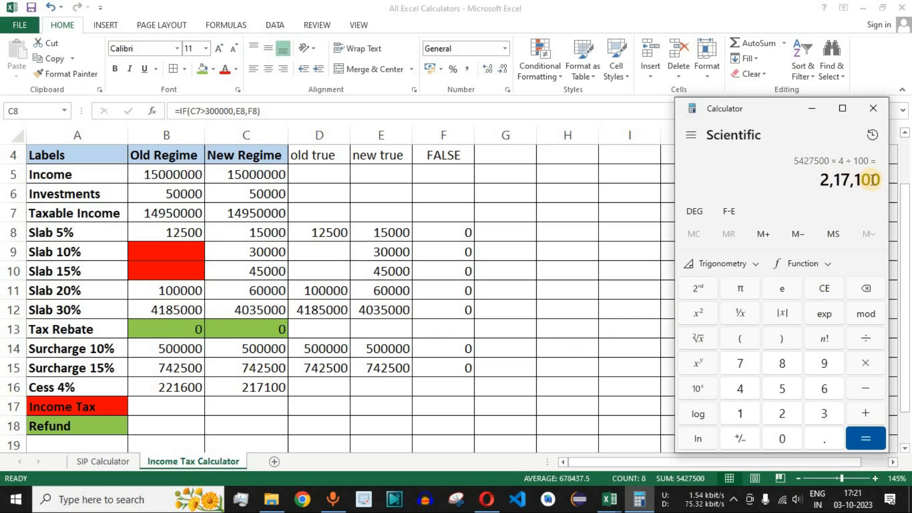
key("alt+Tab")
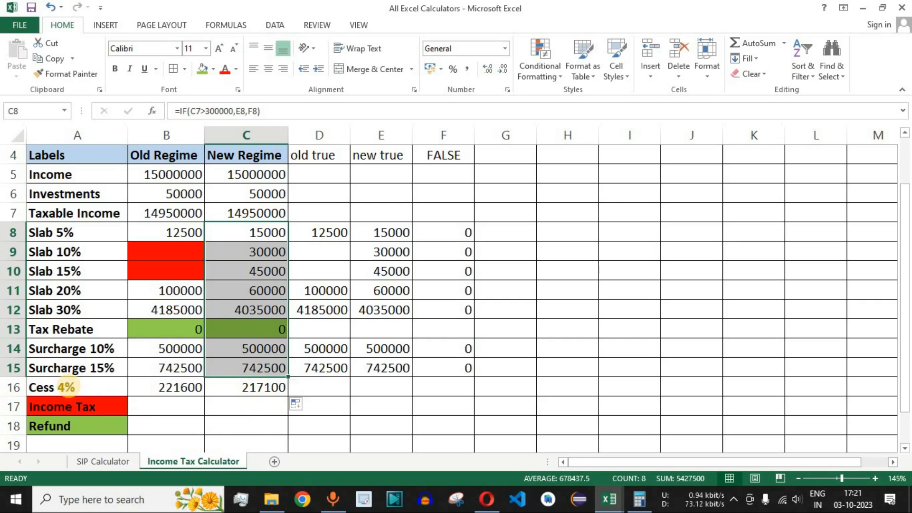
- Review the Cess 4% row, the empty Income Tax cell B17 and the Old Regime slab, rebate and surcharge amounts
left_click(67, 387)
left_click_drag(138, 387, 240, 385)
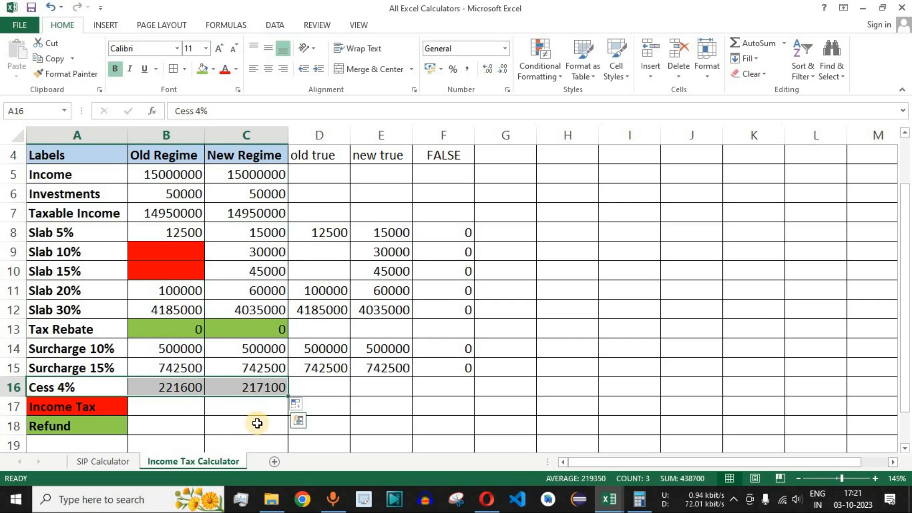
left_click(167, 404)
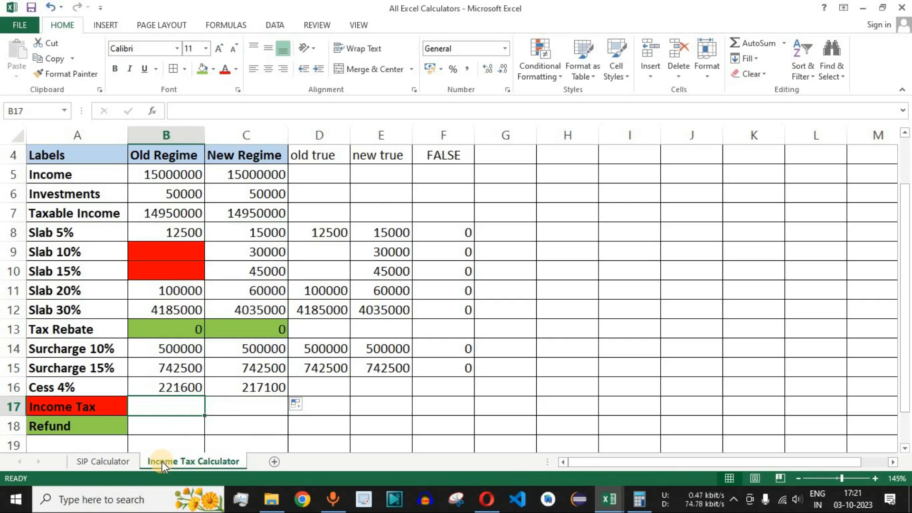
left_click(98, 407)
left_click(171, 407)
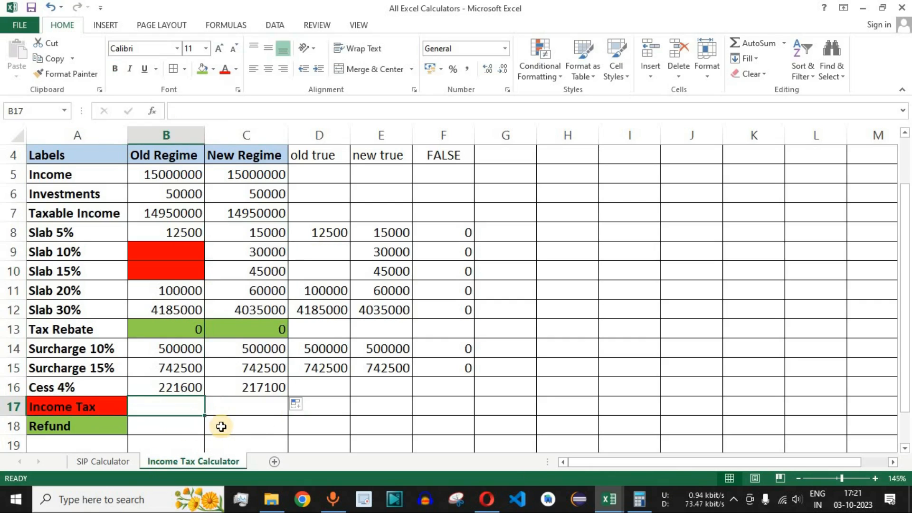
left_click_drag(183, 231, 191, 375)
left_click(165, 390)
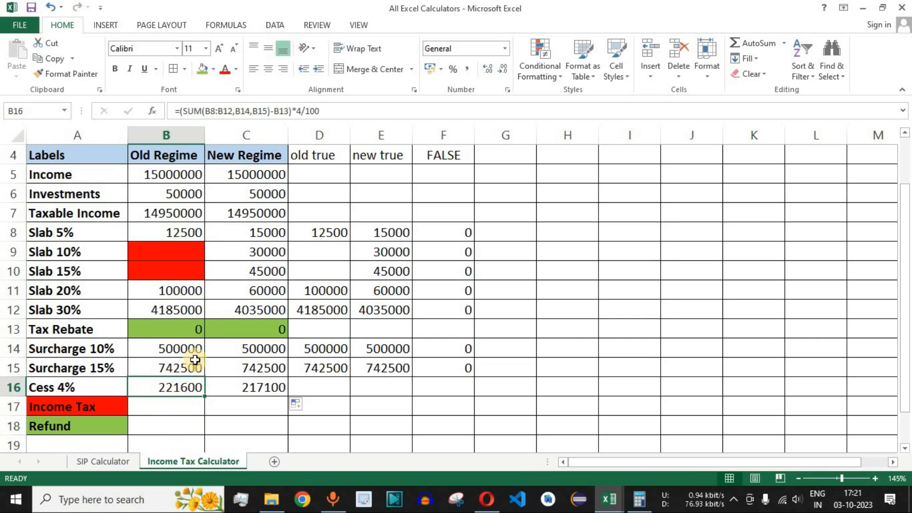
left_click(192, 331)
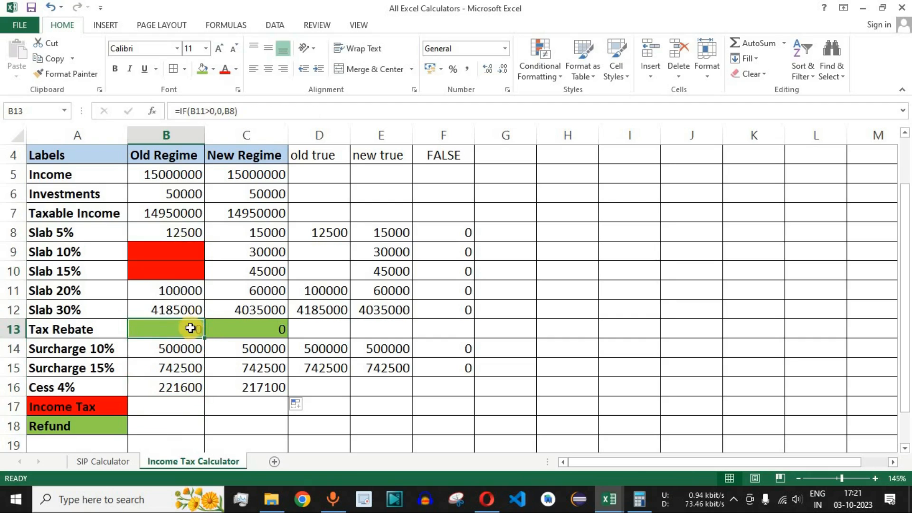
- Enter the Old Regime Income Tax formula =SUM(B8:B12,B14,B15,B16)-B13 in B17
left_click(161, 407)
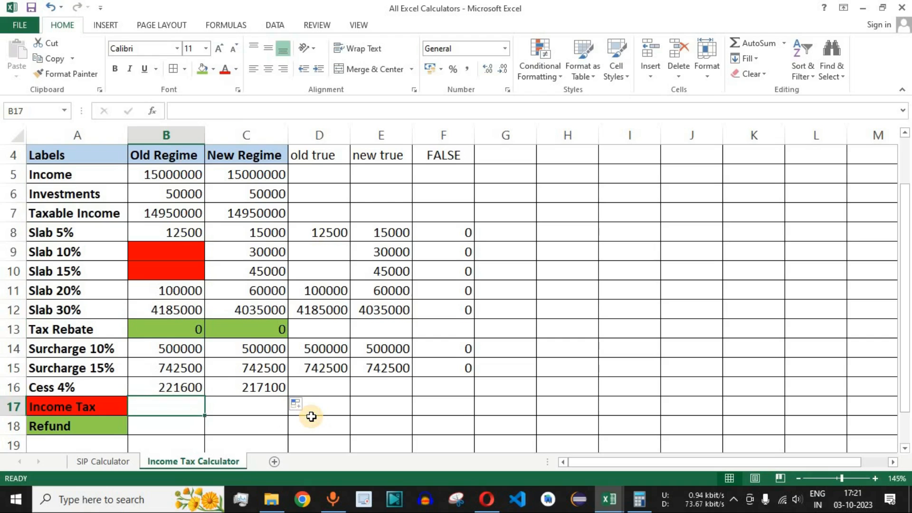
type("=sum")
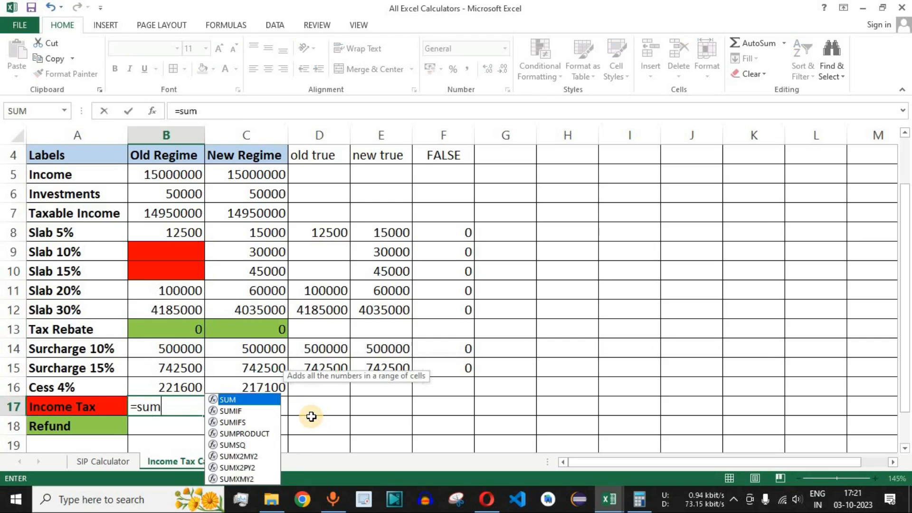
key("Tab")
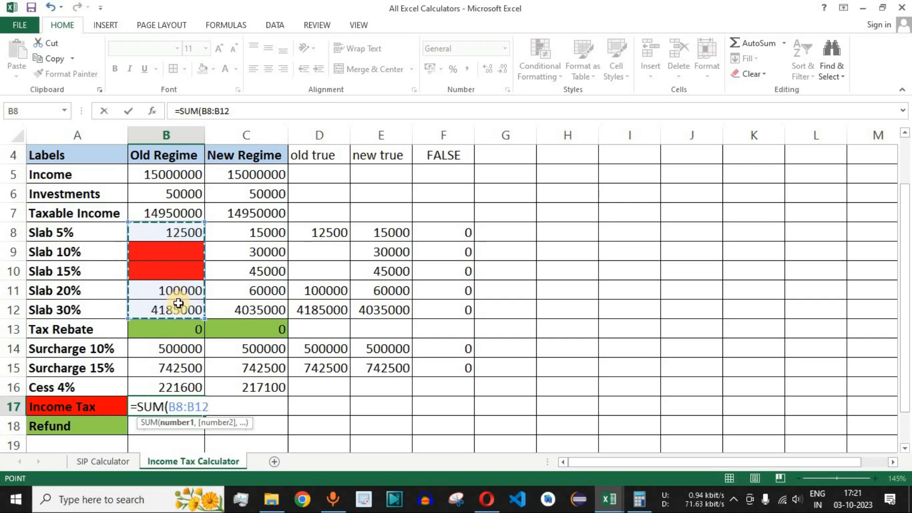
left_click(177, 350, "ctrl")
left_click(180, 369, "ctrl")
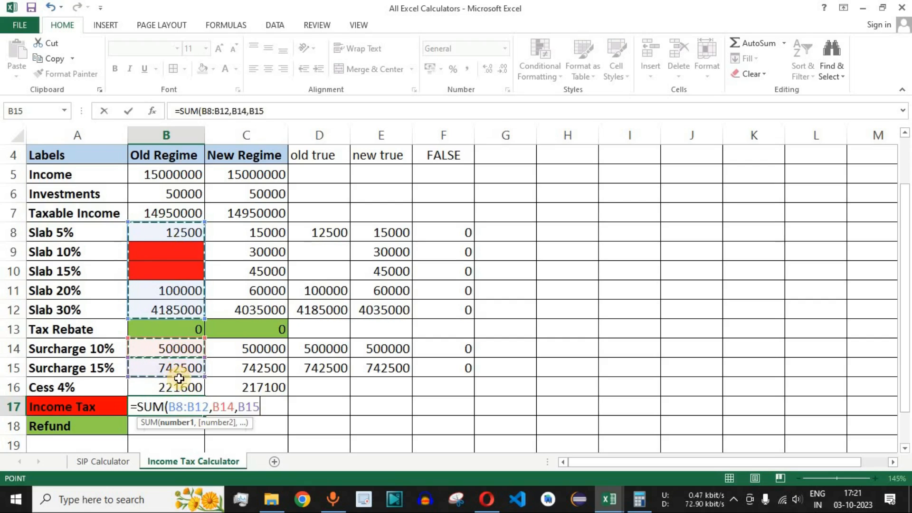
left_click(178, 387, "ctrl")
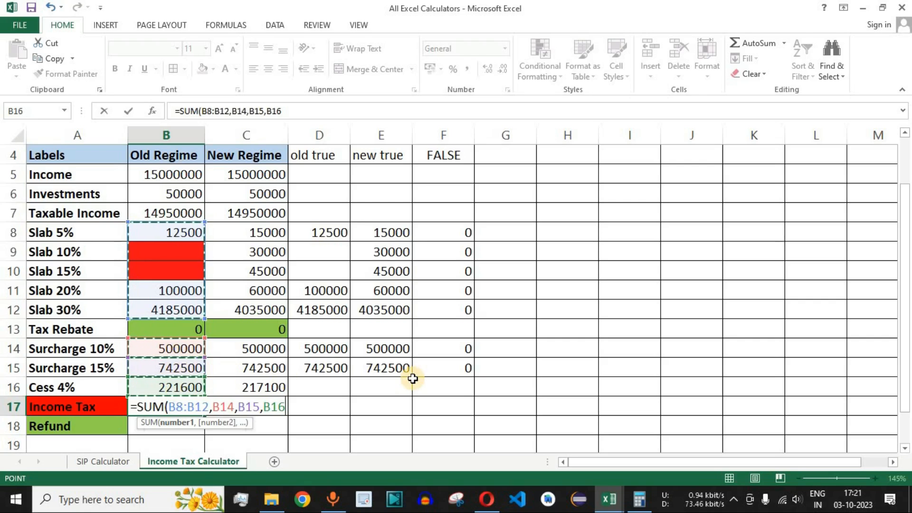
type(")-")
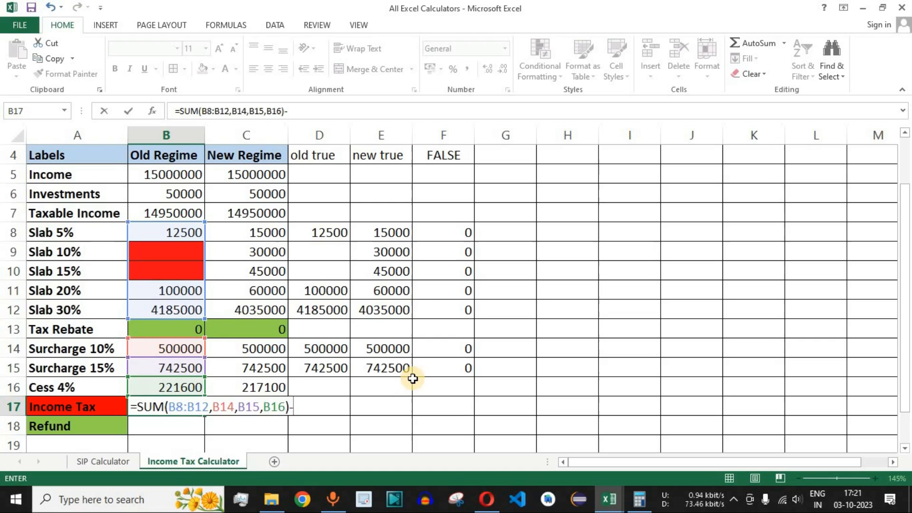
left_click(190, 330)
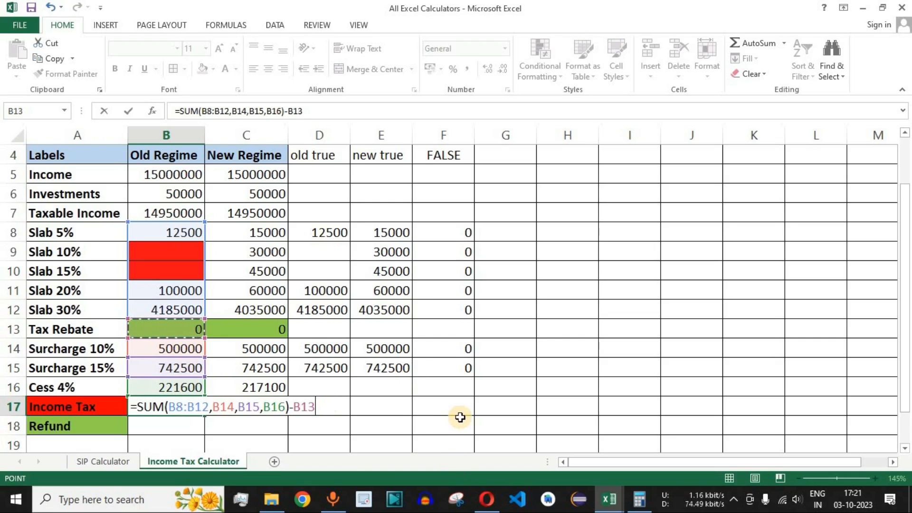
key("Return")
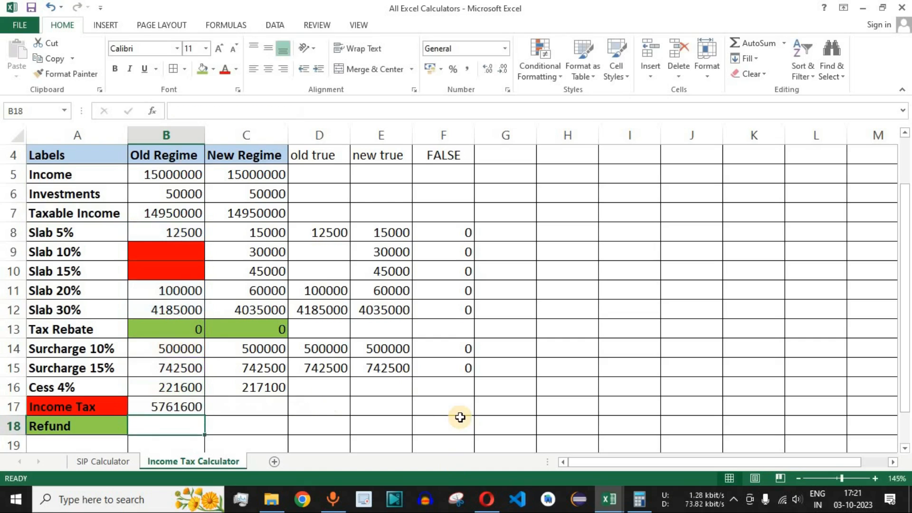
- Check the Old Regime amounts feeding the Income Tax formula and copy it from B17 into the New Regime cell C17
left_click(172, 408)
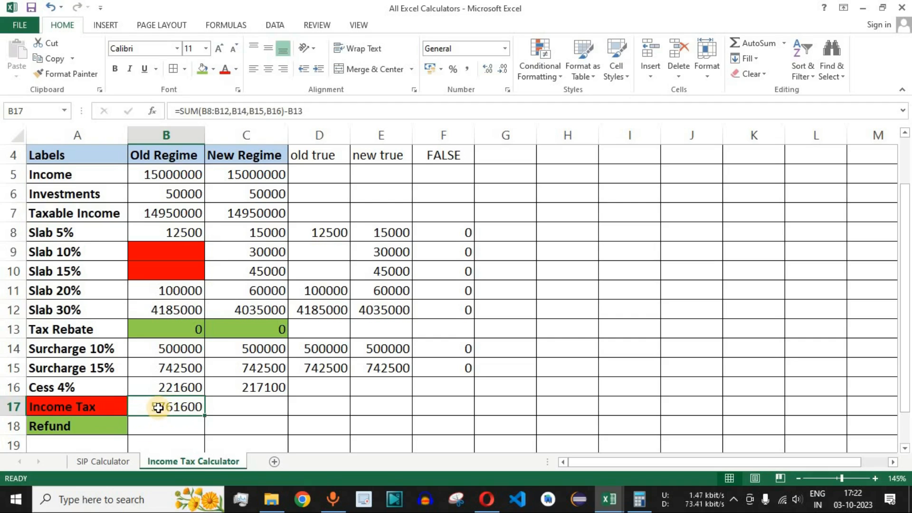
left_click_drag(181, 232, 182, 307)
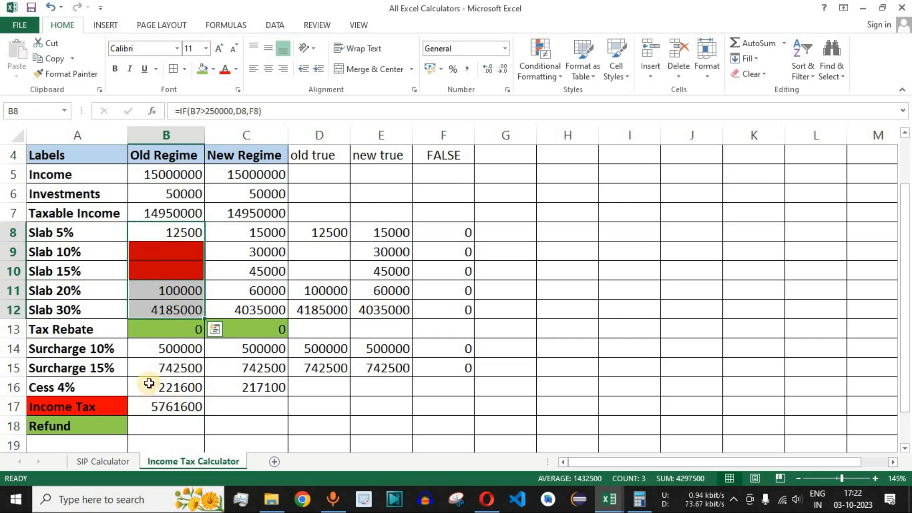
left_click_drag(181, 353, 186, 368)
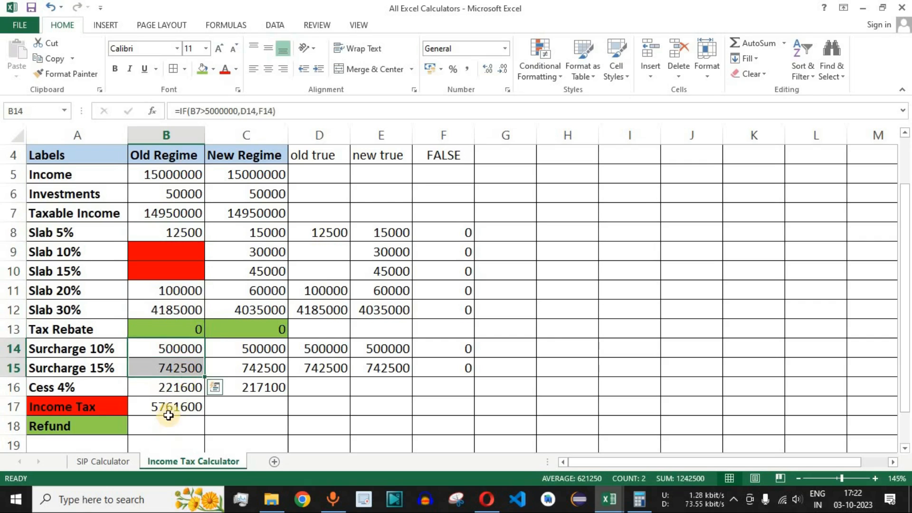
left_click(170, 387)
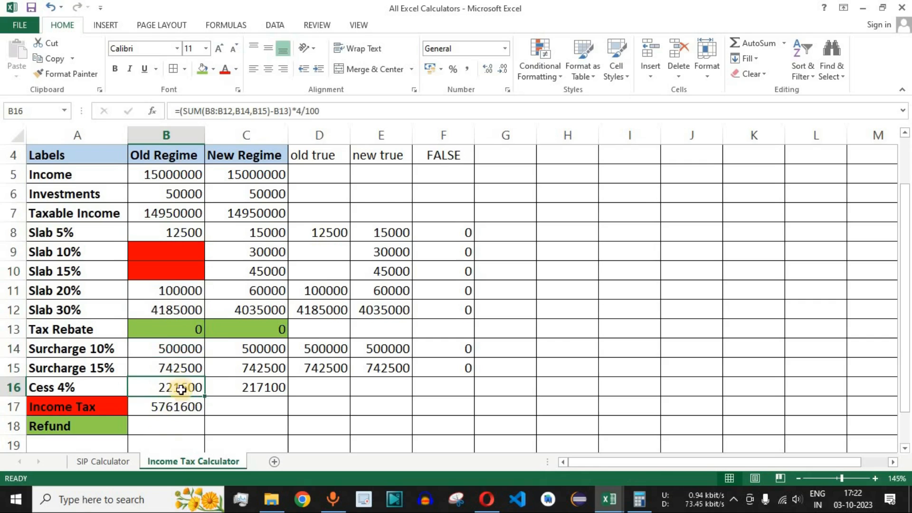
left_click(183, 408)
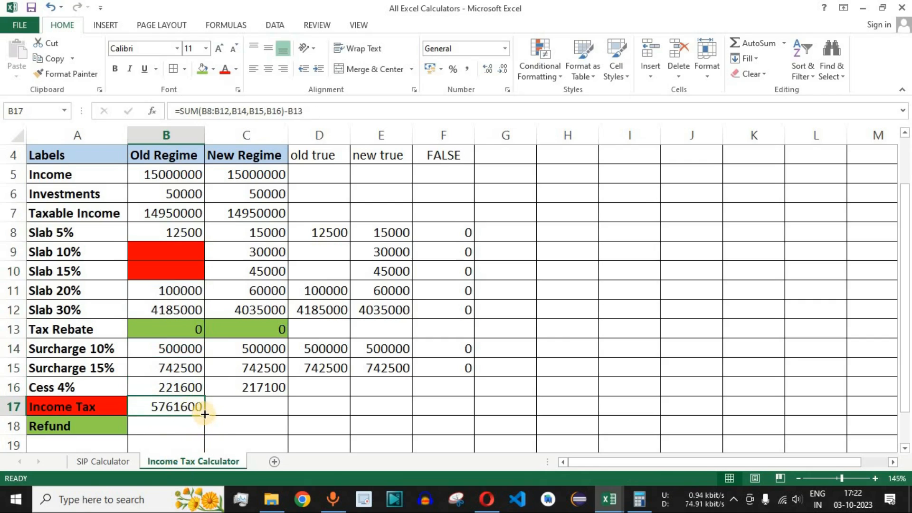
left_click_drag(205, 415, 284, 411)
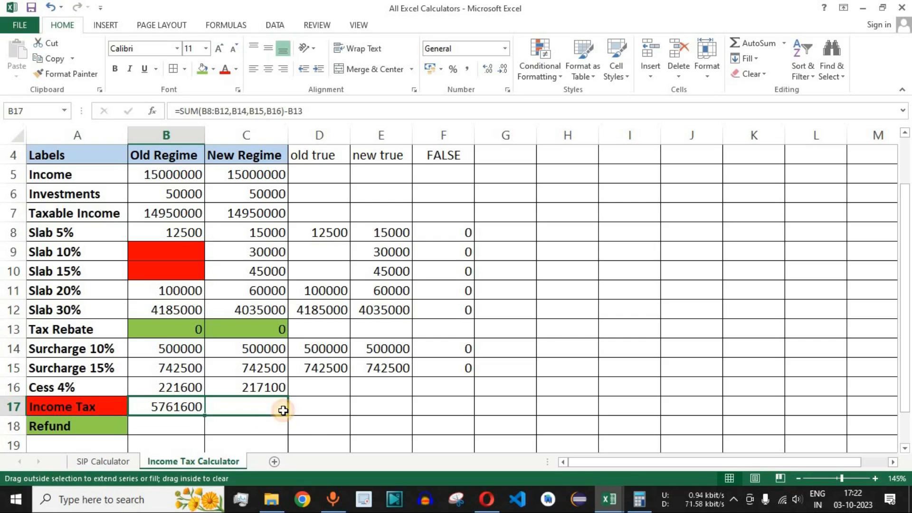
left_click_drag(284, 410, 284, 411)
left_click(261, 408)
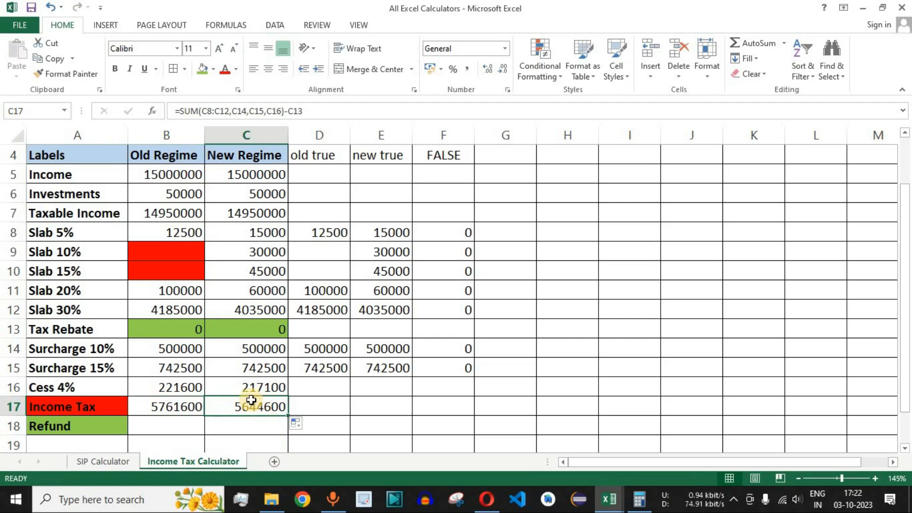
- Examine the Refund label and compare the Income Tax amounts in B17:C17 with the TDS entry in B3
left_click(91, 427)
left_click(169, 406)
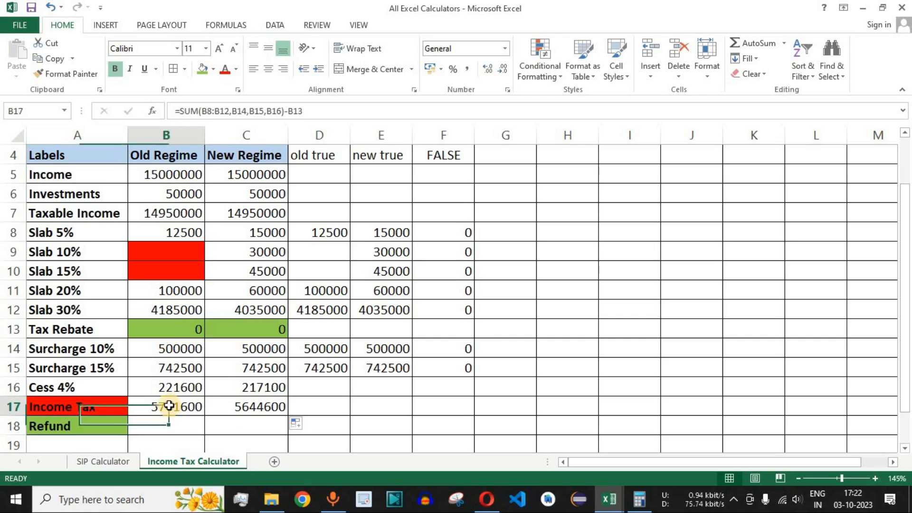
left_click_drag(169, 406, 244, 405)
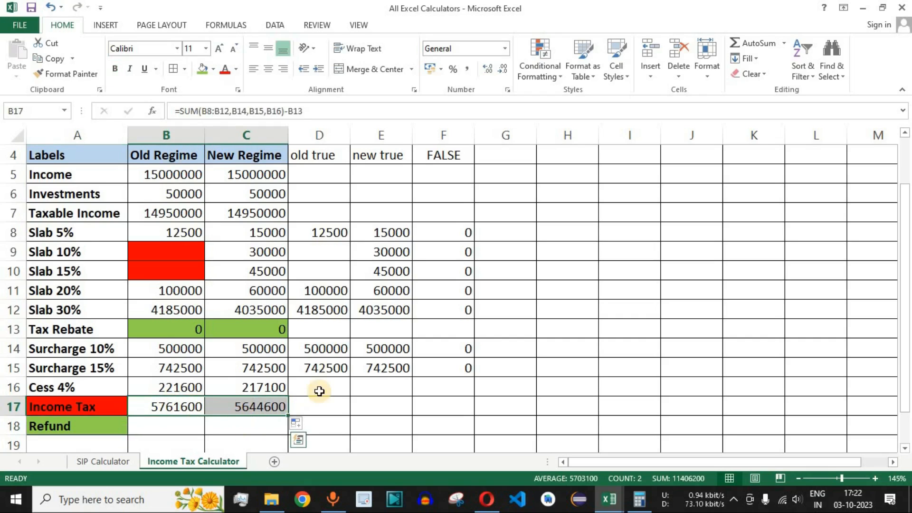
scroll(285, 379, "up", 1)
left_click(191, 190)
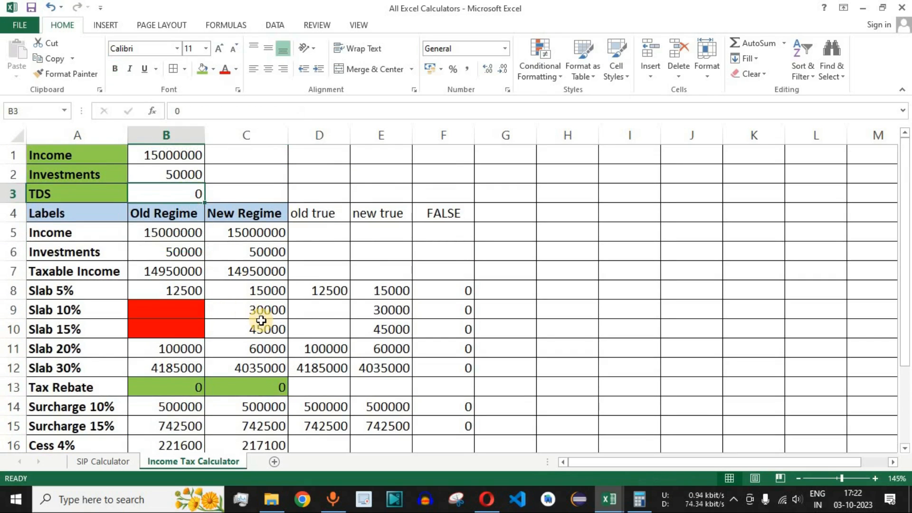
scroll(260, 322, "down", 3)
scroll(266, 321, "up", 1)
scroll(199, 352, "up", 2)
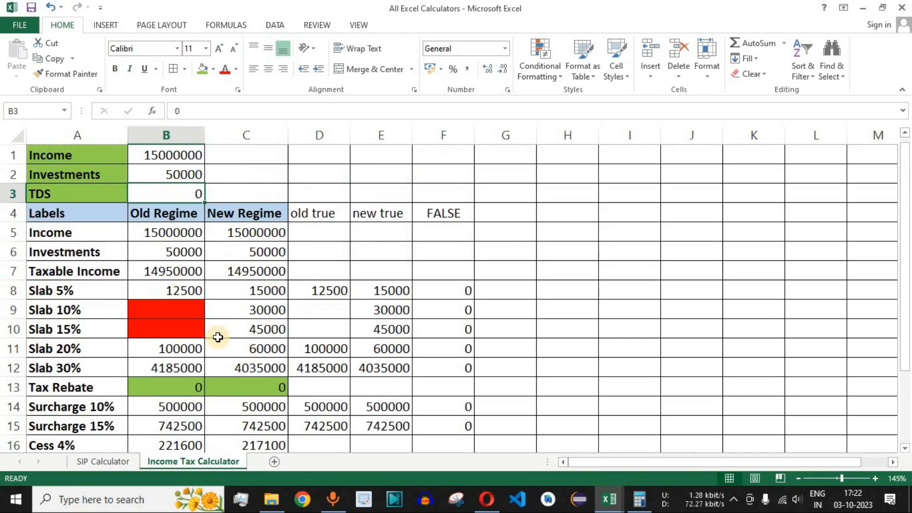
scroll(292, 304, "down", 3)
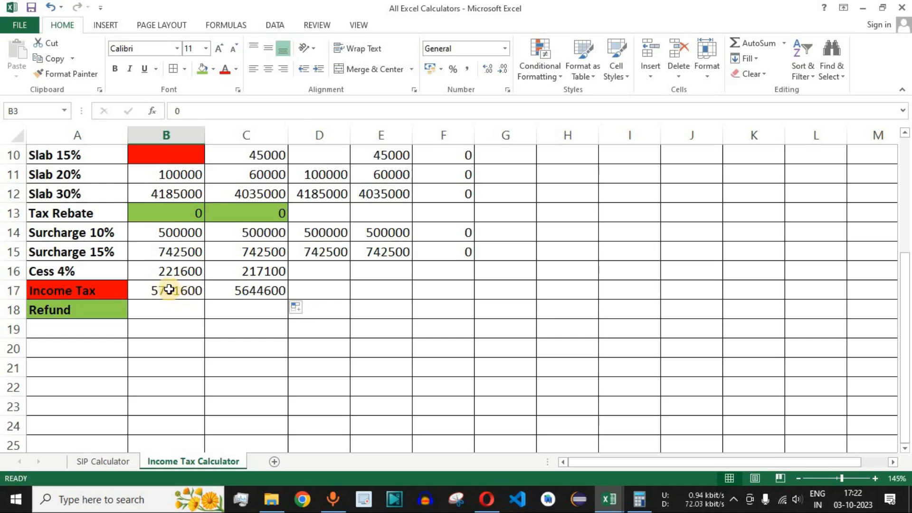
left_click(171, 290)
scroll(279, 321, "up", 1)
scroll(279, 320, "up", 2)
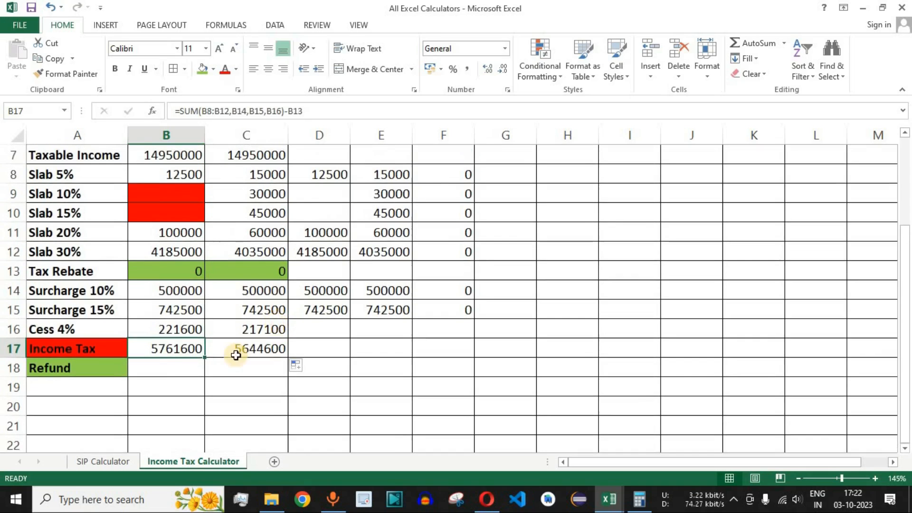
- Start the Old Regime Refund formula in B18 with an IF test of whether TDS exceeds Income Tax, B3>B17
left_click(169, 366)
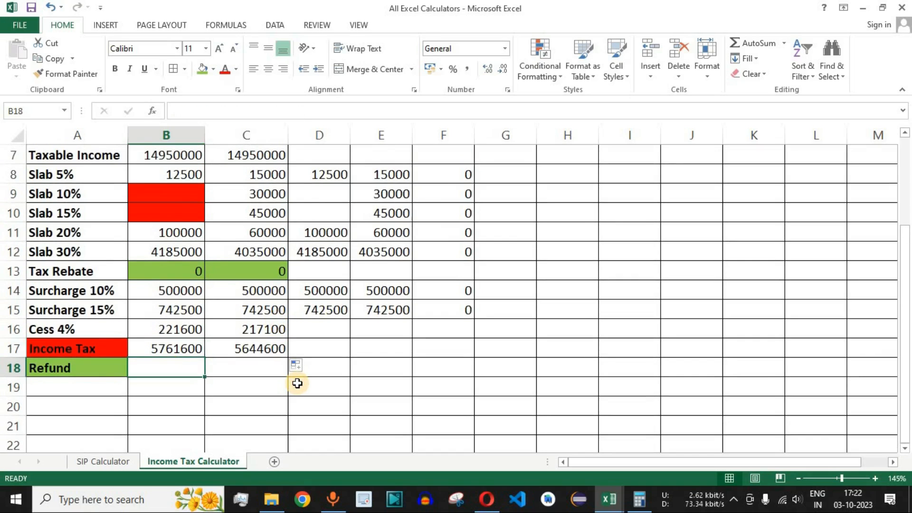
type("=")
key("Escape")
type("=i")
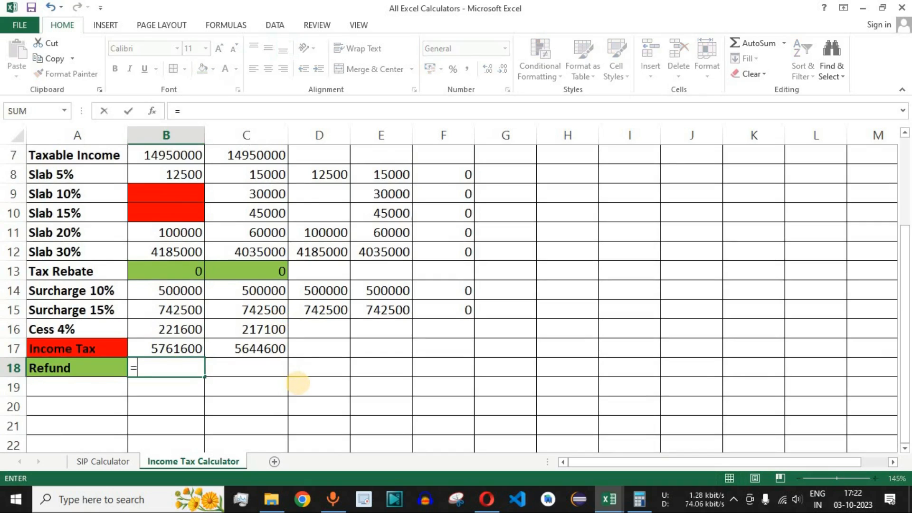
key("Tab")
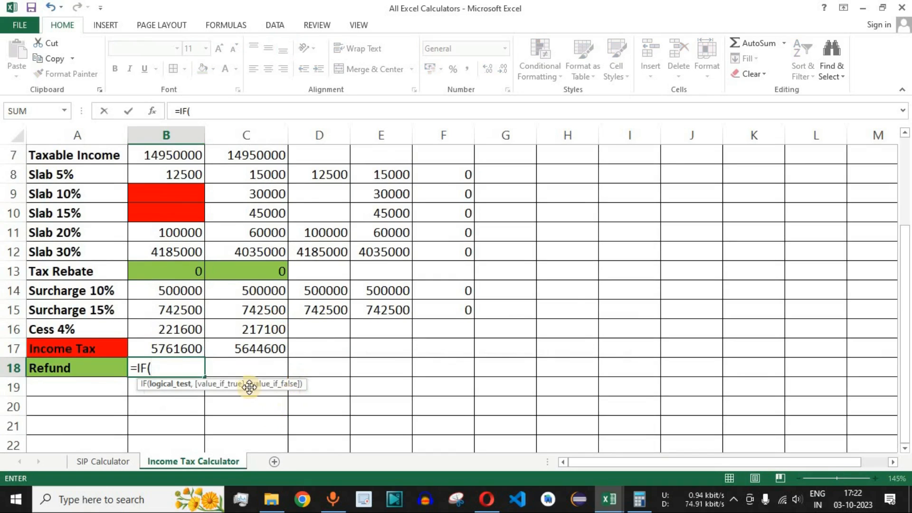
scroll(267, 366, "up", 2)
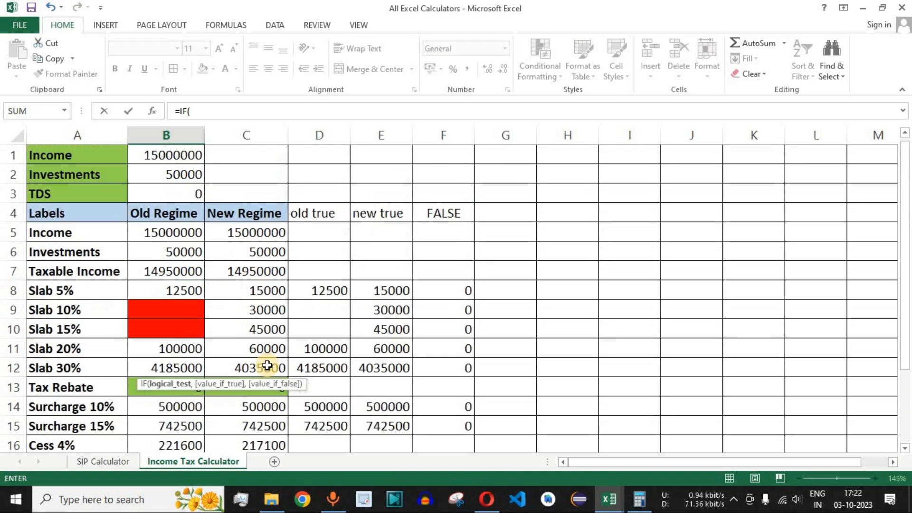
left_click(188, 192)
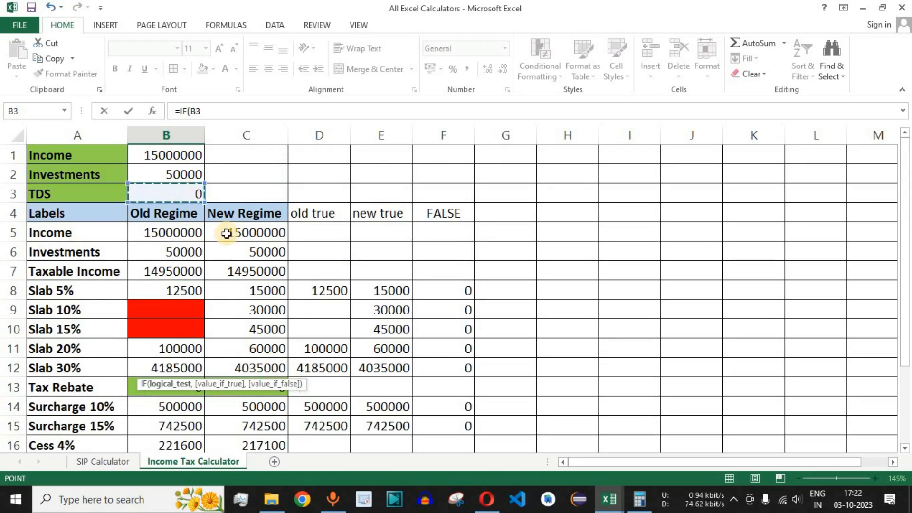
scroll(380, 285, "down", 2)
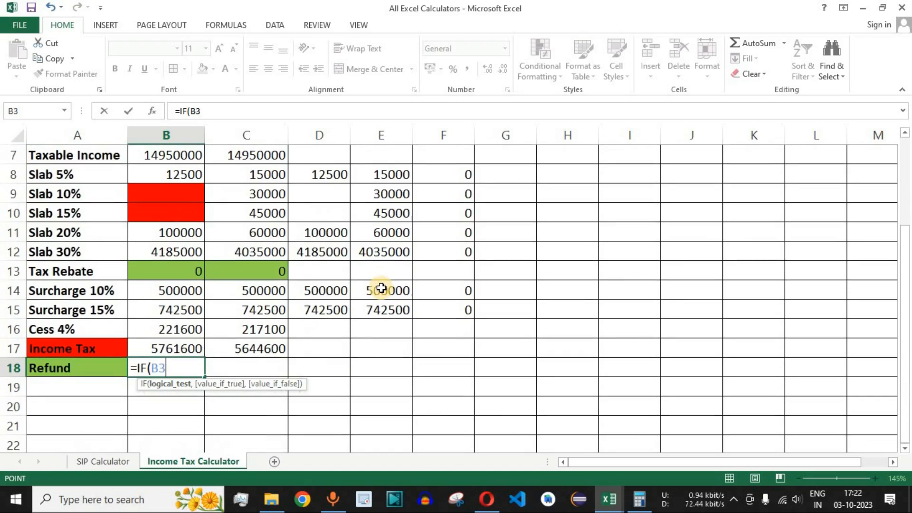
left_click(180, 348)
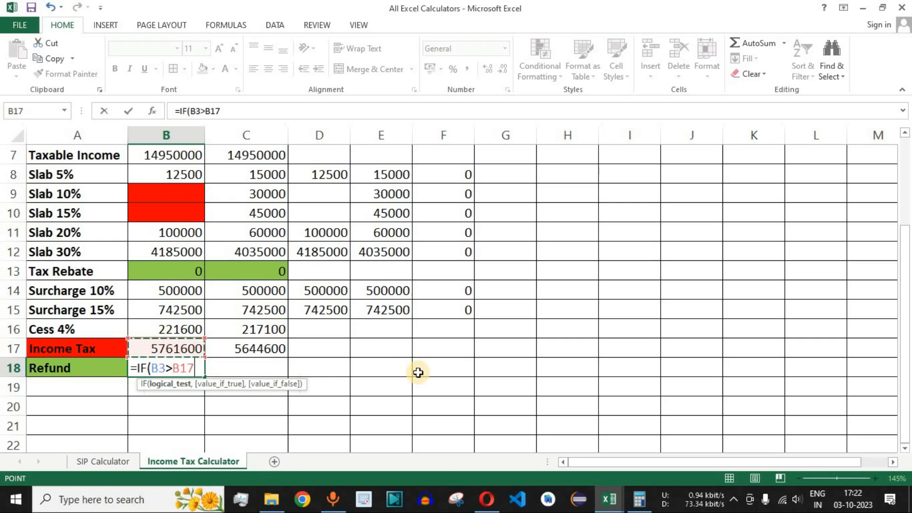
scroll(380, 333, "up", 2)
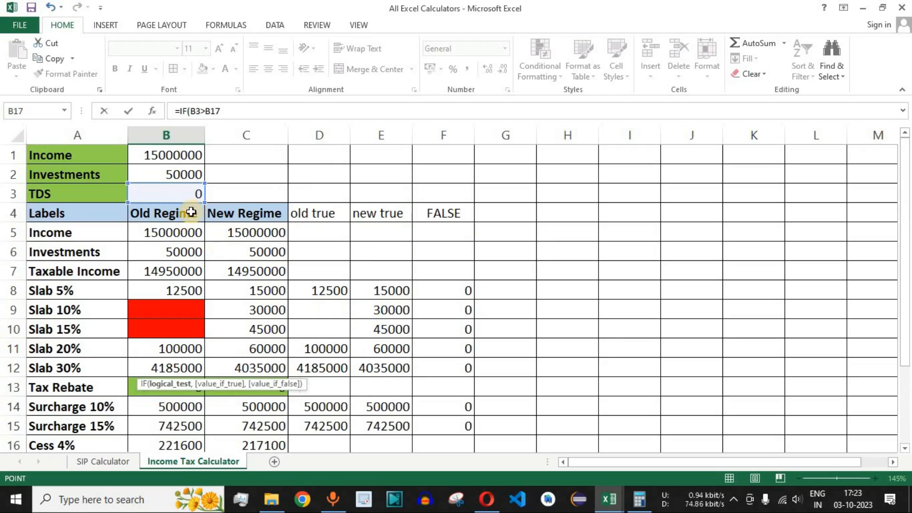
scroll(218, 224, "down", 3)
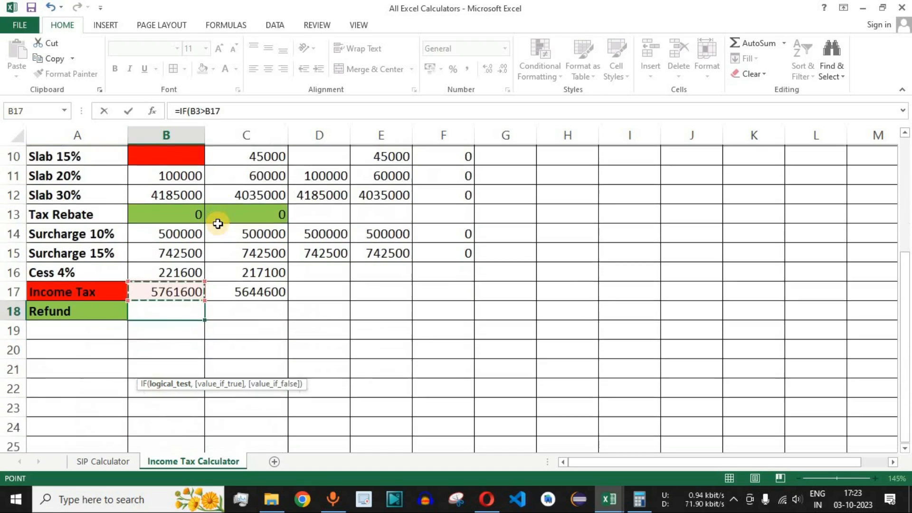
scroll(217, 224, "up", 1)
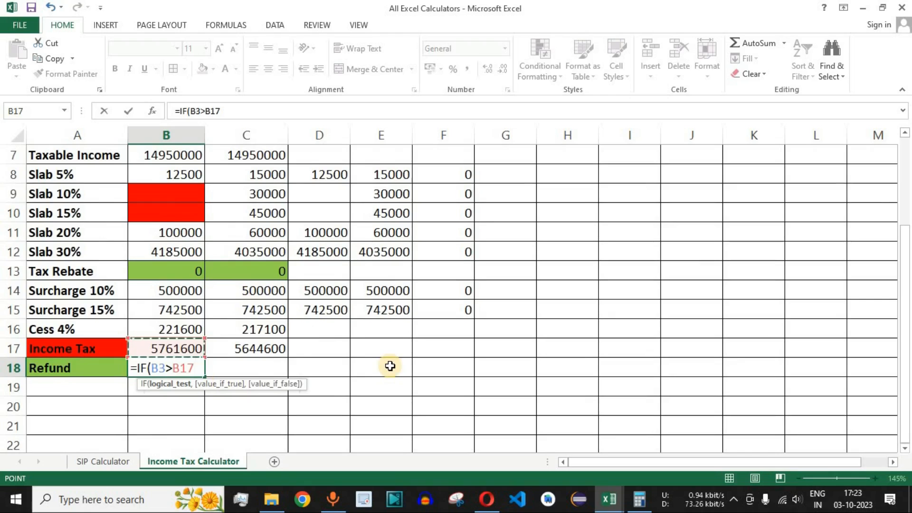
- Complete the B18 Refund formula as =IF(B3>B17,B3-B17,0), returning the TDS excess over Income Tax or otherwise 0
type(",")
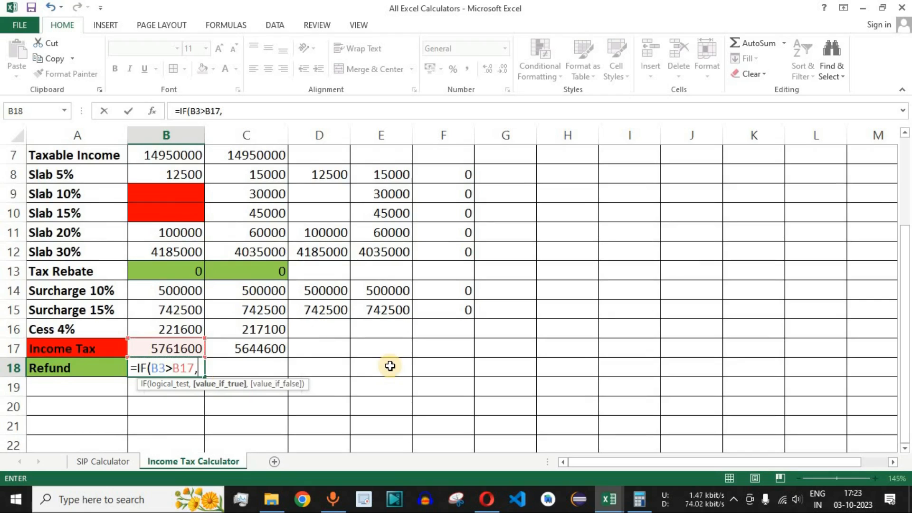
scroll(389, 366, "up", 2)
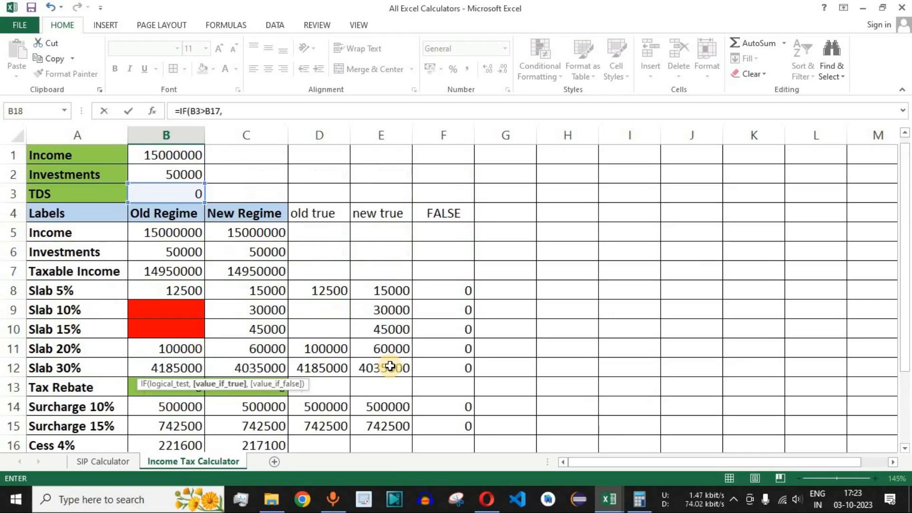
left_click(189, 194)
type("-")
scroll(285, 259, "down", 3)
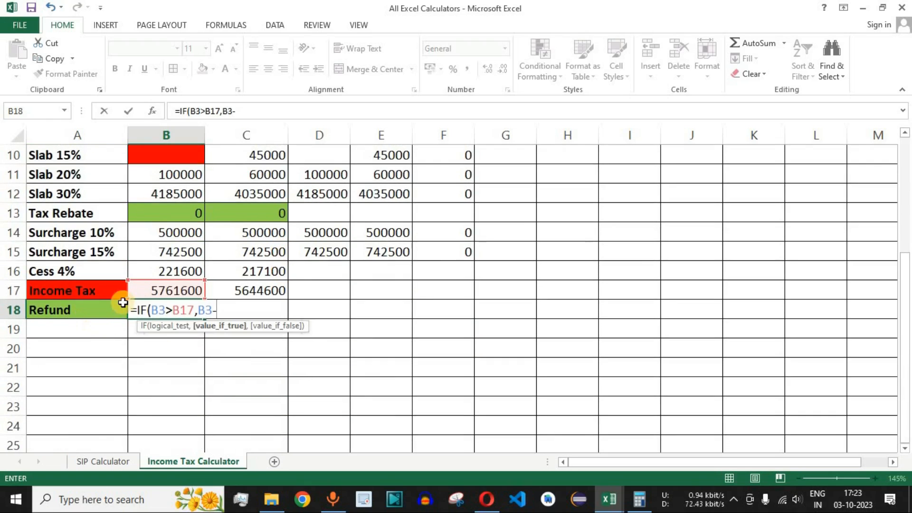
left_click(164, 291)
type(",")
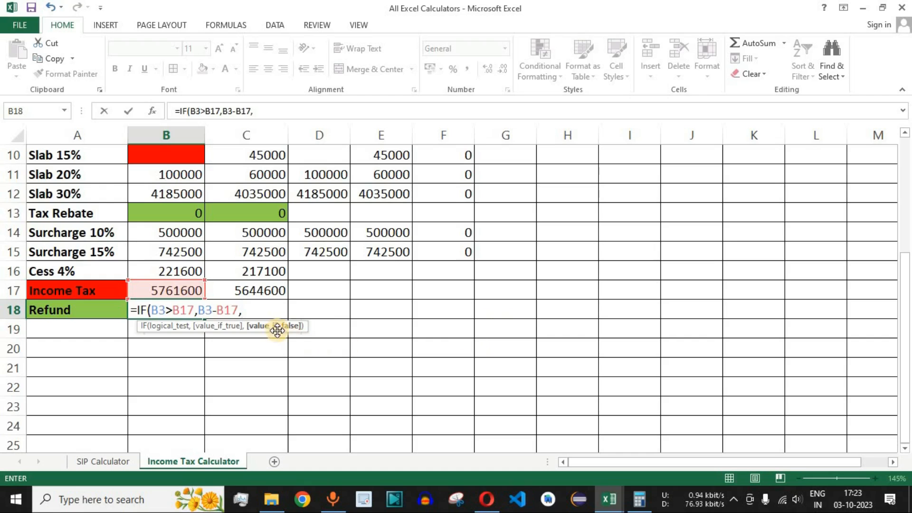
scroll(129, 258, "up", 3)
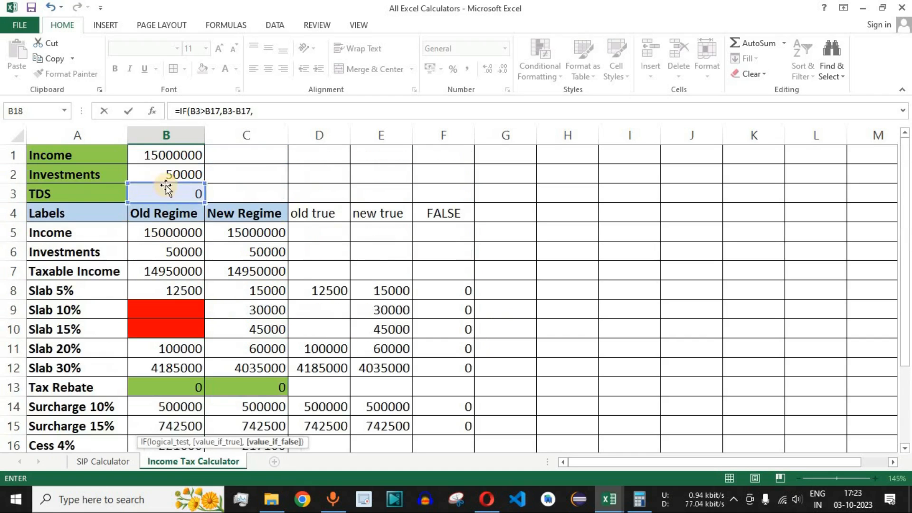
scroll(293, 234, "down", 3)
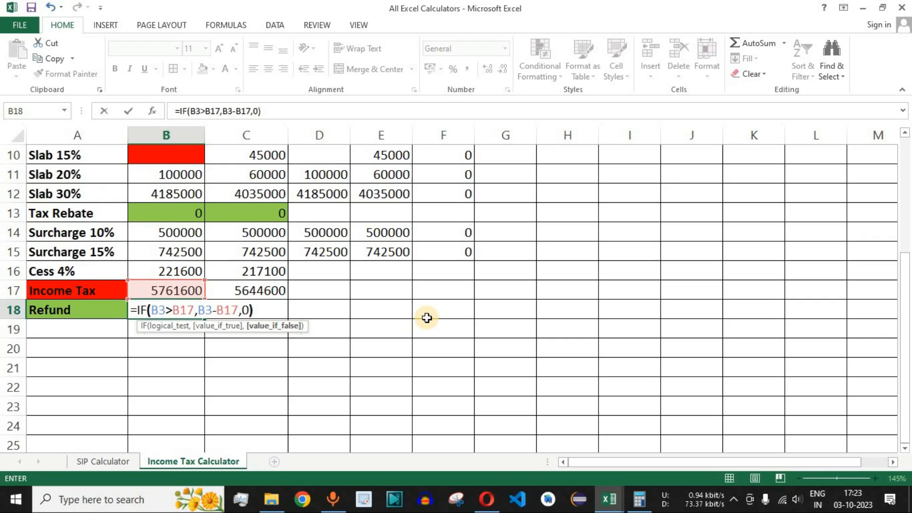
key("Return")
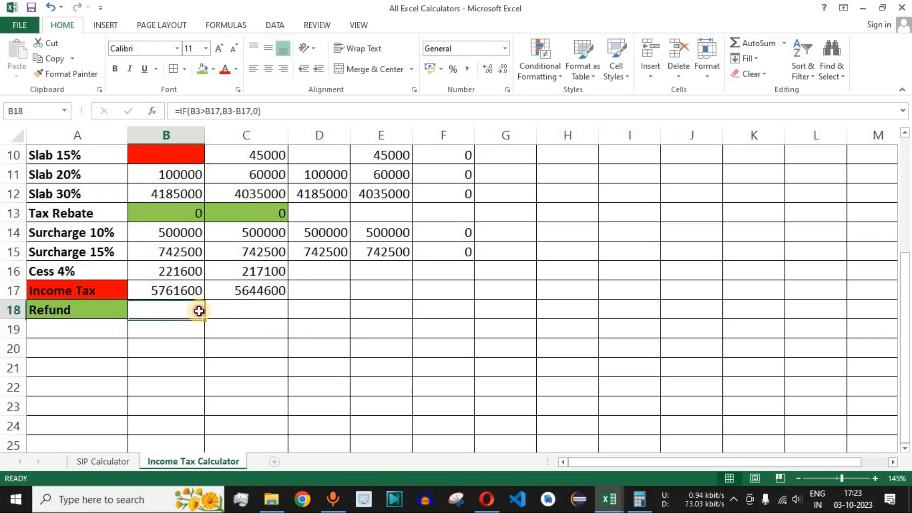
- Compare the TDS entry in B3 with the Refund cells B18:C18 and the Income Tax amounts in row 17
scroll(214, 314, "up", 3)
left_click(188, 192)
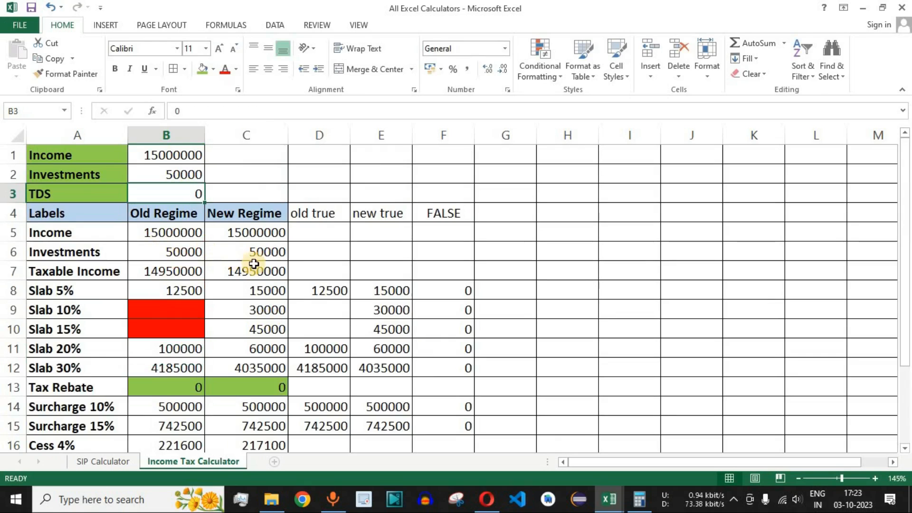
scroll(258, 266, "down", 3)
left_click(199, 311)
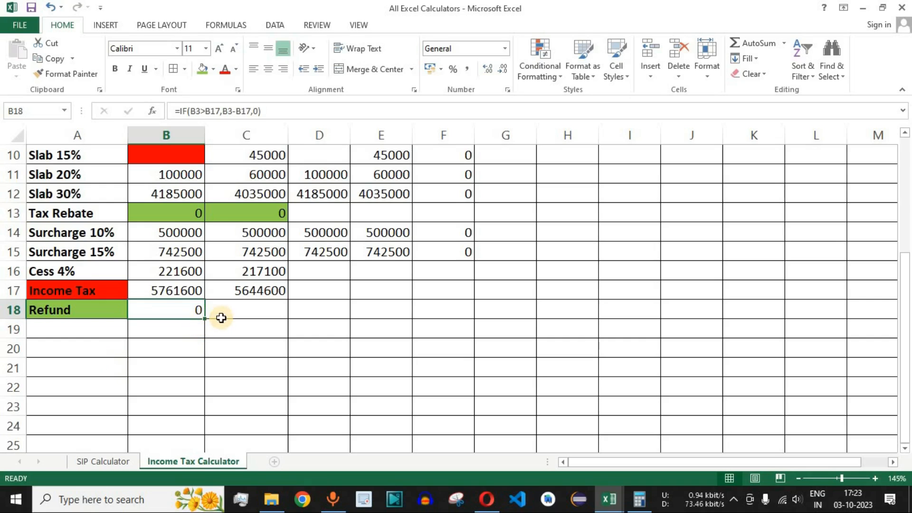
left_click(251, 304)
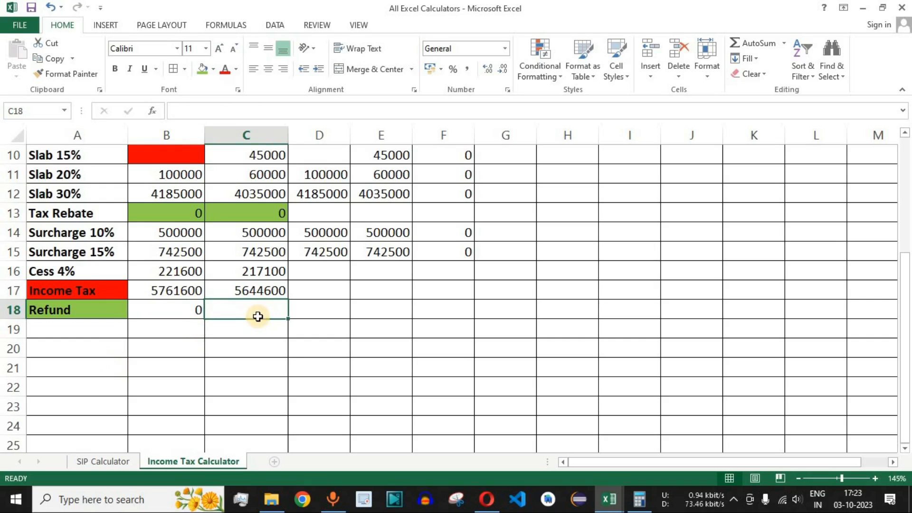
left_click(190, 310)
scroll(228, 306, "up", 3)
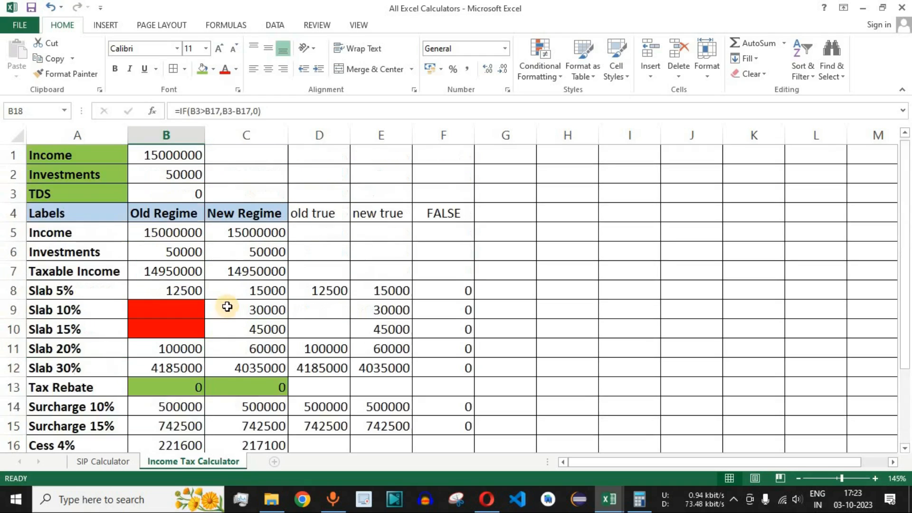
left_click(185, 199)
scroll(190, 301, "down", 1)
scroll(156, 213, "up", 1)
scroll(192, 190, "down", 4)
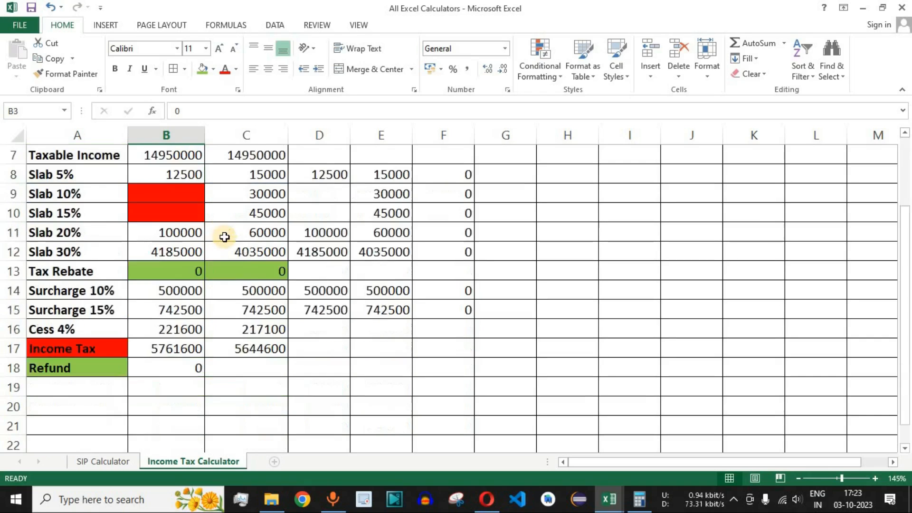
- Make both TDS references absolute in the B18 Refund formula, giving =IF($B$3>B17,$B$3-B17,0)
left_click(143, 252)
left_click(199, 112)
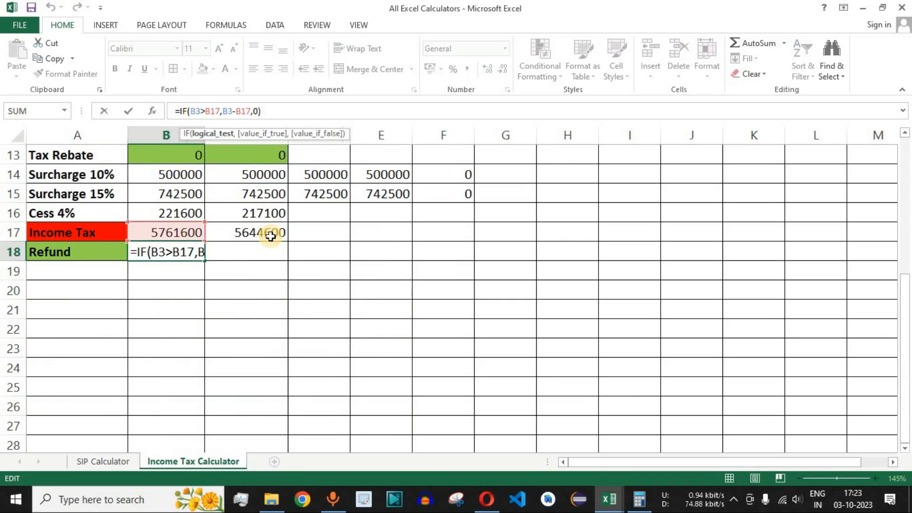
key("F4")
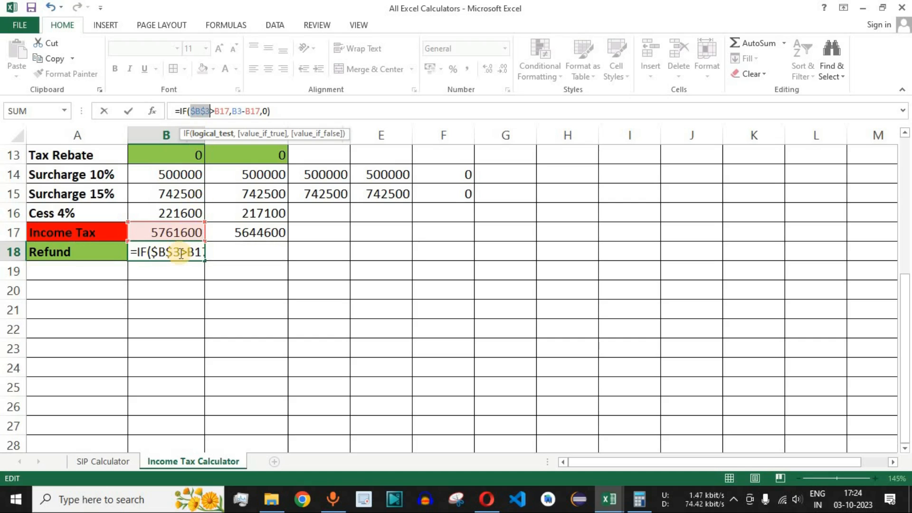
left_click(243, 111)
key("F4")
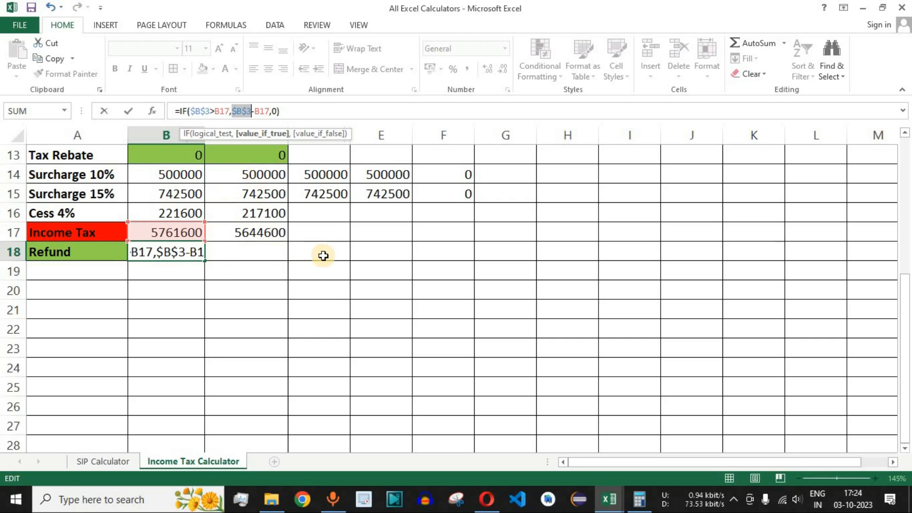
key("Return")
- Copy the Refund formula from B18 into the New Regime cell C18 and check its cell references
scroll(312, 271, "up", 4)
scroll(207, 376, "down", 2)
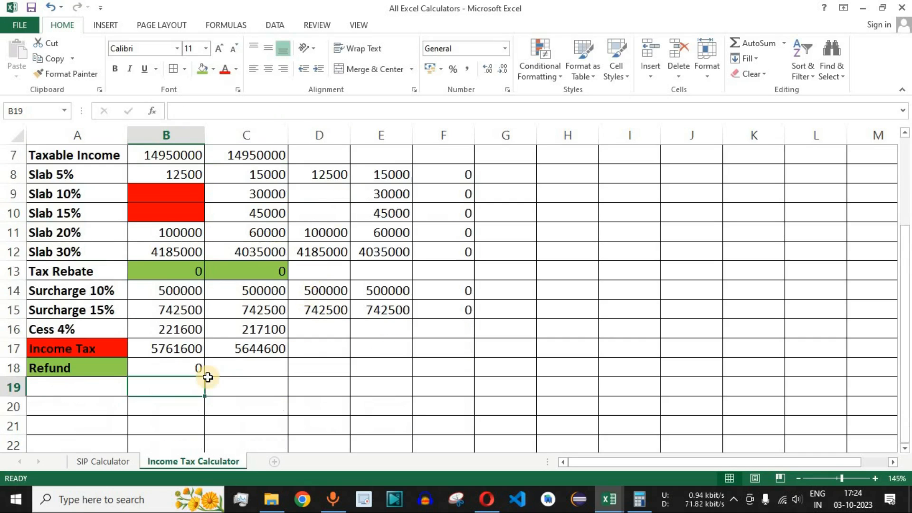
left_click(192, 371)
left_click_drag(205, 377, 271, 390)
left_click(264, 376)
scroll(194, 204, "up", 2)
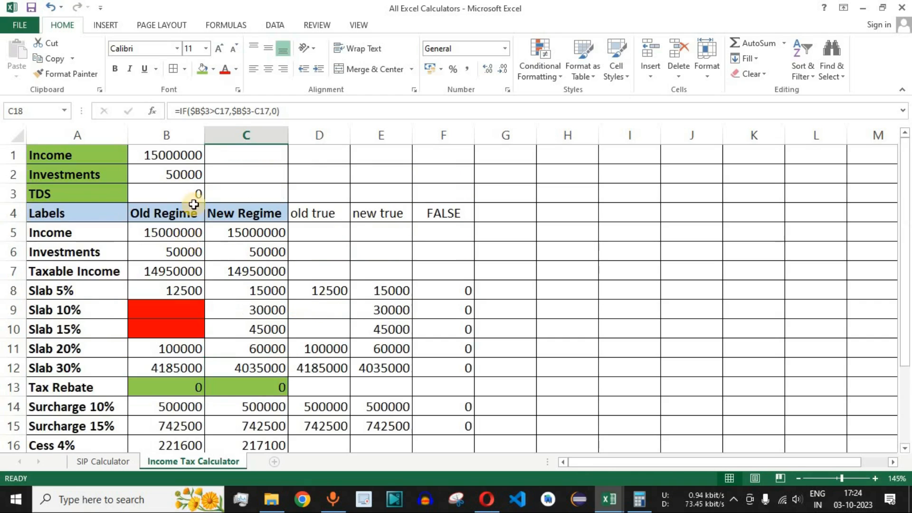
left_click(290, 111)
scroll(254, 260, "down", 1)
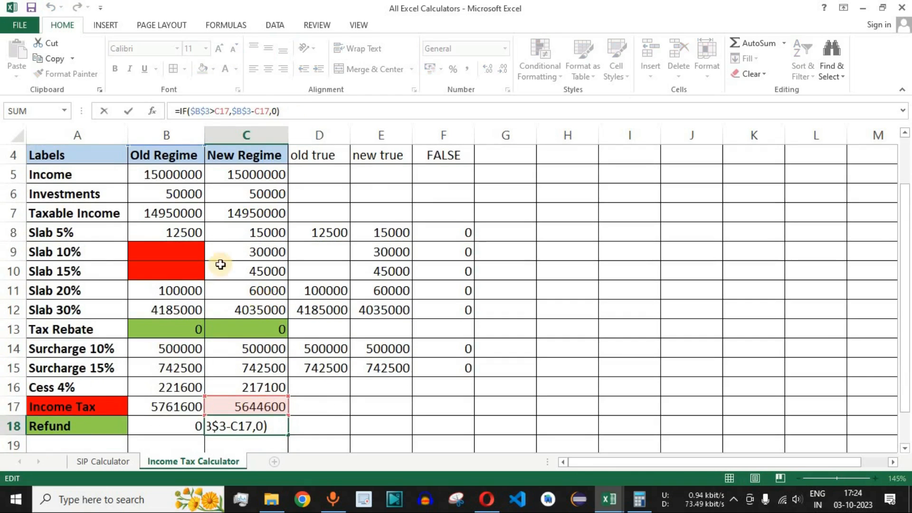
- Set the TDS in B3 to 6000000 and check the Refund results for both regimes in B18:C18
scroll(402, 214, "down", 2)
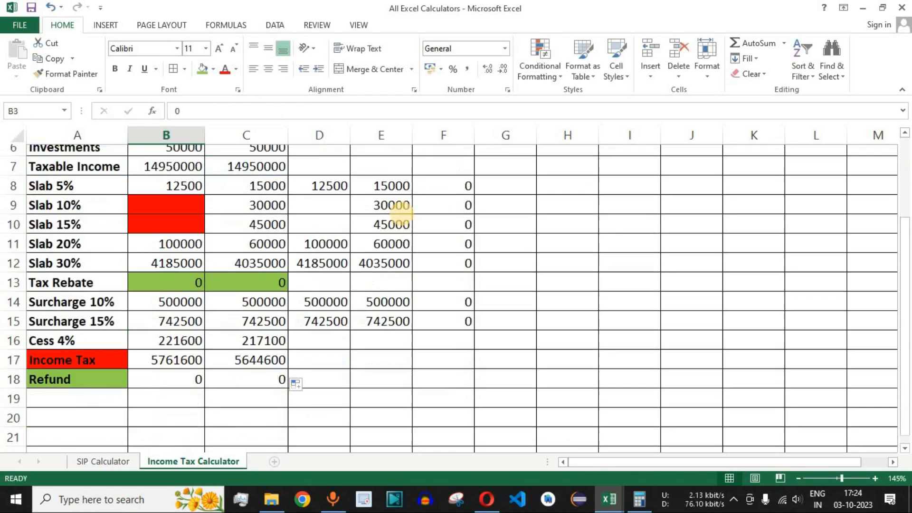
scroll(402, 214, "up", 2)
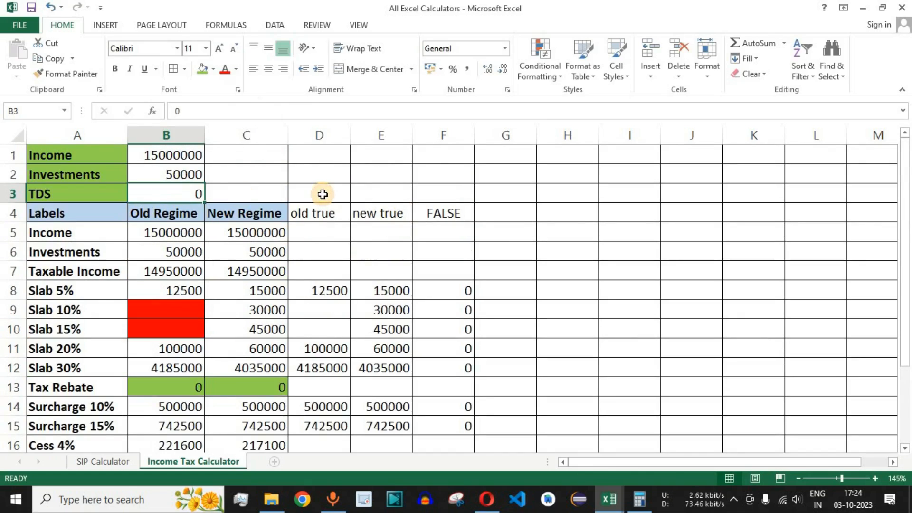
type("6000000")
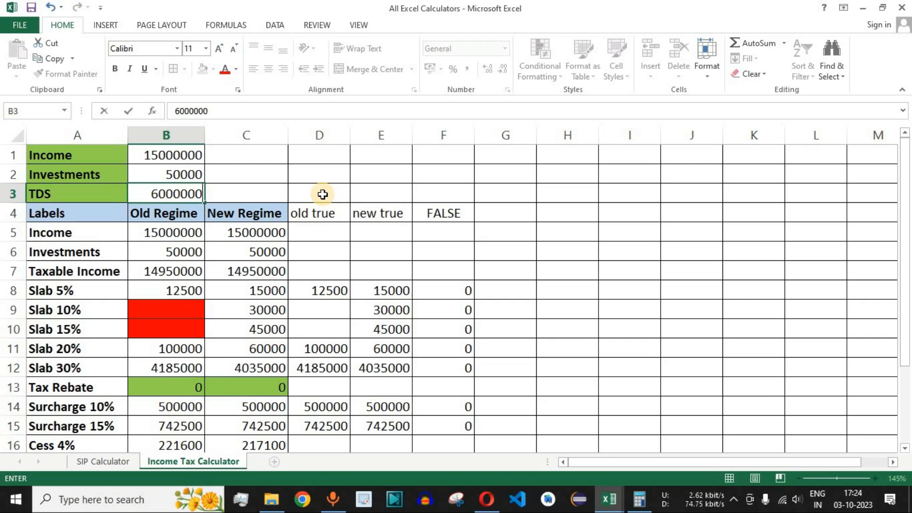
key("Return")
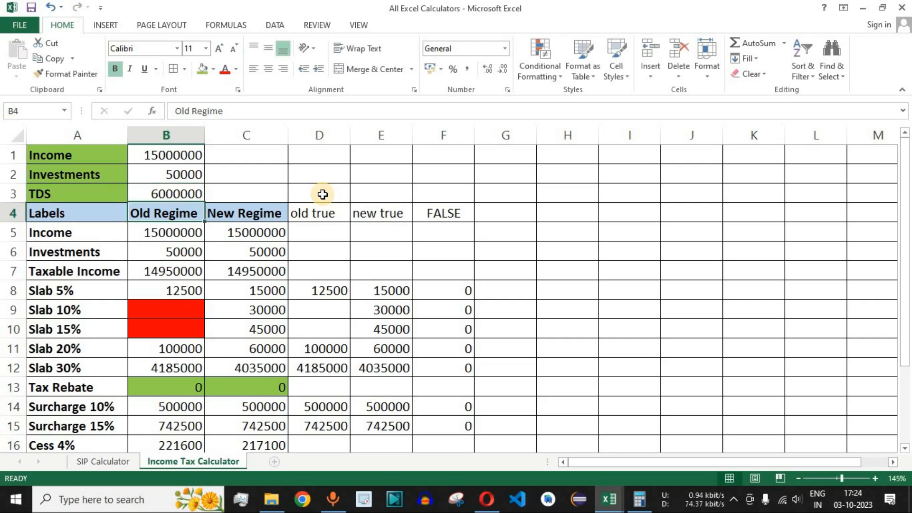
scroll(322, 194, "down", 3)
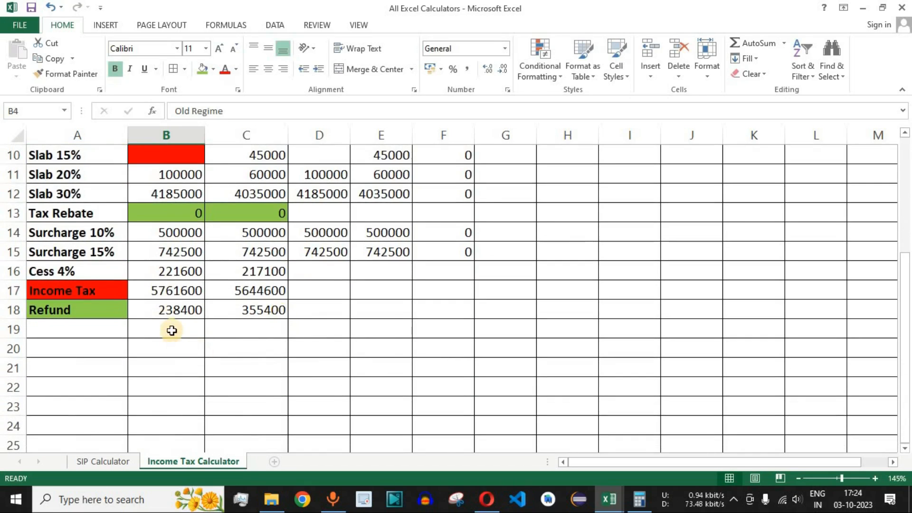
left_click(175, 309)
left_click(108, 309)
left_click(156, 306)
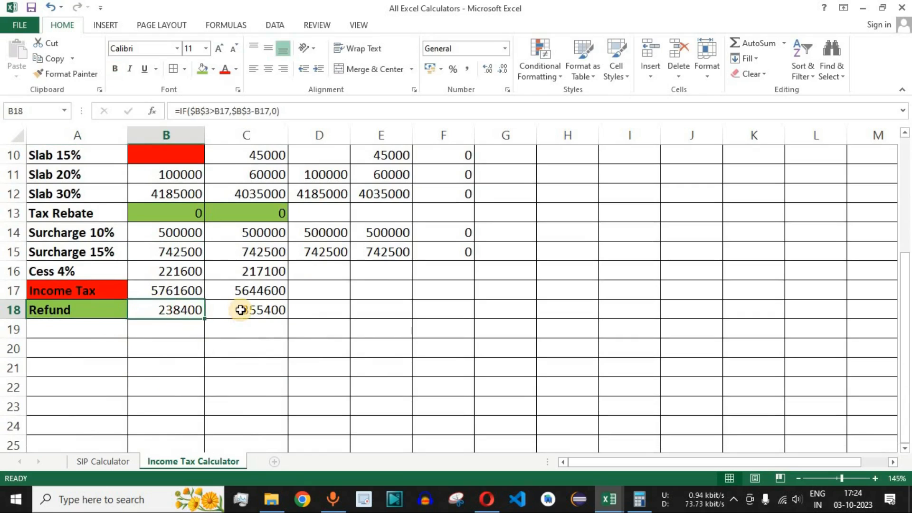
left_click(243, 309)
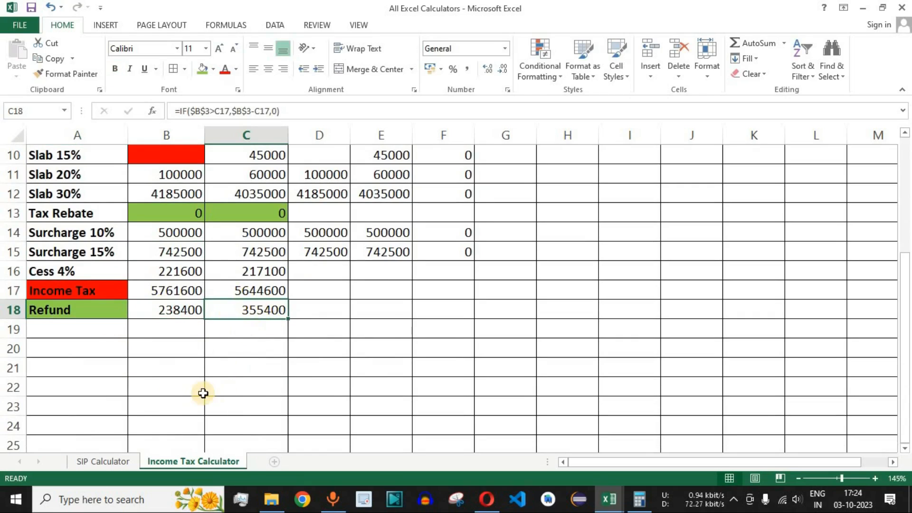
- Review the Income Tax and Refund results in rows 17 and 18, and hide the helper columns D:F
left_click_drag(90, 290, 250, 290)
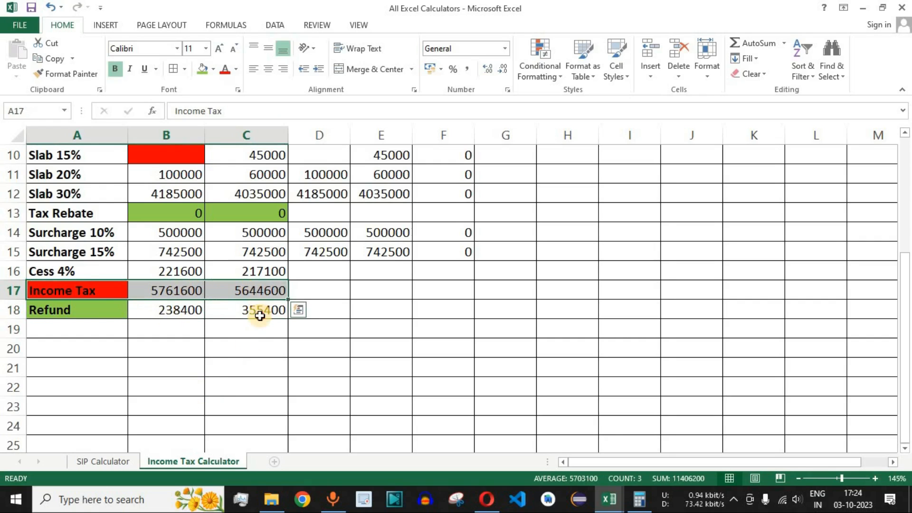
left_click(259, 309)
scroll(421, 330, "up", 3)
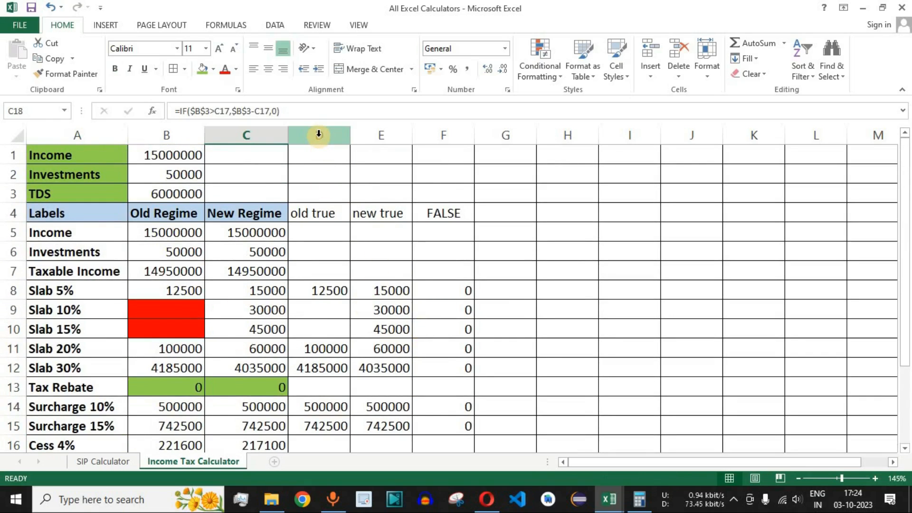
left_click_drag(318, 134, 434, 135)
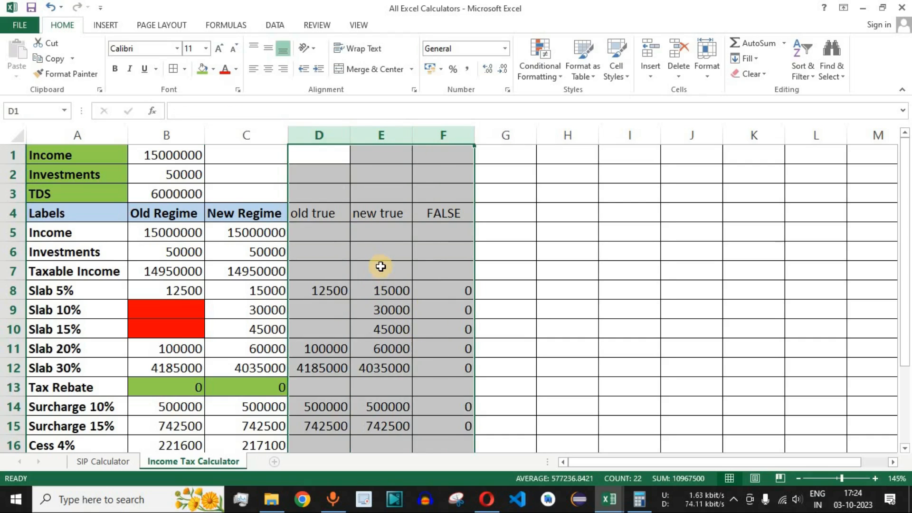
left_click_drag(322, 136, 437, 135)
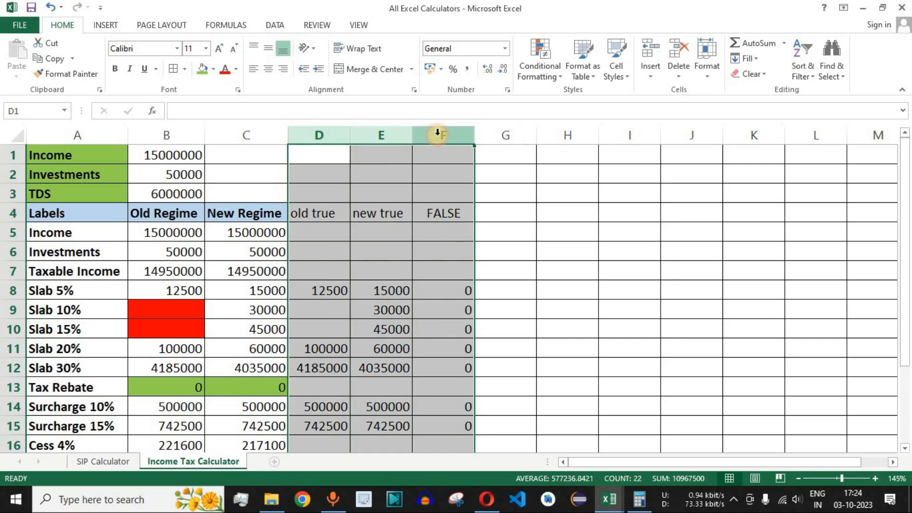
right_click(377, 235)
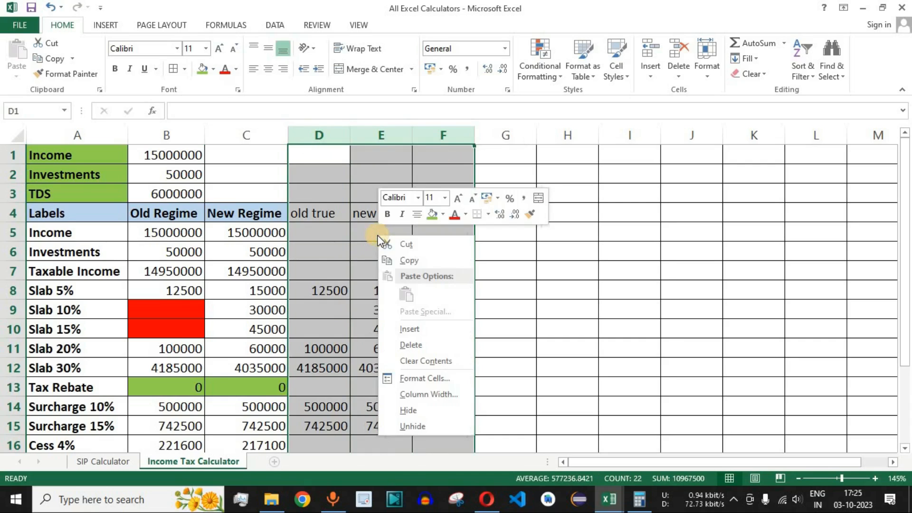
left_click(409, 410)
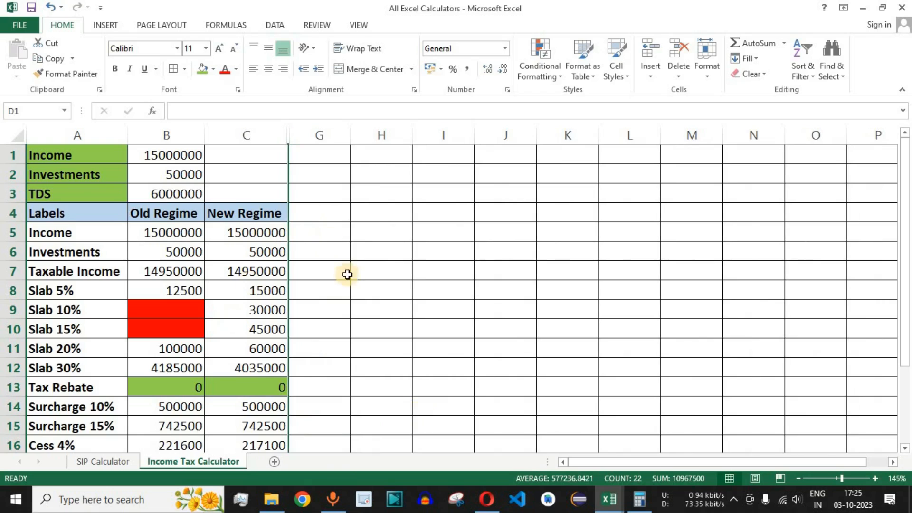
scroll(325, 378, "down", 1)
scroll(325, 378, "up", 1)
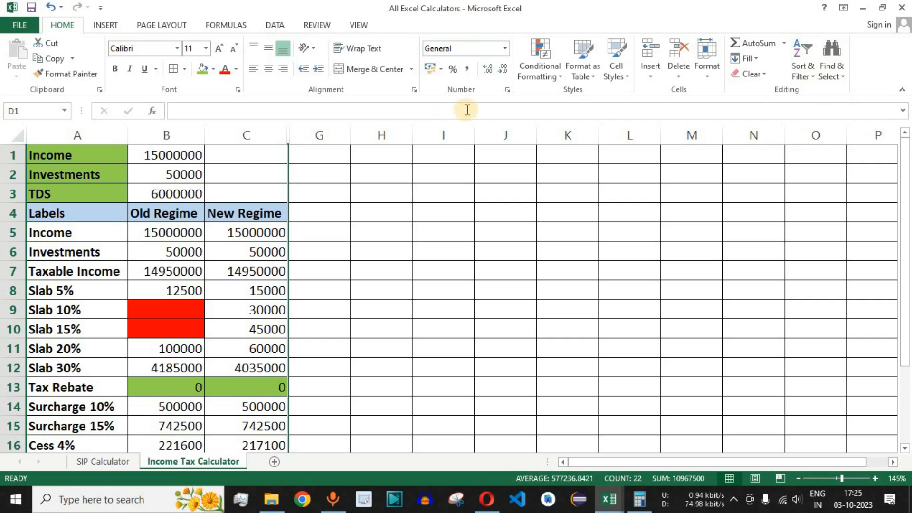
- Collapse the ribbon to show more rows and review the calculator range A1:C18
left_click(904, 90)
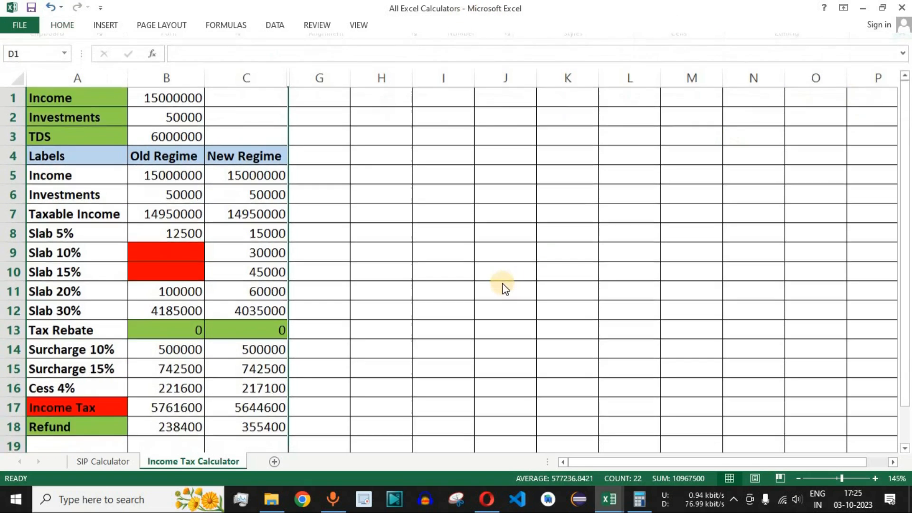
left_click_drag(64, 96, 218, 417)
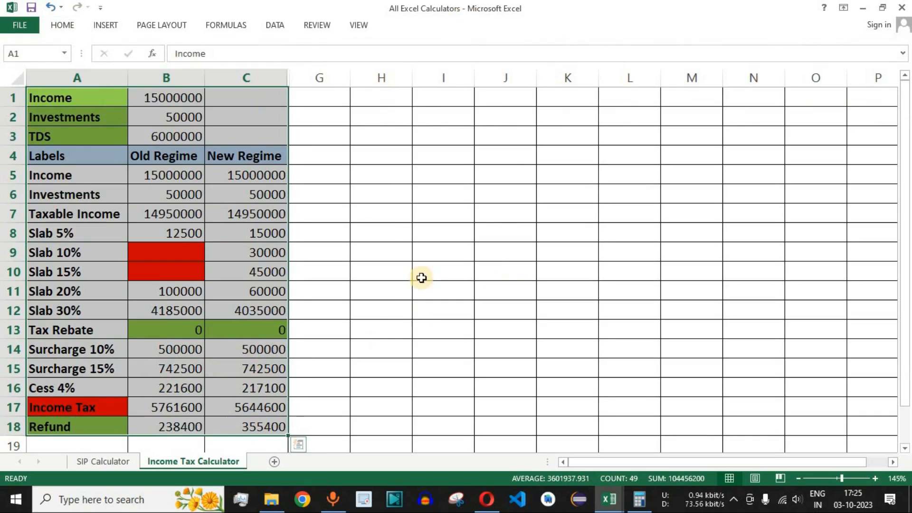
left_click(253, 276)
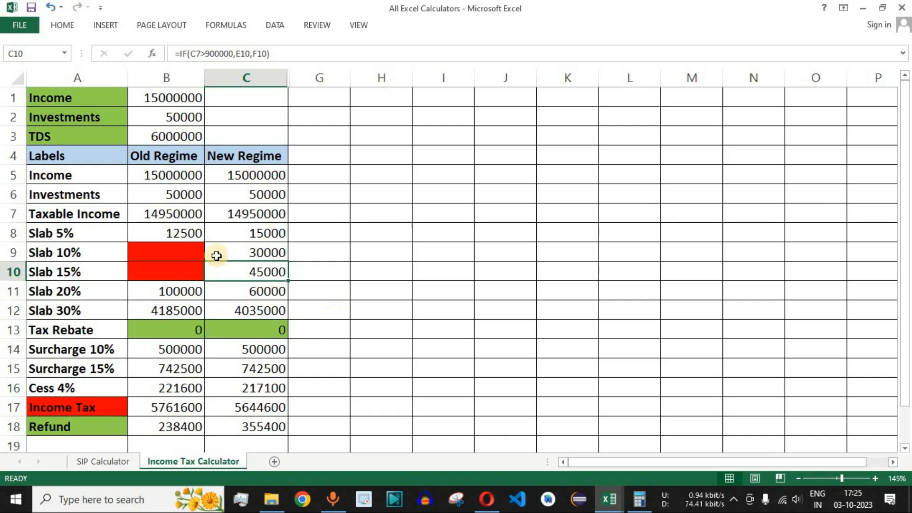
left_click_drag(162, 96, 259, 422)
left_click(171, 308)
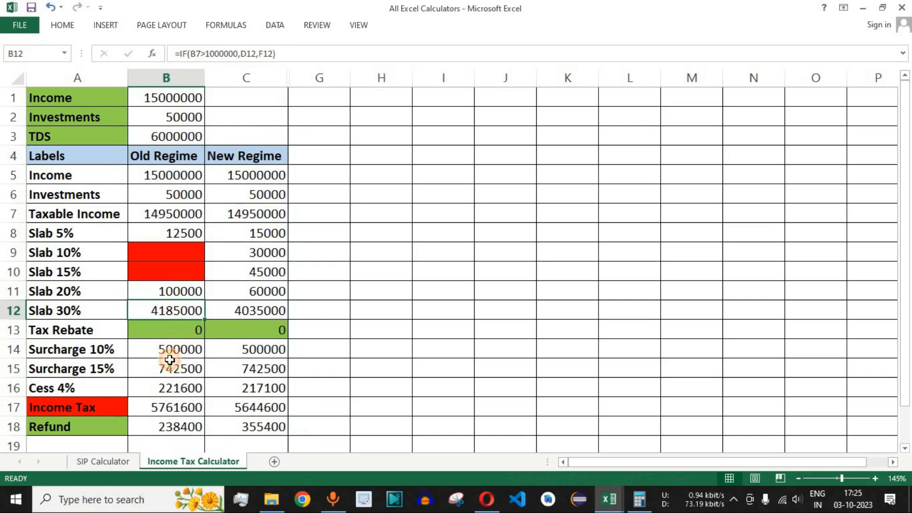
- Apply the Currency number format to columns B and C
left_click_drag(162, 75, 240, 75)
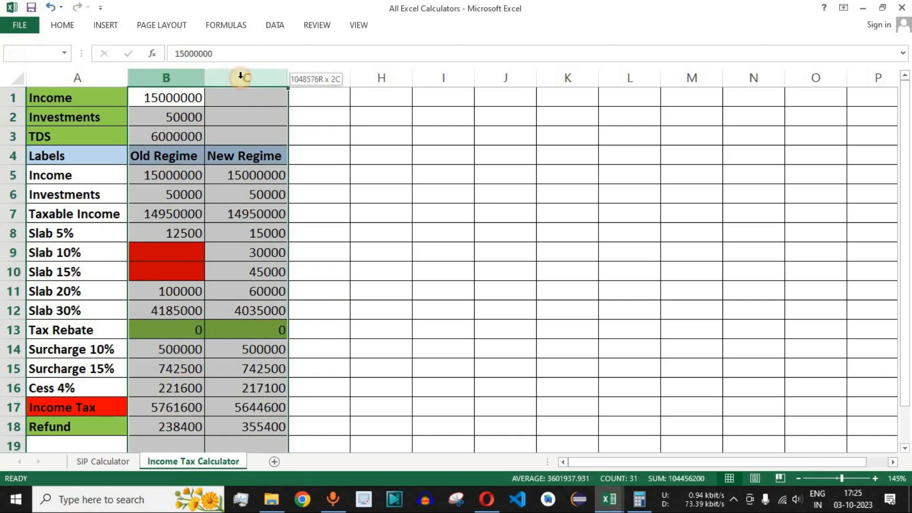
left_click(62, 25)
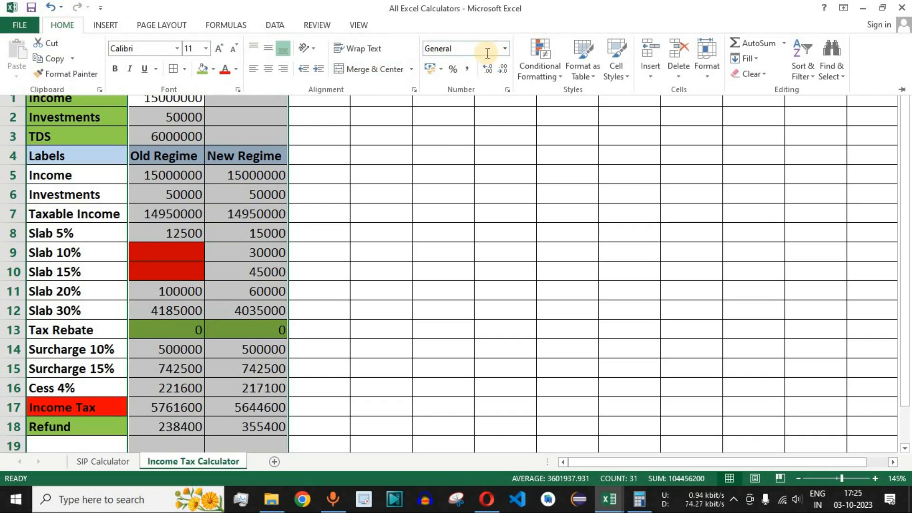
left_click(506, 48)
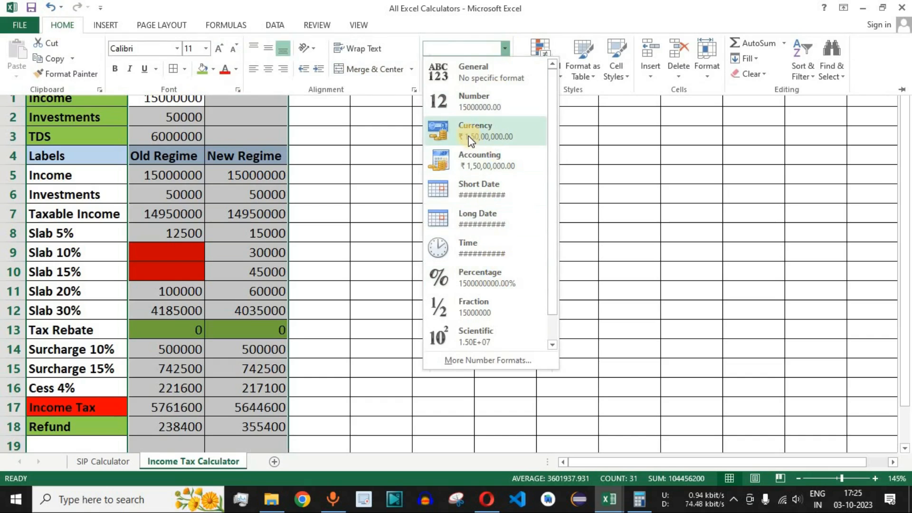
left_click(481, 130)
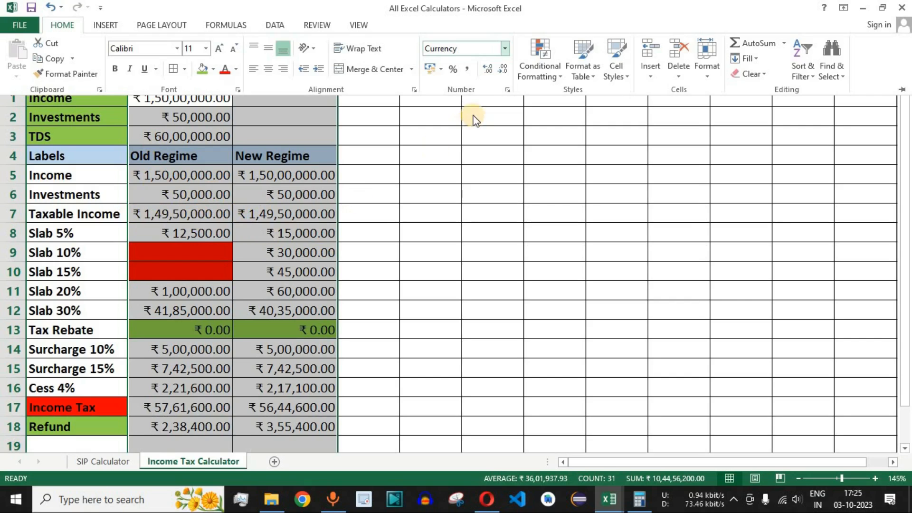
- Reduce the currency amounts in columns B and C to zero decimal places and check the Taxable Income cells
left_click(488, 71)
left_click(503, 70)
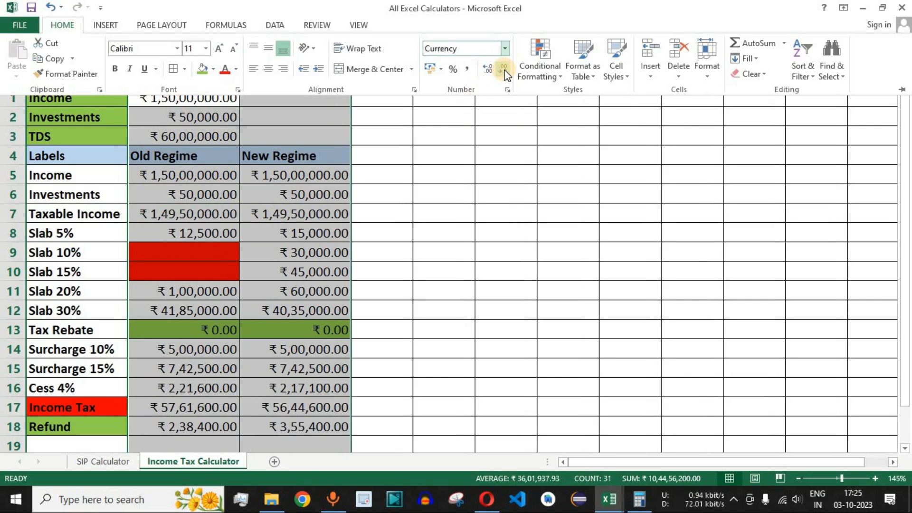
left_click(500, 67)
left_click(500, 67)
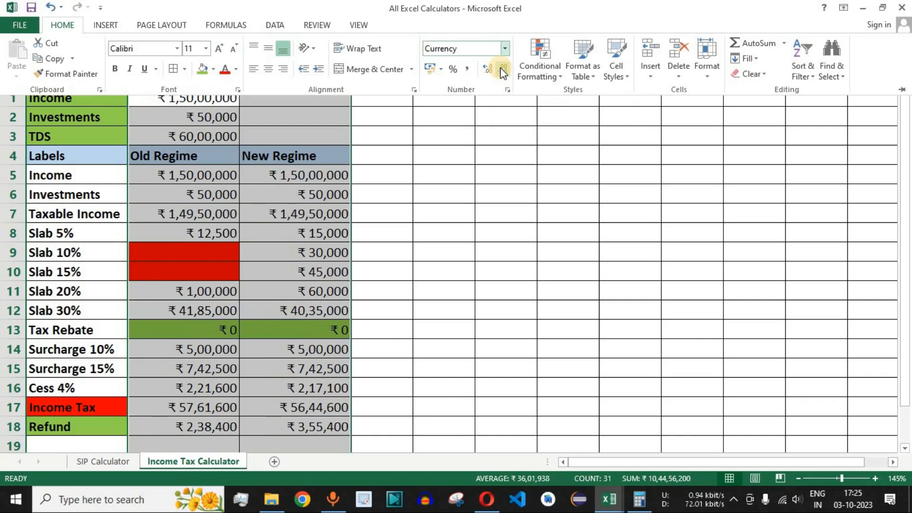
left_click(185, 215)
left_click(297, 217)
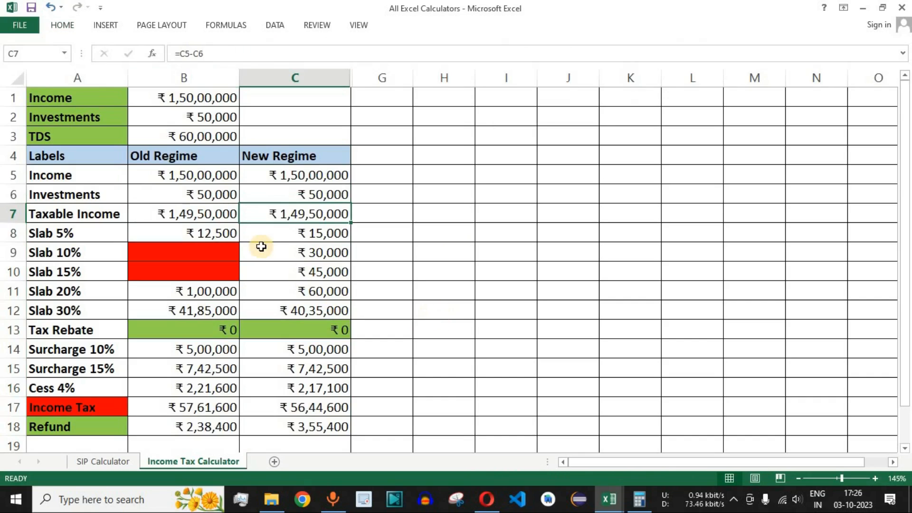
- Set the Income in B1 to 700000 and check the recalculated results for both regimes in B5:C18
left_click(203, 97)
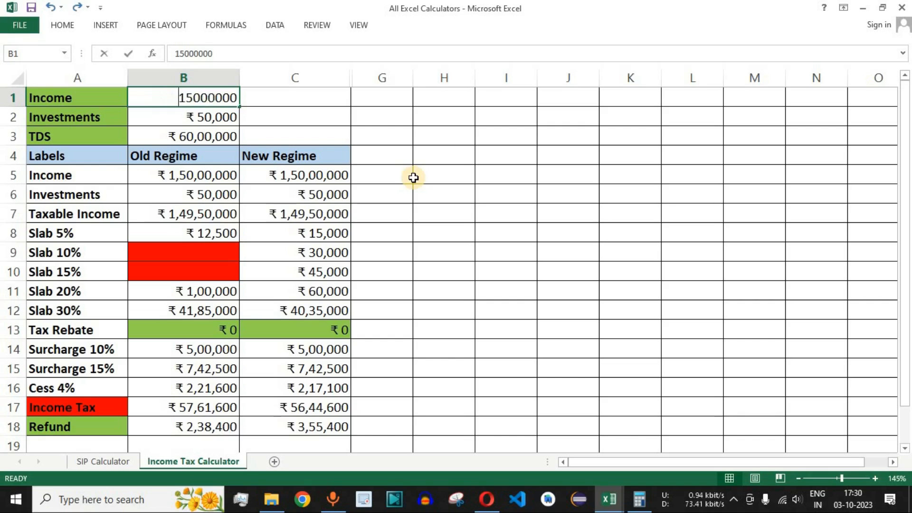
type("700")
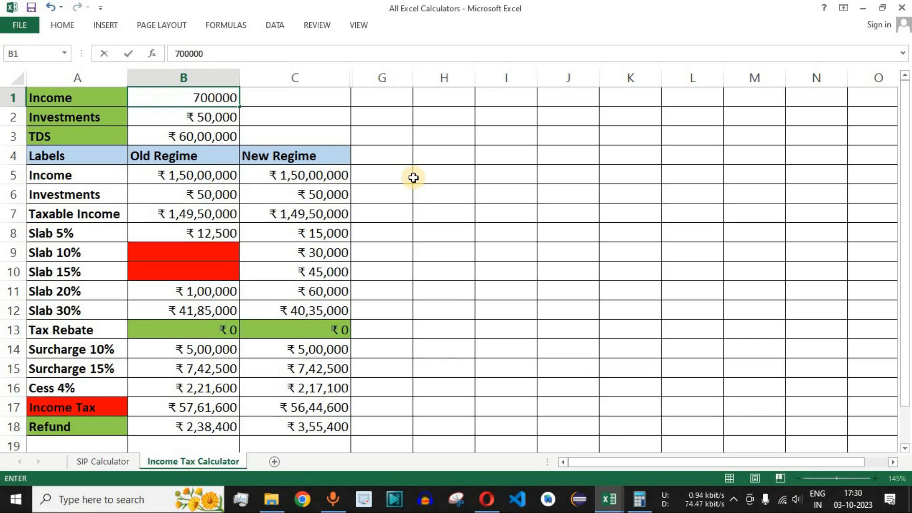
type("000")
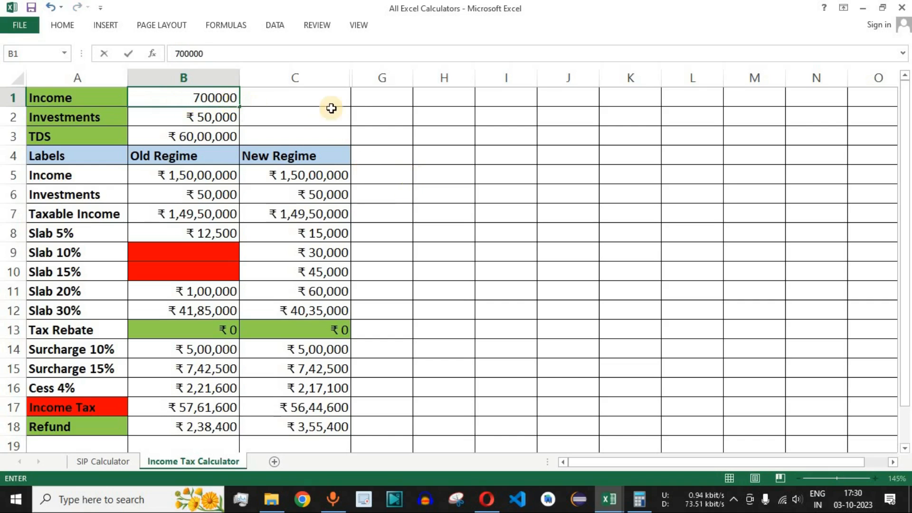
key("Return")
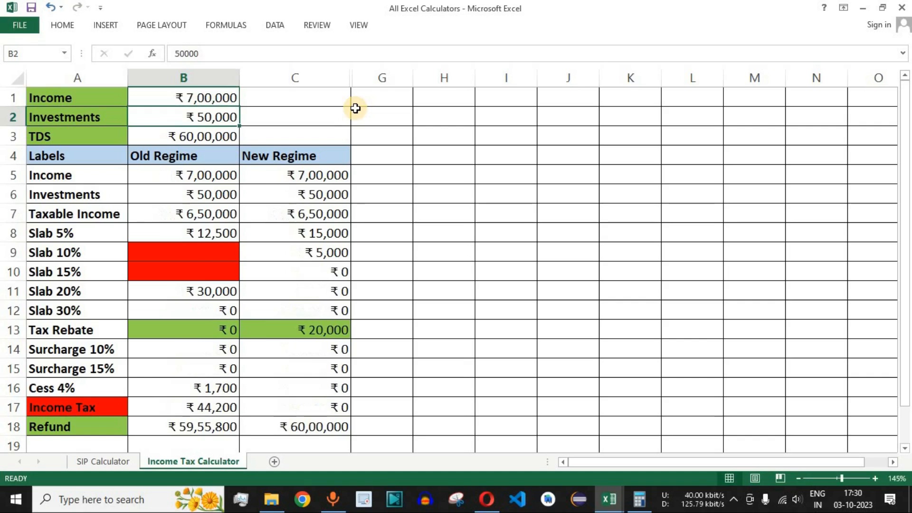
left_click_drag(176, 177, 294, 426)
- Set the TDS in B3 to 0
left_click(199, 138)
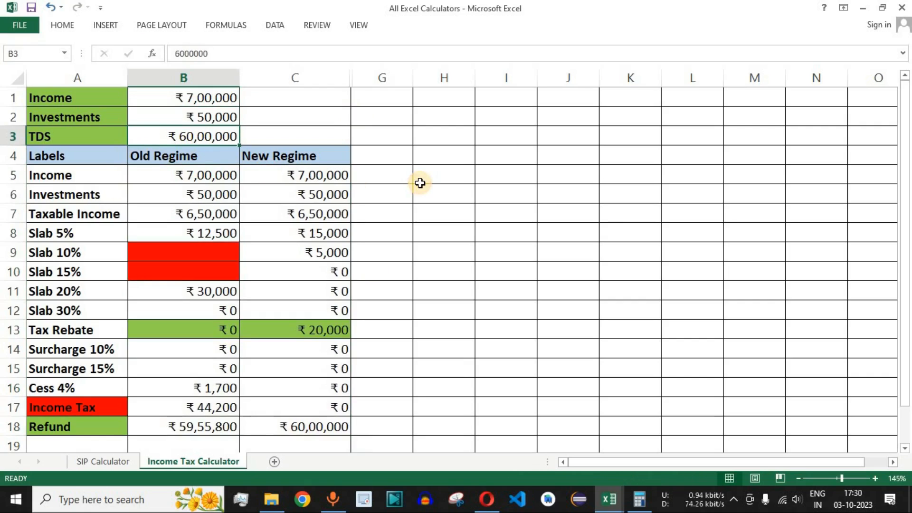
type("0")
key("Return")
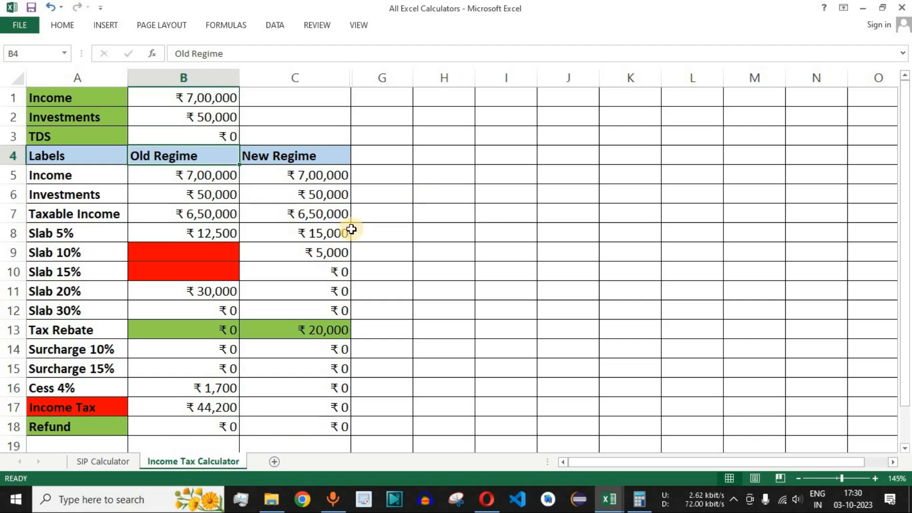
- Compare the Income, Investments and TDS entries in B1:B3 with the results in B5:C18 and the Old Regime Income Tax in B17
left_click(223, 137)
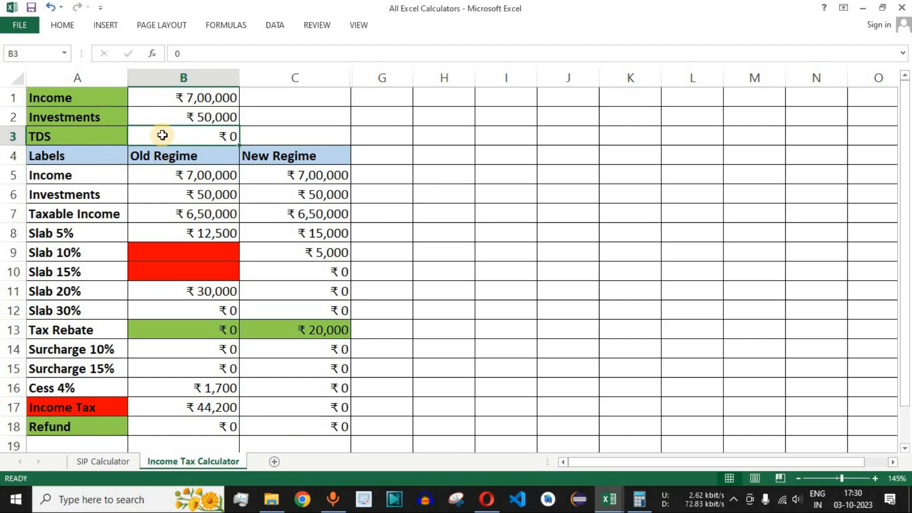
left_click_drag(95, 120, 197, 118)
left_click_drag(93, 98, 190, 98)
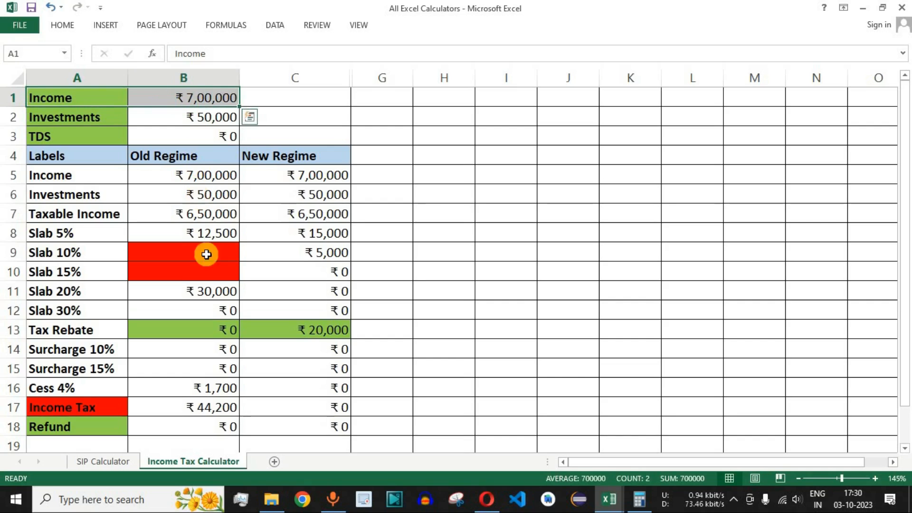
left_click_drag(187, 174, 250, 447)
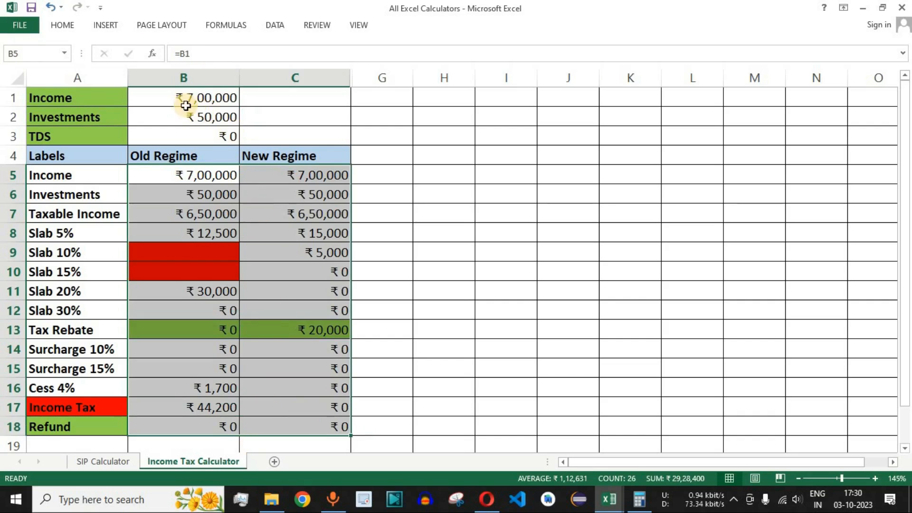
left_click(216, 407)
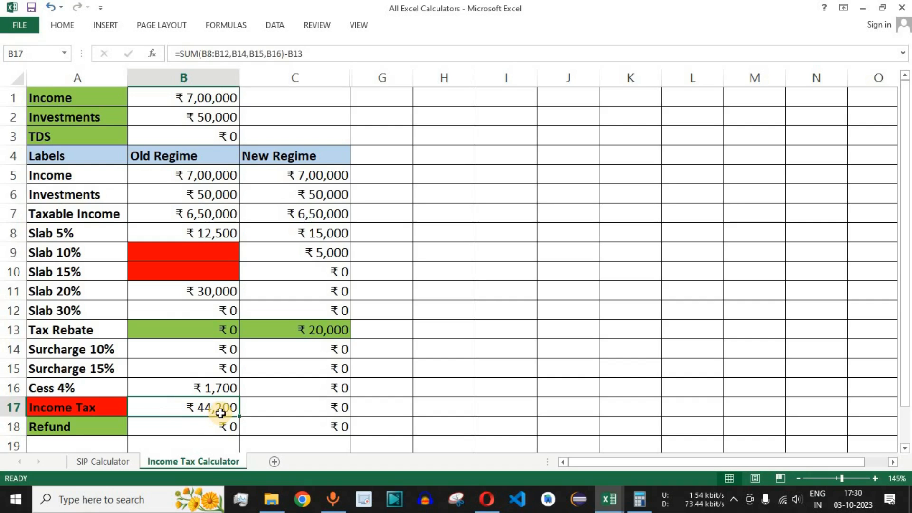
left_click(209, 121)
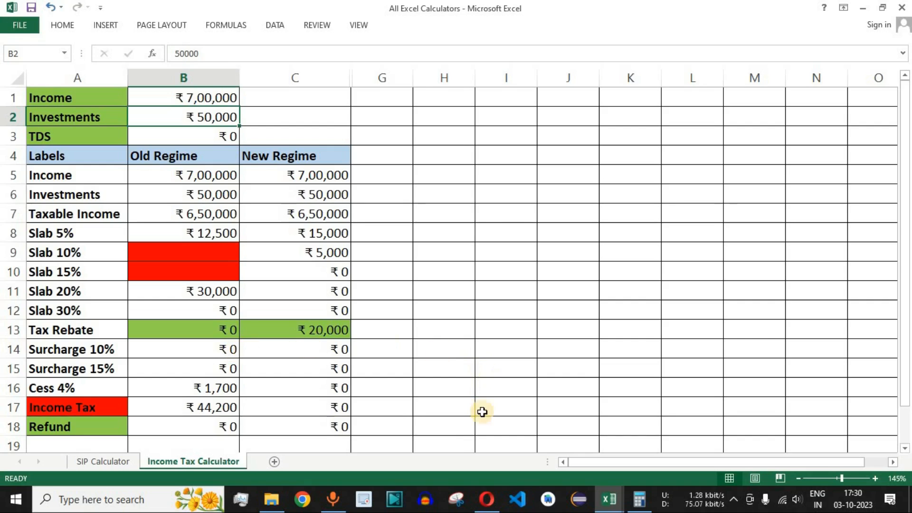
- Switch to the Opera browser and search the web for "fincalc blog" in a new tab
left_click(486, 498)
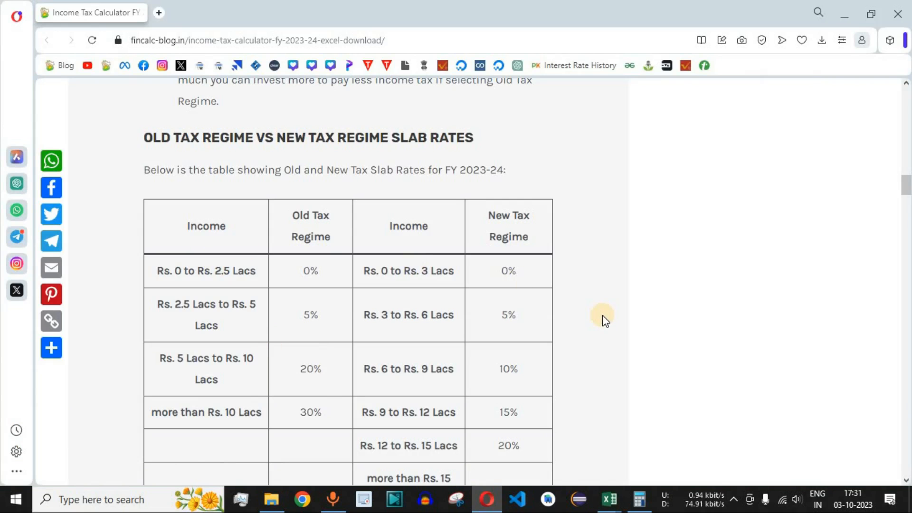
left_click(159, 12)
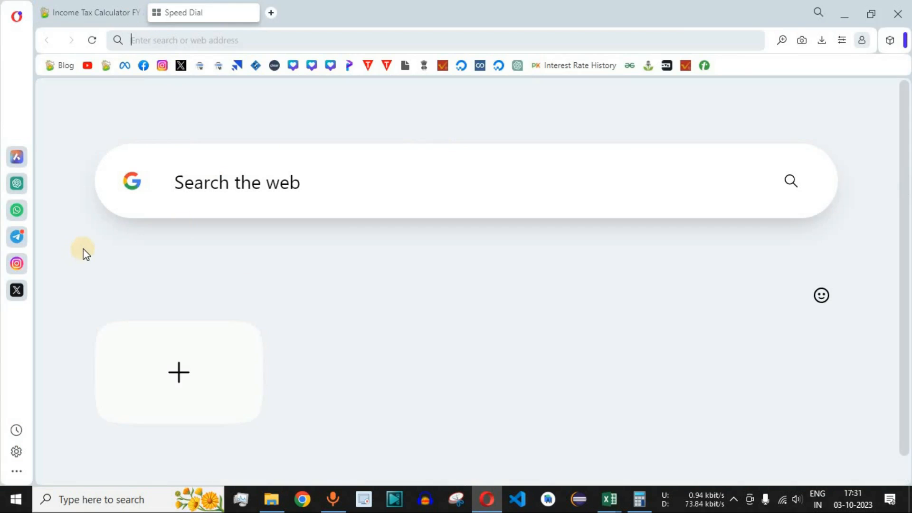
left_click(251, 190)
type("fincalc blog")
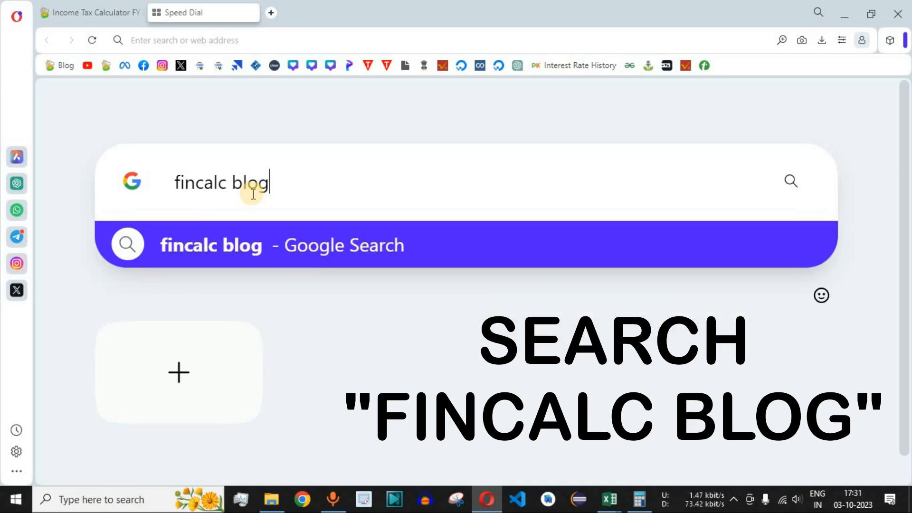
key("Return")
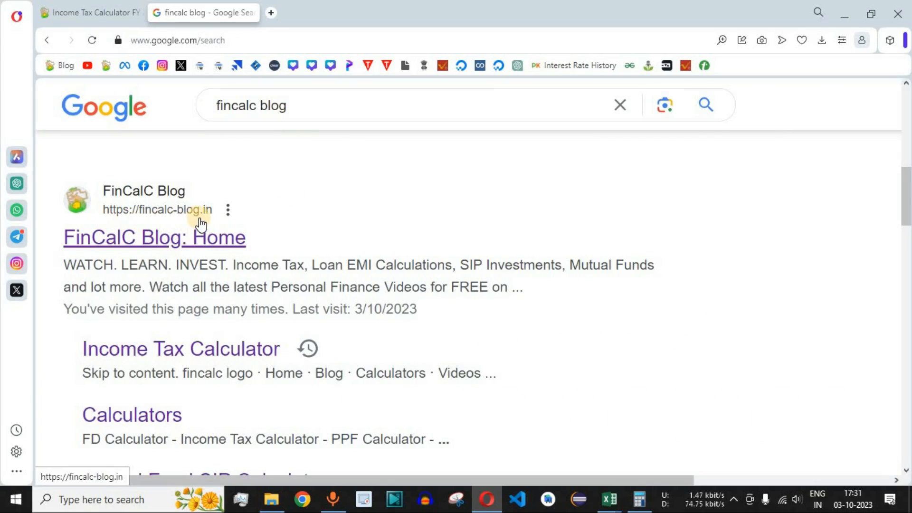
- Open the FinCalC Blog home page from the search results and browse its Calculators page
left_click(155, 246)
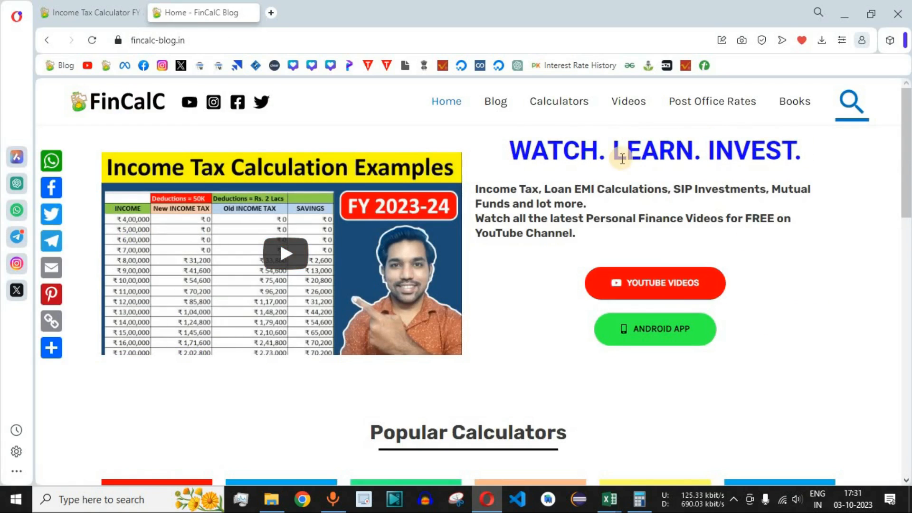
left_click(561, 104)
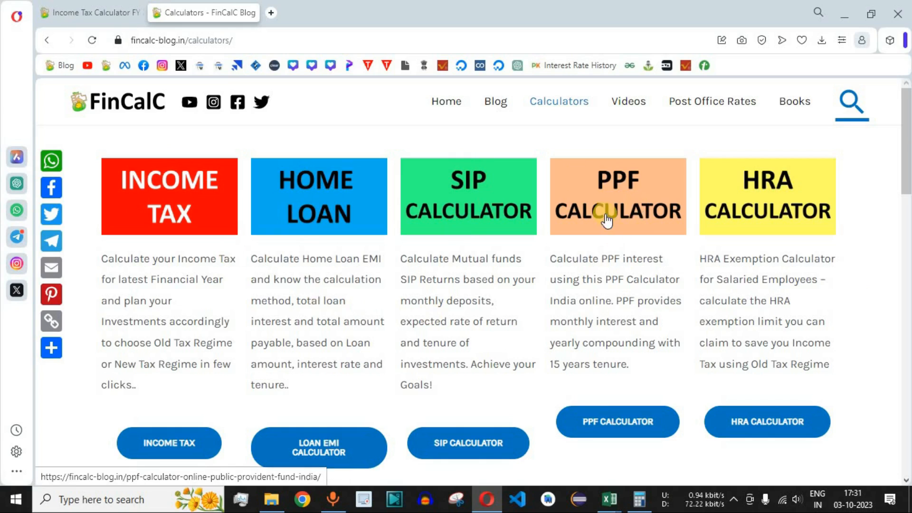
scroll(862, 287, "down", 9)
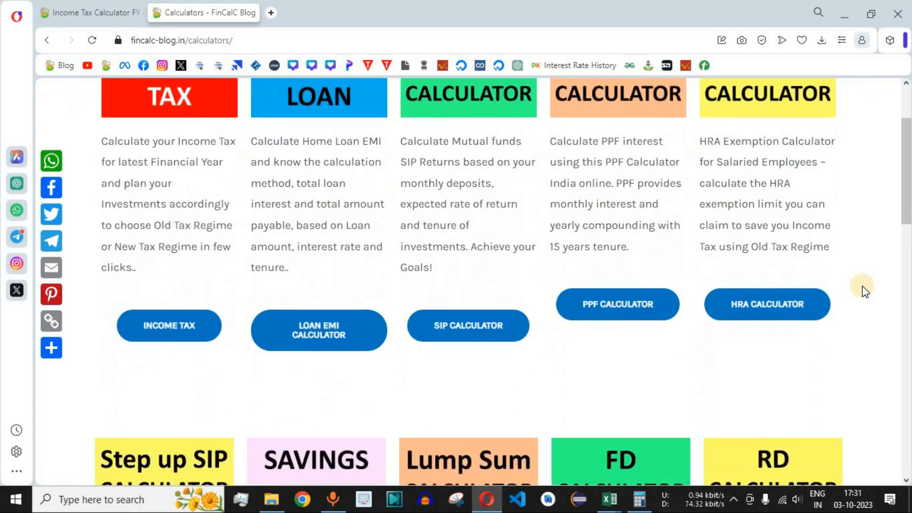
- Browse the FinCalC Calculators page and open its Income Tax calculator
scroll(862, 286, "down", 8)
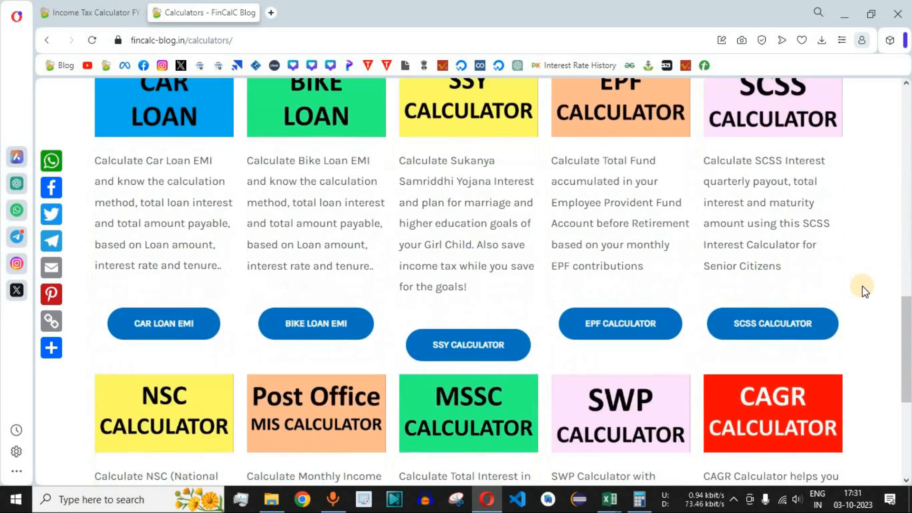
scroll(862, 286, "up", 9)
scroll(862, 286, "up", 5)
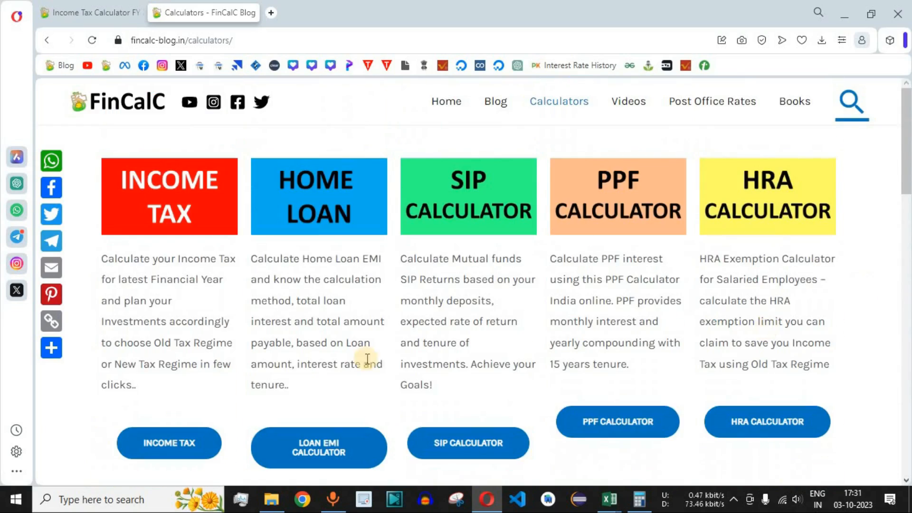
left_click(186, 197)
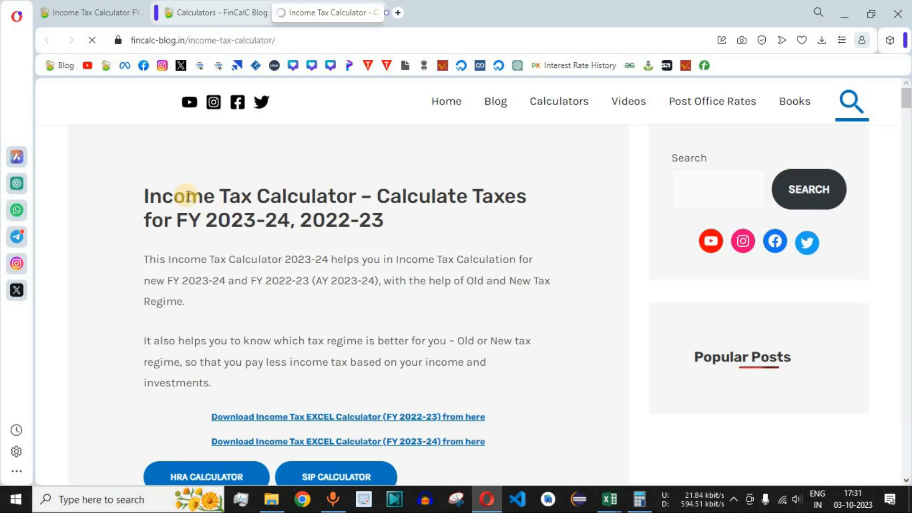
left_click_drag(162, 202, 420, 224)
- Select financial year FY 2023-24 (NEW), age group 0 - 60 and Salaried in the online income tax calculator
scroll(551, 271, "down", 1)
scroll(561, 269, "down", 5)
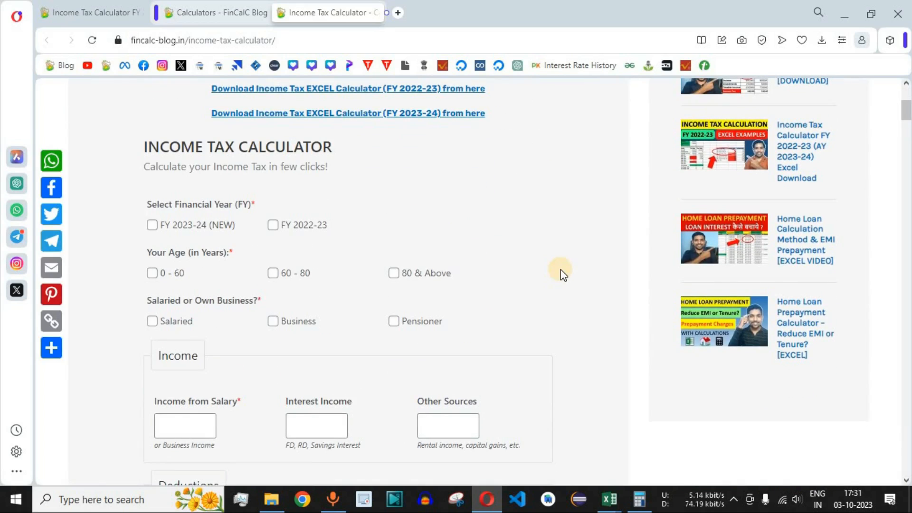
left_click(177, 224)
left_click(152, 274)
left_click(151, 323)
- Check the Income in B1 of the Excel workbook, and enter 700000 as Income from Salary in the online calculator
scroll(173, 264, "down", 1)
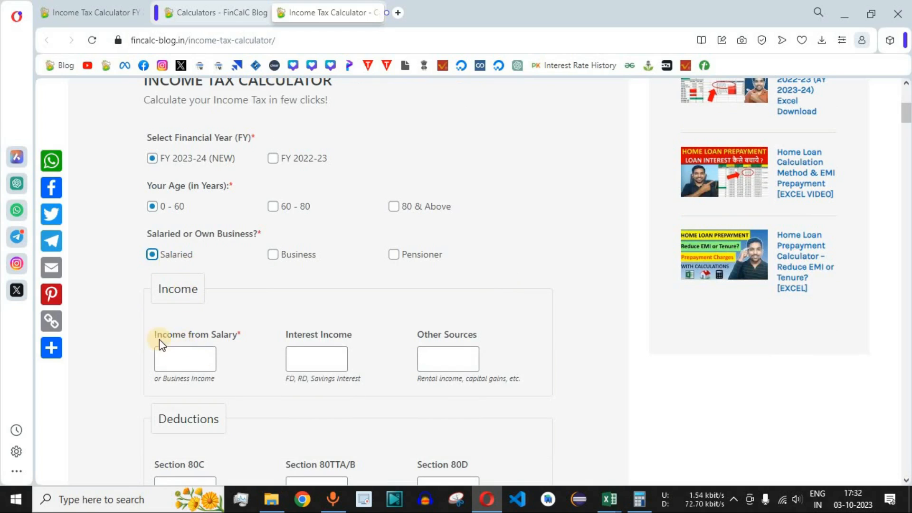
left_click(611, 499)
left_click(209, 101)
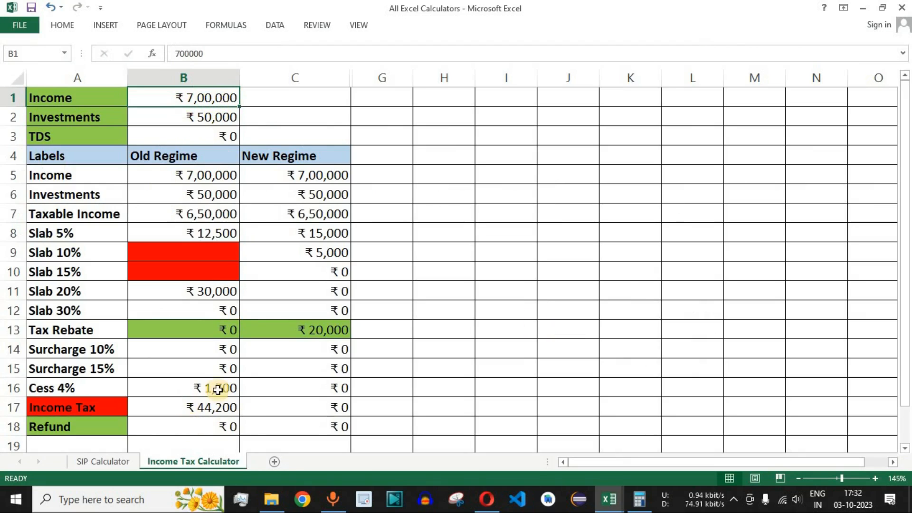
key("alt+Tab")
left_click(181, 359)
type("700000")
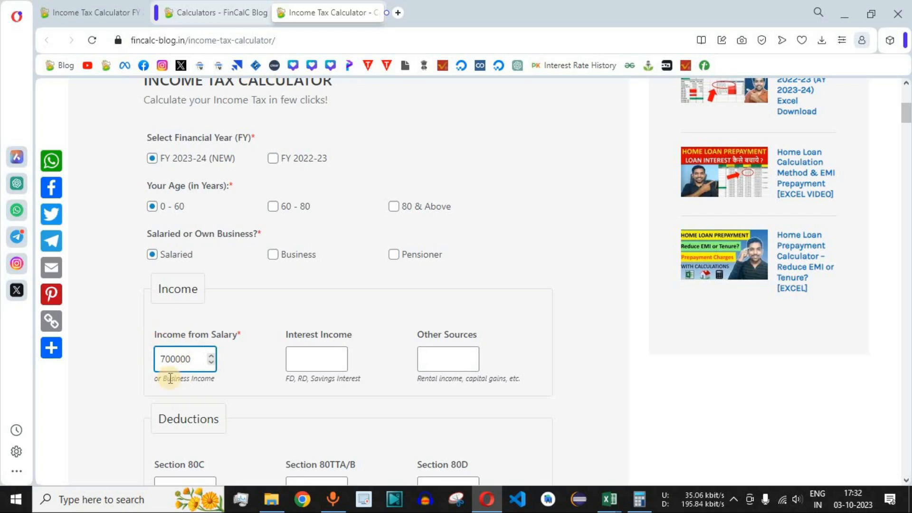
- Compare the online calculator's Old and New Tax Regime results with the Income Tax row A17:C17 in the Excel workbook
scroll(551, 306, "down", 1)
scroll(551, 306, "down", 5)
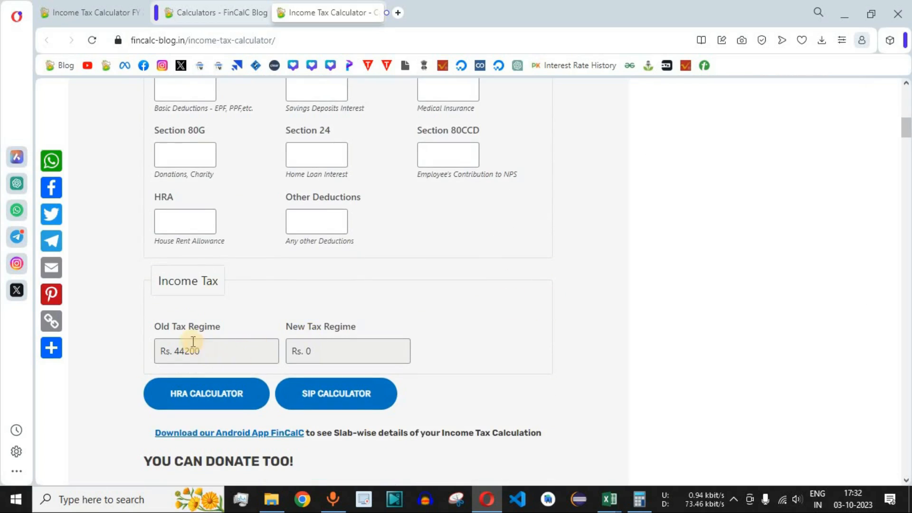
left_click_drag(163, 328, 204, 326)
left_click(184, 352)
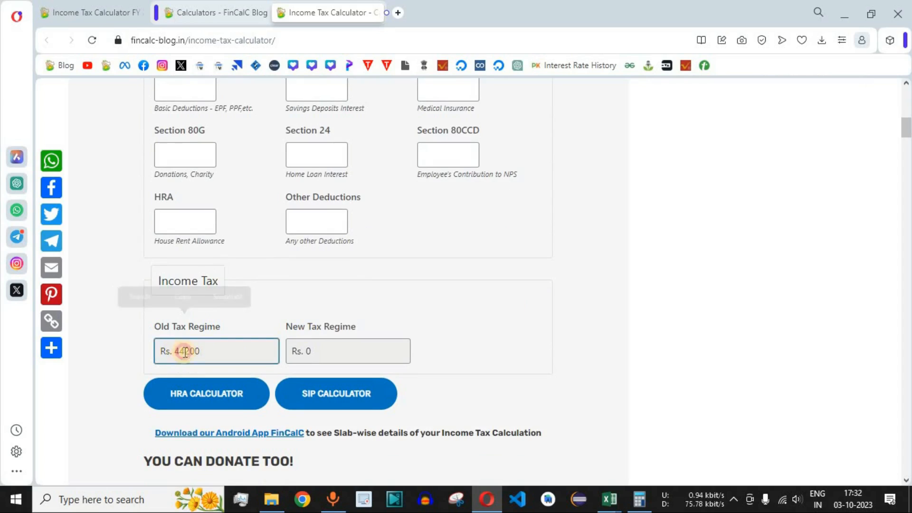
double_click(184, 351)
left_click(179, 356)
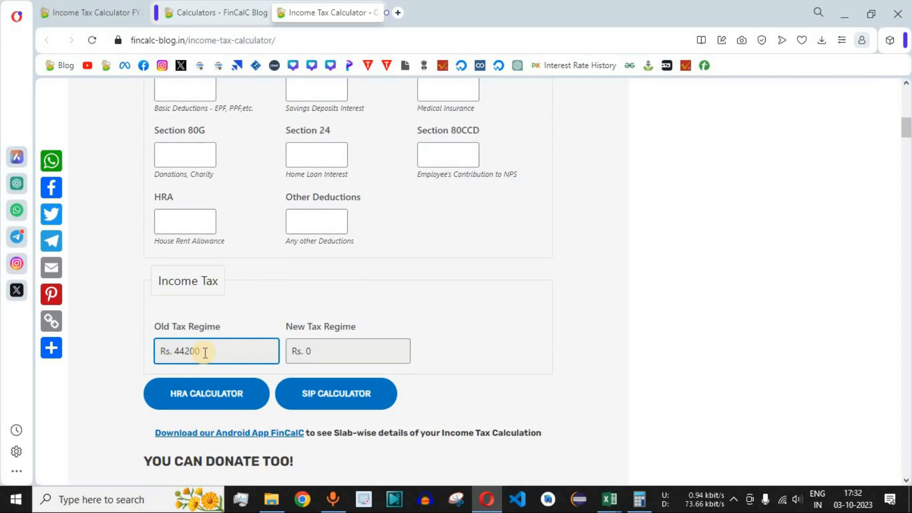
key("alt+Tab")
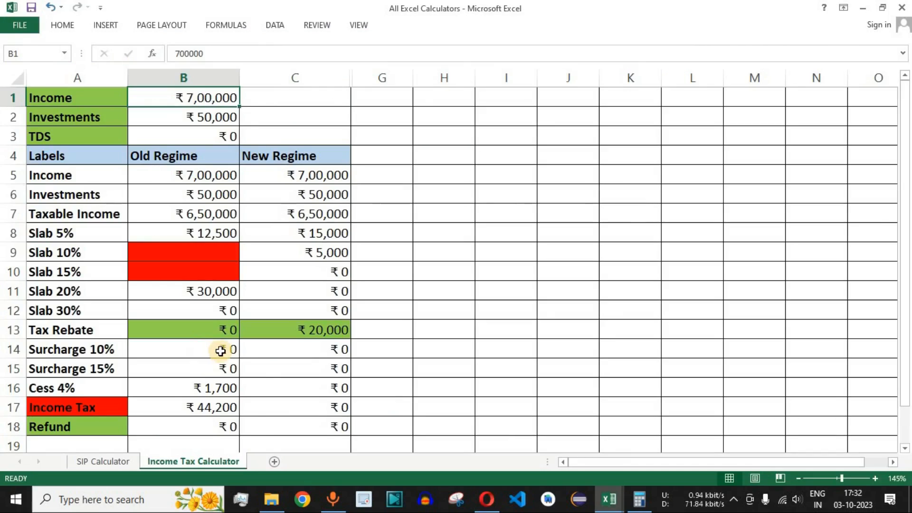
left_click(209, 410)
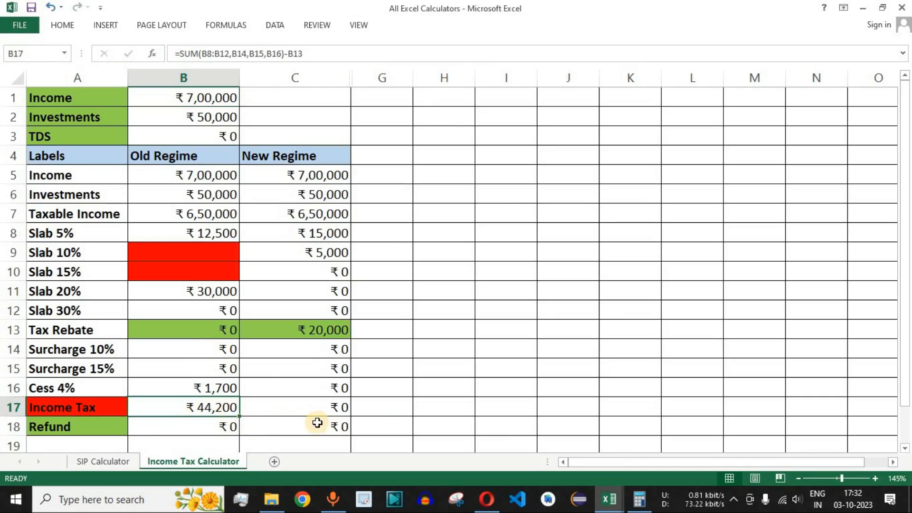
left_click(331, 407)
left_click_drag(97, 407, 336, 407)
key("alt+Tab")
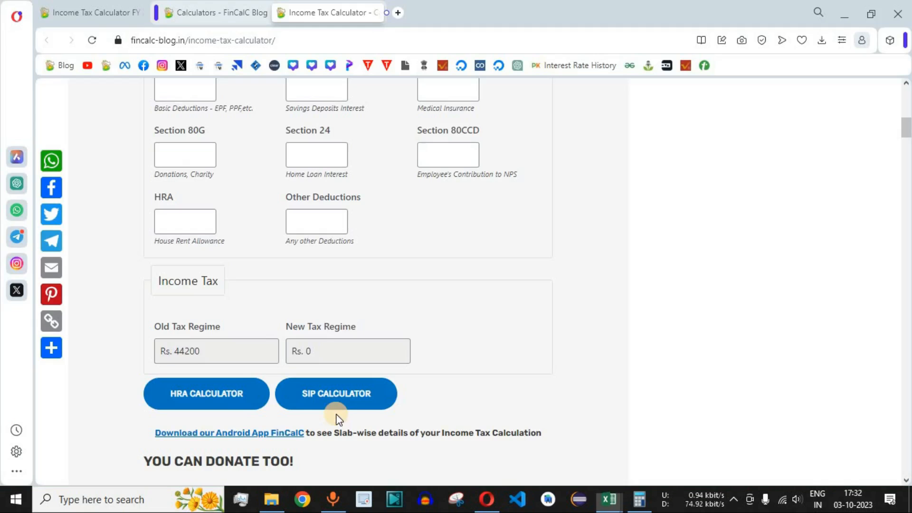
left_click_drag(314, 353, 295, 357)
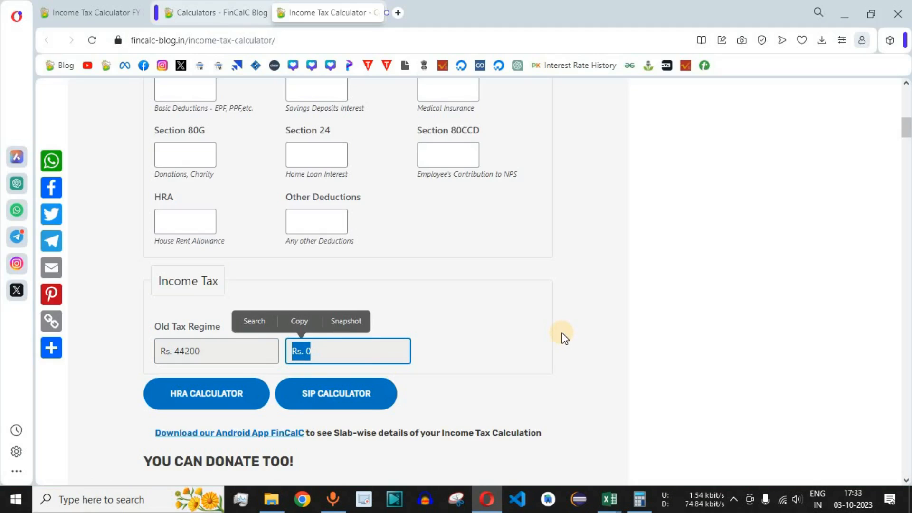
left_click(574, 299)
- Set the online calculator's Income from Salary to 1000000 and check its Old Tax Regime income tax
scroll(560, 326, "up", 5)
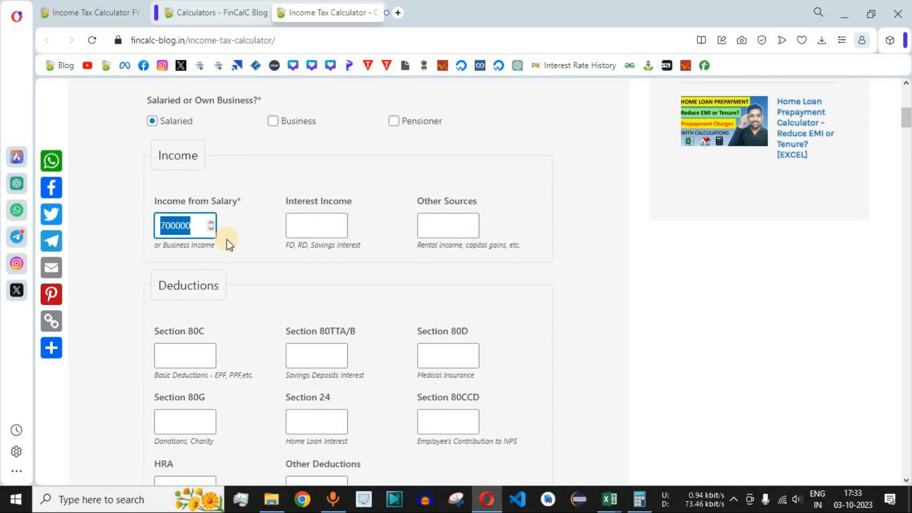
type("1000")
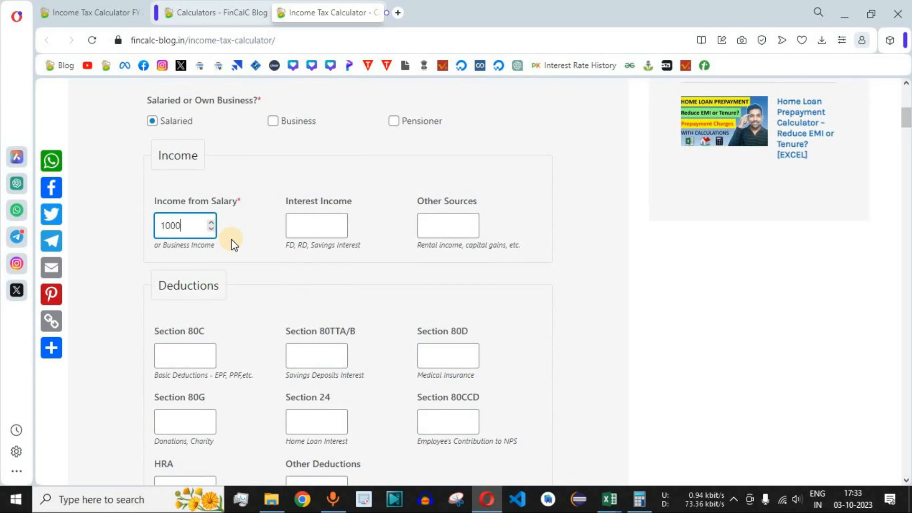
type("000")
scroll(298, 397, "down", 1)
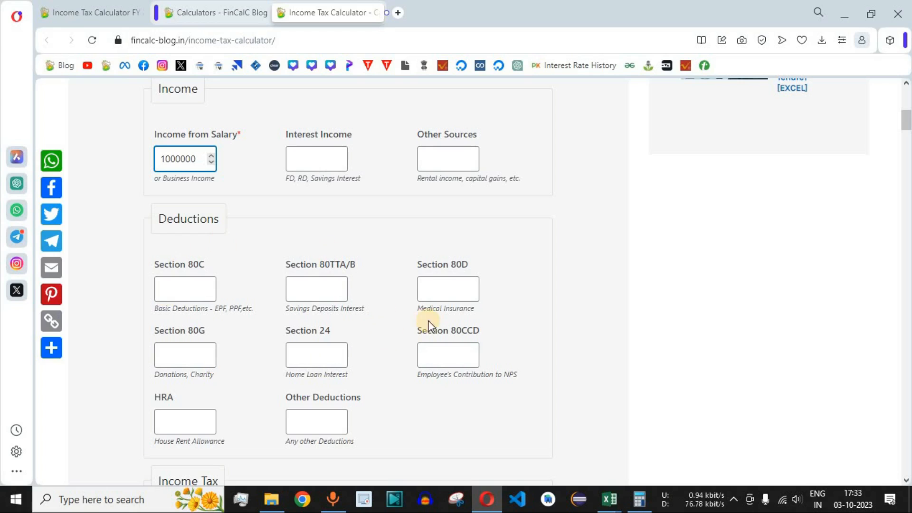
scroll(582, 266, "down", 3)
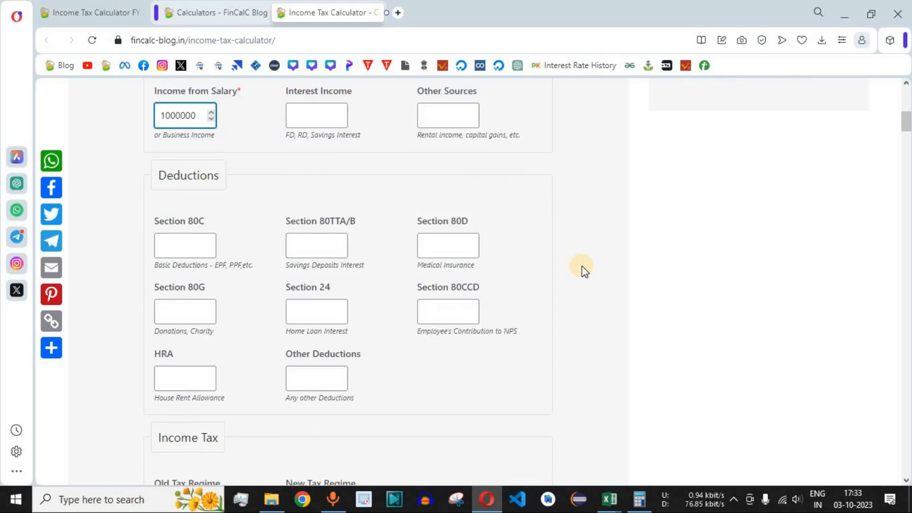
scroll(583, 270, "down", 1)
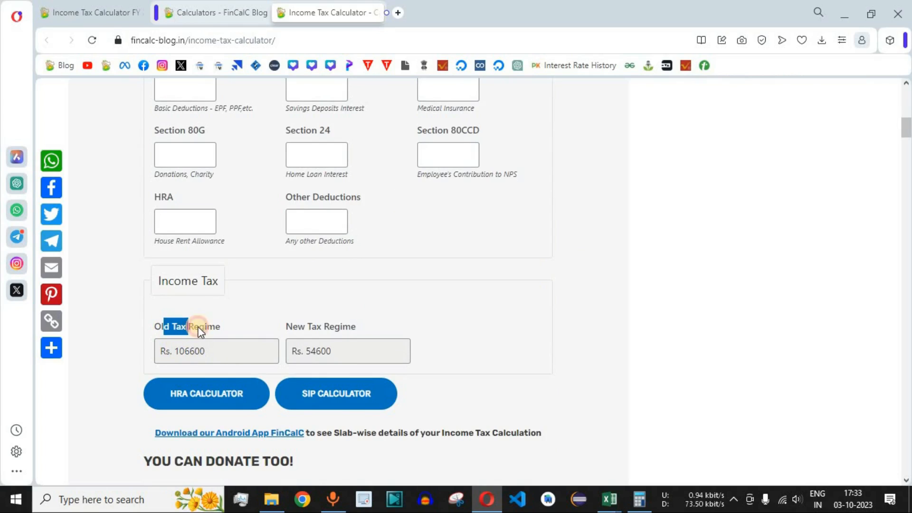
left_click_drag(175, 351, 201, 350)
left_click(219, 356)
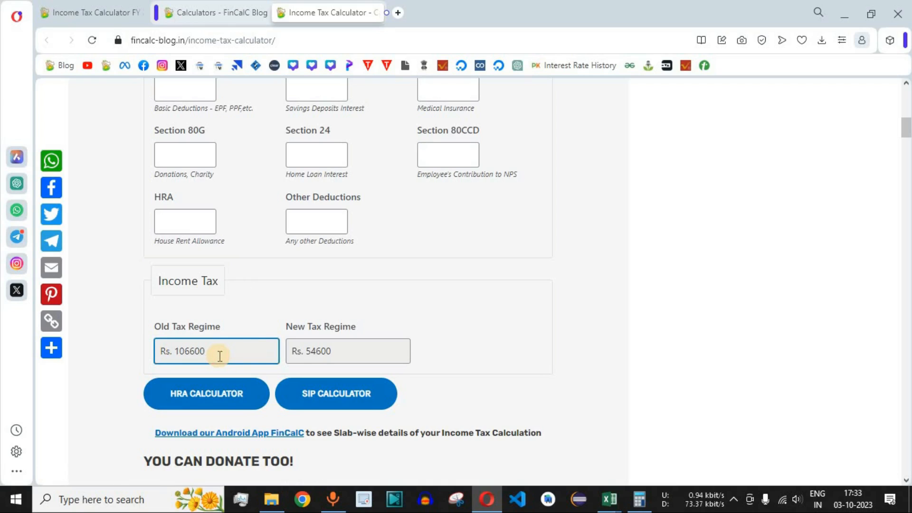
- Switch to the Excel workbook and set the Income in B1 to 1000000
key("alt+Tab")
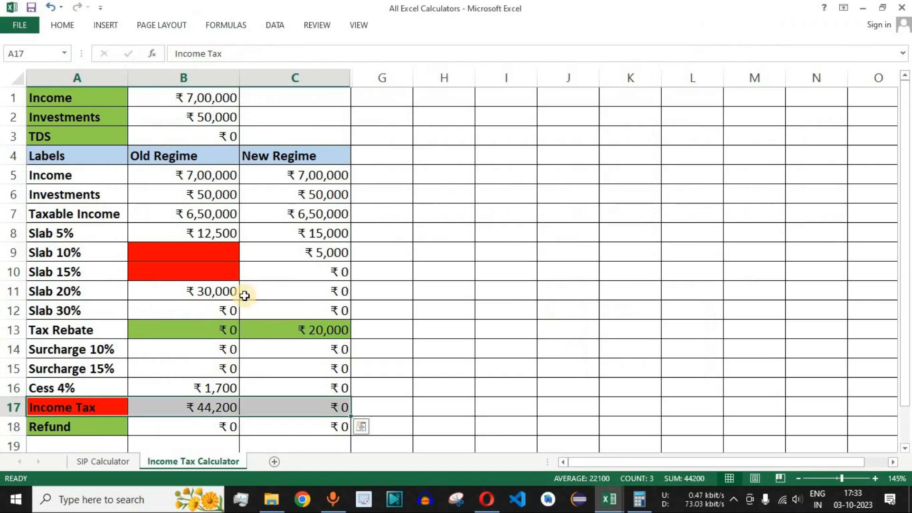
left_click(203, 97)
type("10,")
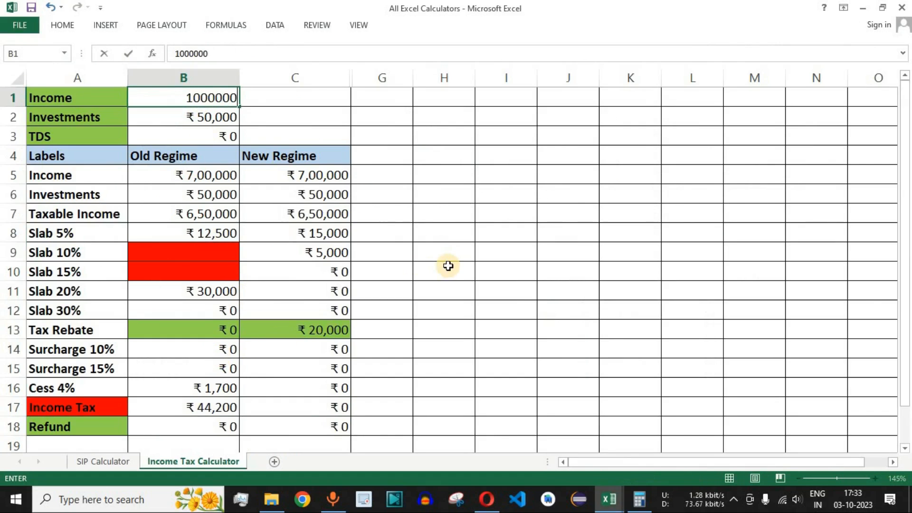
type("00,000")
key("Return")
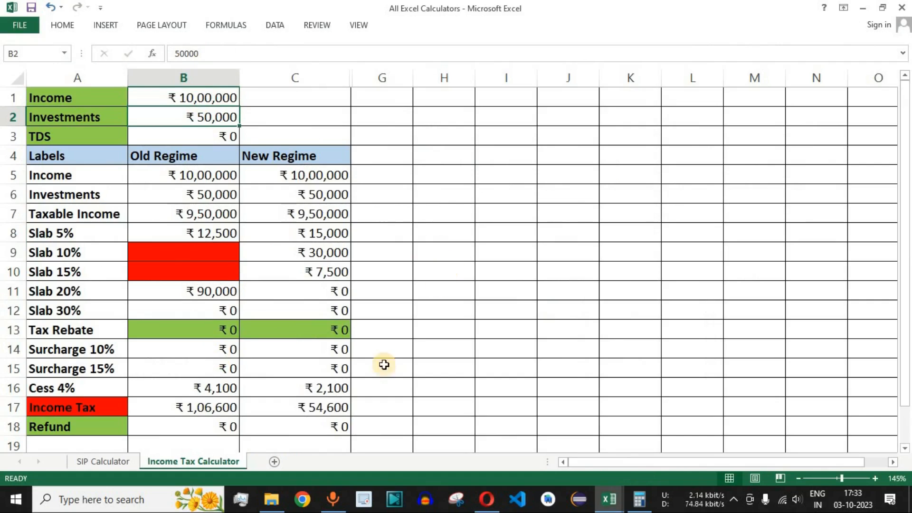
- Compare the Old Regime and New Regime columns in B4:C18 with the online calculator's New Tax Regime result
left_click(185, 407)
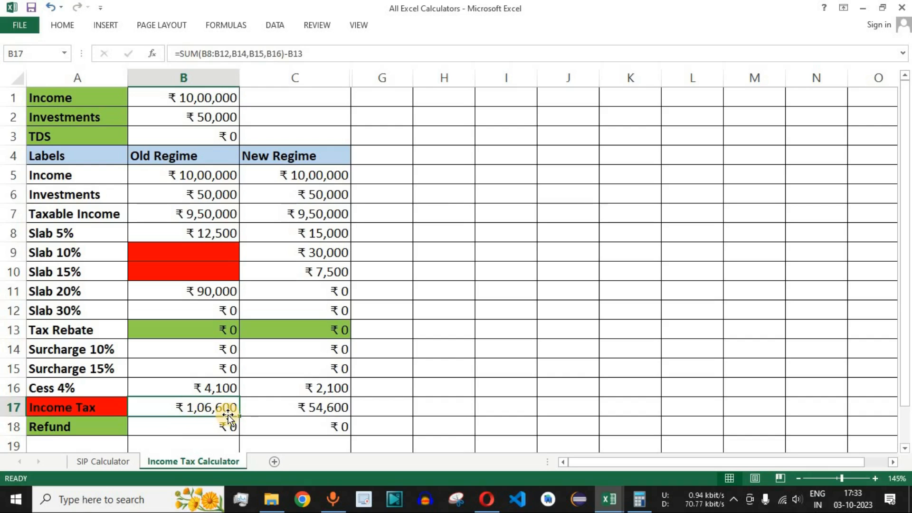
left_click_drag(205, 155, 201, 418)
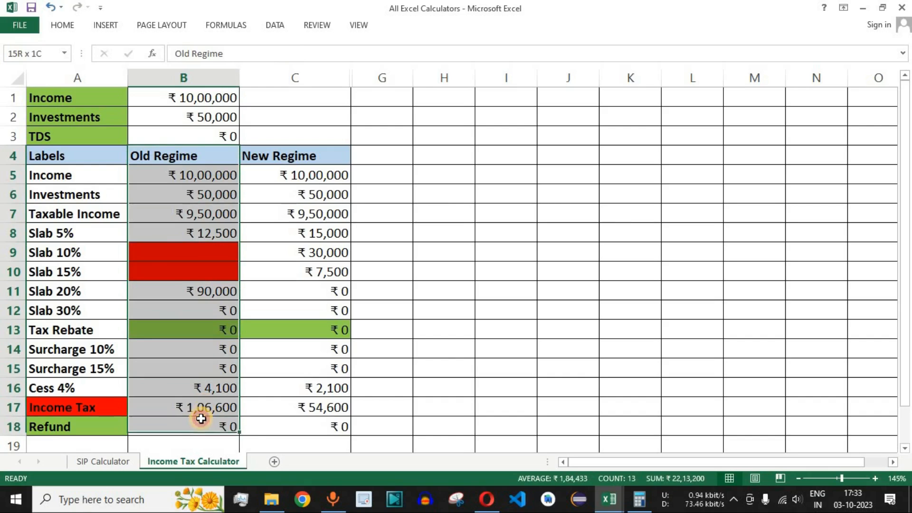
left_click_drag(301, 155, 317, 426)
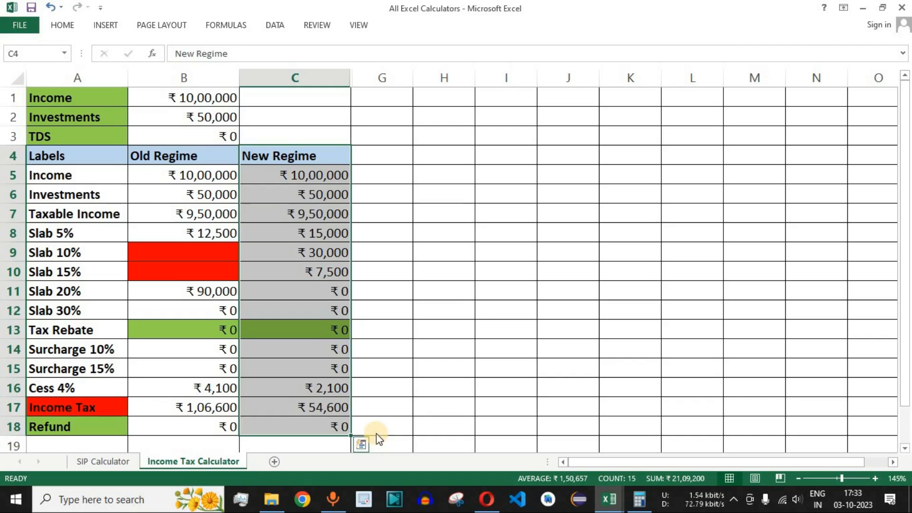
key("alt+Tab")
left_click_drag(342, 351, 304, 351)
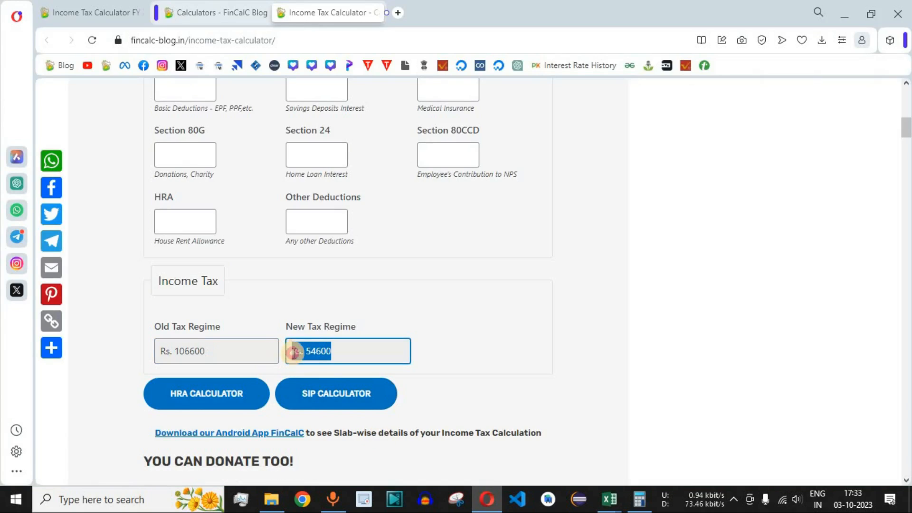
left_click(587, 314)
- Enter 100000 as the Section 80C deduction in the online calculator and check the income tax under both regimes
scroll(587, 314, "up", 3)
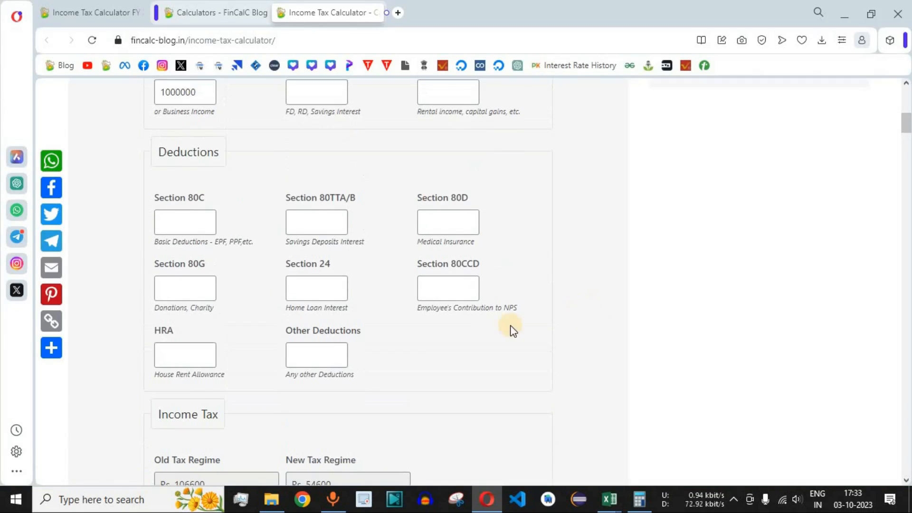
left_click(179, 224)
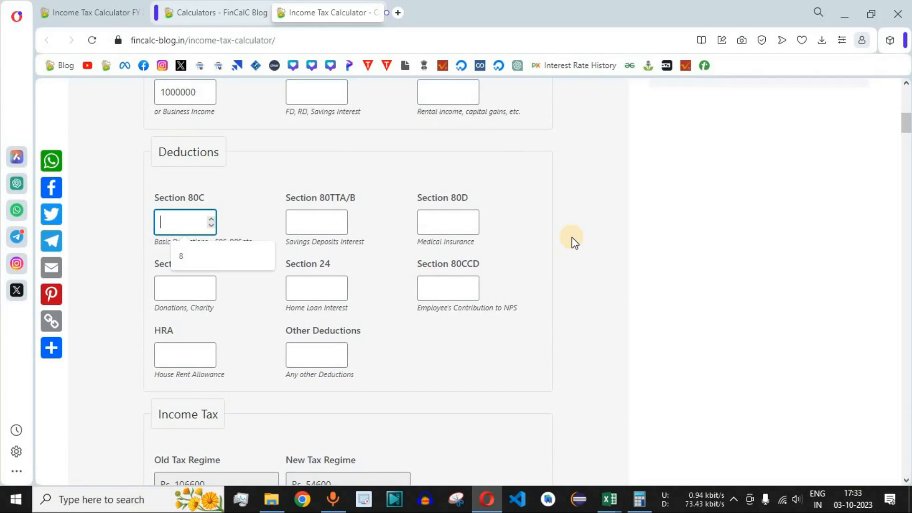
type("100000")
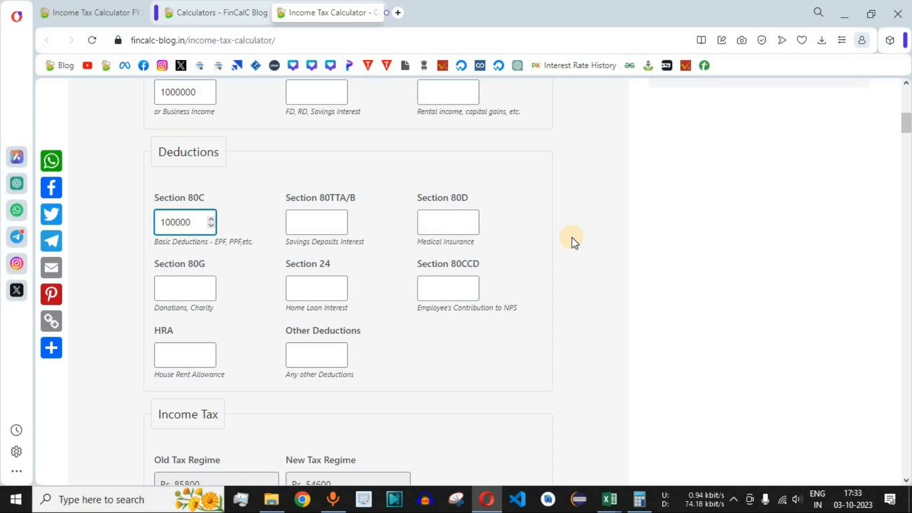
scroll(574, 242, "down", 3)
left_click_drag(206, 351, 166, 351)
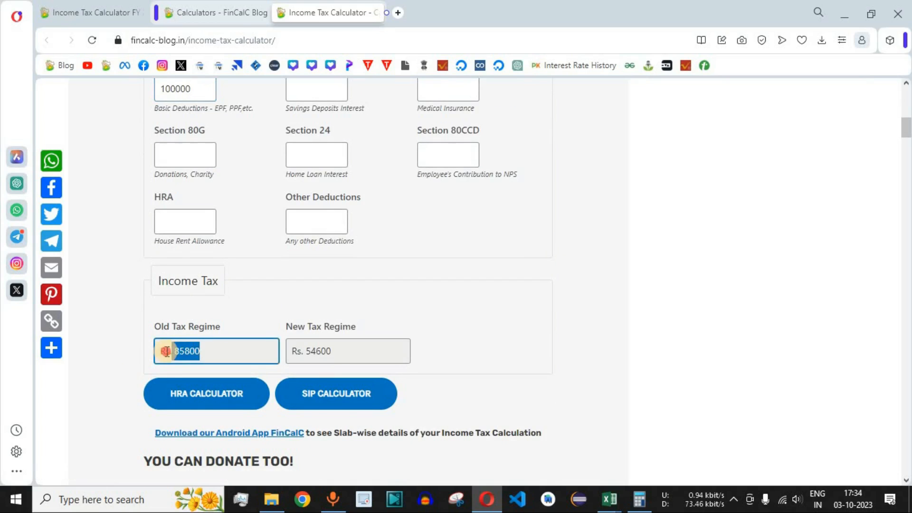
left_click_drag(331, 351, 290, 351)
left_click(573, 310)
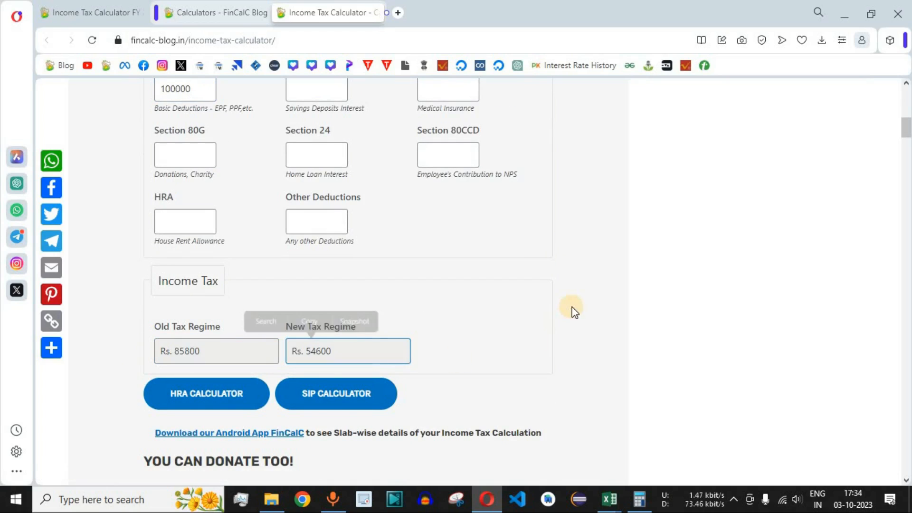
- Switch to the Excel workbook and set the Investments in B2 to 150000
key("alt+Tab")
left_click(209, 119)
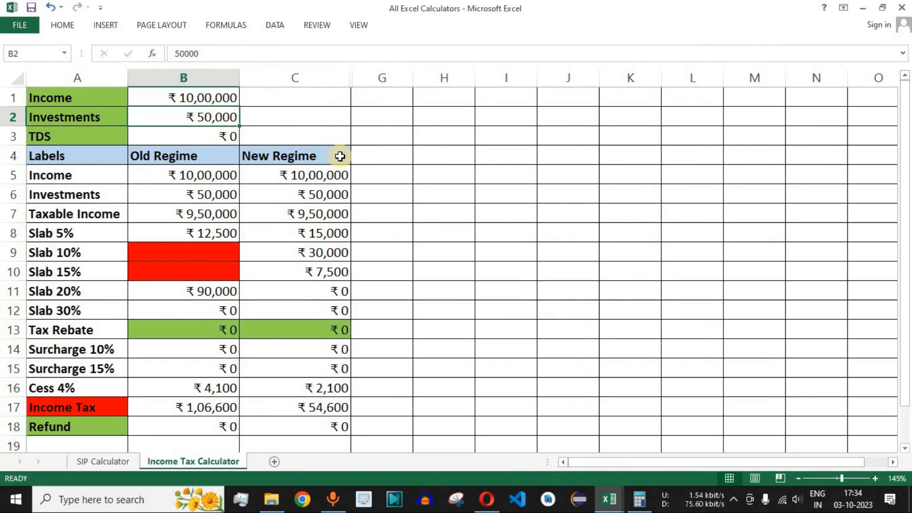
type("1")
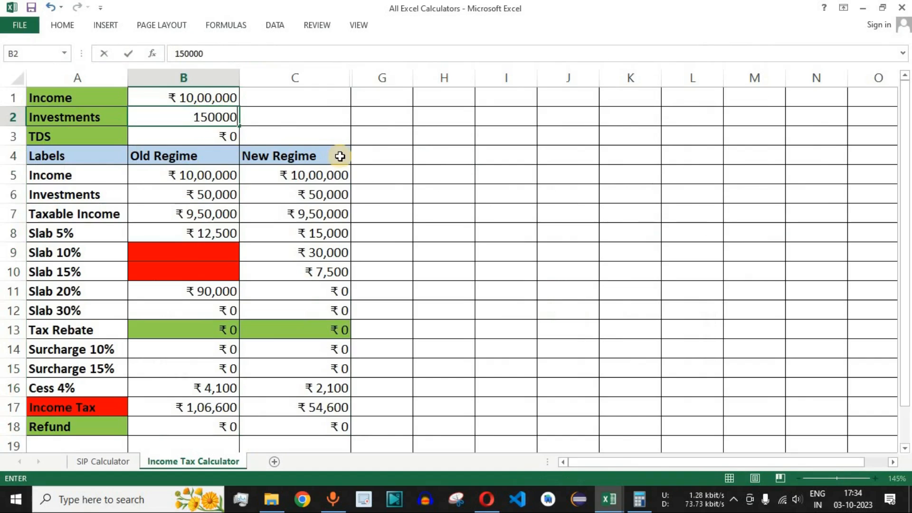
key("Return")
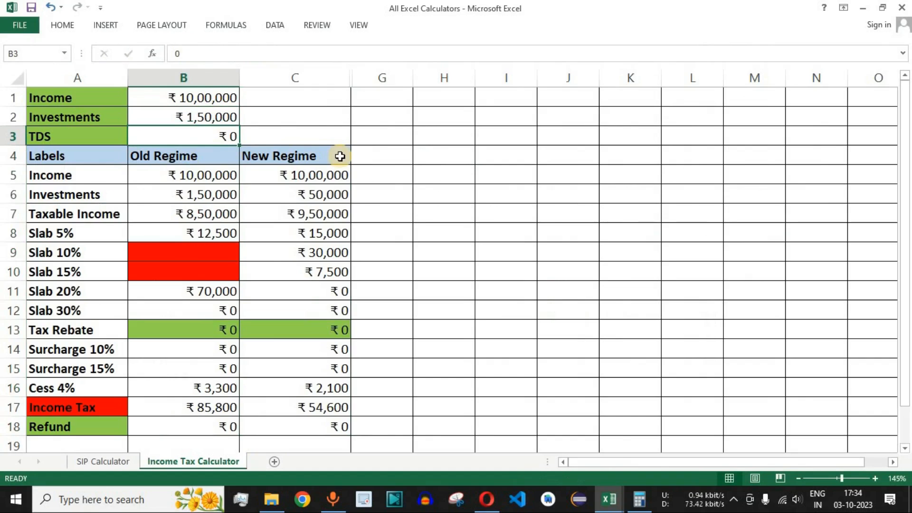
- Review the Investments, the New Regime column C4:C18 and the Old Regime Income Tax in B17
left_click(317, 195)
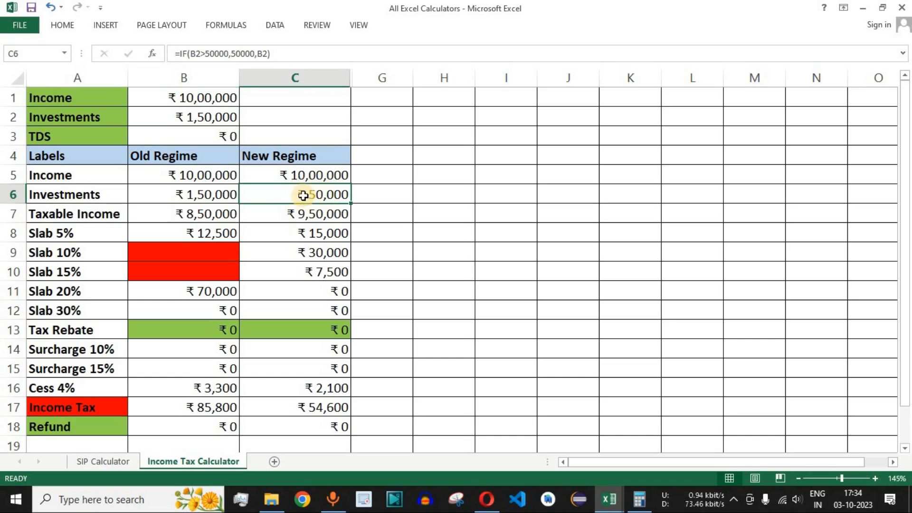
left_click(309, 161)
left_click_drag(310, 172, 322, 426)
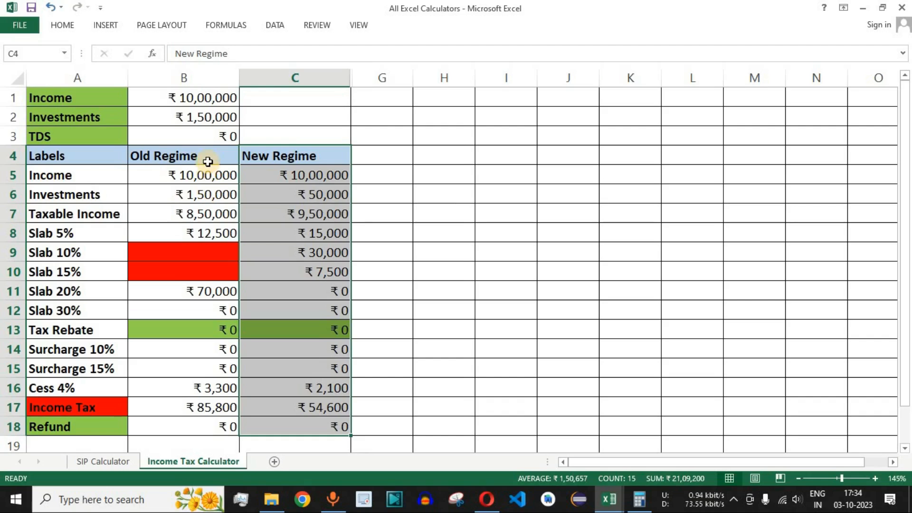
left_click(208, 196)
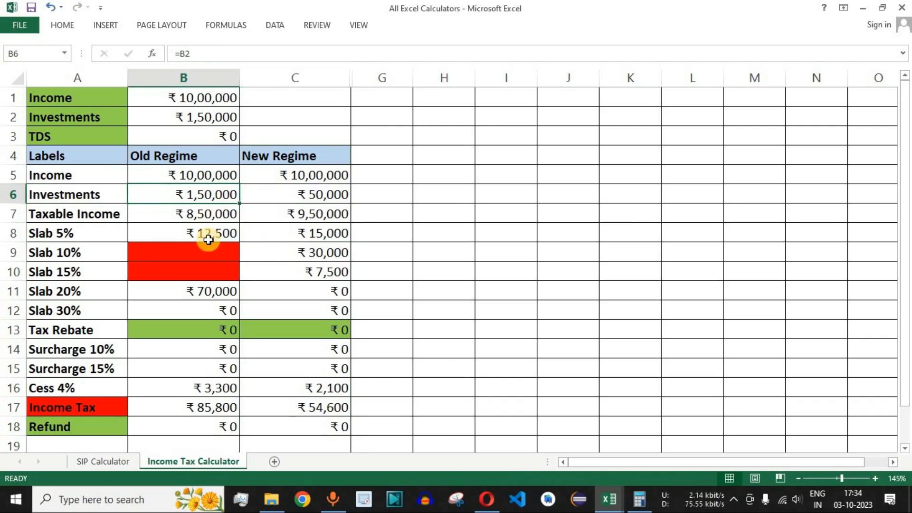
left_click(219, 408)
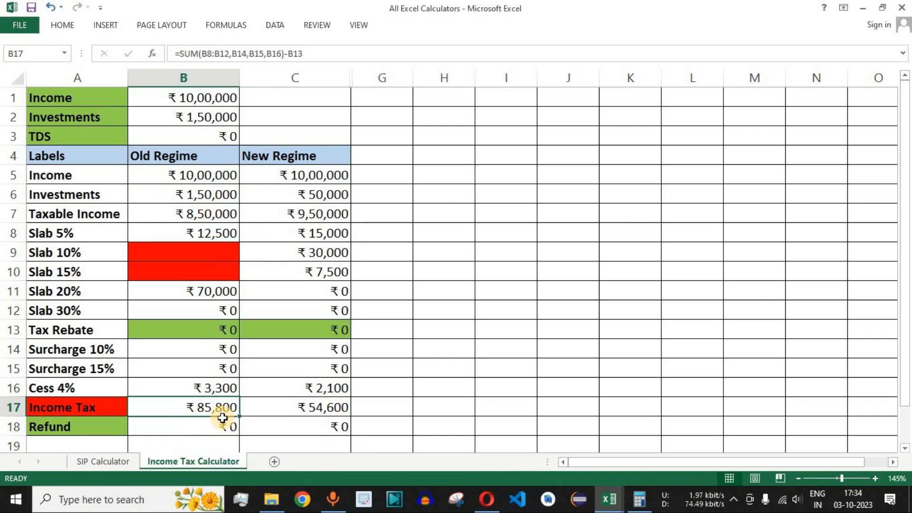
- Compare the online calculator's Old and New Tax Regime amounts with the workbook's Income Tax row
key("alt+Tab")
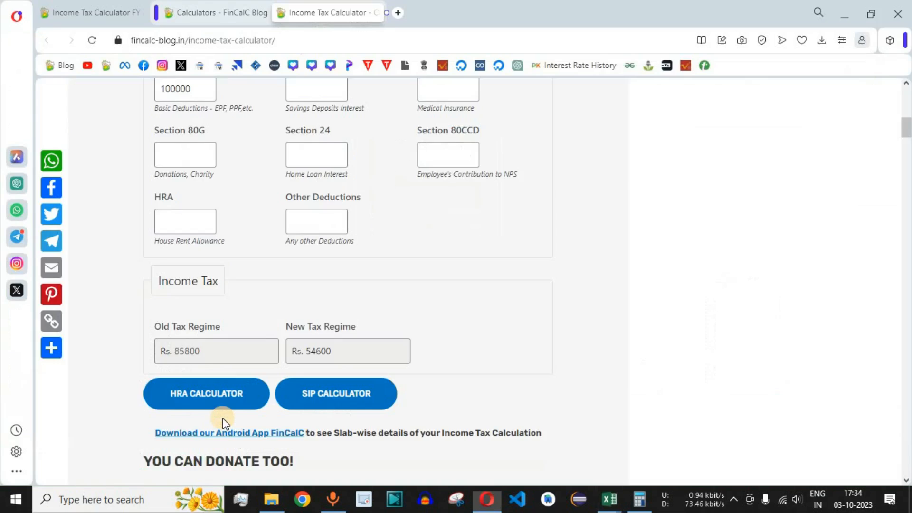
left_click_drag(206, 350, 175, 351)
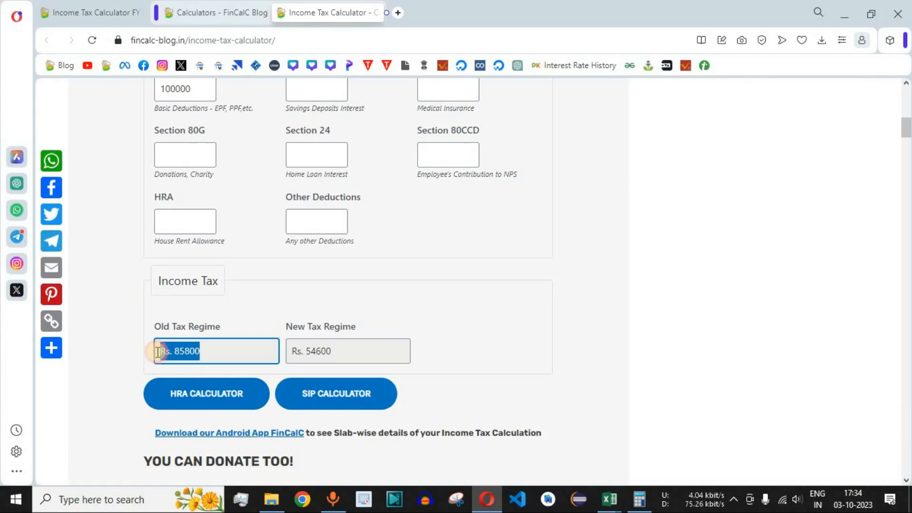
left_click(314, 362)
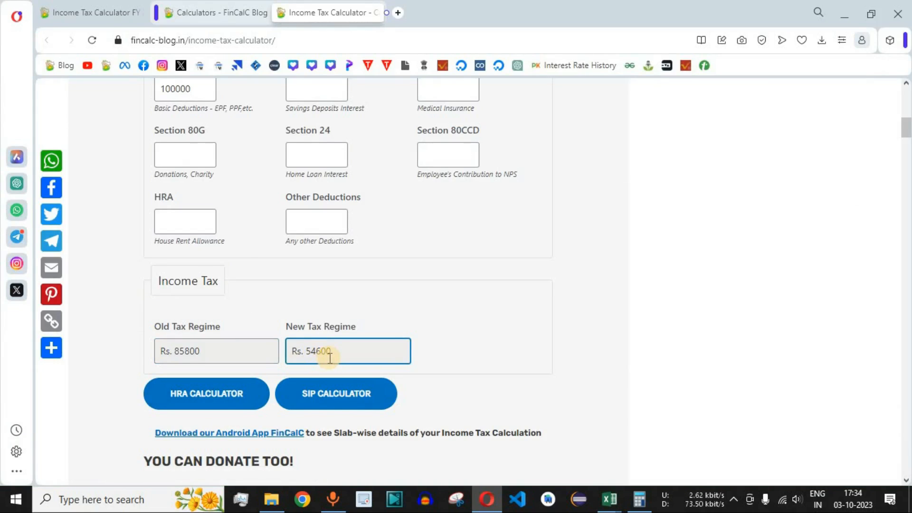
key("alt+Tab")
left_click(309, 407)
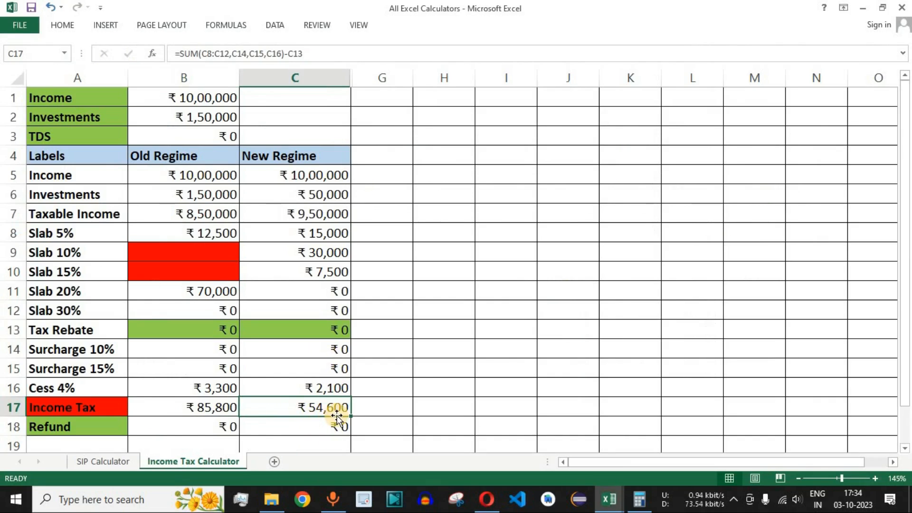
- Switch to the online calculator in the browser and look over its description, Excel download links and input fields
key("alt+Tab")
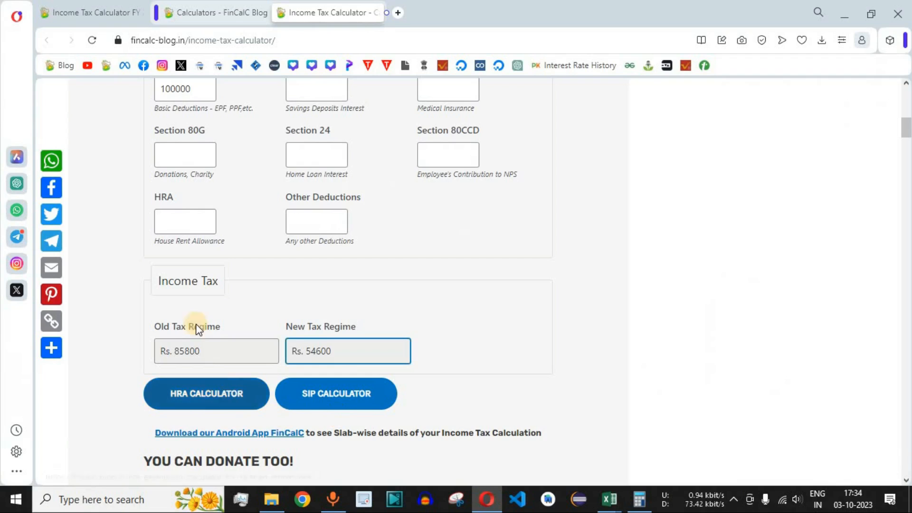
scroll(529, 270, "up", 7)
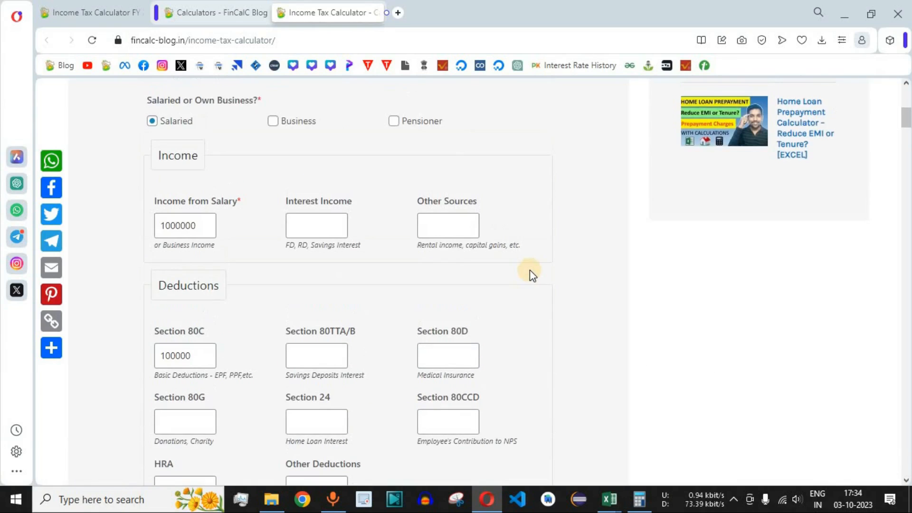
scroll(529, 270, "up", 6)
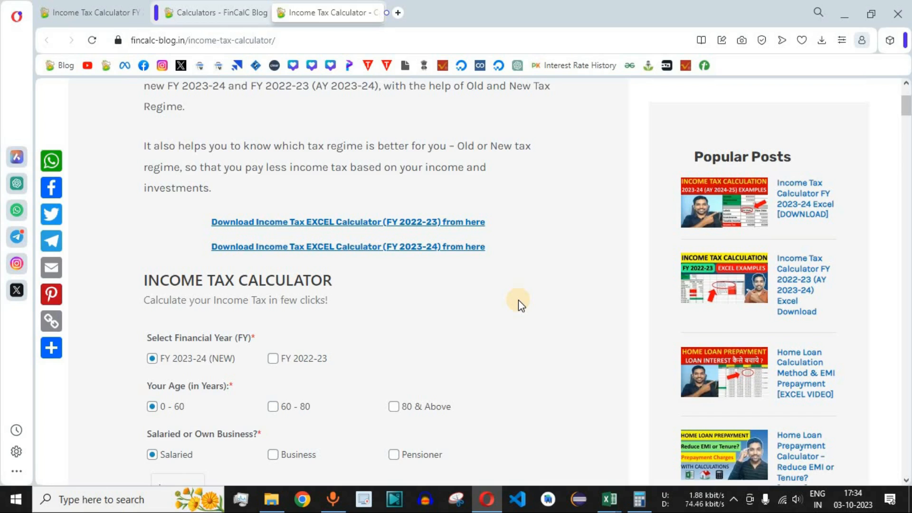
scroll(518, 300, "down", 3)
left_click_drag(169, 147, 336, 148)
left_click(486, 225)
scroll(280, 201, "up", 2)
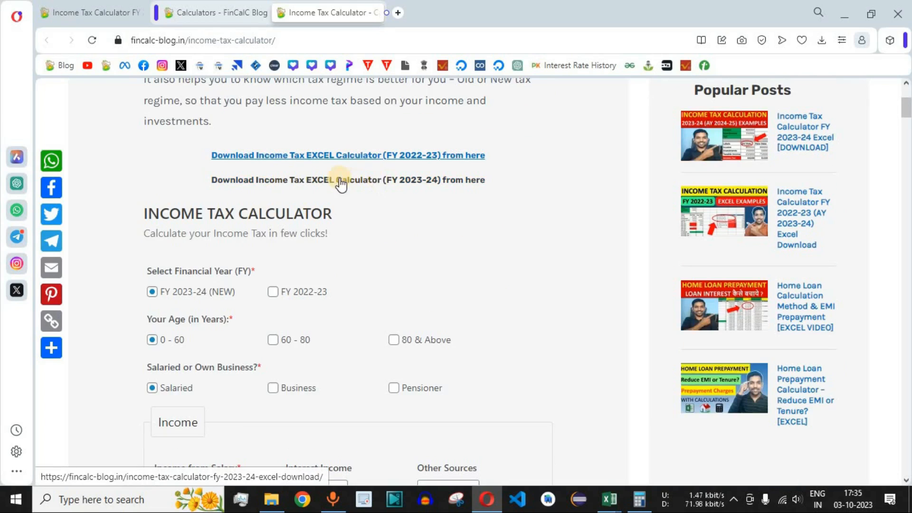
- Switch to the Excel workbook and review the whole income tax calculator in A1:C18, returning briefly to the download page
key("alt+Tab")
left_click_drag(78, 114, 333, 371)
key("alt+Tab")
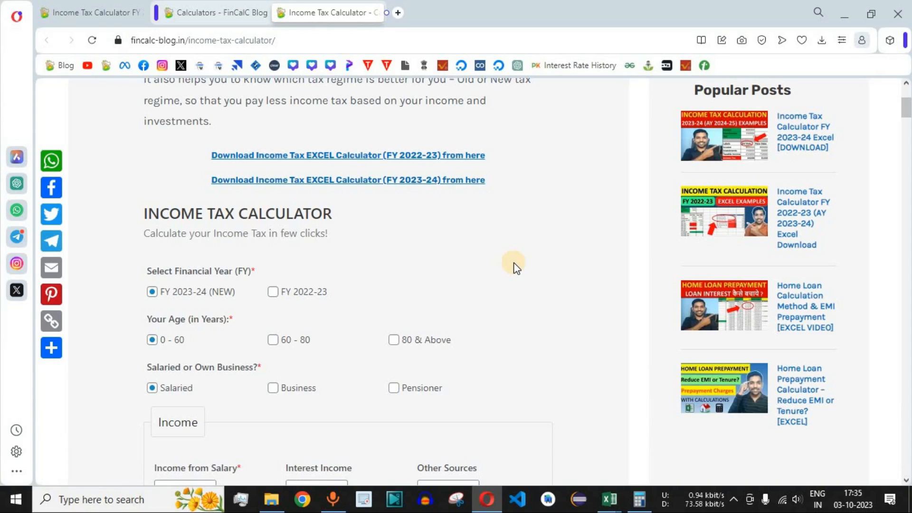
key("alt+Tab")
left_click_drag(71, 98, 74, 136)
left_click_drag(154, 170, 289, 425)
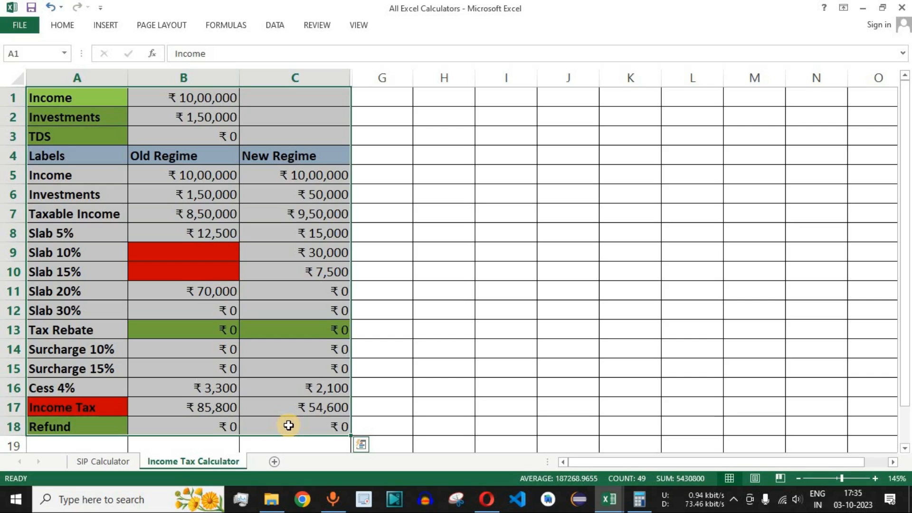
- Switch to the browser and look through the calculators offered on FinCalC Blog's Calculators page
left_click(487, 499)
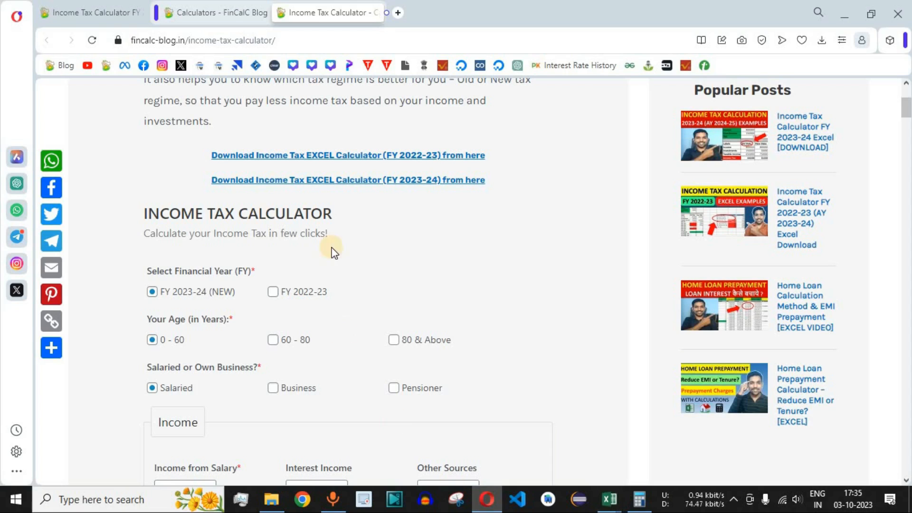
left_click(210, 14)
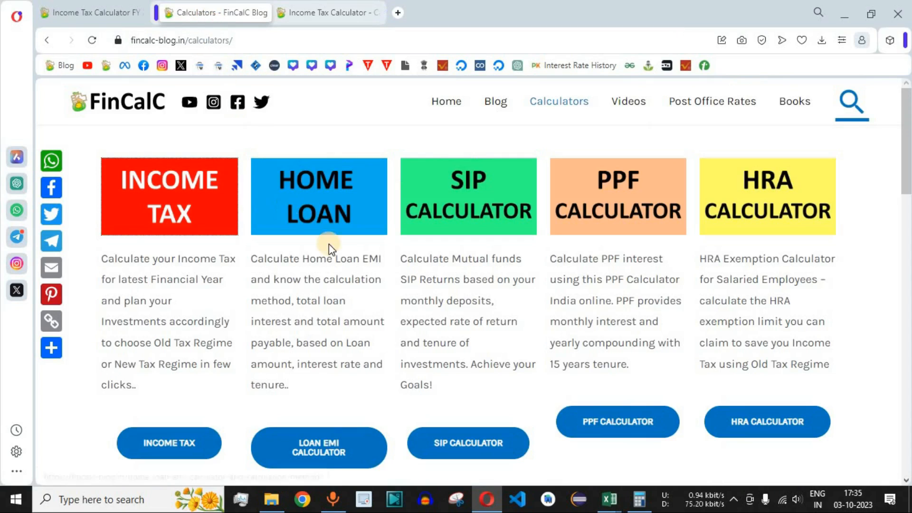
scroll(853, 268, "down", 10)
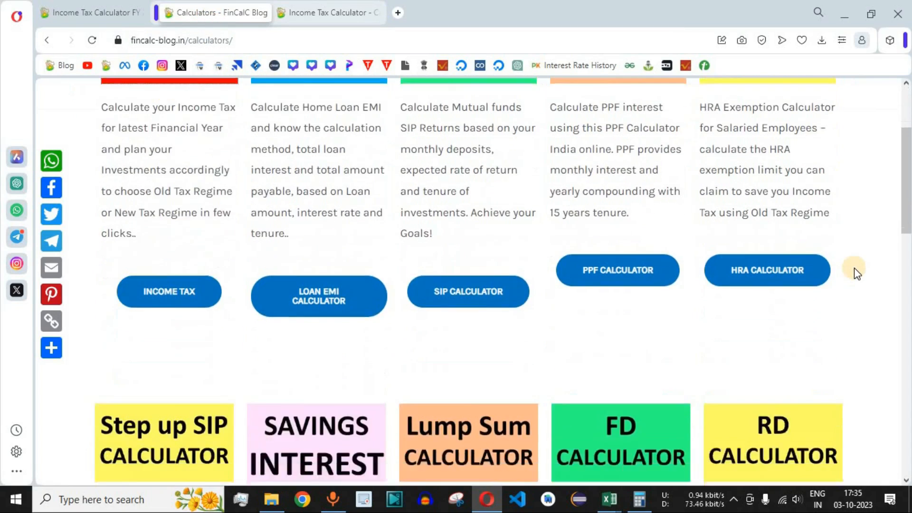
scroll(853, 268, "down", 10)
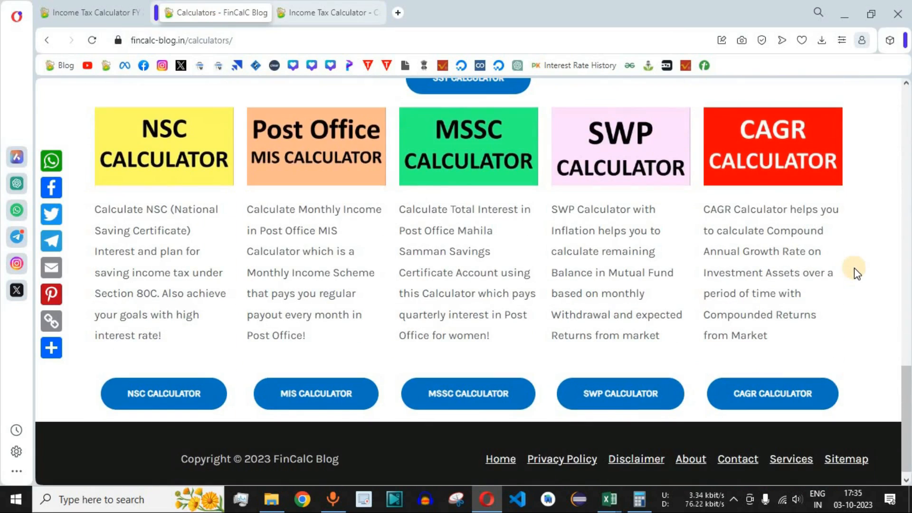
scroll(854, 269, "up", 2)
scroll(855, 272, "up", 2)
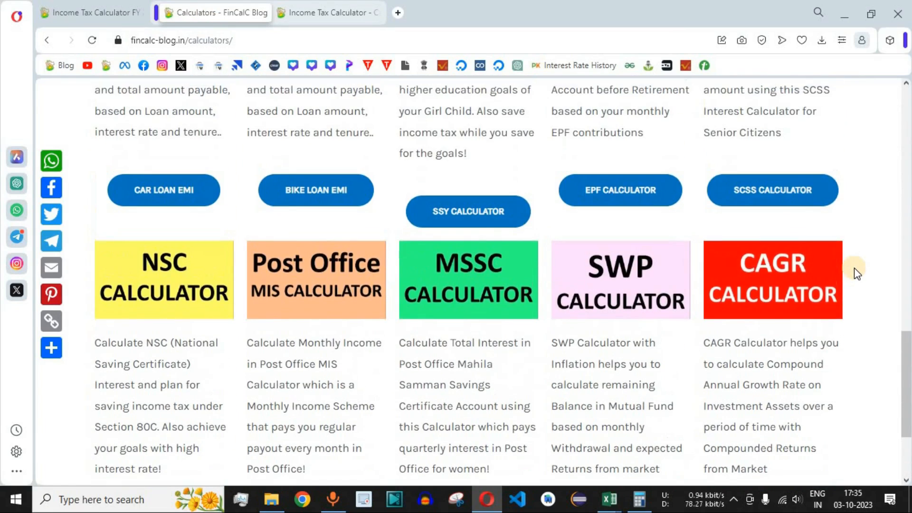